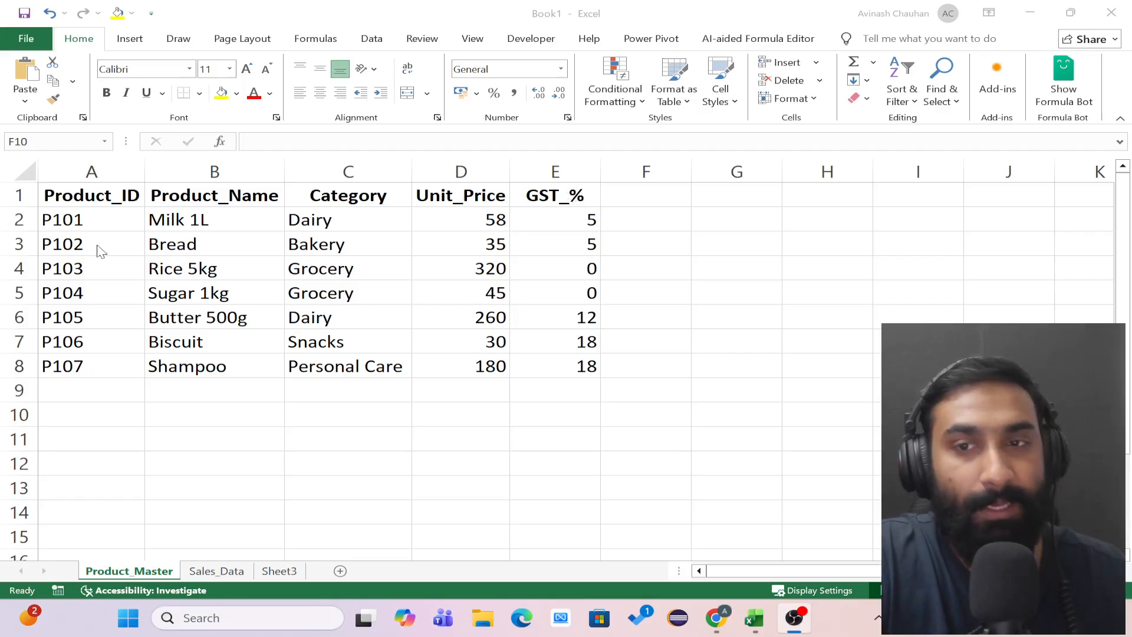
- Examine the product table's columns on Product_Master and look at the contents of the Sales_Data sheet and Sheet3
{"action": "left_click", "coordinate": [96, 223]}
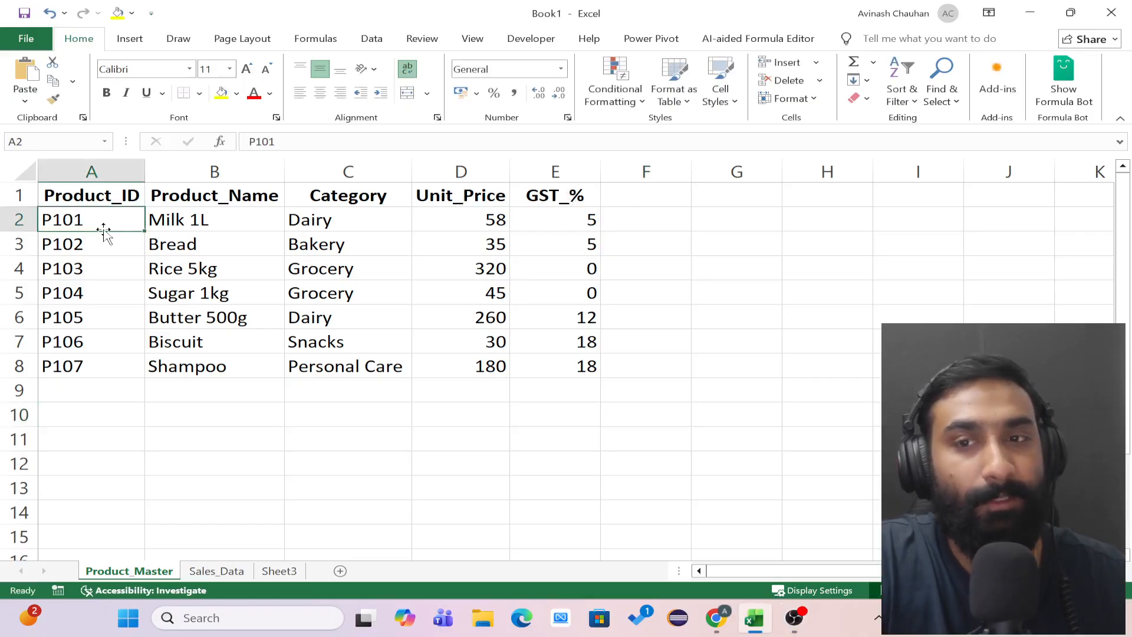
{"action": "left_click", "coordinate": [205, 223]}
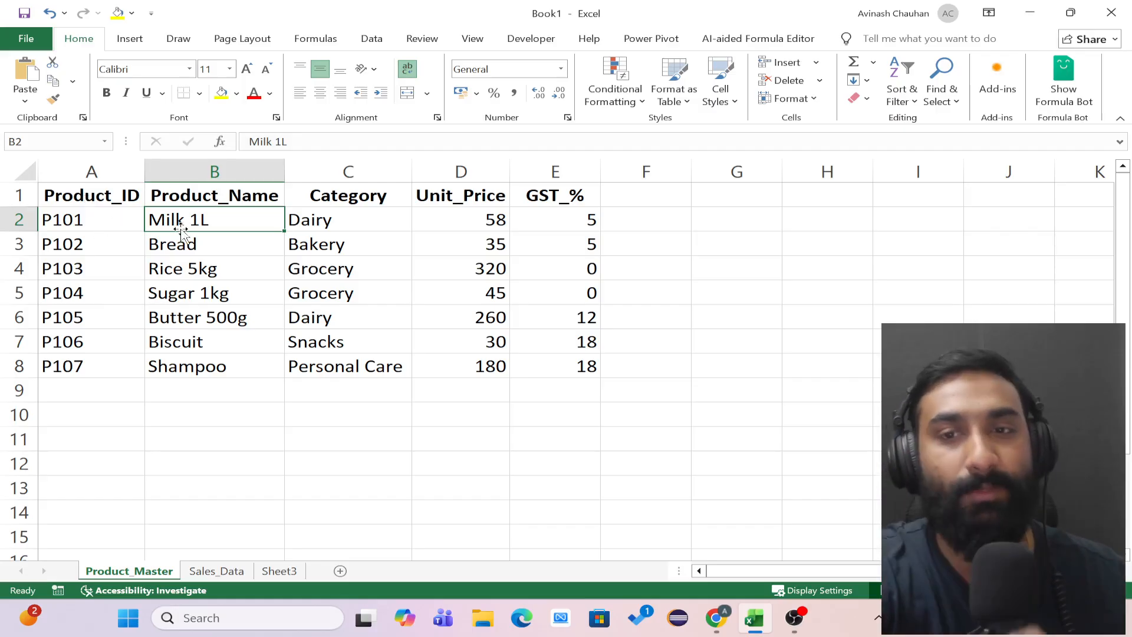
{"action": "key", "text": "Up"}
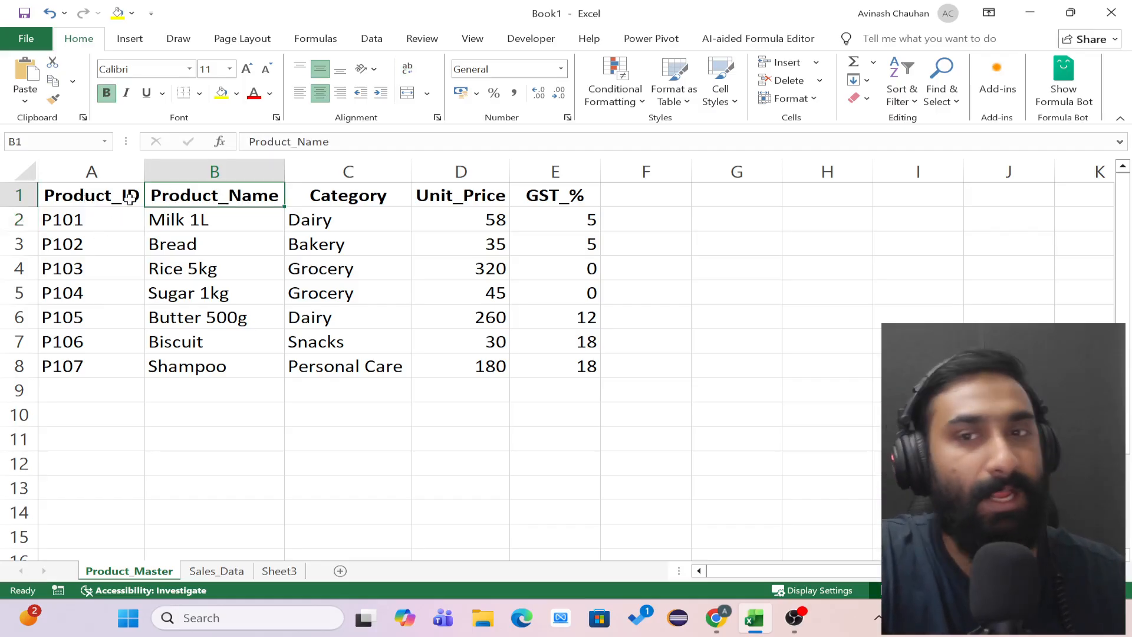
{"action": "left_click", "coordinate": [107, 193]}
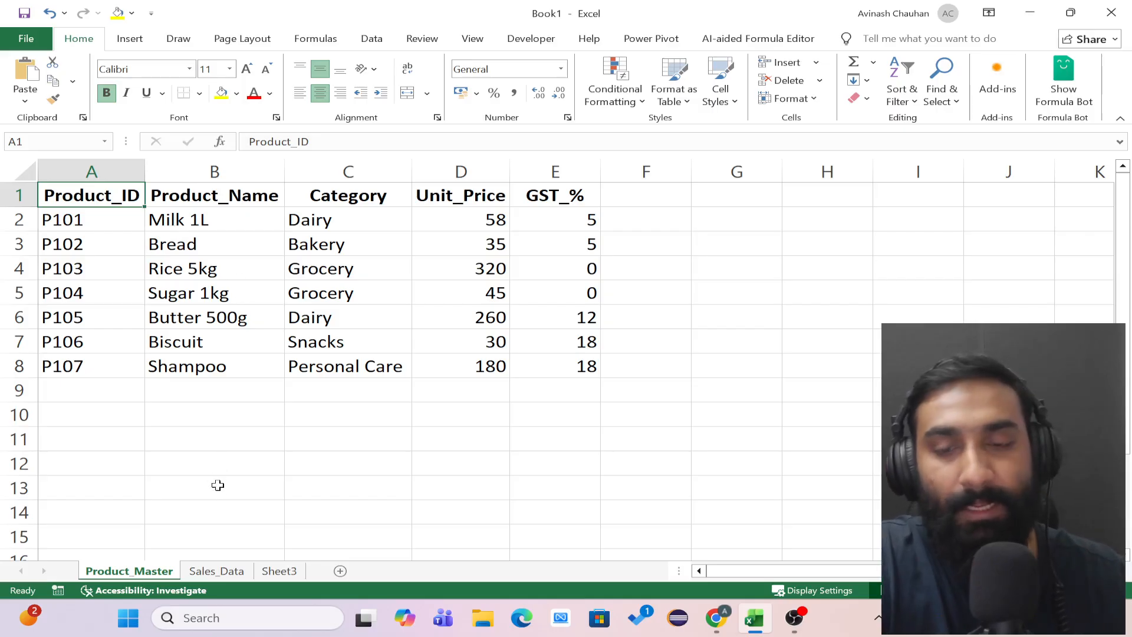
{"action": "left_click", "coordinate": [226, 572]}
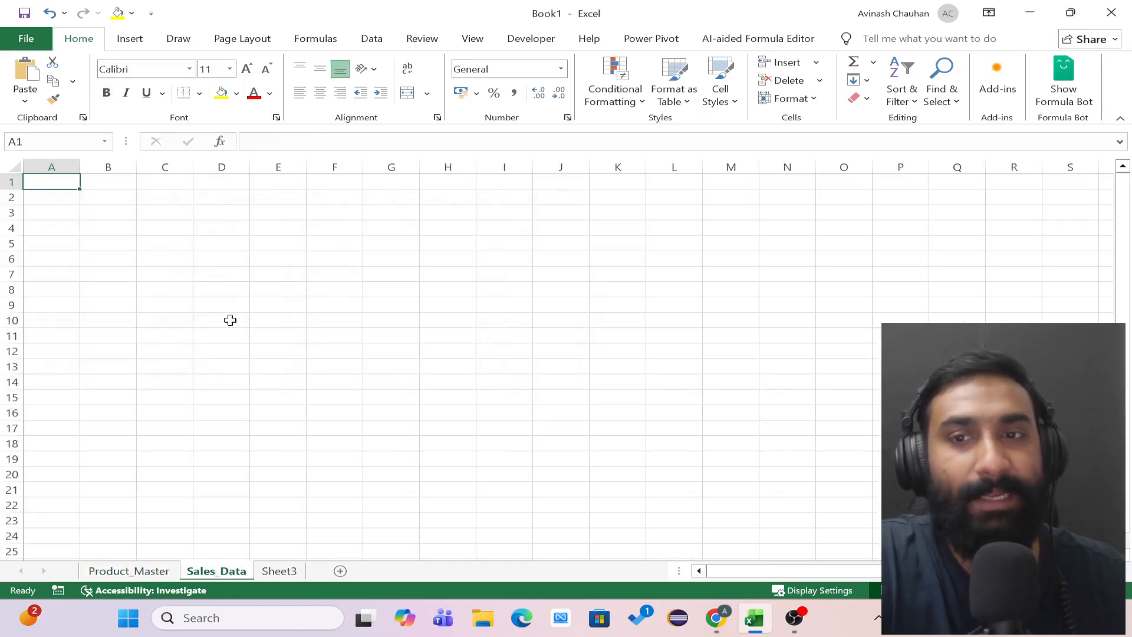
{"action": "left_click", "coordinate": [129, 570]}
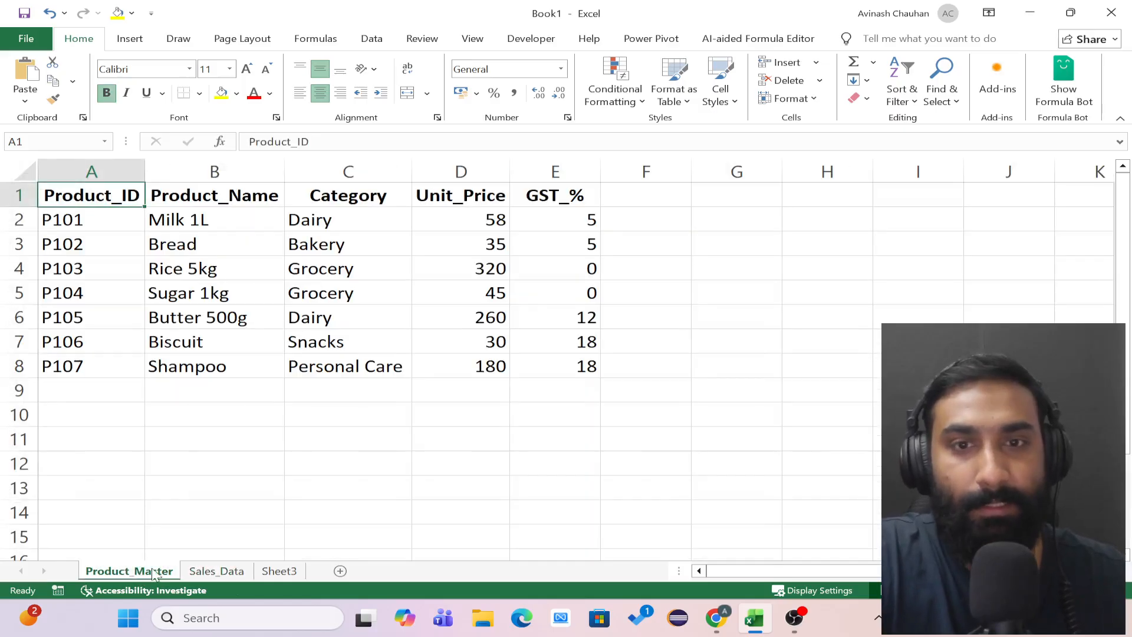
{"action": "left_click", "coordinate": [279, 570]}
- Rename the blank Sales_Data sheet as asdsd
{"action": "left_click", "coordinate": [228, 572]}
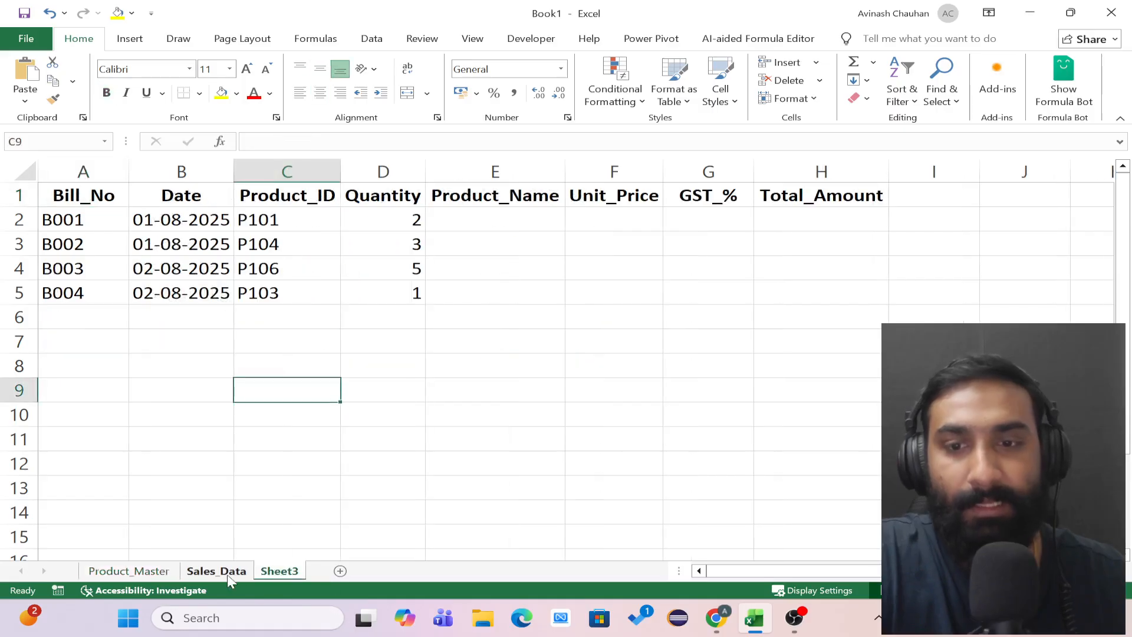
{"action": "double_click", "coordinate": [227, 573]}
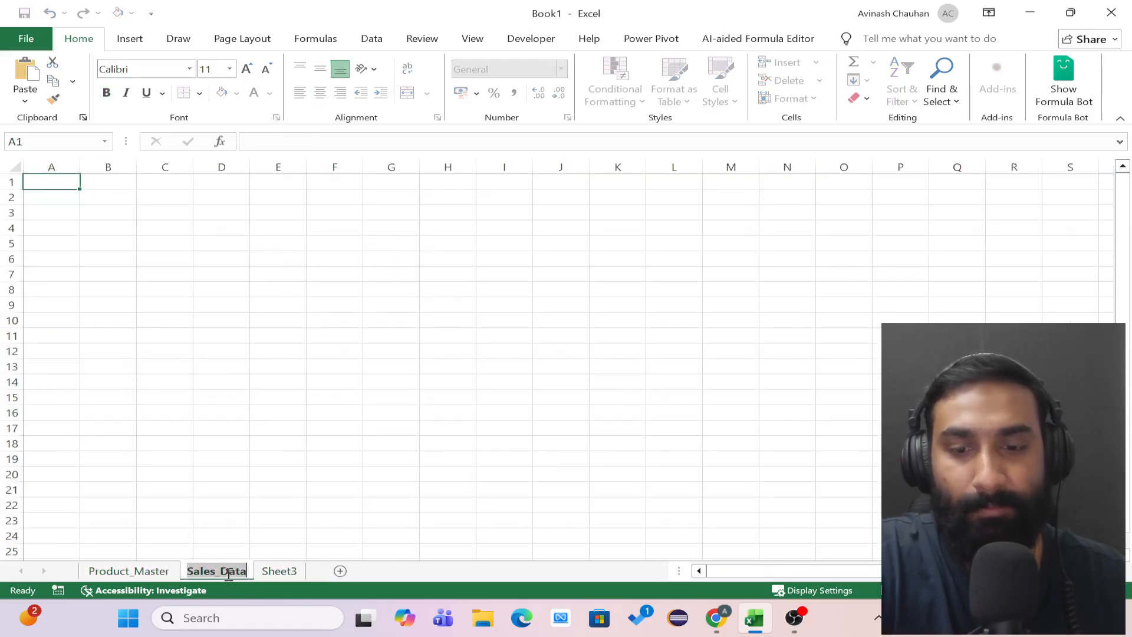
{"action": "key", "text": "BackSpace"}
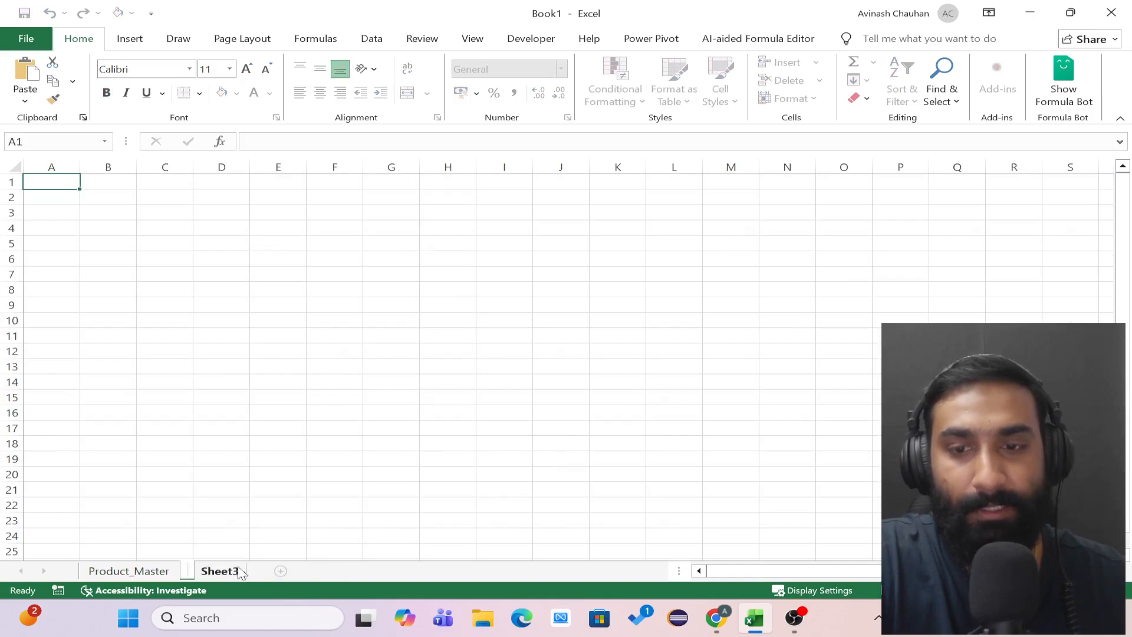
{"action": "key", "text": "Return"}
{"action": "left_click", "coordinate": [566, 366]}
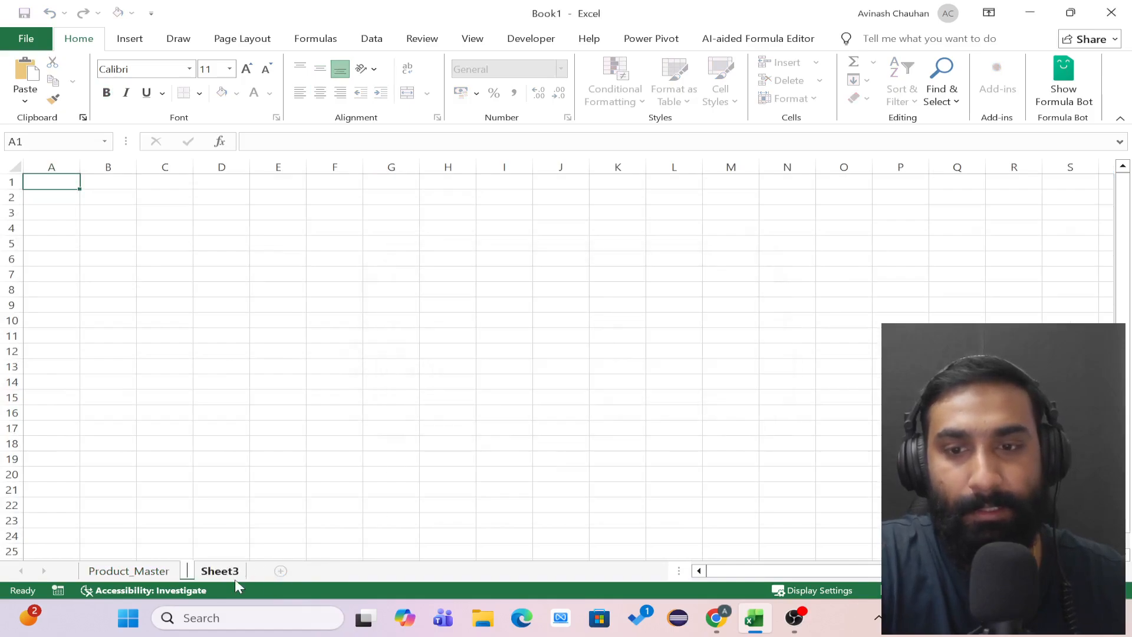
{"action": "key", "text": "Return"}
{"action": "left_click", "coordinate": [571, 368]}
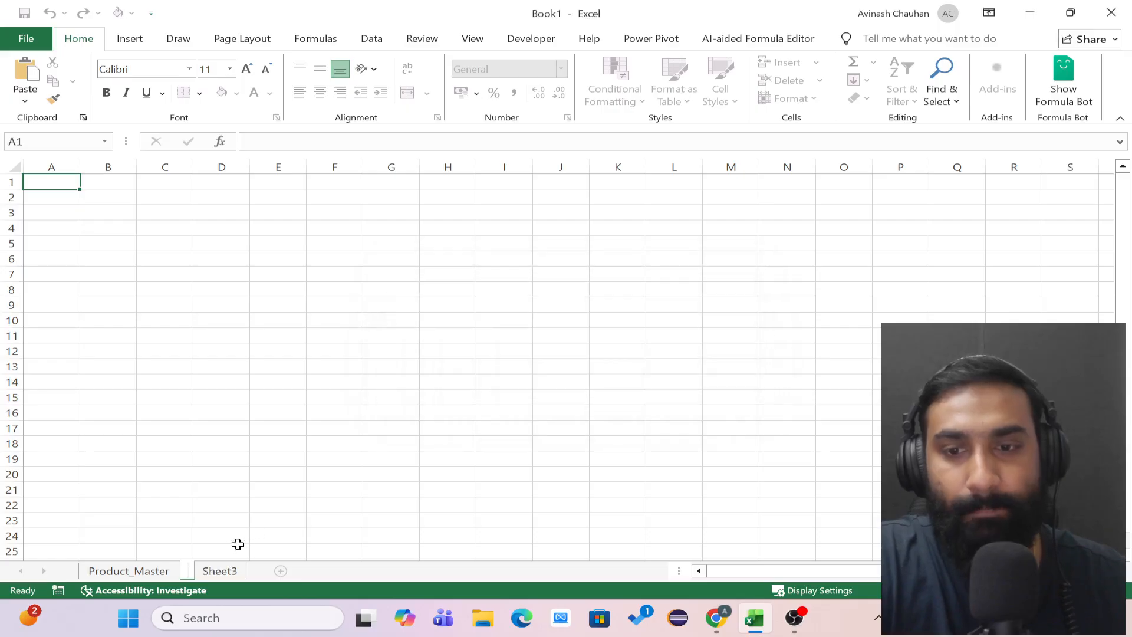
{"action": "left_click", "coordinate": [219, 548]}
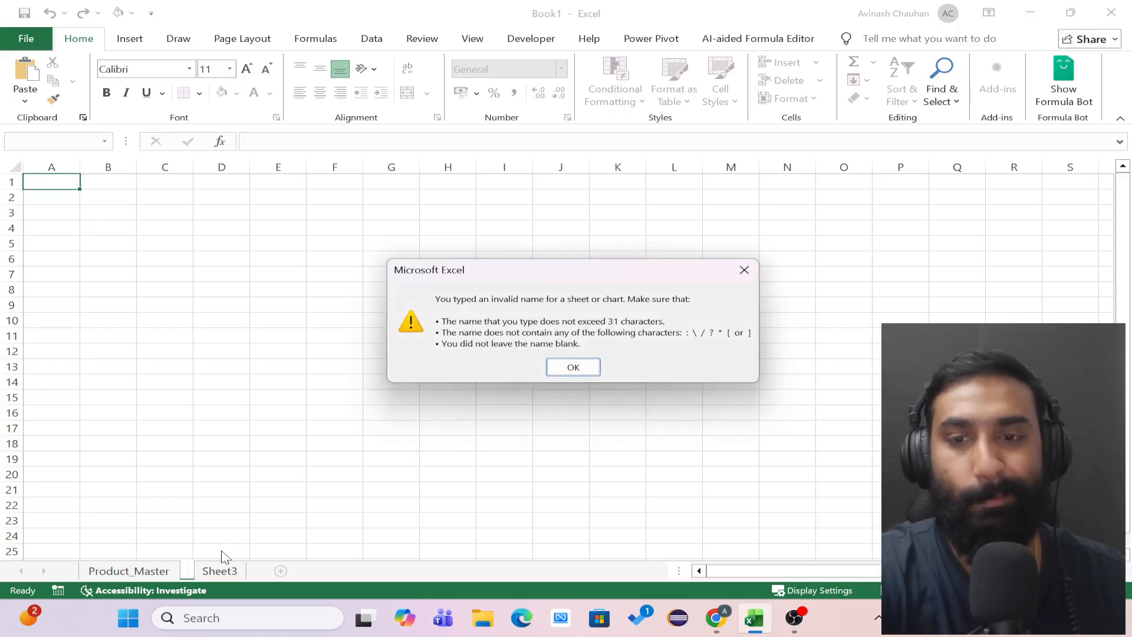
{"action": "key", "text": "Return"}
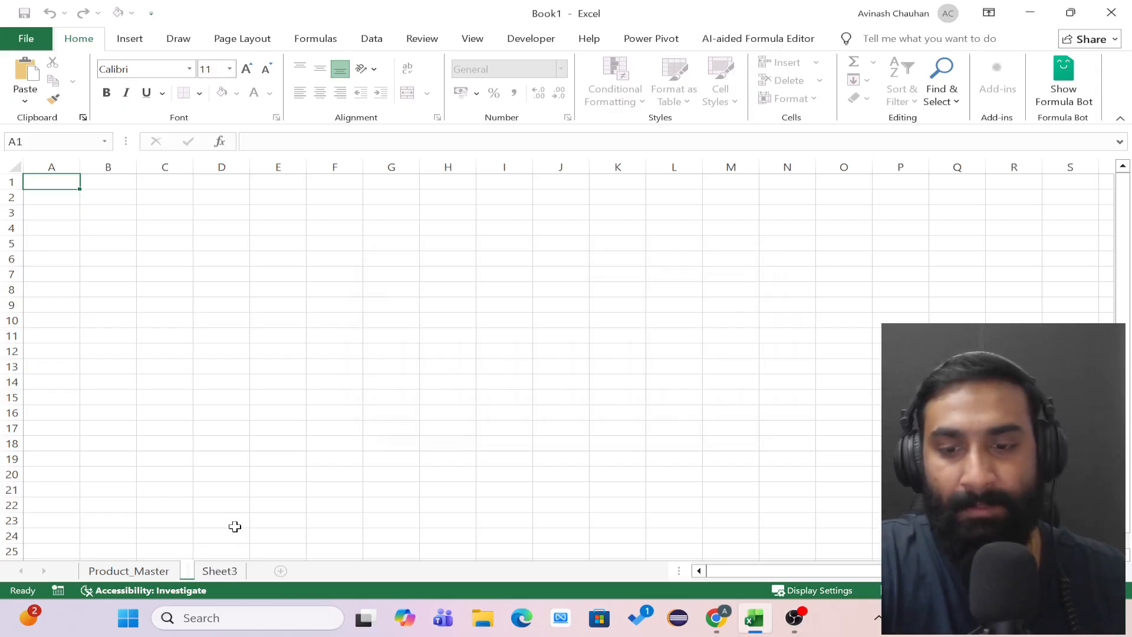
{"action": "type", "text": "asdsd"}
{"action": "key", "text": "Return"}
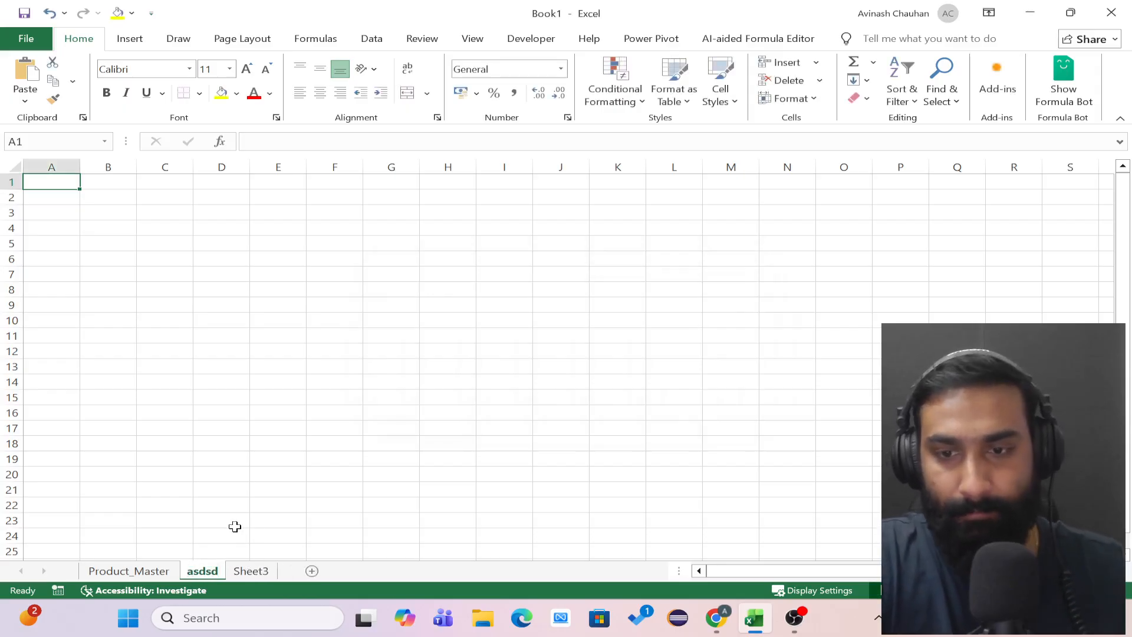
- Delete the blank asdsd sheet and rename Sheet3 as Sales_Data
{"action": "right_click", "coordinate": [208, 572]}
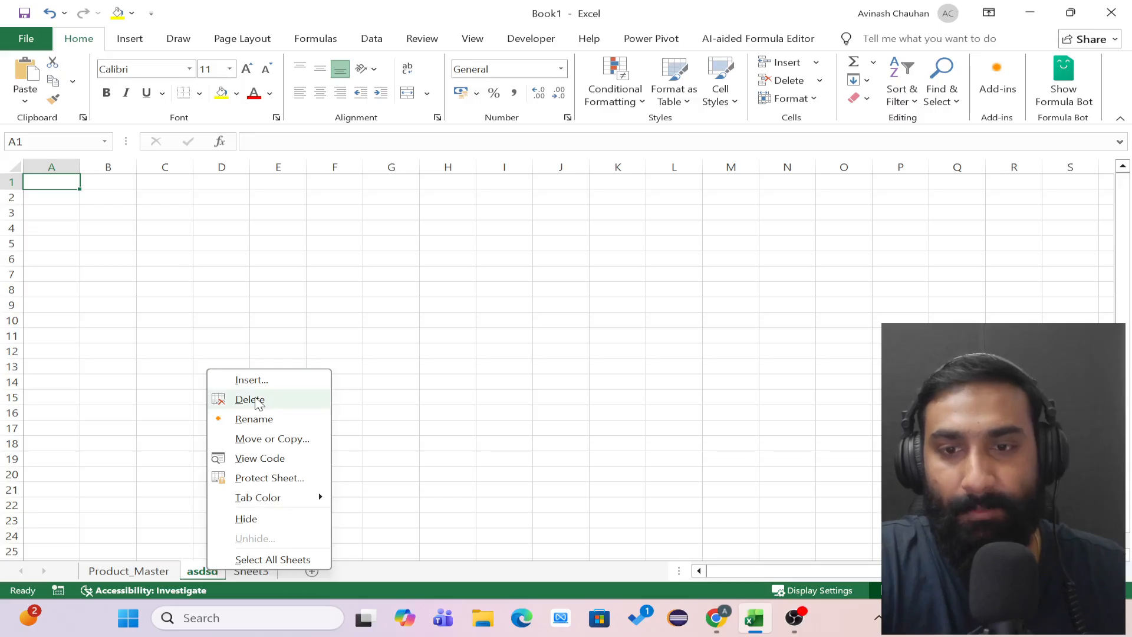
{"action": "left_click", "coordinate": [257, 397]}
{"action": "double_click", "coordinate": [216, 572]}
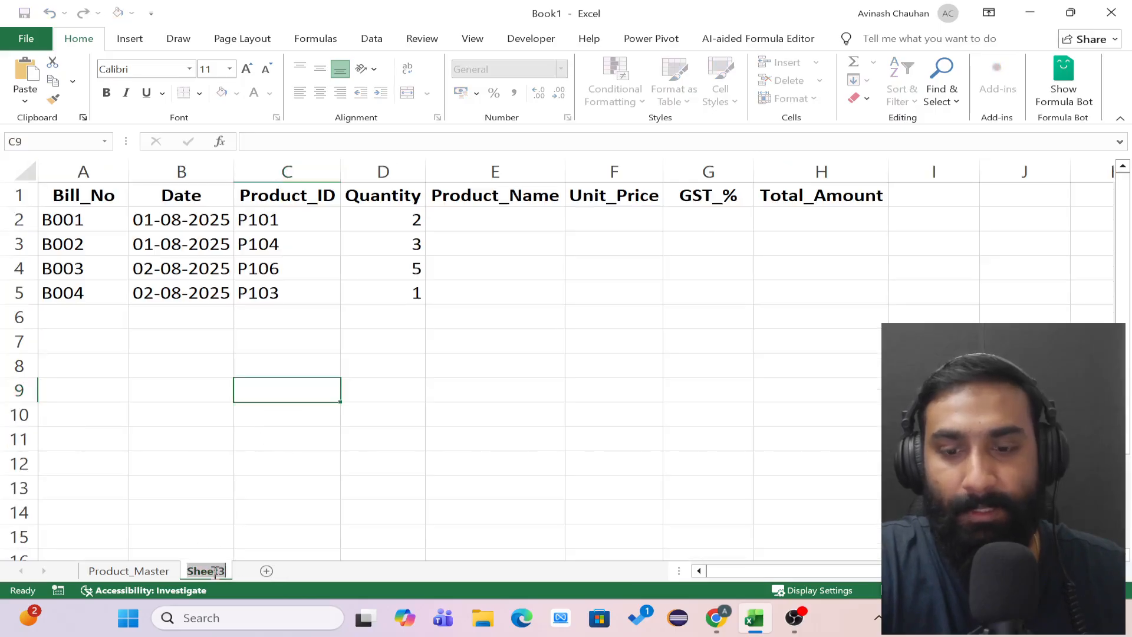
{"action": "type", "text": "Sales_Data"}
{"action": "key", "text": "Return"}
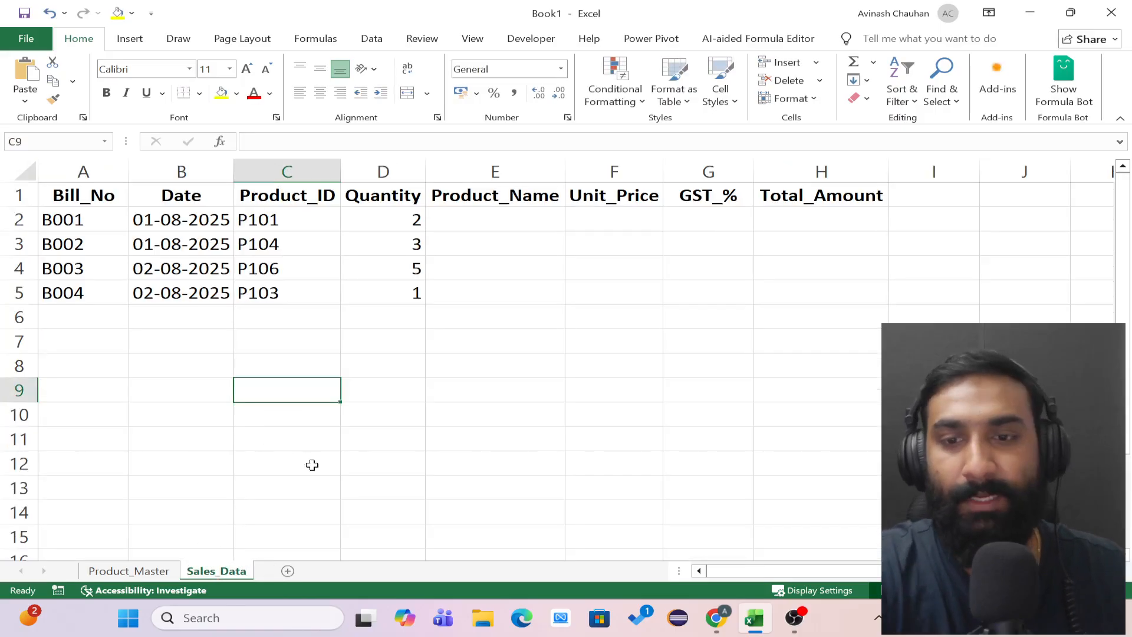
- Examine the bill number, date, product ID and quantity entries on Sales_Data and the columns for product name, unit price, GST and total amount
{"action": "left_click", "coordinate": [297, 469]}
{"action": "left_click", "coordinate": [470, 219]}
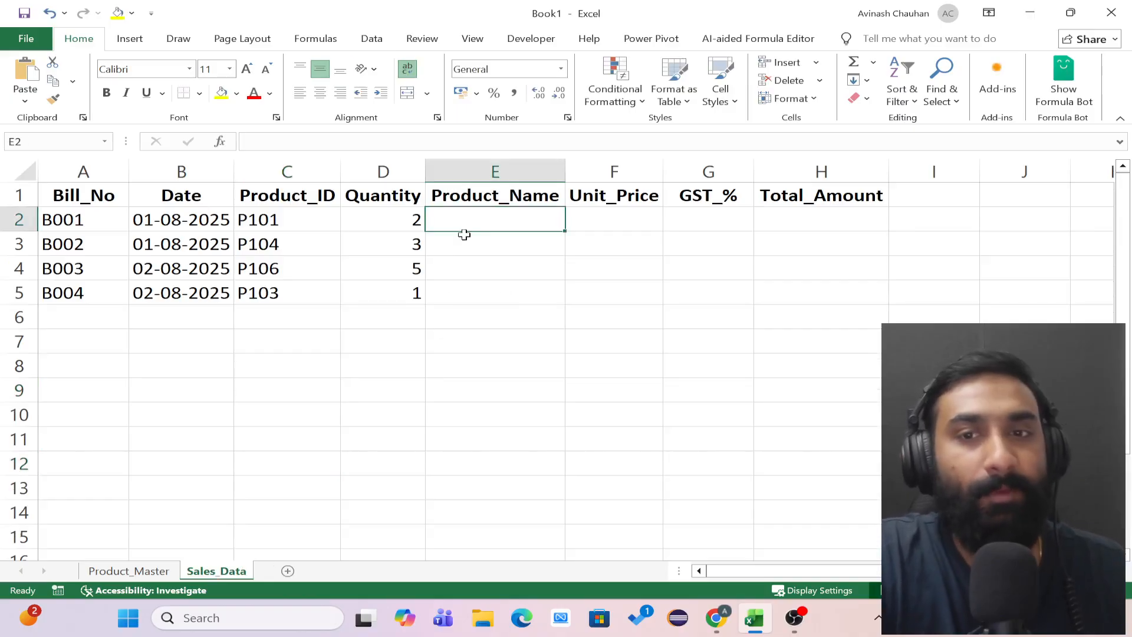
{"action": "left_click_drag", "start_coordinate": [89, 217], "coordinate": [308, 290]}
{"action": "left_click", "coordinate": [91, 223]}
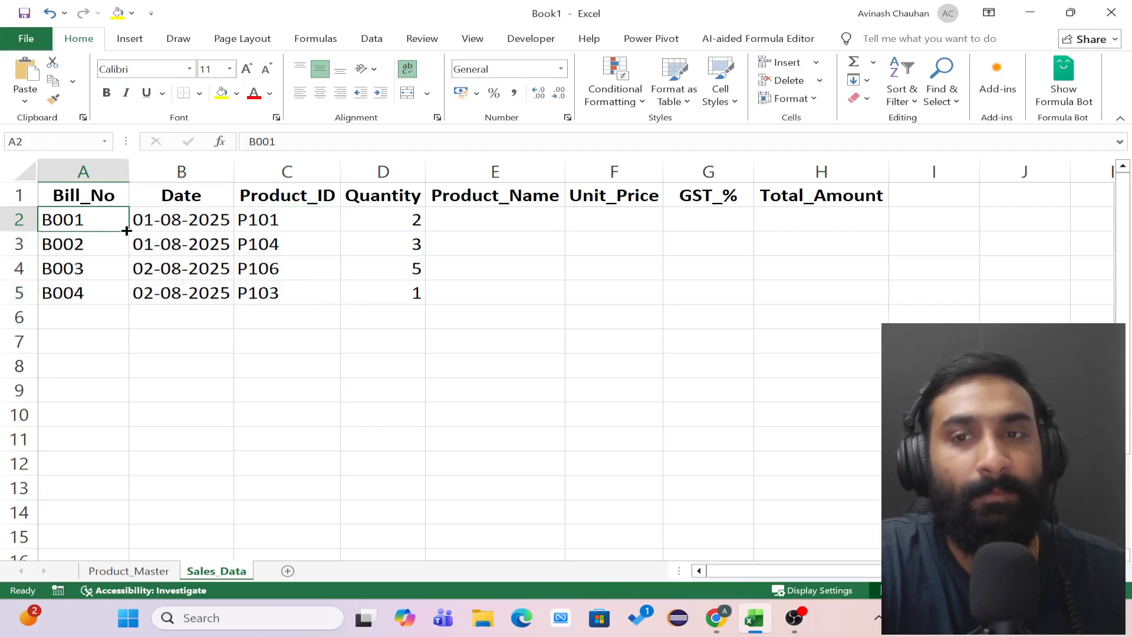
{"action": "left_click", "coordinate": [171, 226]}
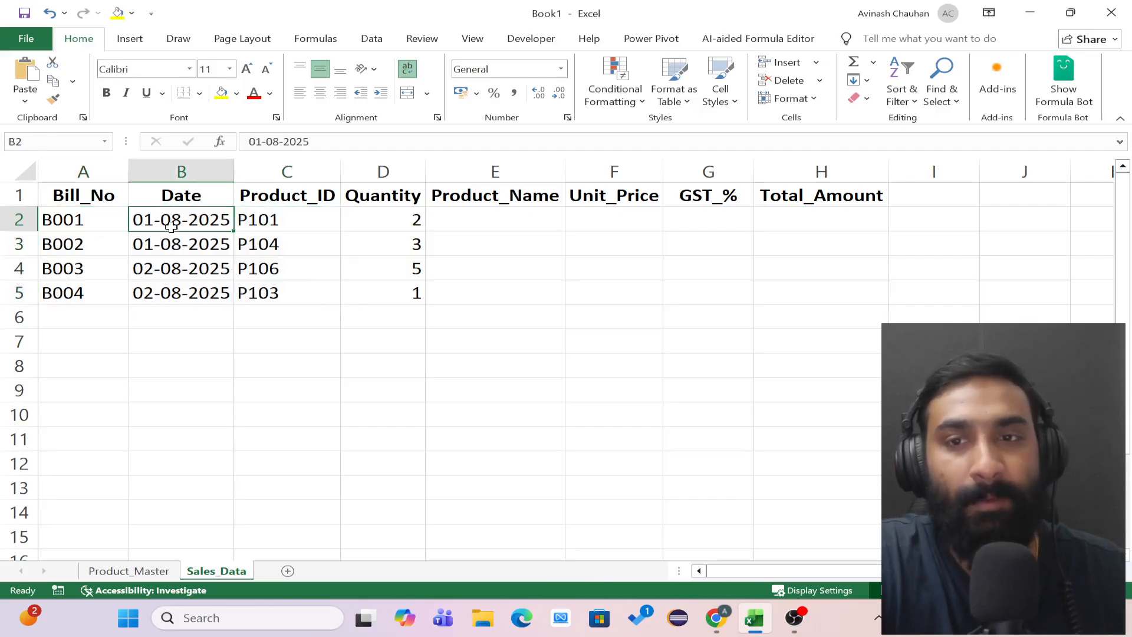
{"action": "left_click", "coordinate": [266, 221]}
{"action": "left_click", "coordinate": [397, 223]}
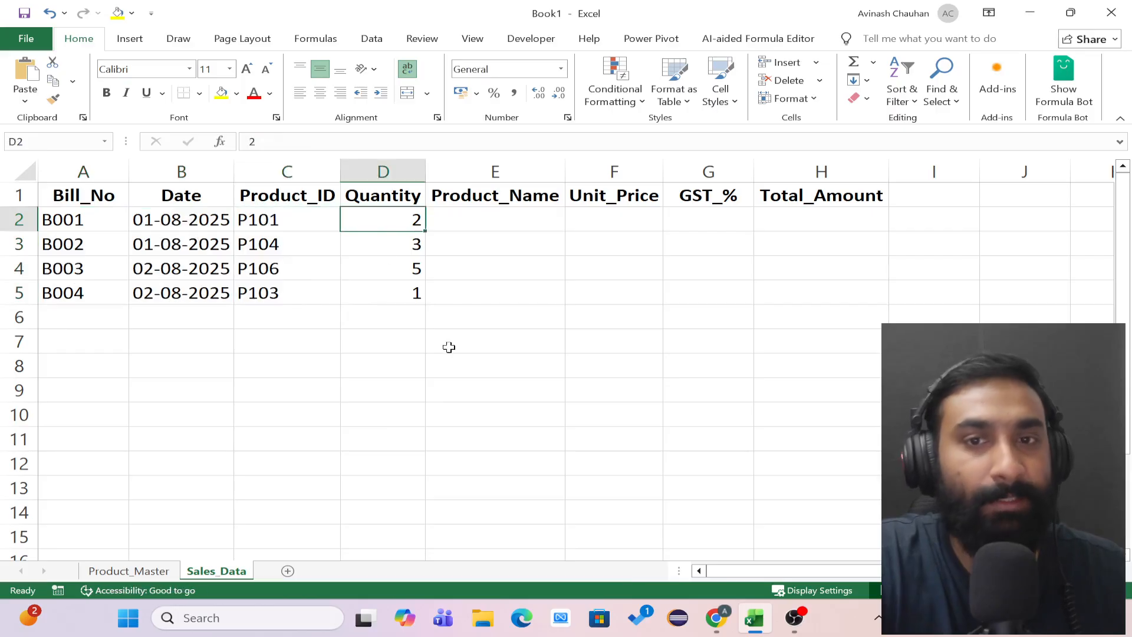
{"action": "left_click", "coordinate": [412, 245]}
{"action": "left_click", "coordinate": [409, 271]}
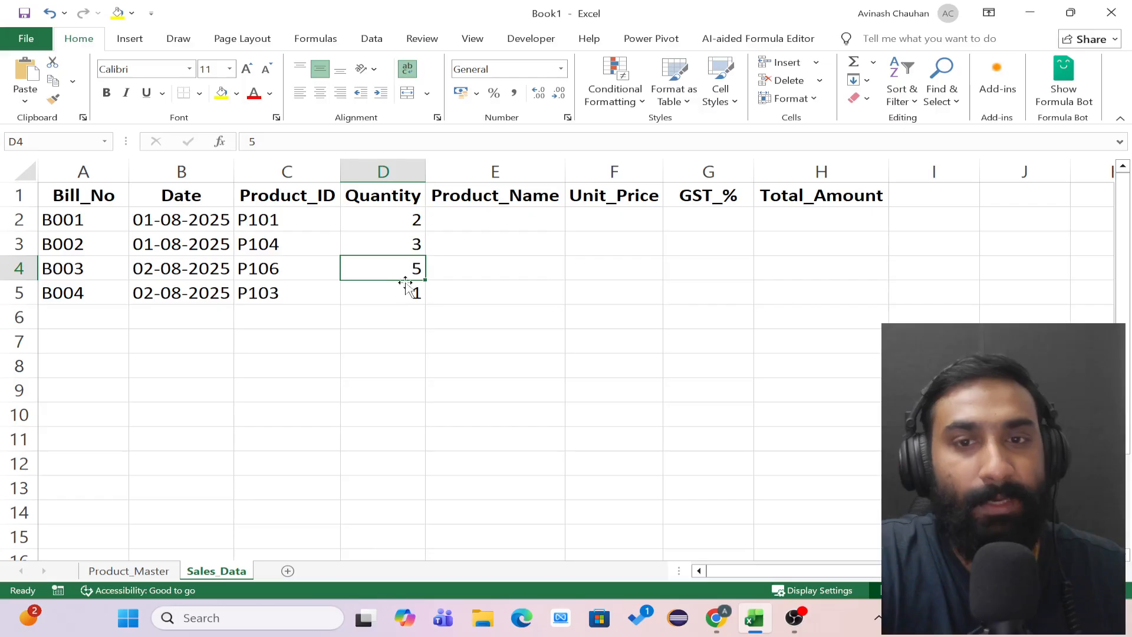
{"action": "left_click", "coordinate": [405, 289]}
{"action": "left_click", "coordinate": [496, 224]}
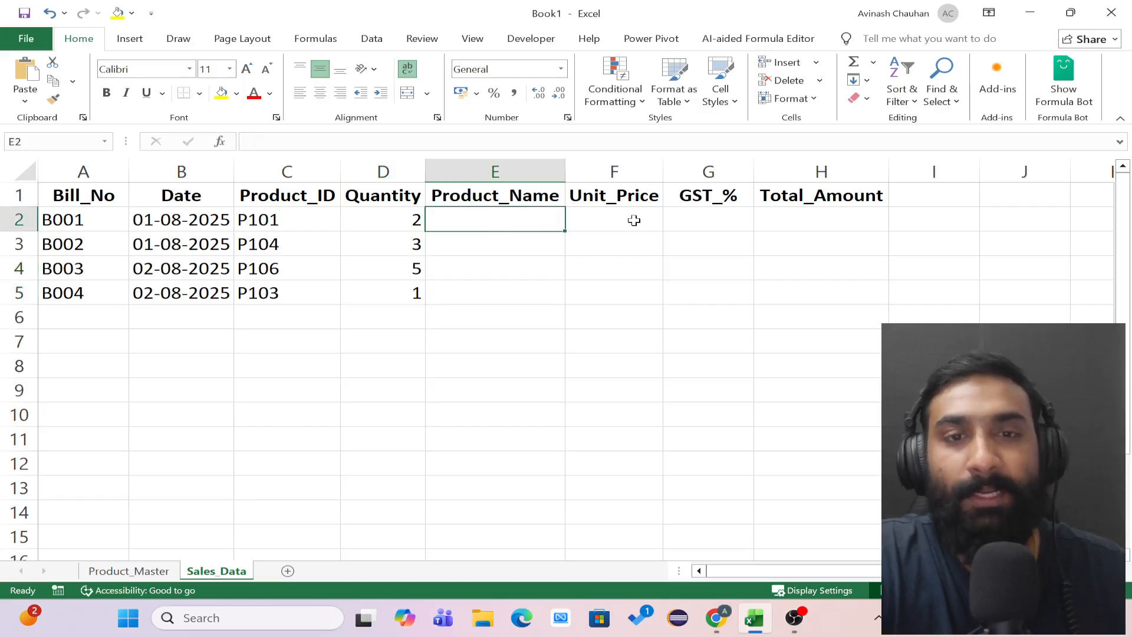
{"action": "left_click", "coordinate": [634, 220]}
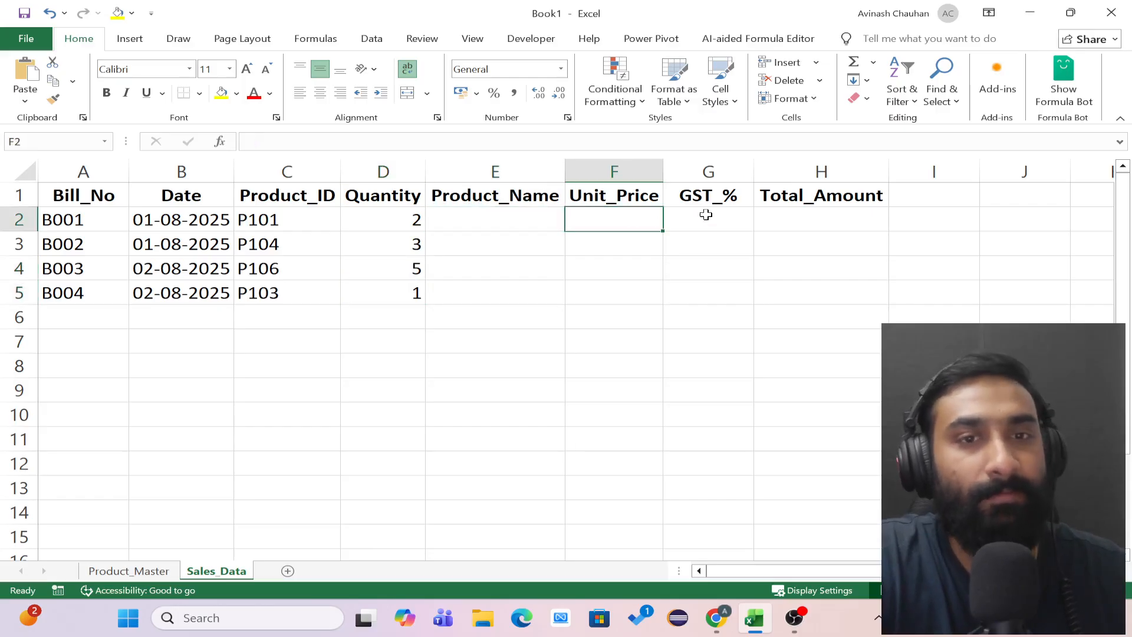
{"action": "left_click", "coordinate": [706, 215]}
{"action": "left_click", "coordinate": [805, 216]}
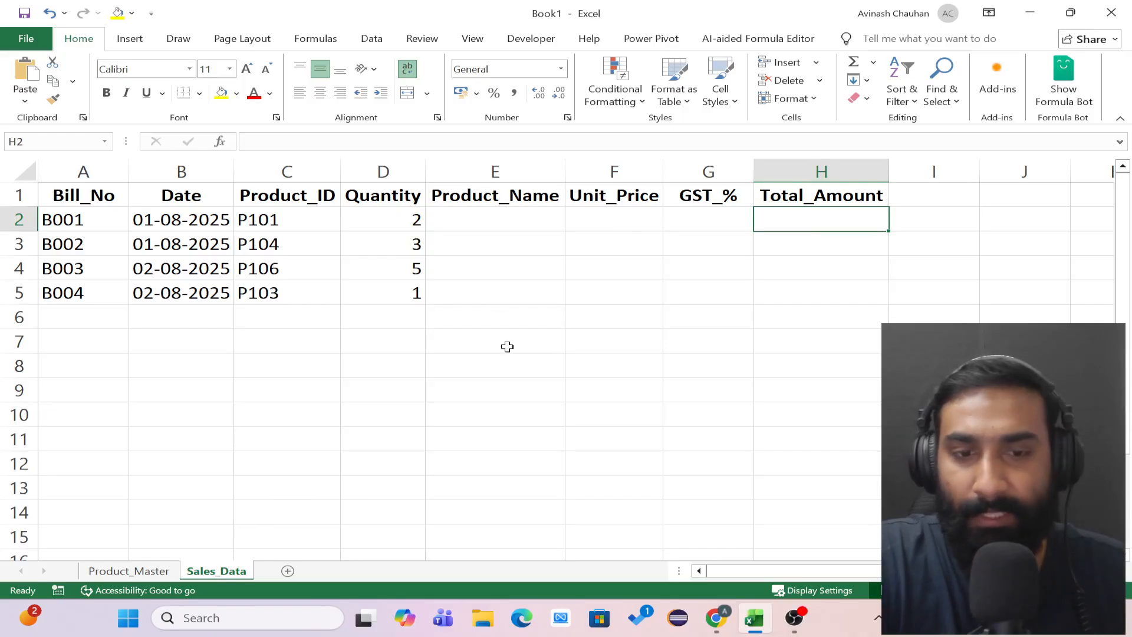
- Start a VLOOKUP formula in E2 of Sales_Data with lookup value C2 and table array Product_Master!A1:E8
{"action": "left_click", "coordinate": [471, 224]}
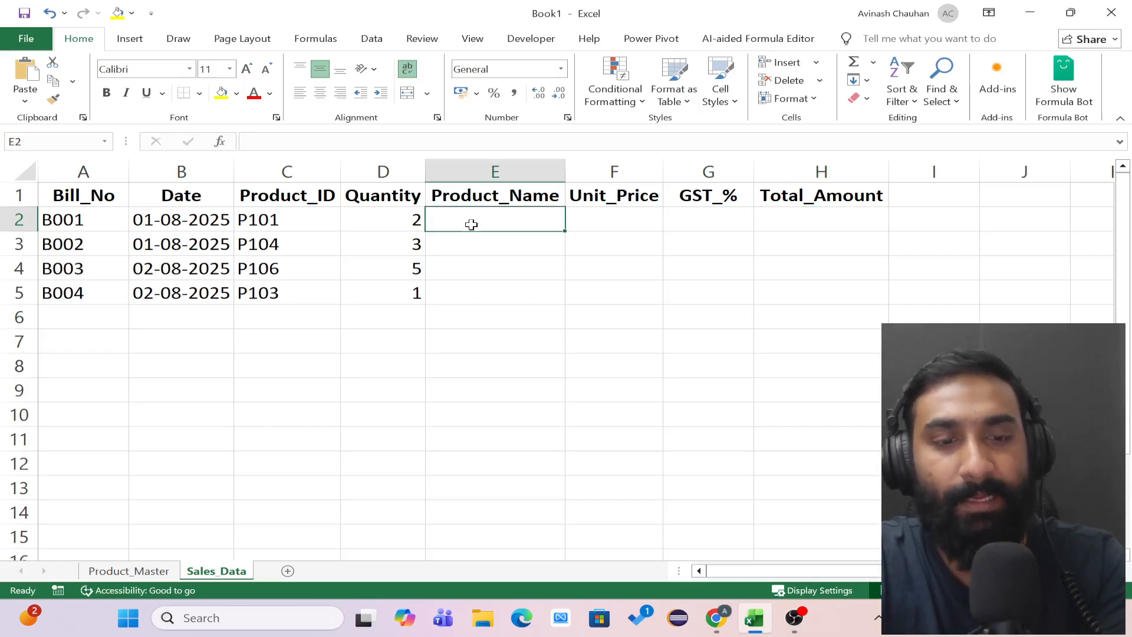
{"action": "type", "text": "=VLOO"}
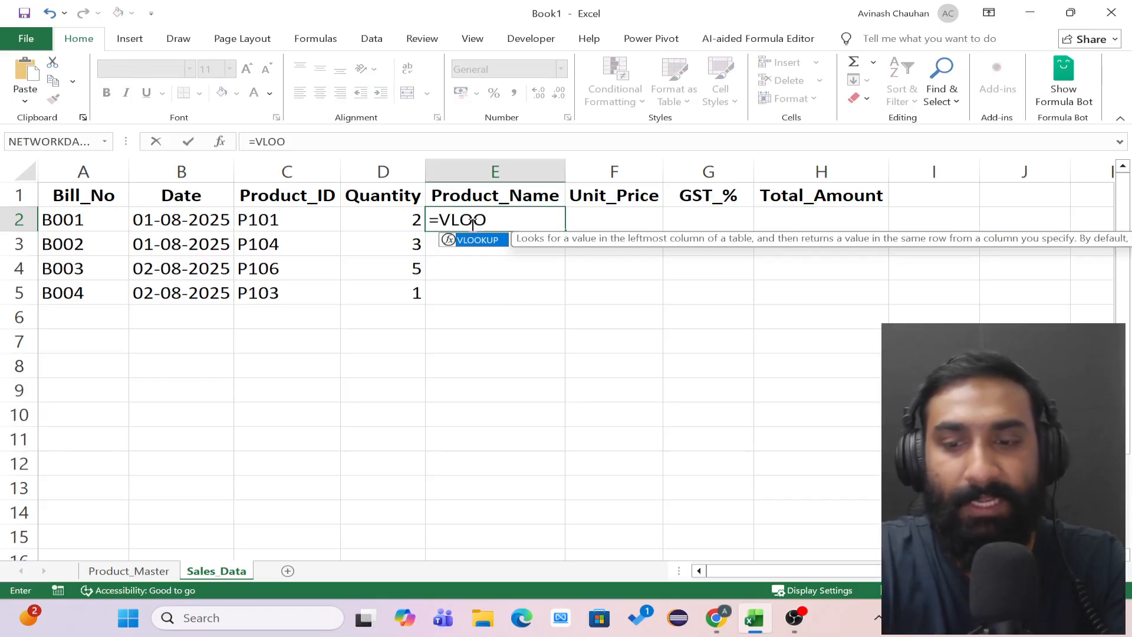
{"action": "key", "text": "Tab"}
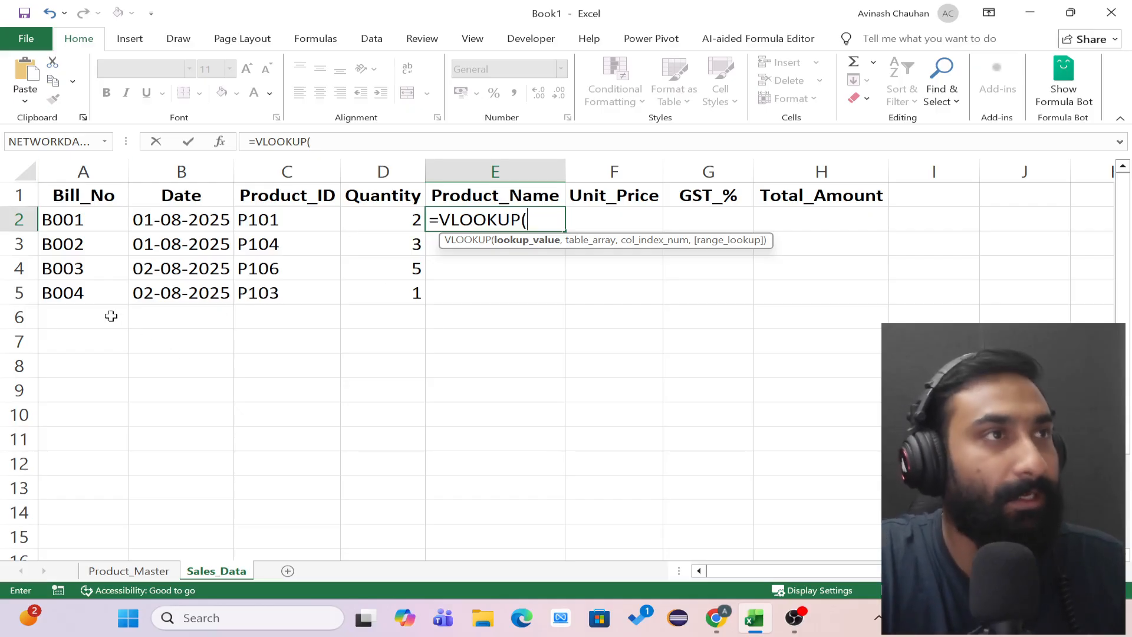
{"action": "left_click", "coordinate": [282, 220]}
{"action": "type", "text": ","}
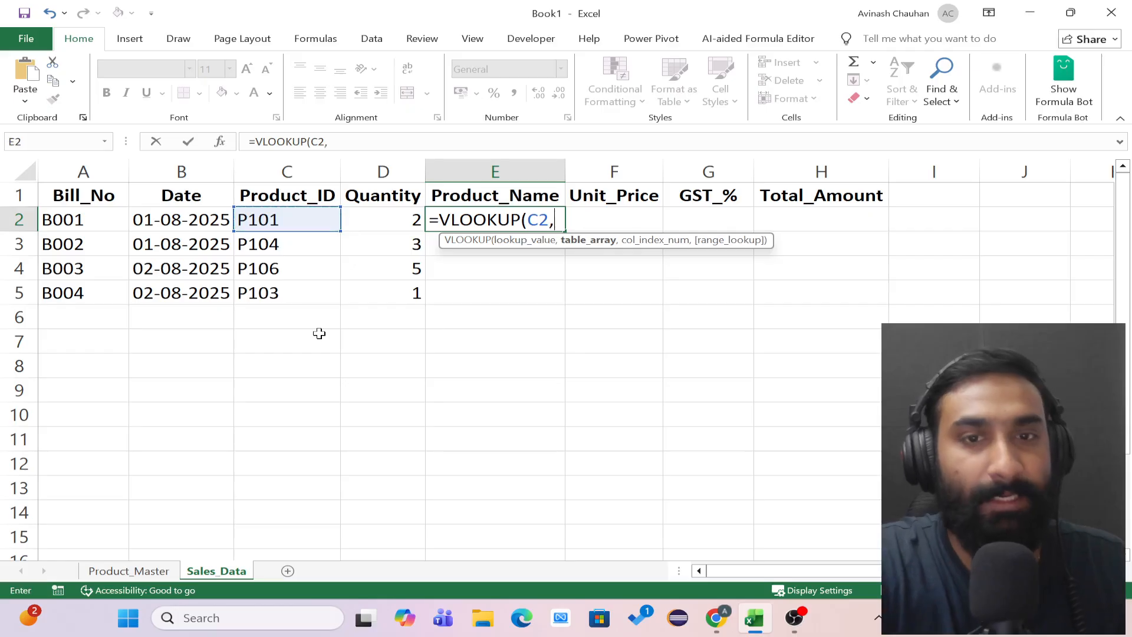
{"action": "left_click", "coordinate": [152, 571]}
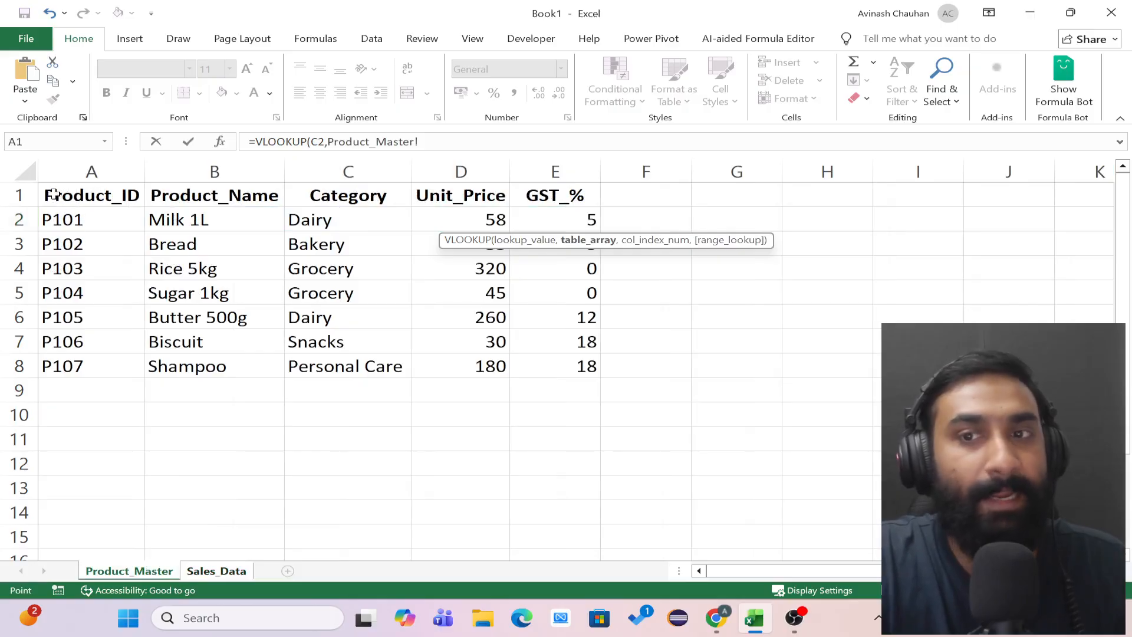
{"action": "left_click_drag", "start_coordinate": [59, 199], "coordinate": [551, 361]}
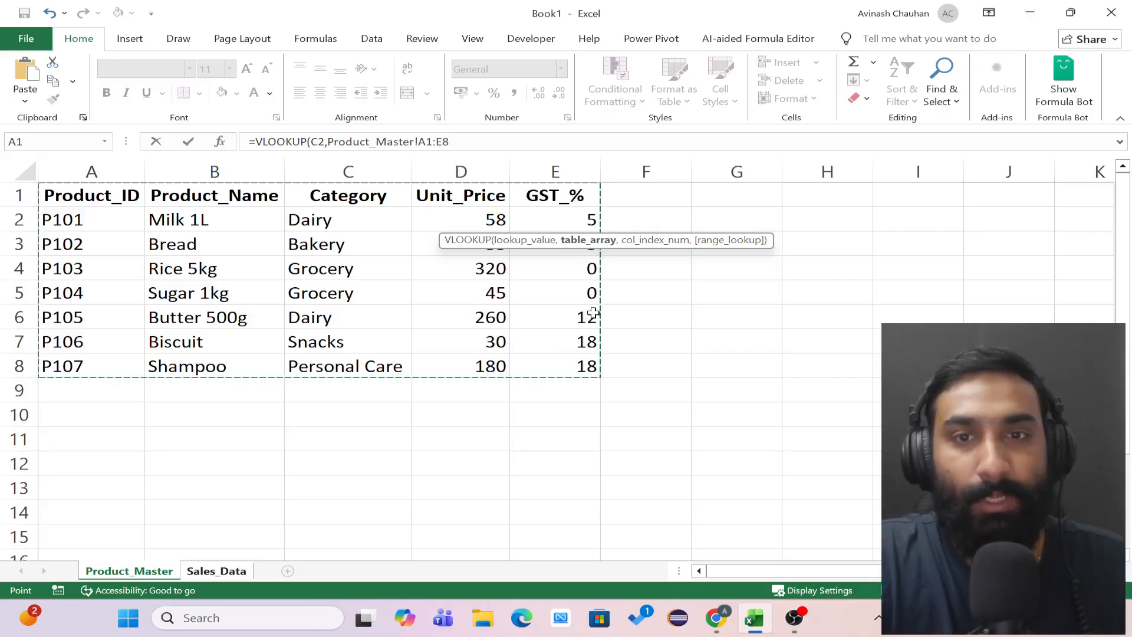
- Complete the product name VLOOKUP in E2 of Sales_Data with column index 2 and FALSE for an exact match
{"action": "left_click", "coordinate": [468, 148]}
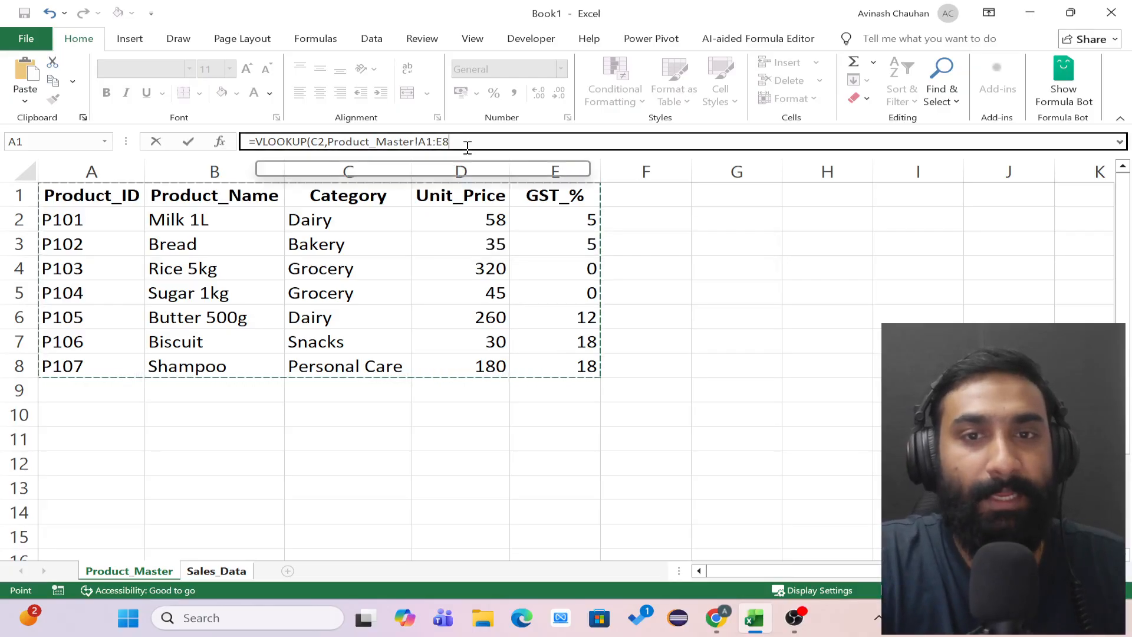
{"action": "type", "text": ",2"}
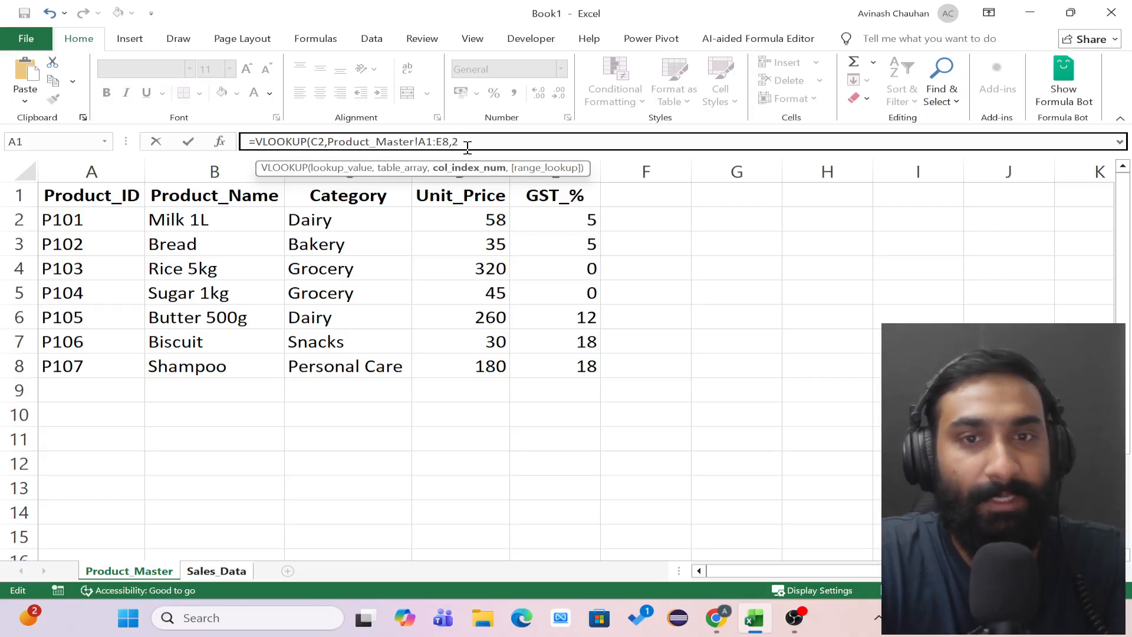
{"action": "type", "text": ","}
{"action": "key", "text": "Down"}
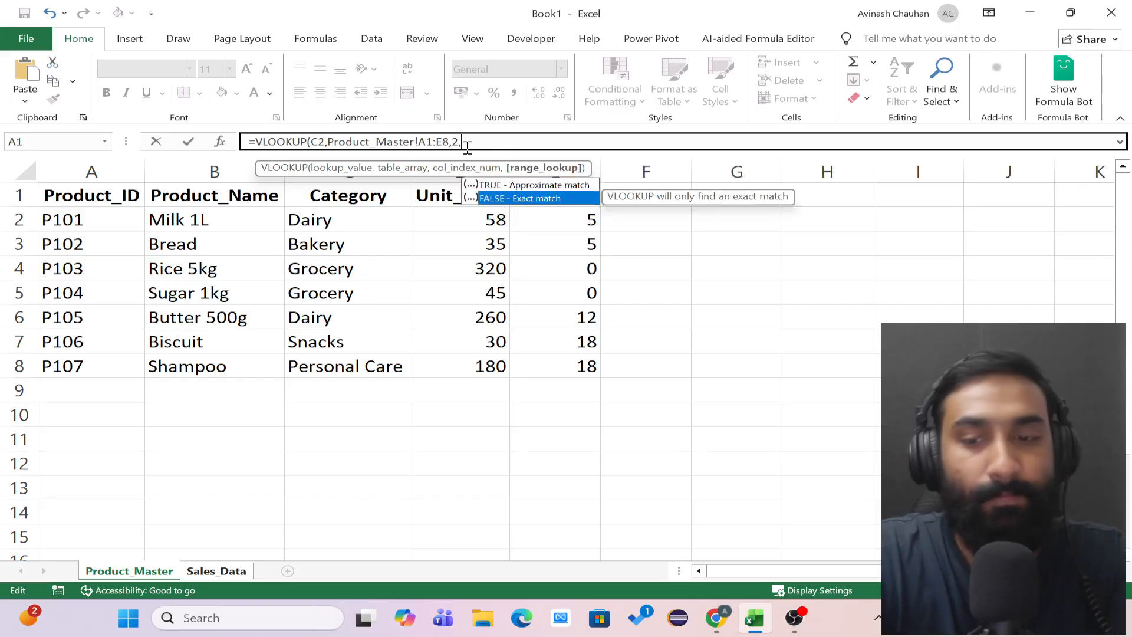
{"action": "key", "text": "Tab"}
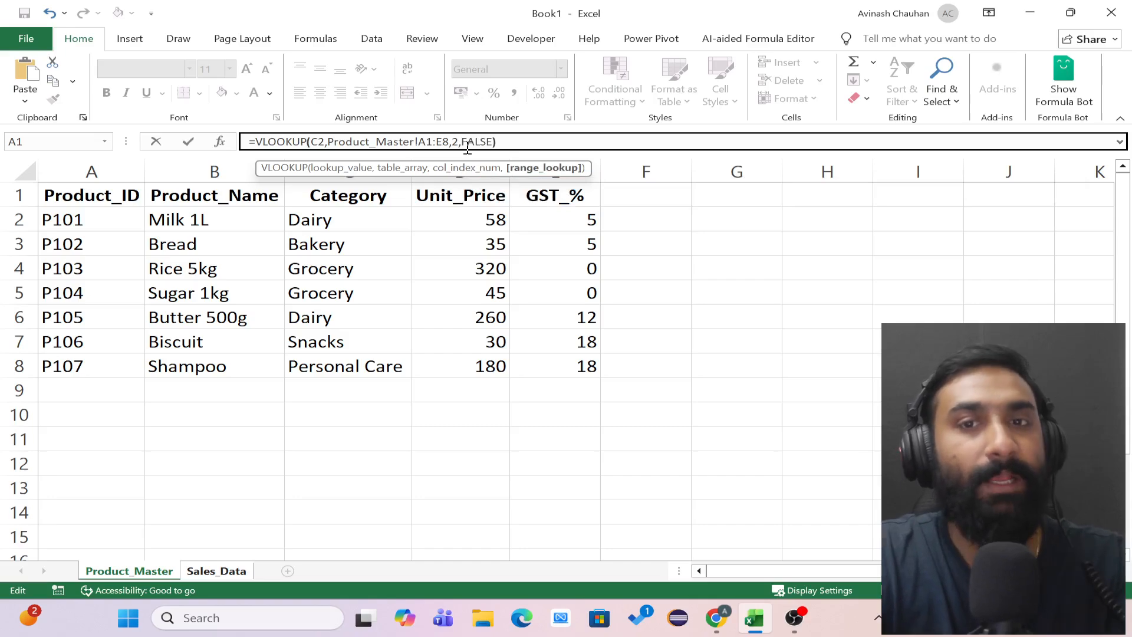
{"action": "type", "text": ")"}
{"action": "key", "text": "Return"}
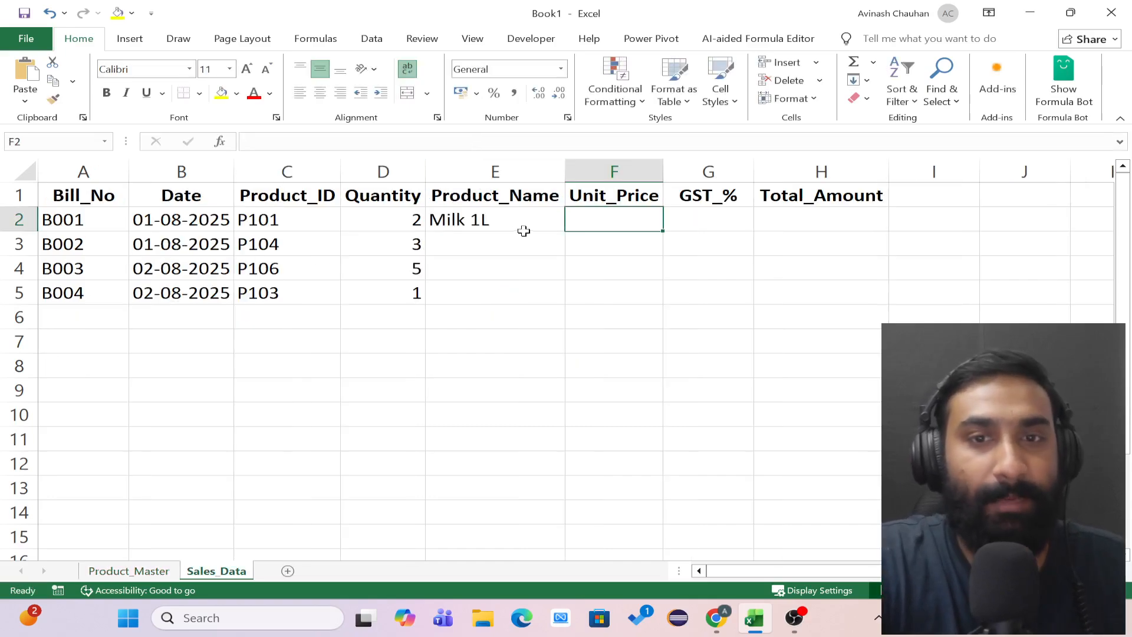
- Compare the product ID and product name in row 2 of Sales_Data with the matching Product_Master entry
{"action": "left_click", "coordinate": [522, 228]}
{"action": "left_click", "coordinate": [300, 221]}
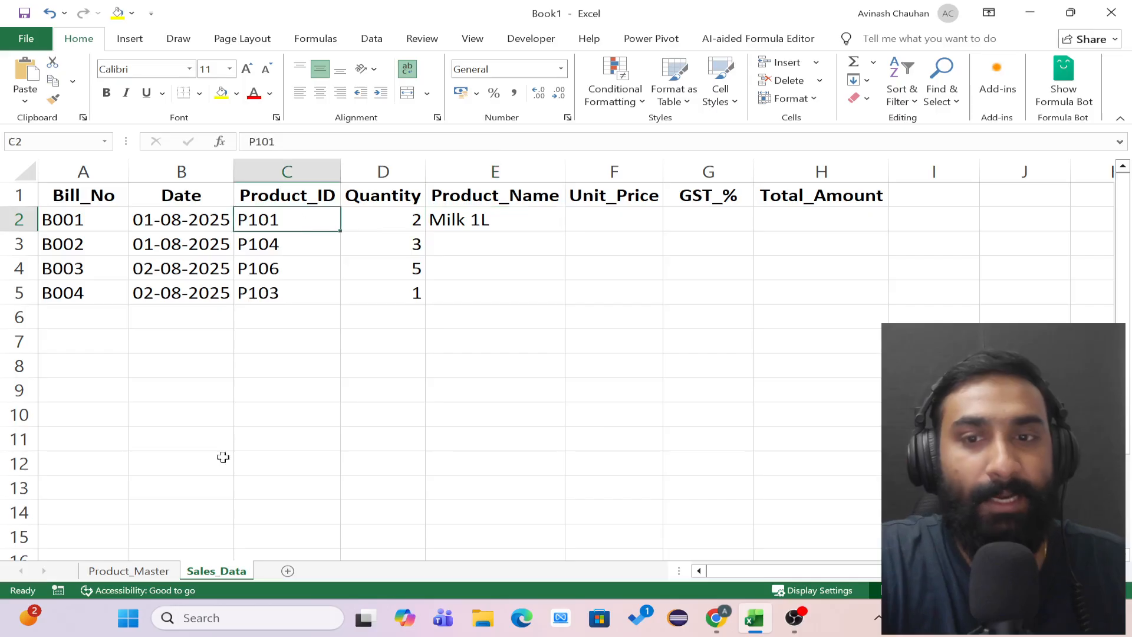
{"action": "left_click", "coordinate": [142, 571]}
{"action": "left_click", "coordinate": [179, 215]}
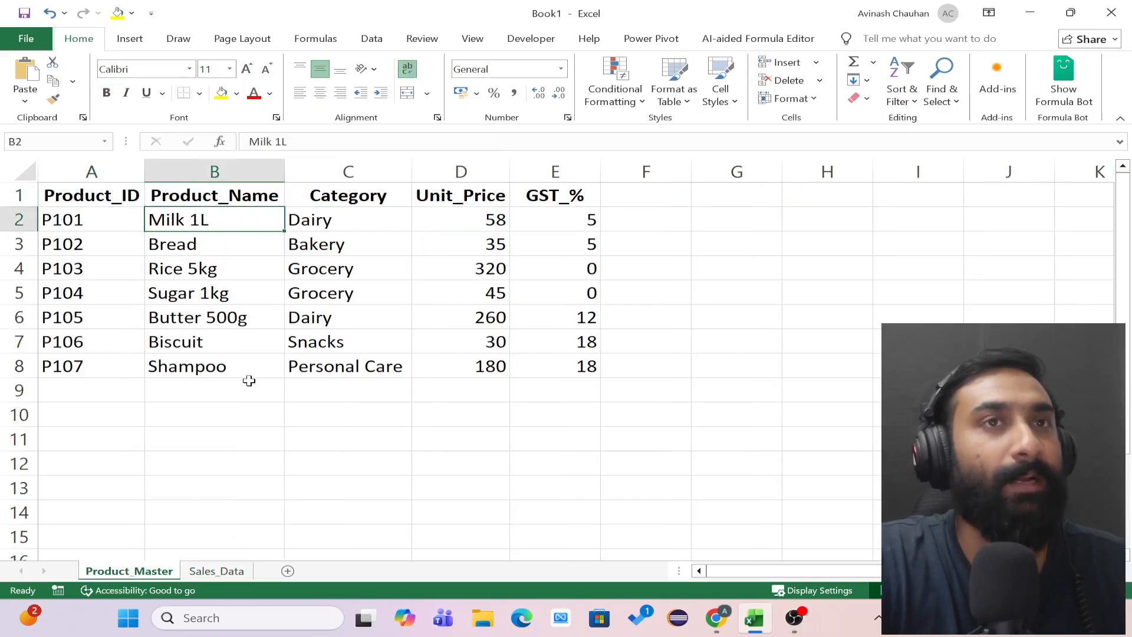
{"action": "left_click", "coordinate": [203, 571]}
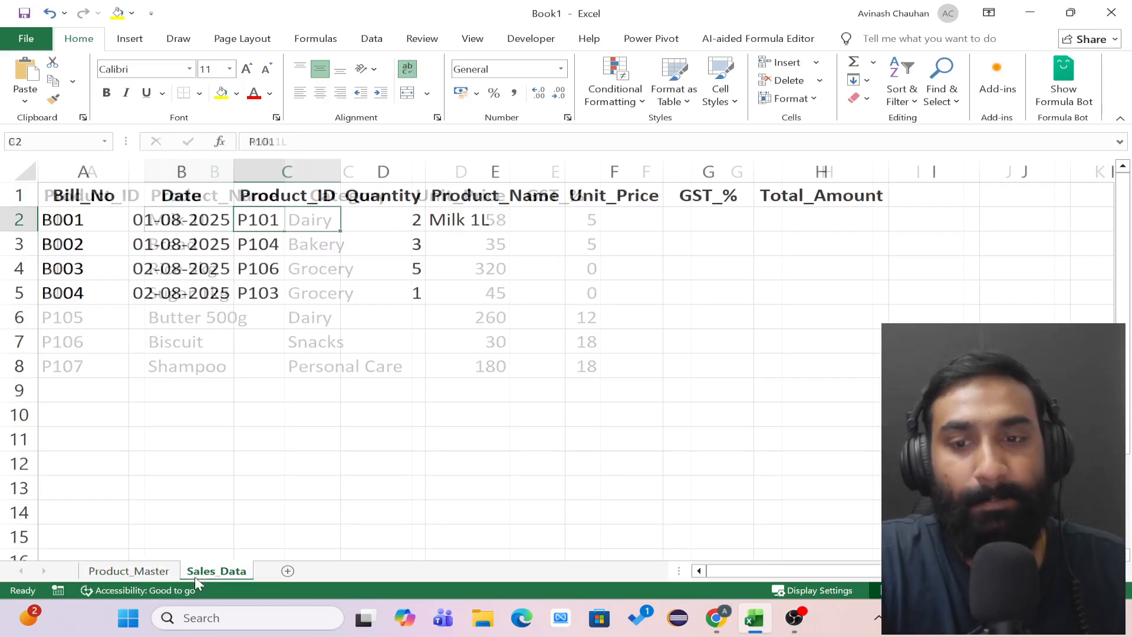
- Fill the Product_Name formula from E2 down to E5 on Sales_Data
{"action": "left_click", "coordinate": [500, 219]}
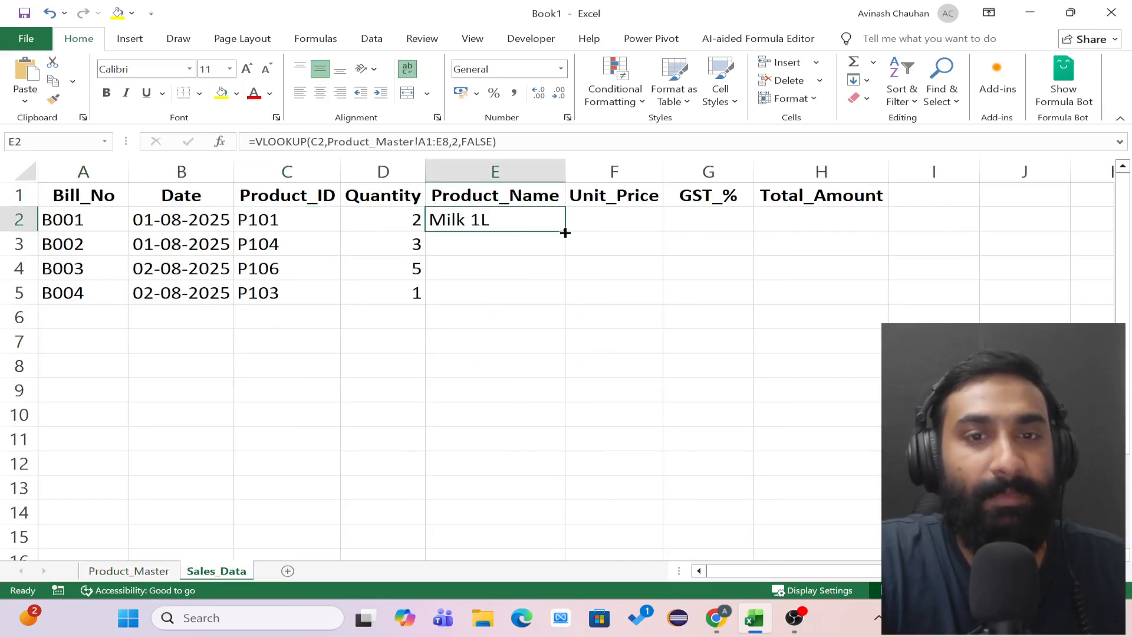
{"action": "left_click_drag", "start_coordinate": [565, 230], "coordinate": [553, 299]}
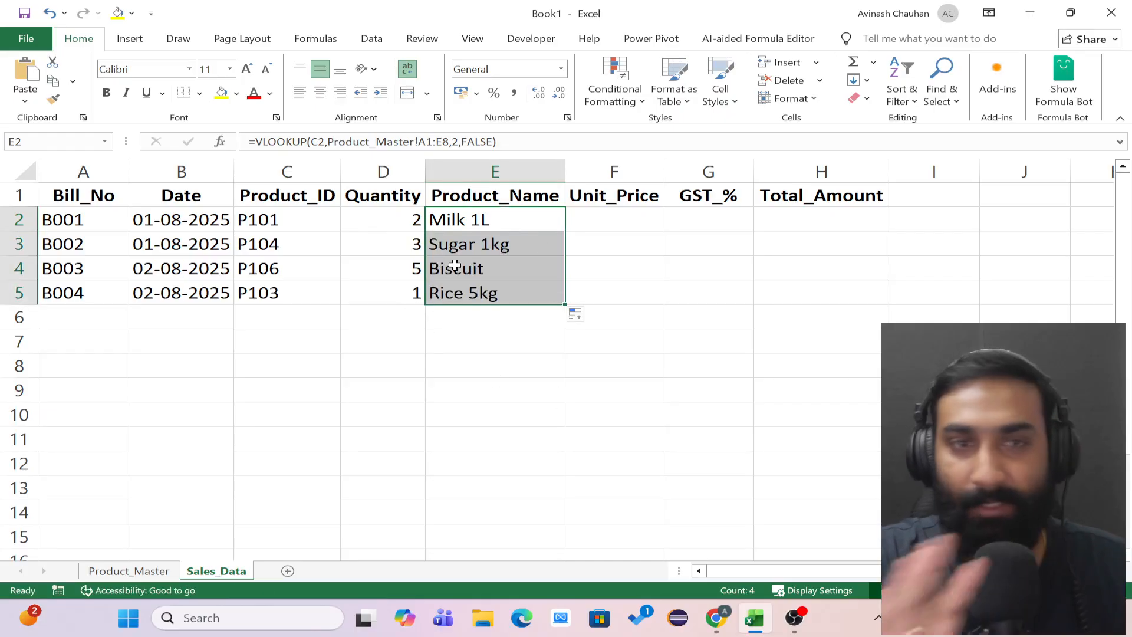
{"action": "key", "text": "ctrl+z"}
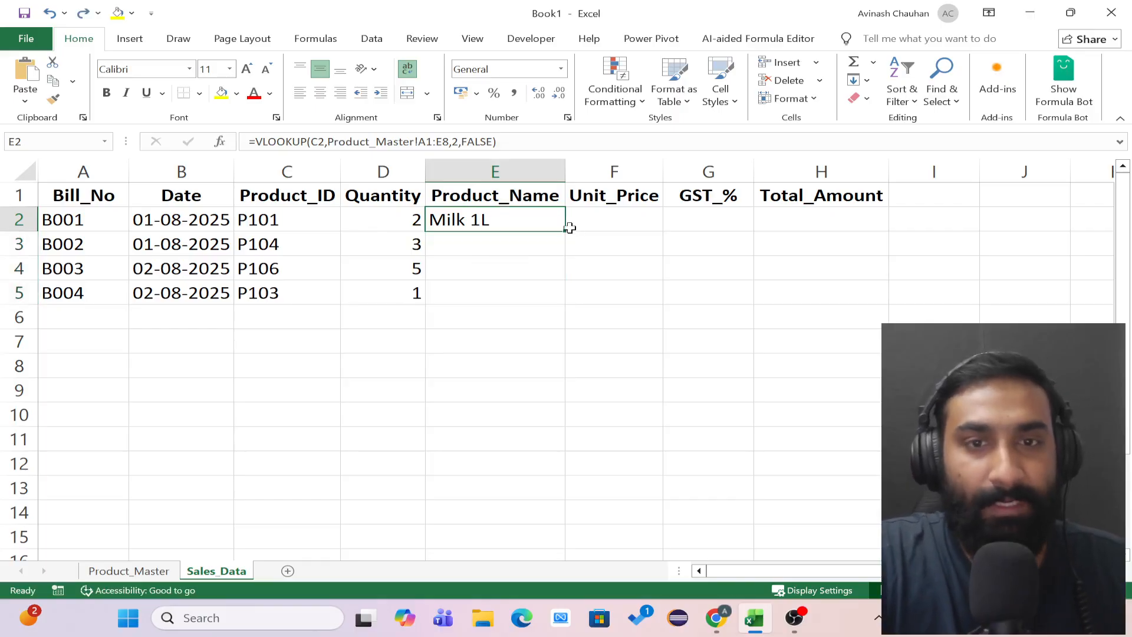
{"action": "double_click", "coordinate": [565, 230]}
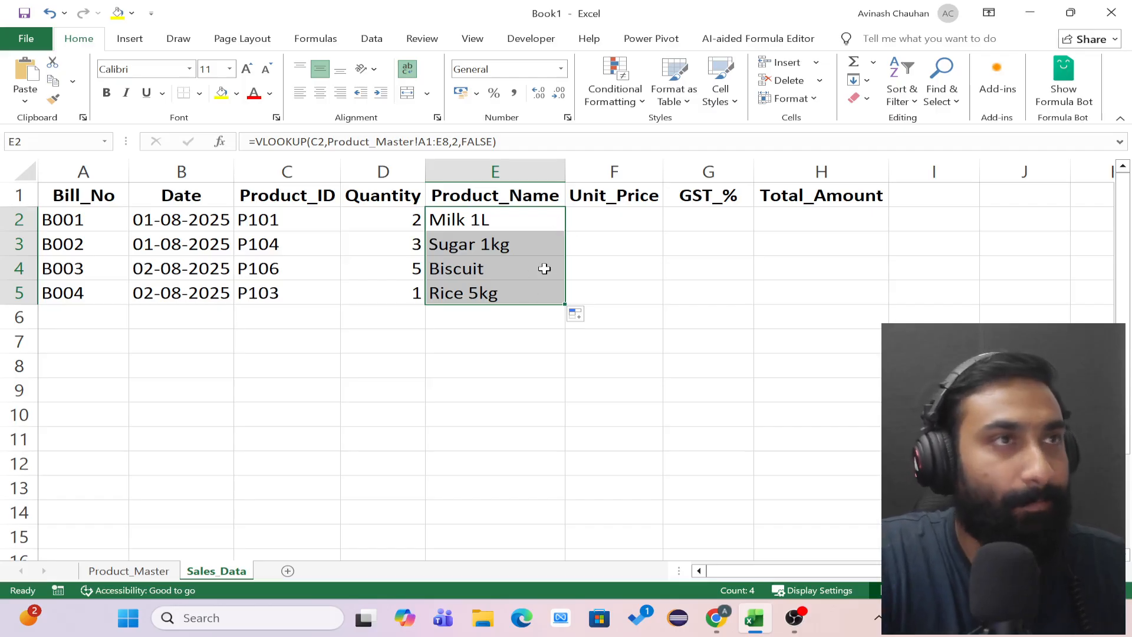
- Try to copy the Product_Name formula from E2 across into F2, and undo it
{"action": "left_click", "coordinate": [588, 220]}
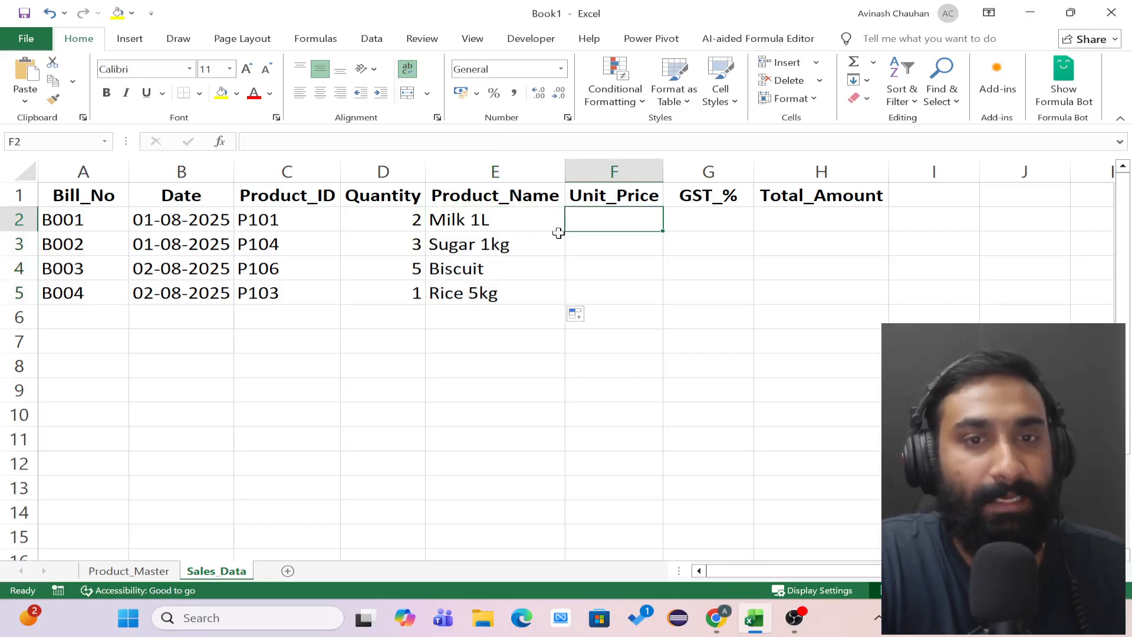
{"action": "left_click", "coordinate": [541, 229]}
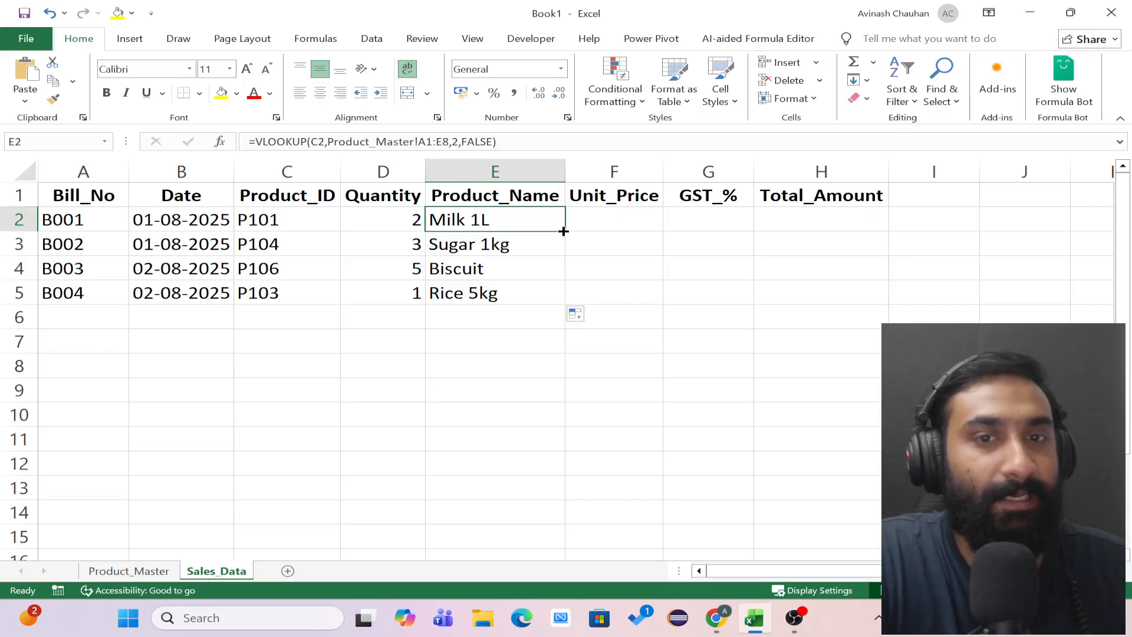
{"action": "left_click_drag", "start_coordinate": [563, 231], "coordinate": [635, 221]}
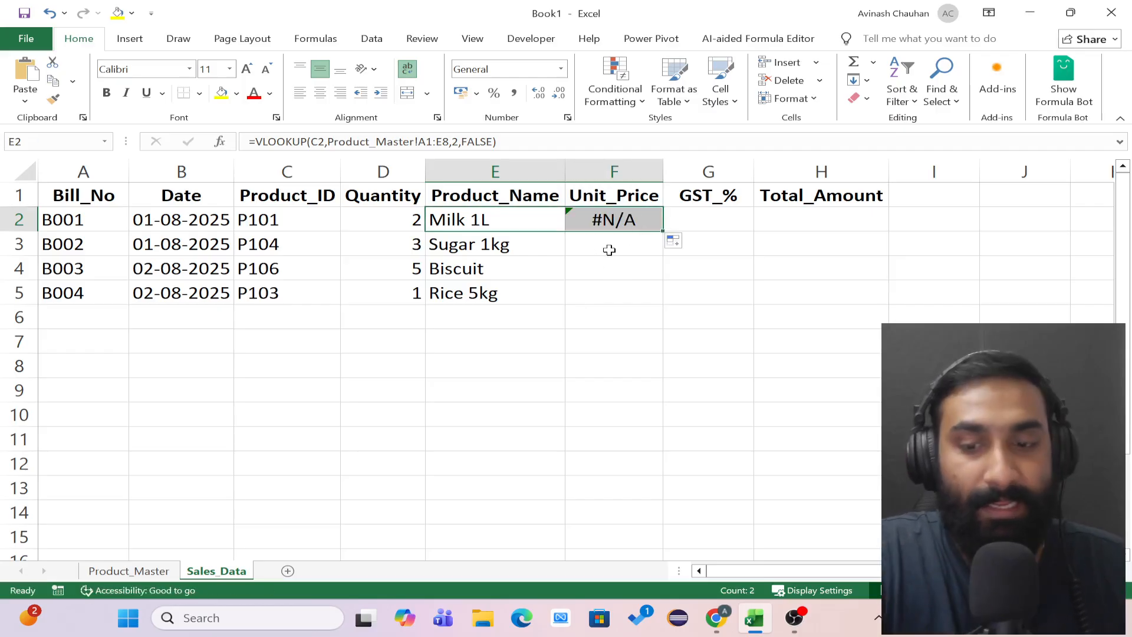
{"action": "key", "text": "ctrl+z"}
{"action": "left_click", "coordinate": [609, 225]}
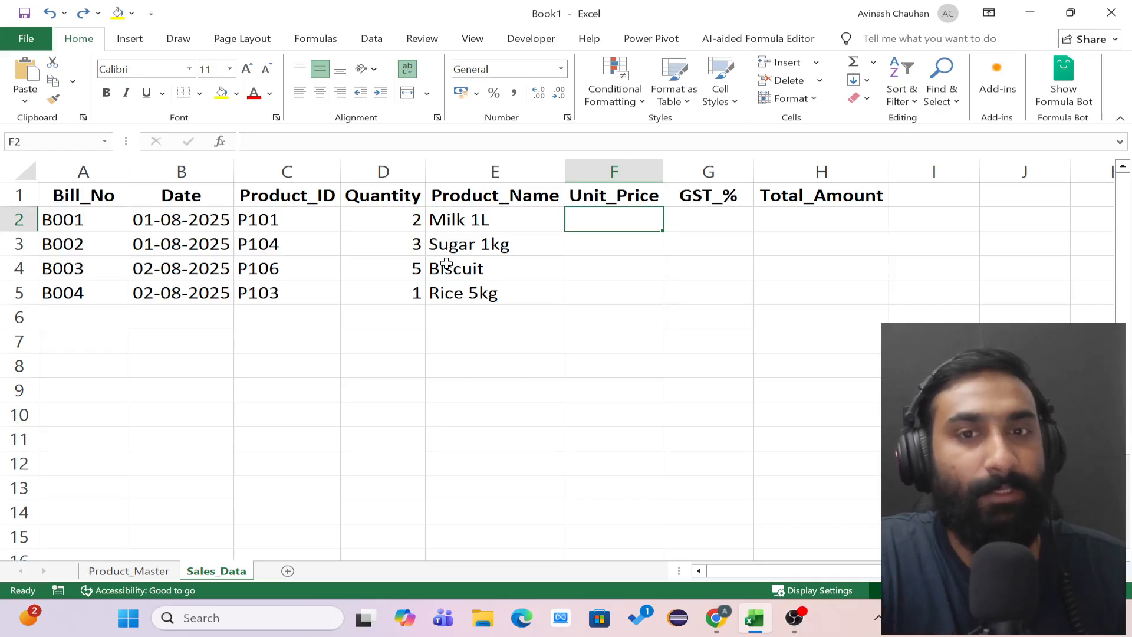
{"action": "left_click", "coordinate": [479, 220]}
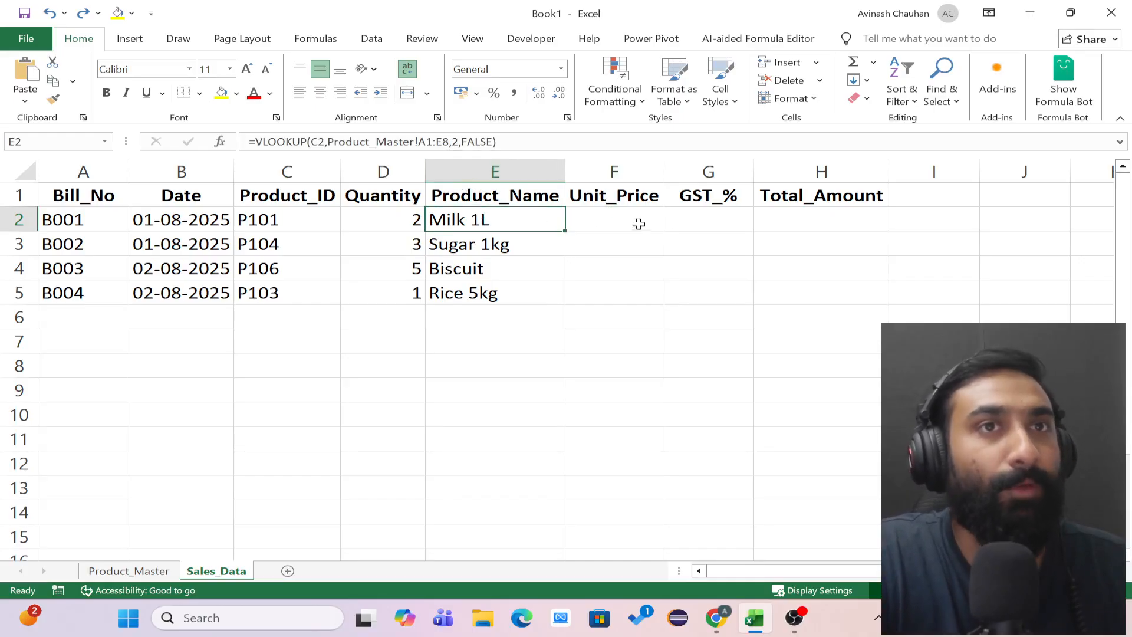
{"action": "left_click", "coordinate": [608, 222]}
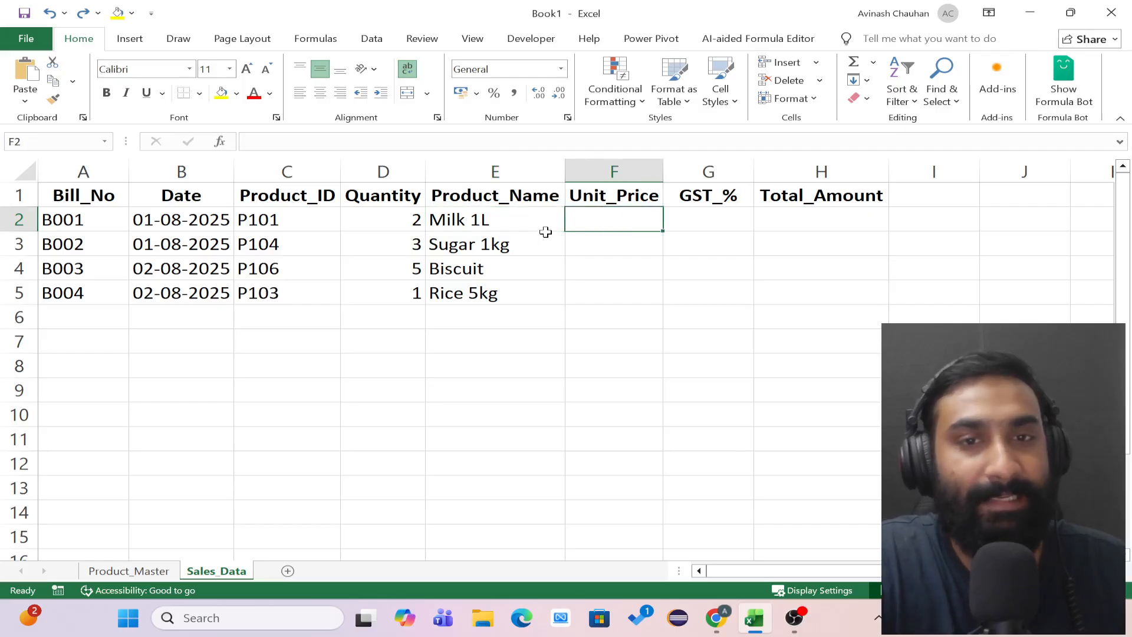
{"action": "type", "text": "=VLOO"}
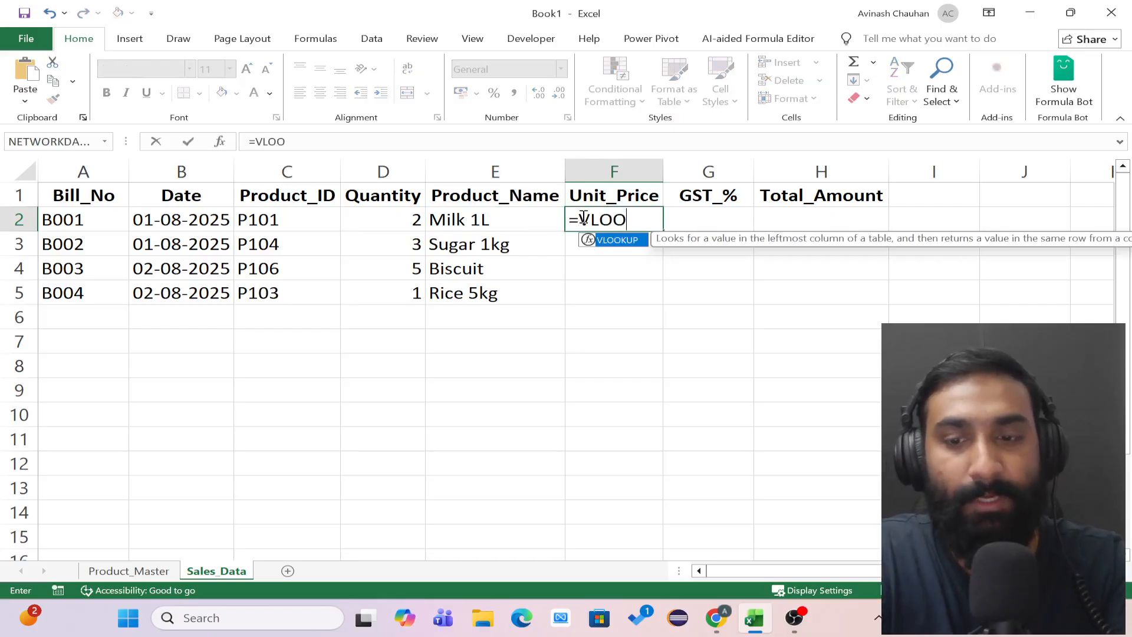
{"action": "key", "text": "Tab"}
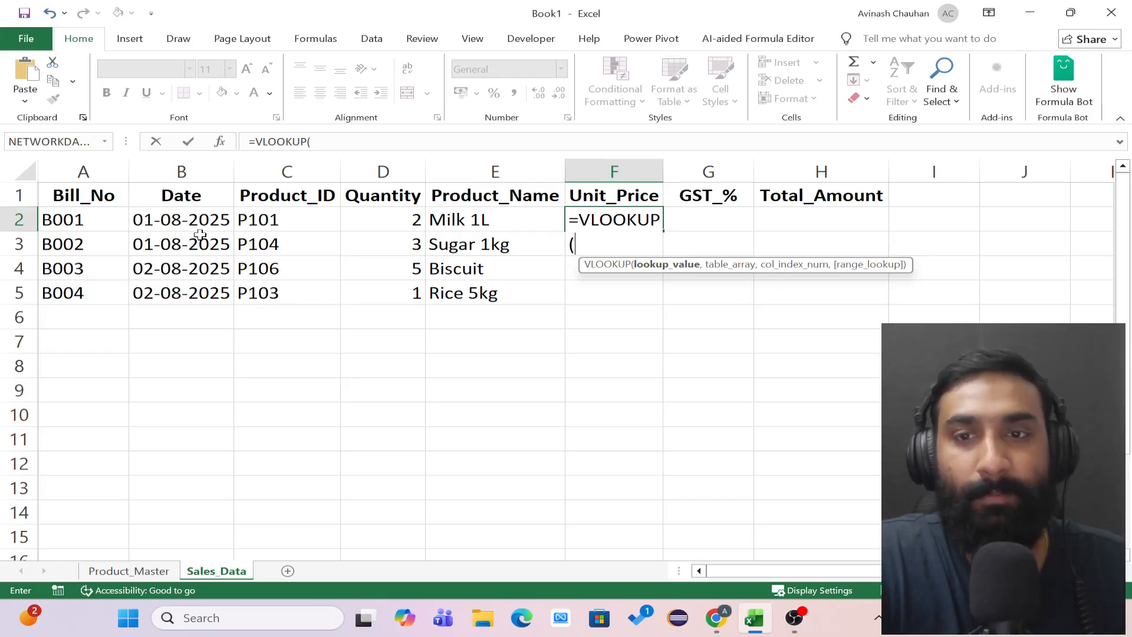
{"action": "left_click", "coordinate": [268, 219]}
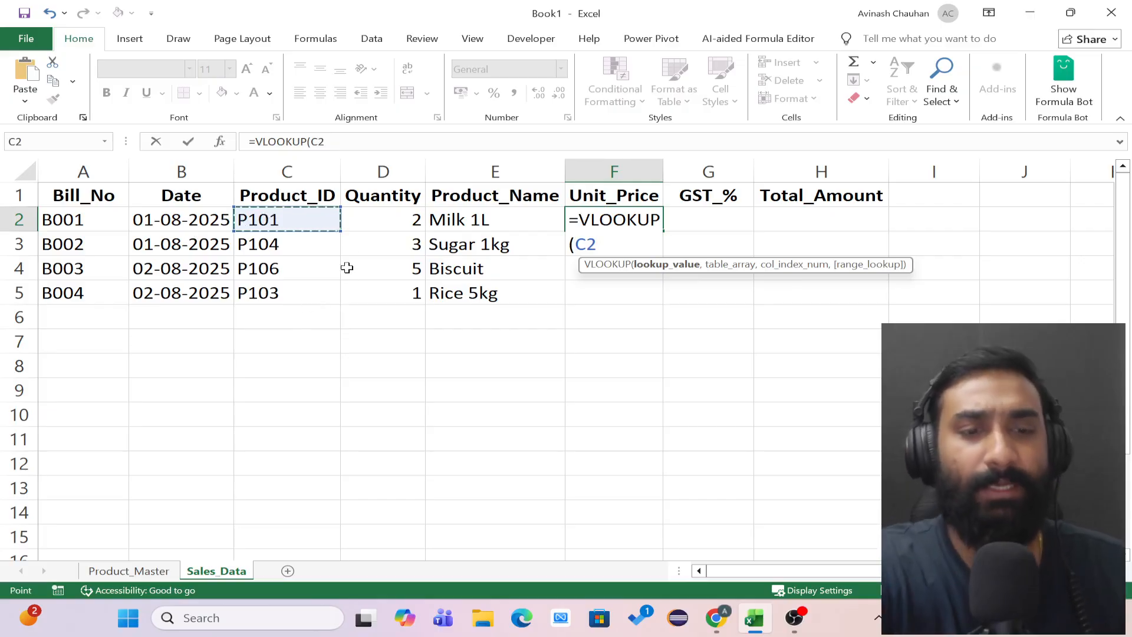
{"action": "key", "text": "BackSpace"}
{"action": "key", "text": "BackSpace"}
{"action": "key", "text": "BackSpace"}
{"action": "key", "text": "BackSpace"}
{"action": "key", "text": "BackSpace"}
{"action": "key", "text": "BackSpace"}
{"action": "key", "text": "BackSpace"}
{"action": "key", "text": "BackSpace"}
{"action": "key", "text": "BackSpace"}
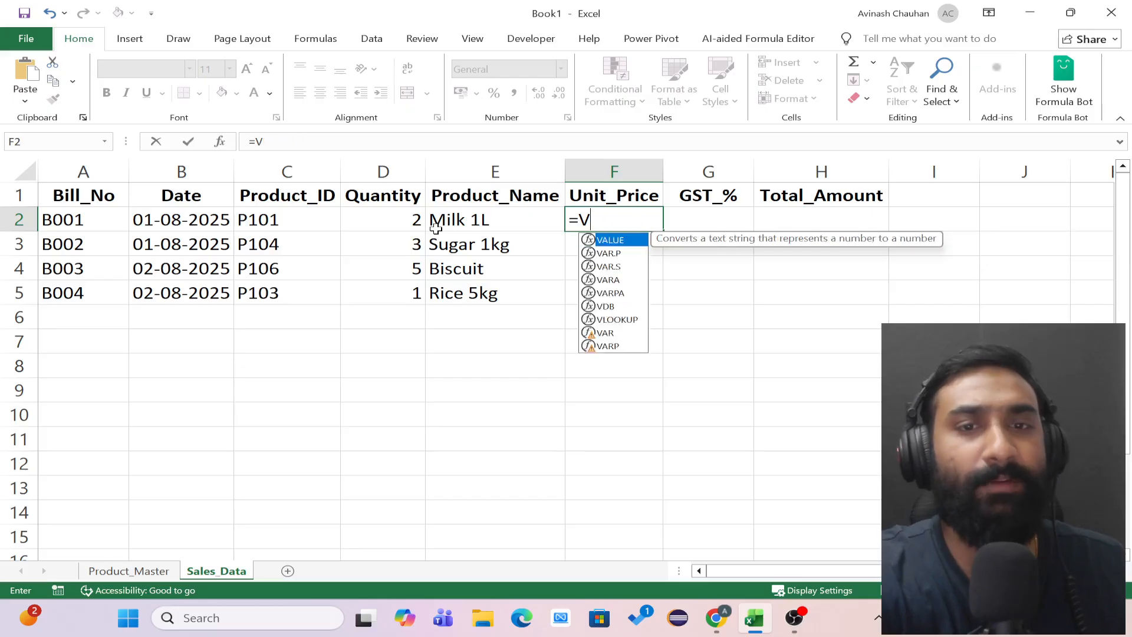
{"action": "key", "text": "BackSpace"}
{"action": "key", "text": "BackSpace"}
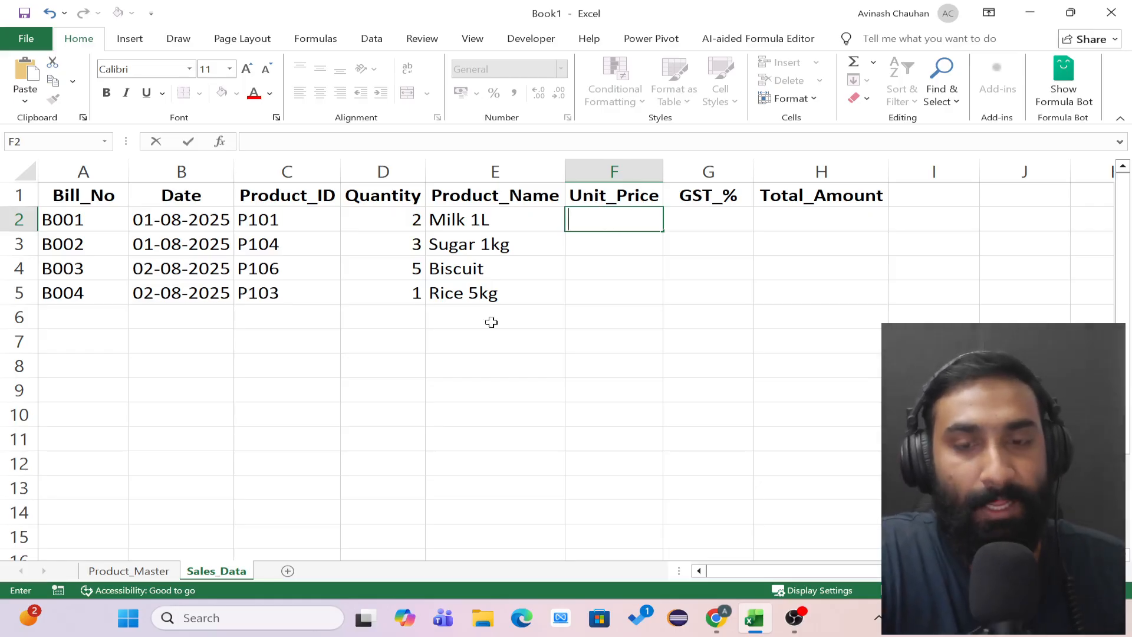
- Examine the product ID, product name and unit price of the first product on Product_Master
{"action": "left_click", "coordinate": [150, 572]}
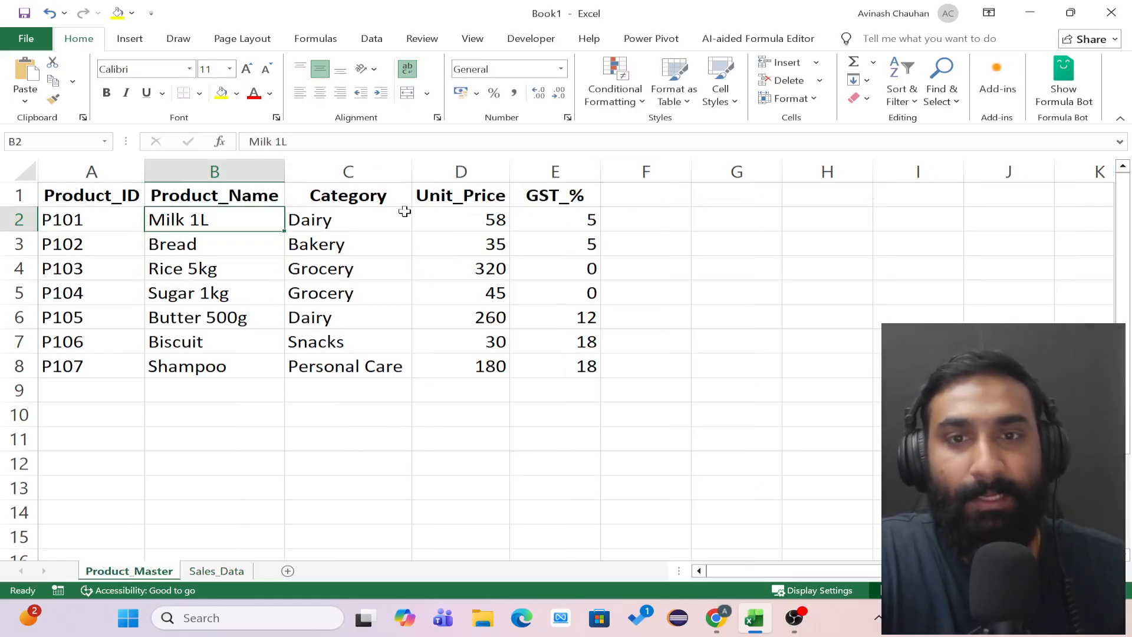
{"action": "left_click", "coordinate": [443, 217]}
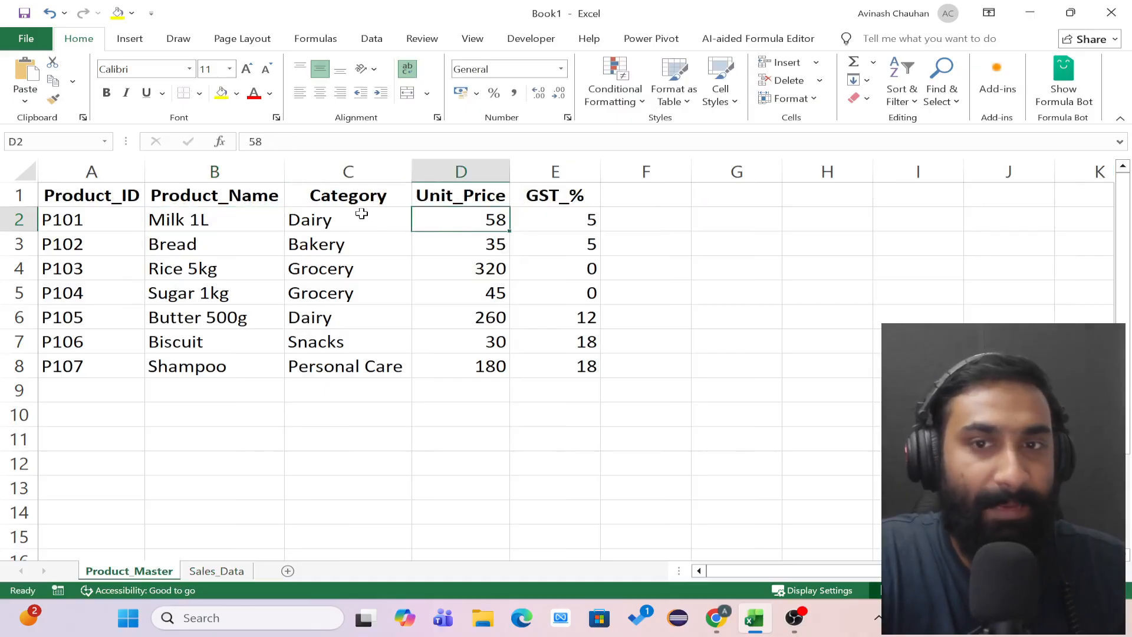
{"action": "left_click", "coordinate": [222, 227]}
{"action": "left_click", "coordinate": [94, 219]}
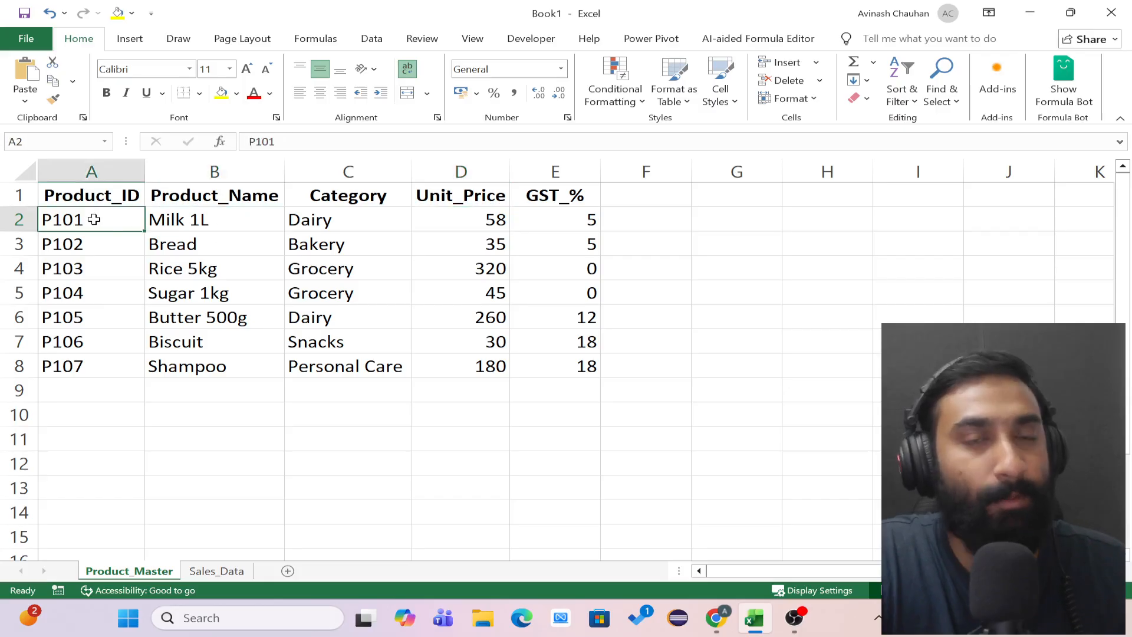
{"action": "left_click", "coordinate": [188, 230]}
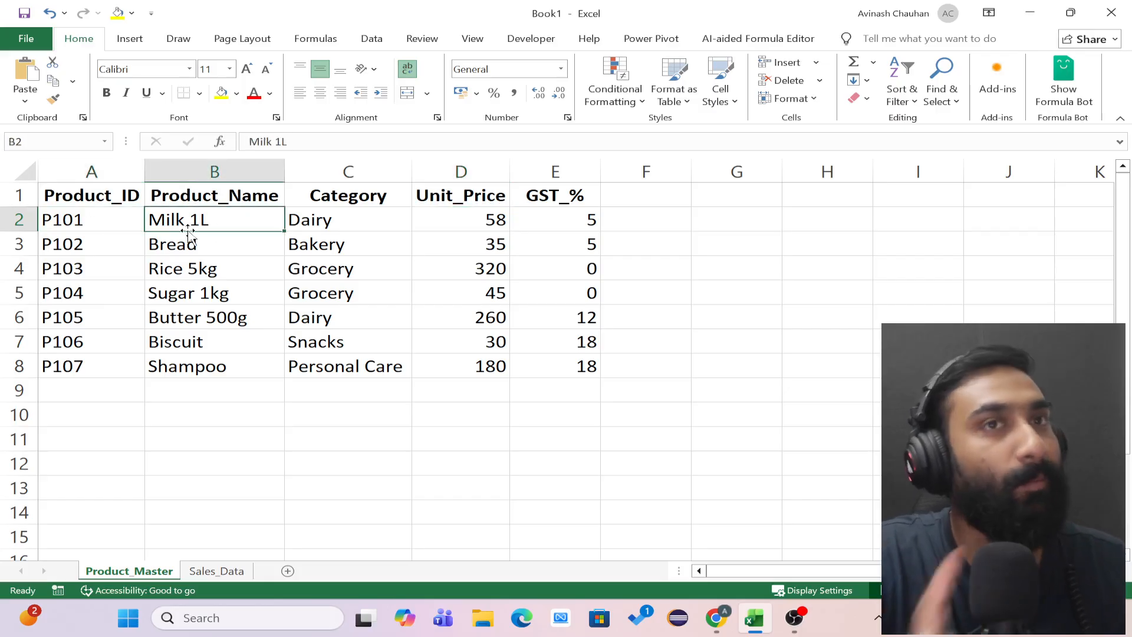
- Start a VLOOKUP formula in F2 of Sales_Data with the product name in E2 as the lookup value
{"action": "left_click", "coordinate": [216, 571]}
{"action": "left_click", "coordinate": [502, 224]}
{"action": "left_click", "coordinate": [588, 216]}
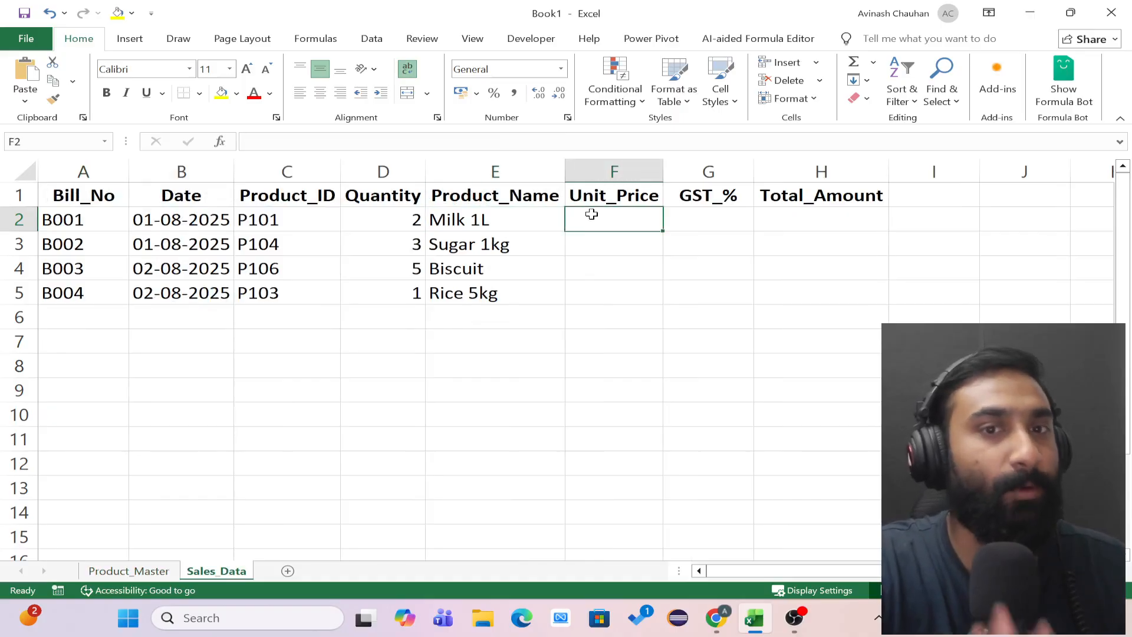
{"action": "type", "text": "="}
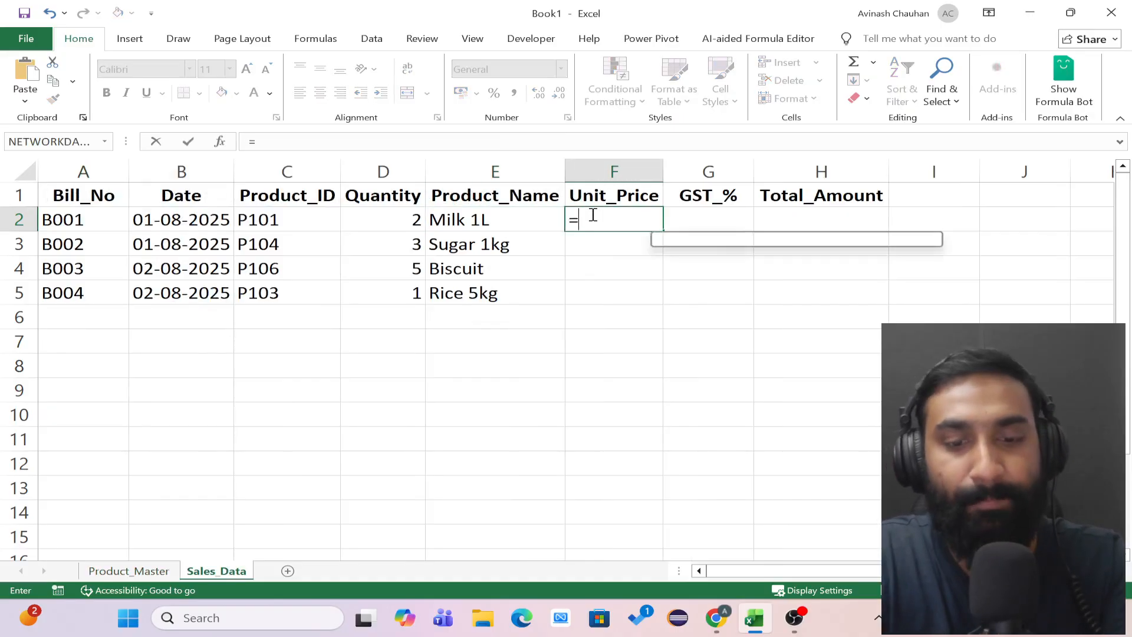
{"action": "type", "text": "VLOO"}
{"action": "key", "text": "Tab"}
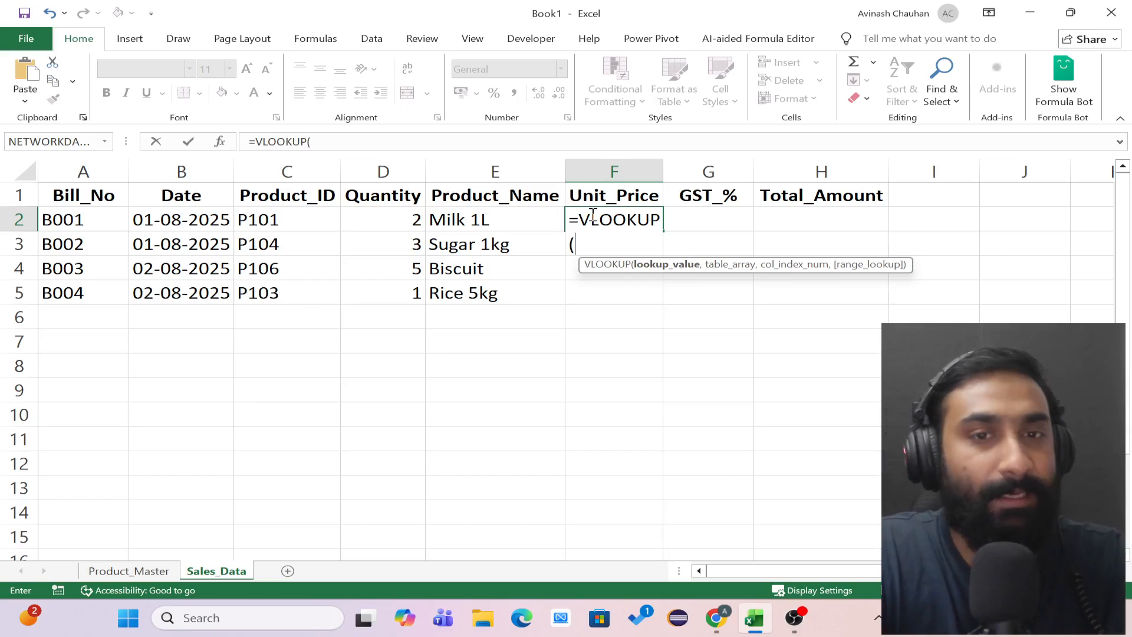
{"action": "left_click", "coordinate": [487, 224]}
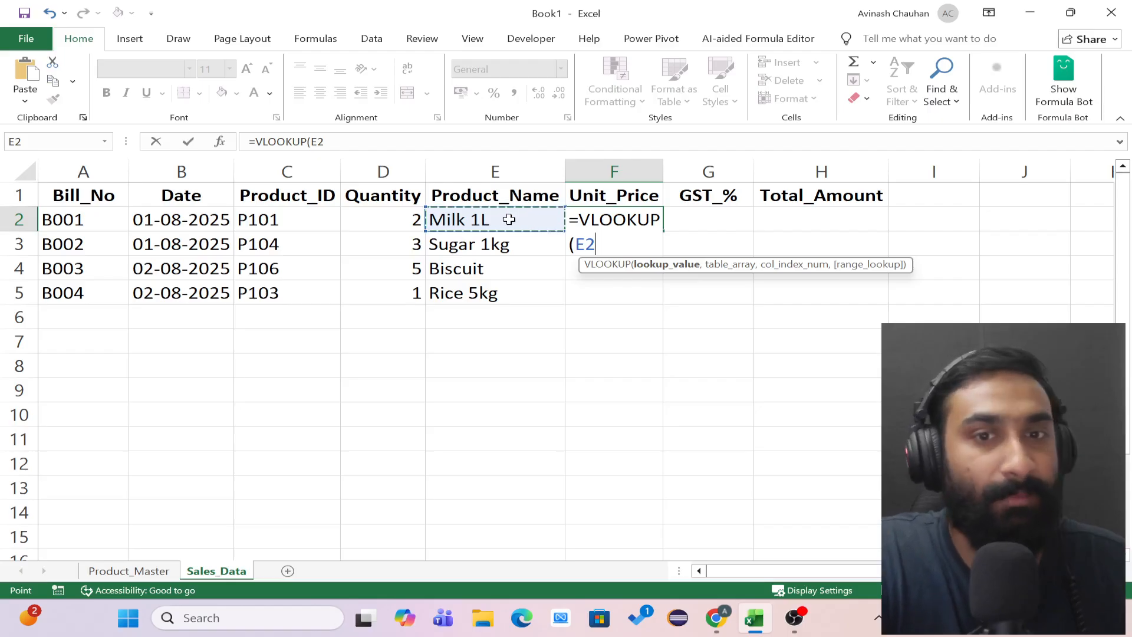
{"action": "type", "text": ","}
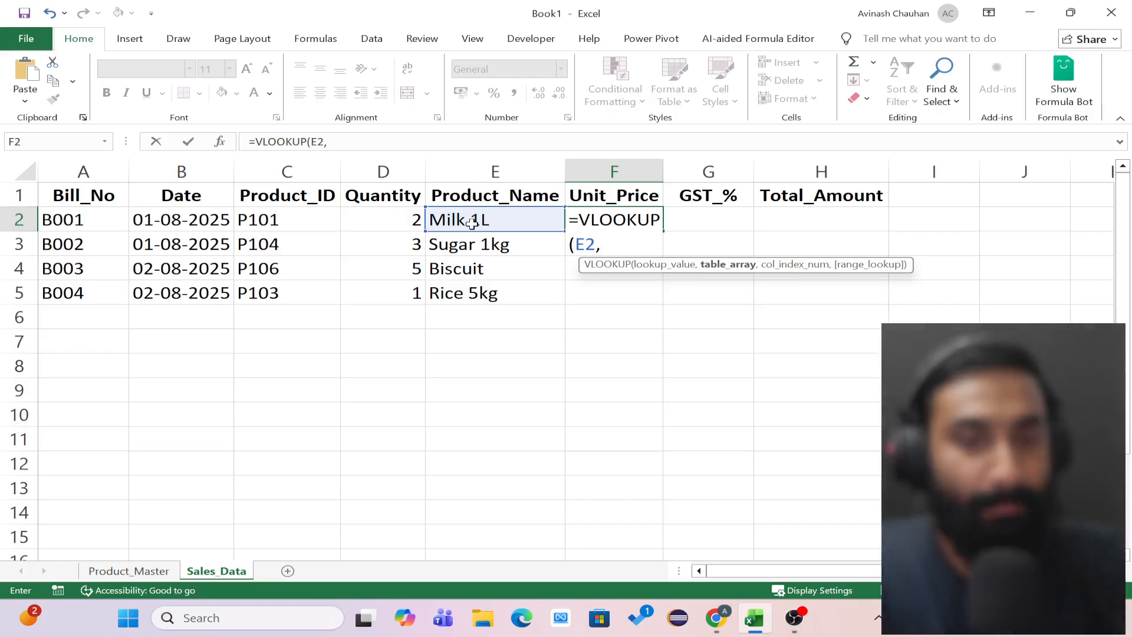
- Complete the VLOOKUP formula in F2 with table array Product_Master!B1:E8, column index 3 and exact match (FALSE)
{"action": "left_click", "coordinate": [143, 571]}
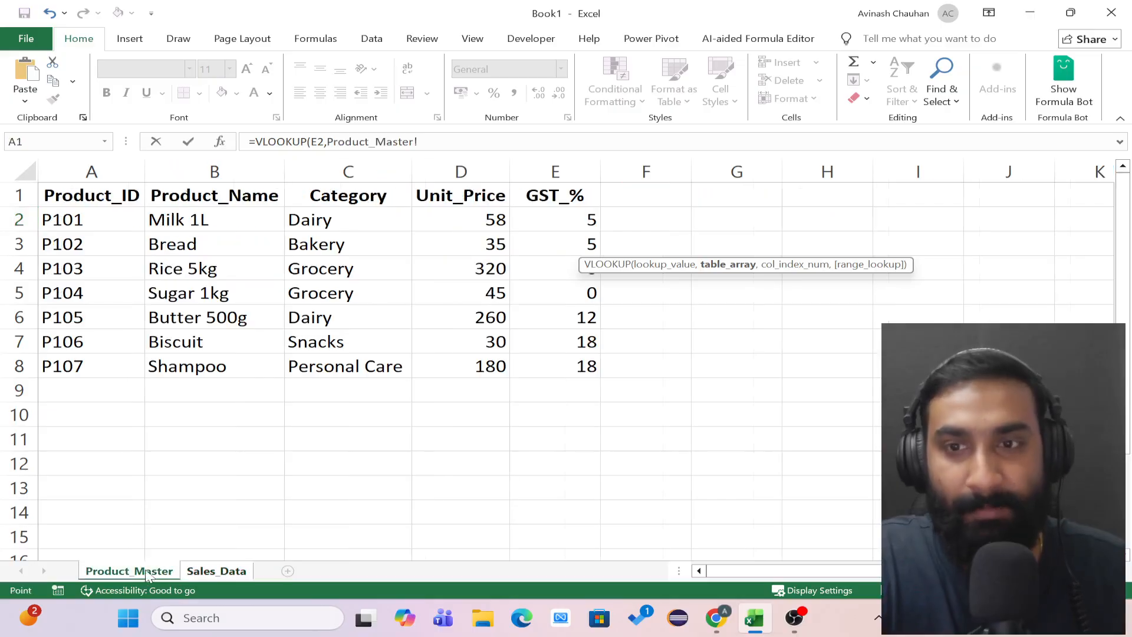
{"action": "left_click", "coordinate": [236, 209]}
{"action": "left_click_drag", "start_coordinate": [235, 208], "coordinate": [548, 376]}
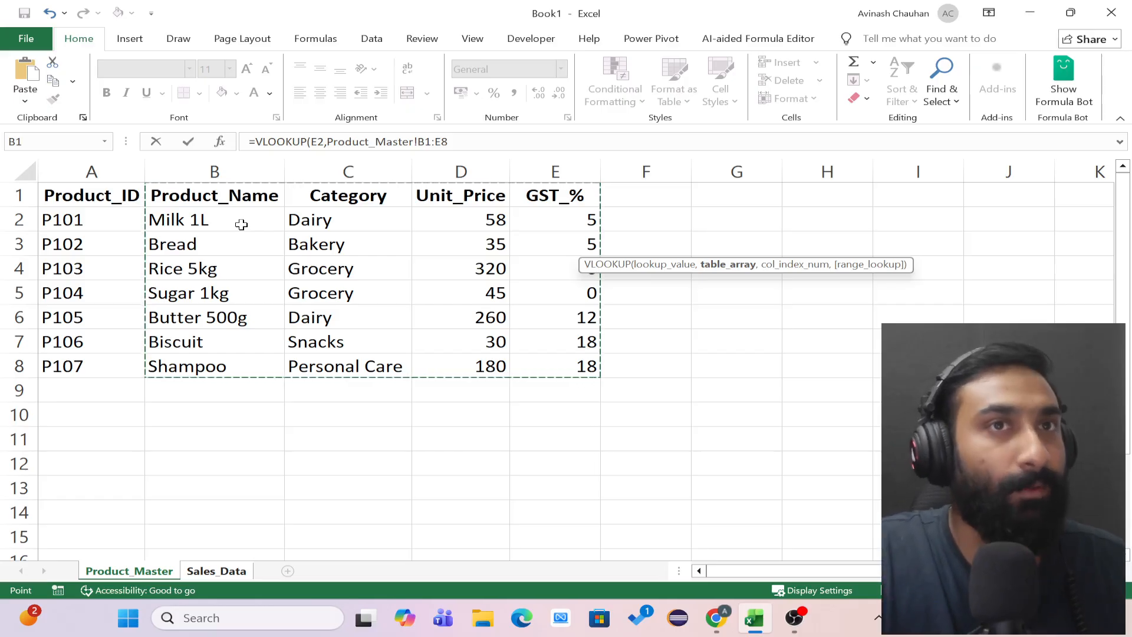
{"action": "left_click", "coordinate": [465, 141]}
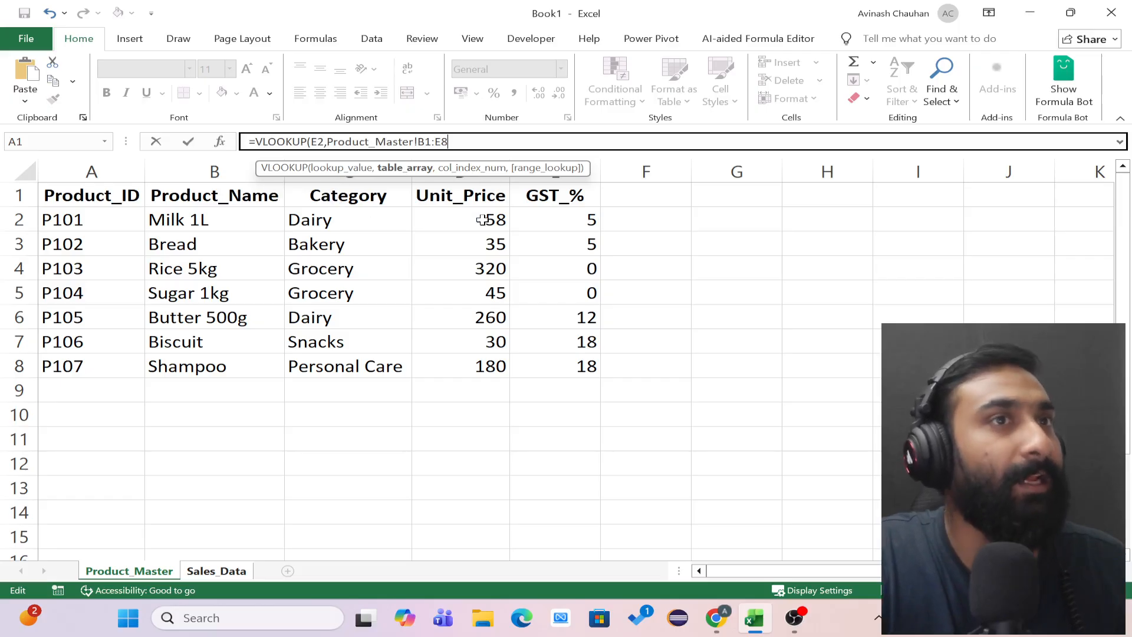
{"action": "type", "text": ","}
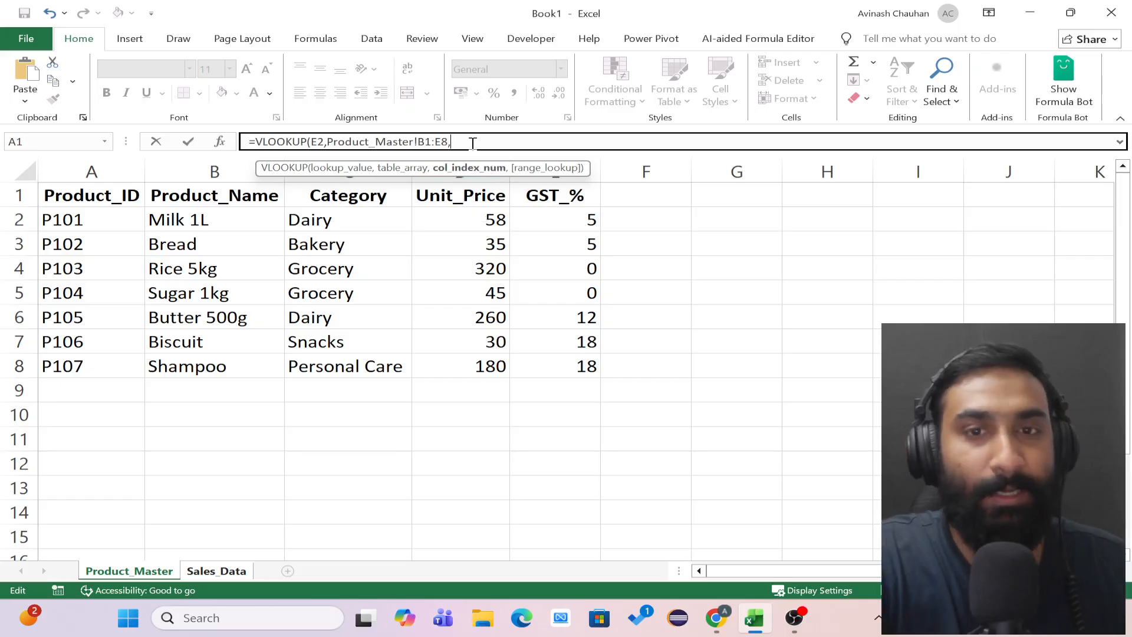
{"action": "type", "text": "3"}
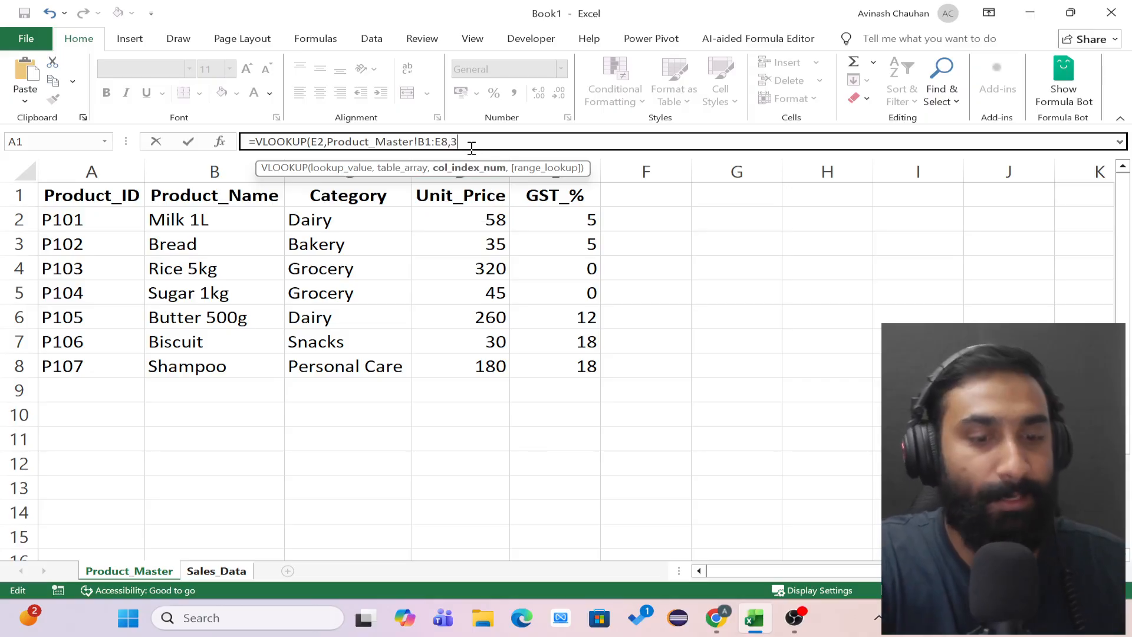
{"action": "type", "text": ","}
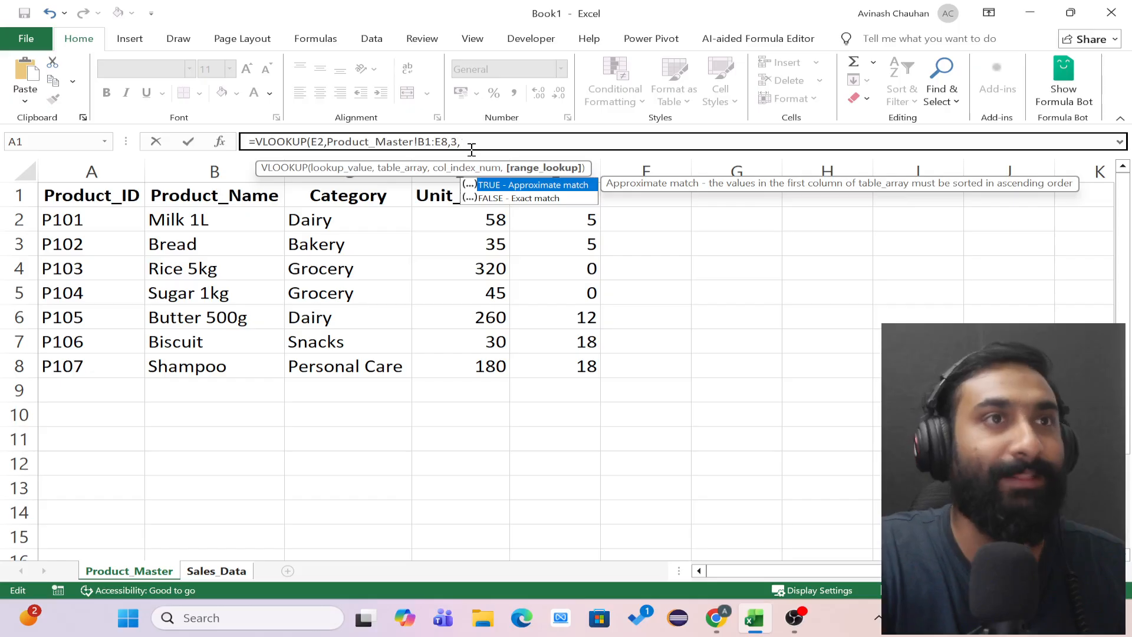
{"action": "double_click", "coordinate": [513, 197]}
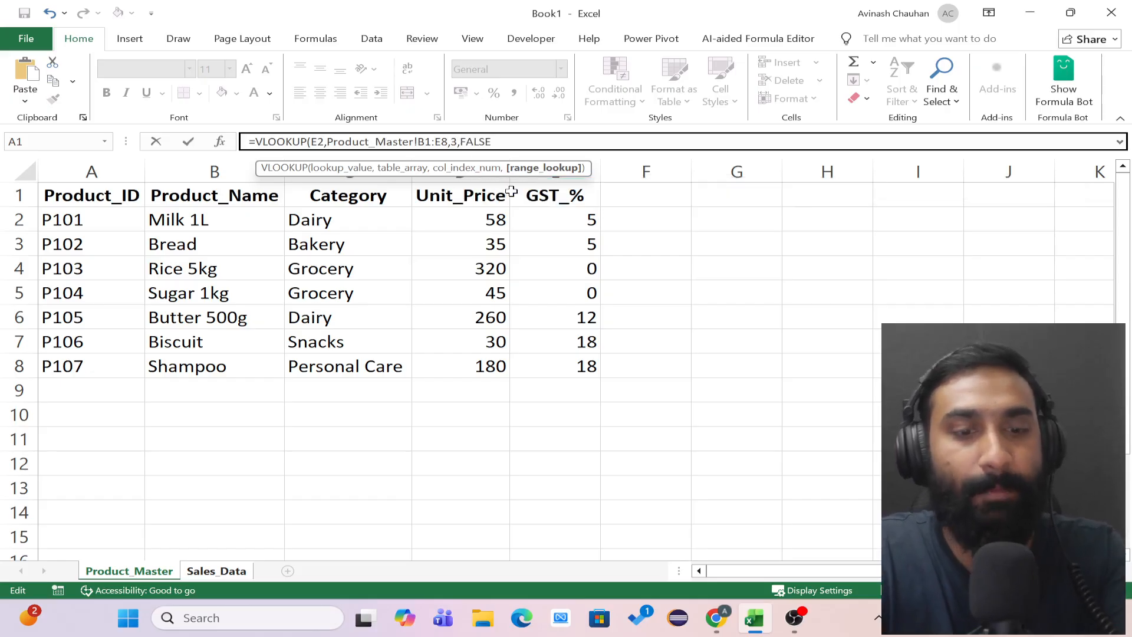
{"action": "key", "text": "Tab"}
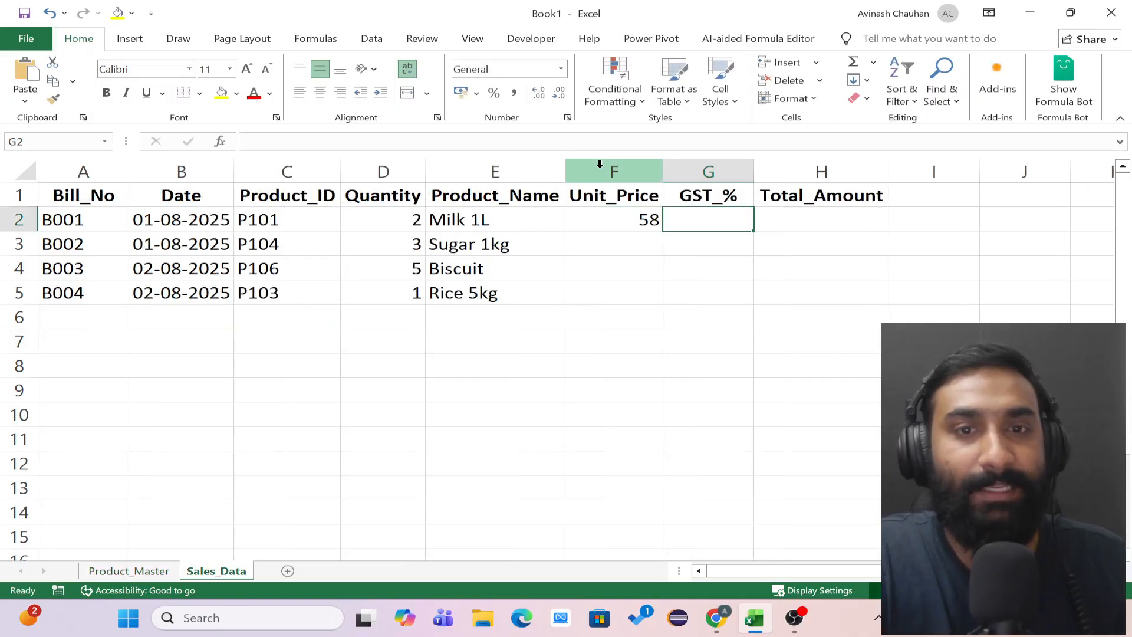
- Compare the unit price looked up in F2 with the first product's unit price on Product_Master
{"action": "left_click", "coordinate": [643, 229]}
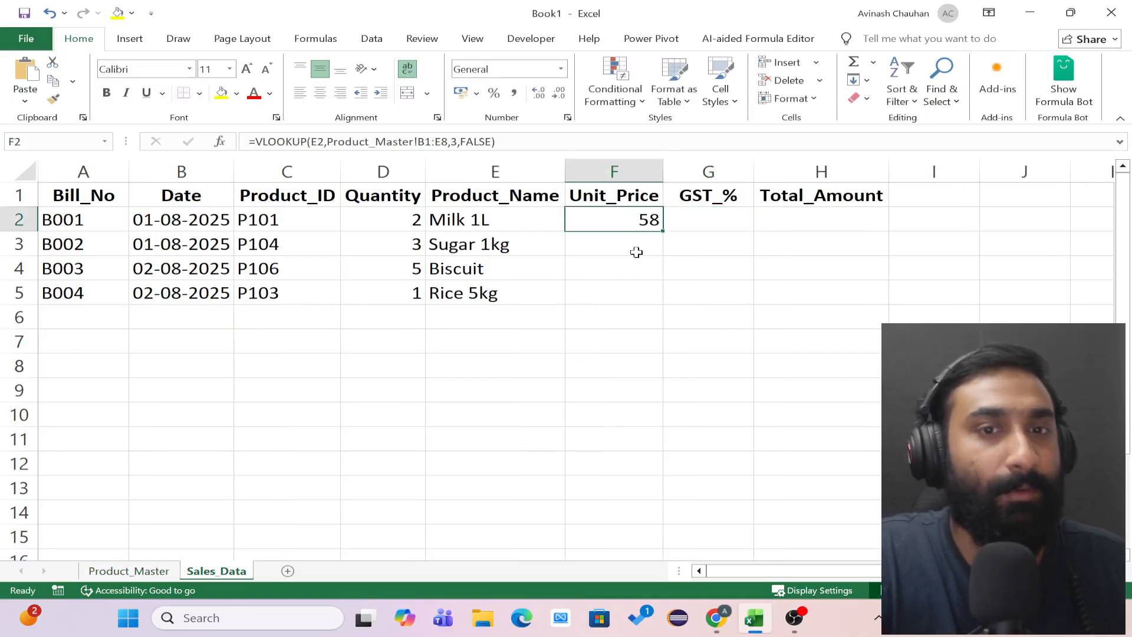
{"action": "left_click", "coordinate": [167, 571]}
{"action": "left_click", "coordinate": [440, 222]}
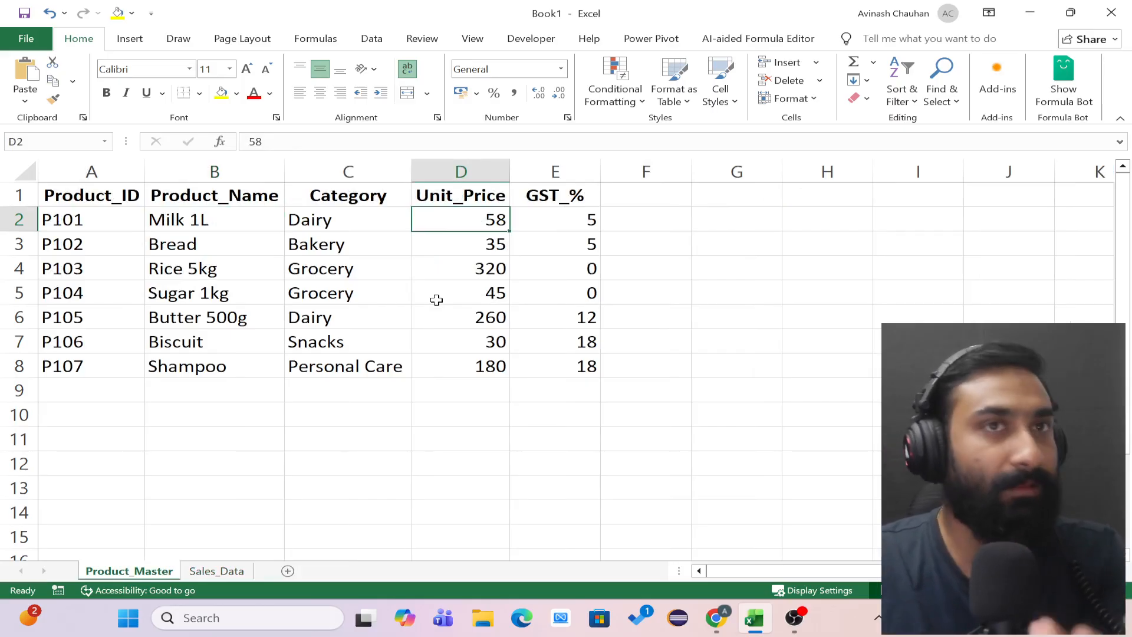
- Try to fill the Unit_Price formula from F2 down to F5 on Sales_Data
{"action": "left_click", "coordinate": [217, 571]}
{"action": "double_click", "coordinate": [662, 230]}
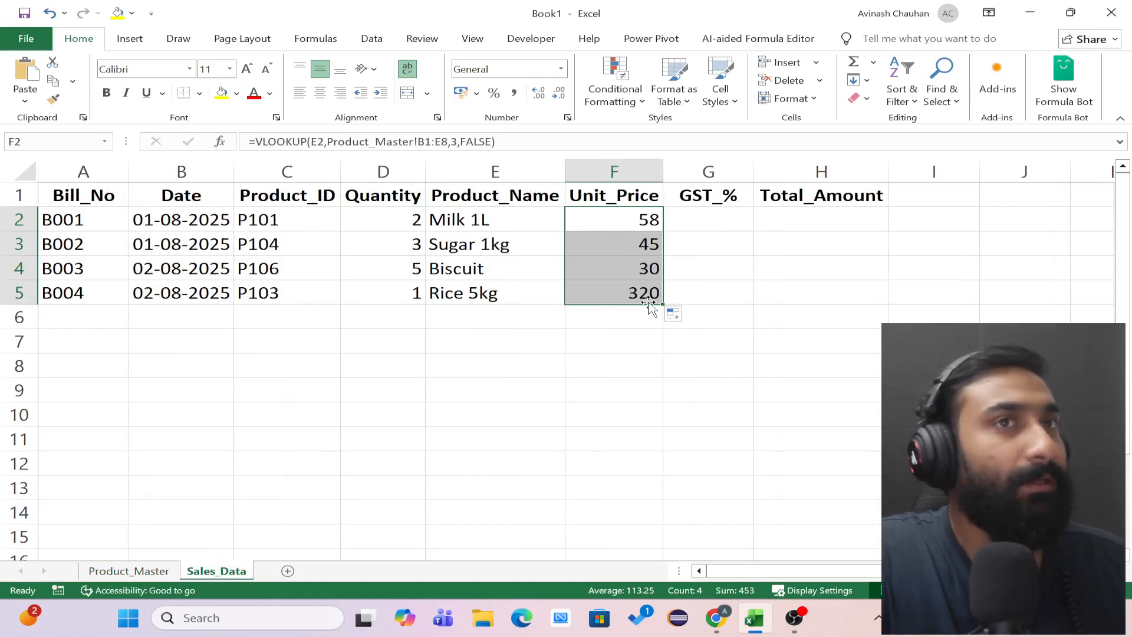
{"action": "left_click", "coordinate": [654, 223]}
- Review the VLOOKUP formula in F2 of Sales_Data and fill it down to F5
{"action": "double_click", "coordinate": [641, 220]}
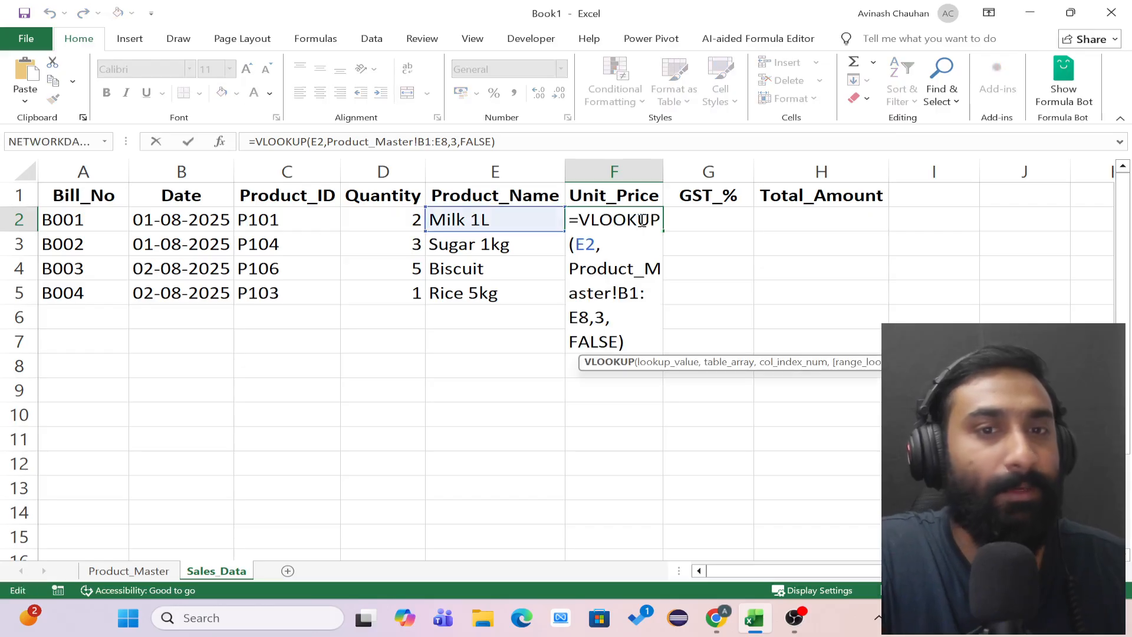
{"action": "key", "text": "Tab"}
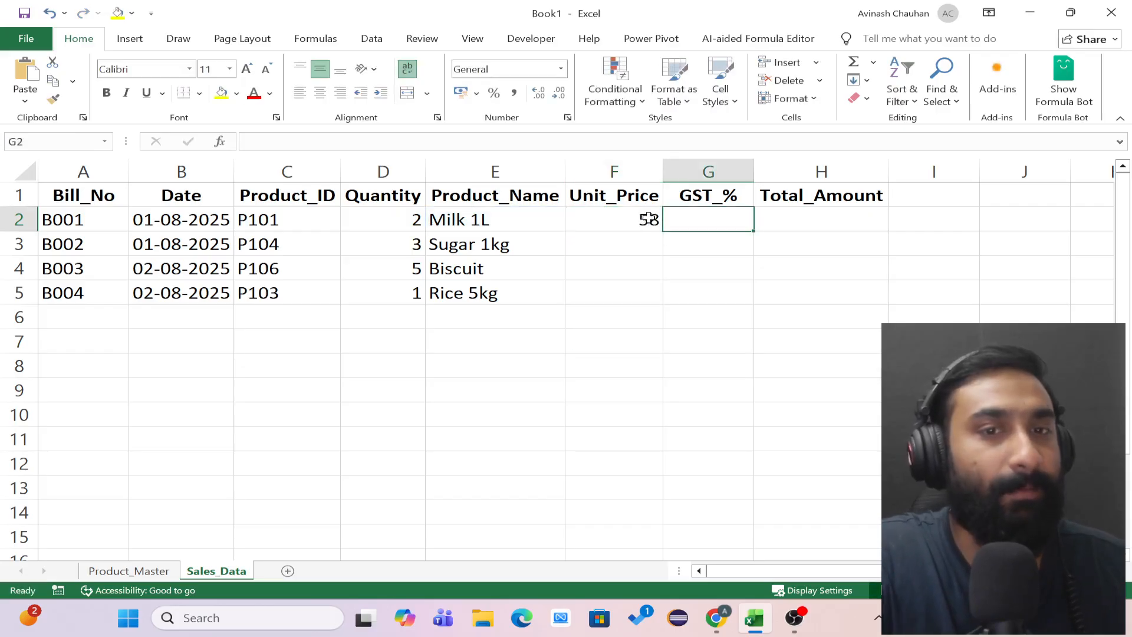
{"action": "left_click", "coordinate": [659, 223]}
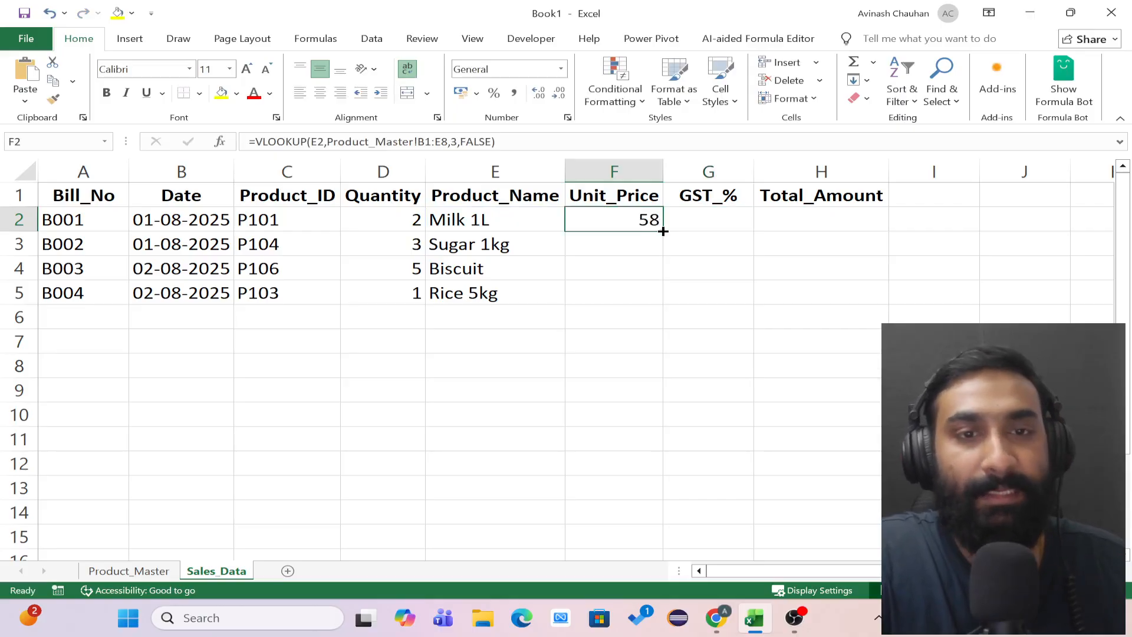
{"action": "double_click", "coordinate": [663, 231]}
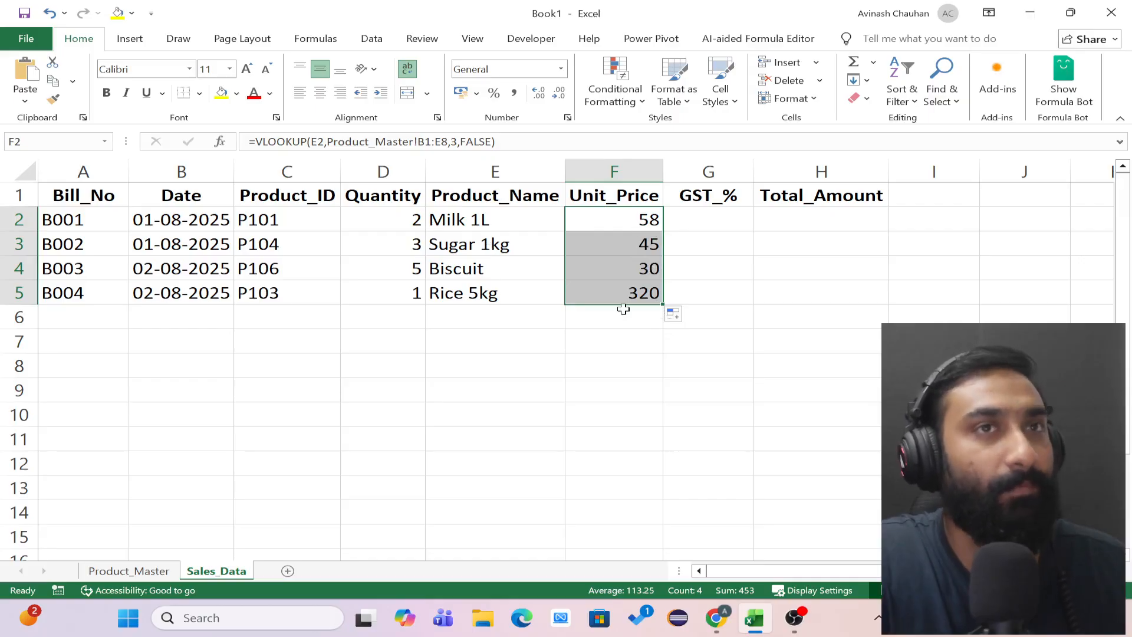
- Start a VLOOKUP formula in G2 with E2 as the lookup value and Product_Master!B1:E8 as the table array
{"action": "left_click", "coordinate": [716, 215]}
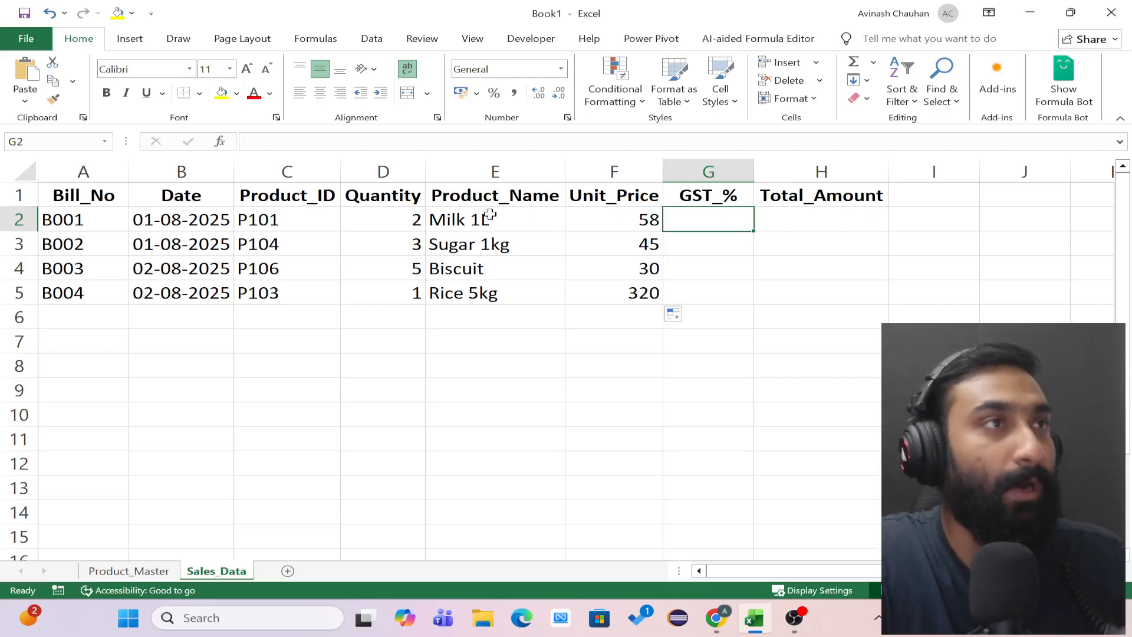
{"action": "type", "text": "=VLOOKUP("}
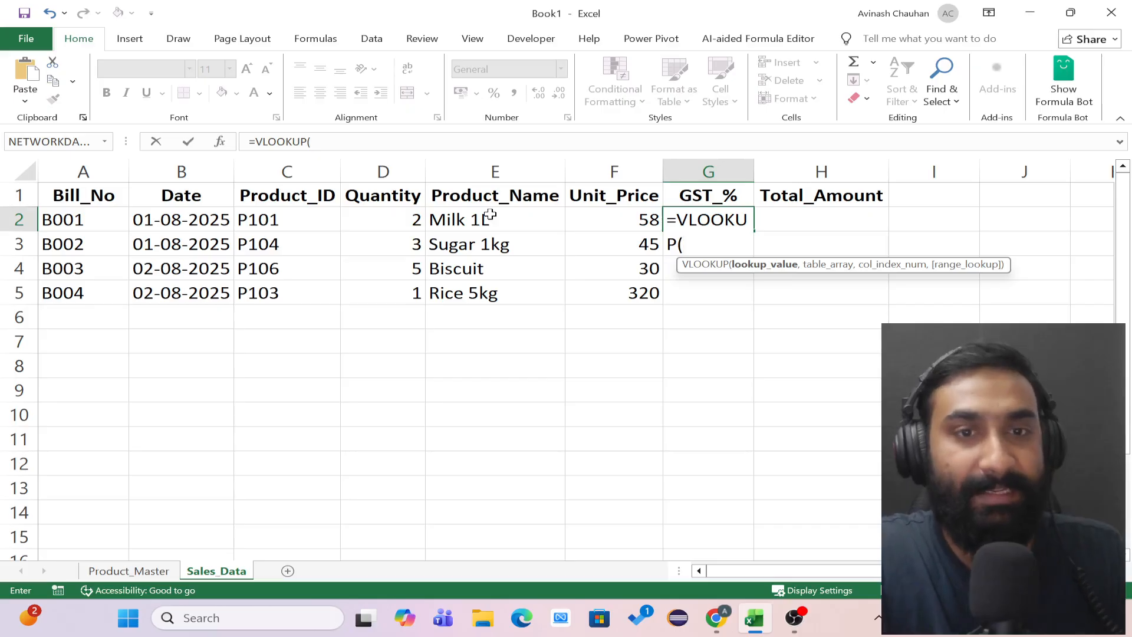
{"action": "left_click", "coordinate": [468, 220]}
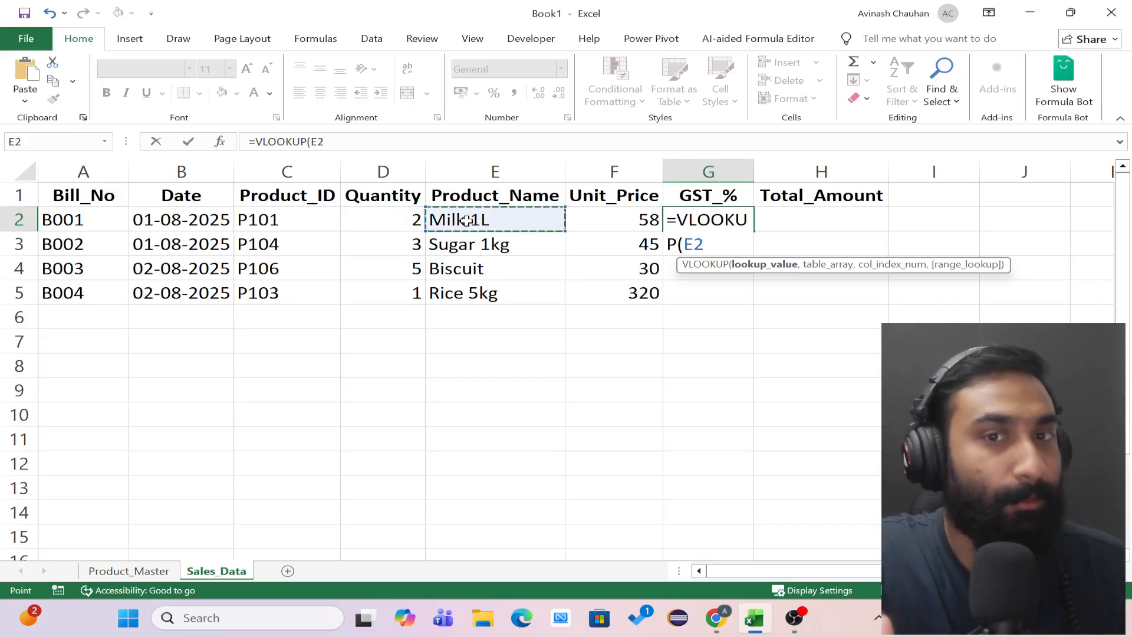
{"action": "type", "text": ","}
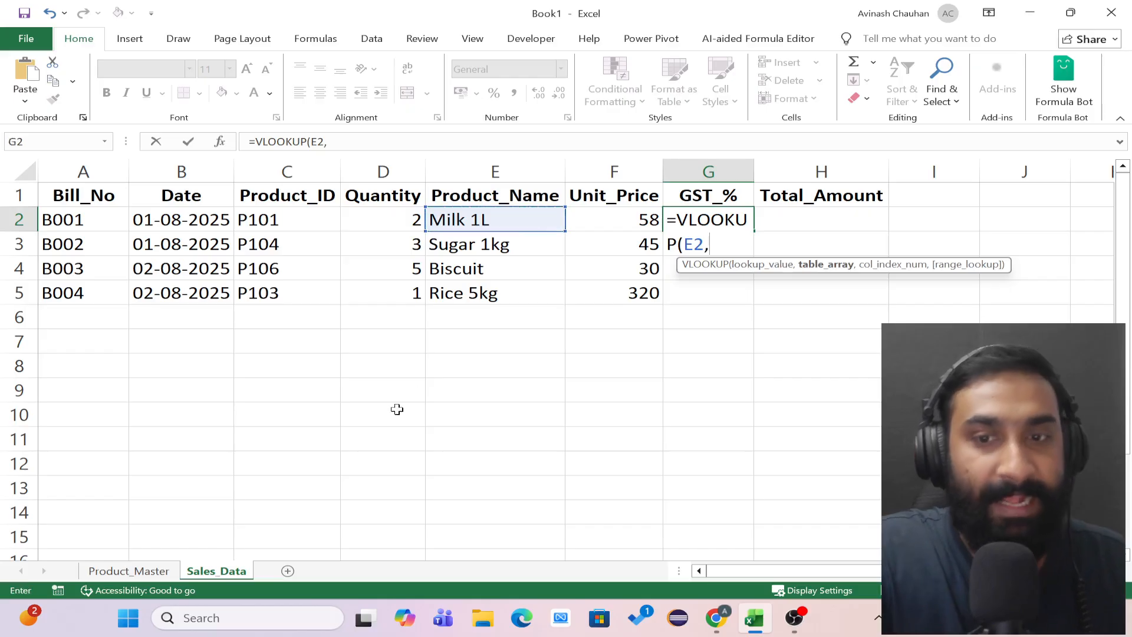
{"action": "left_click", "coordinate": [157, 571]}
{"action": "left_click_drag", "start_coordinate": [220, 189], "coordinate": [348, 271]}
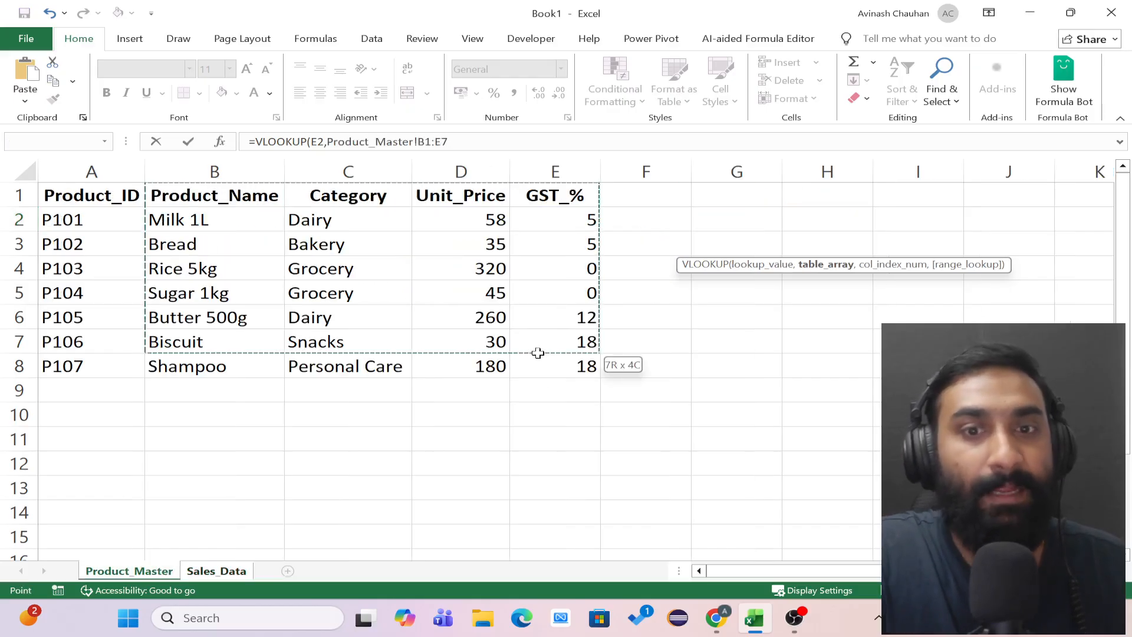
{"action": "left_click_drag", "start_coordinate": [565, 360], "coordinate": [565, 361]}
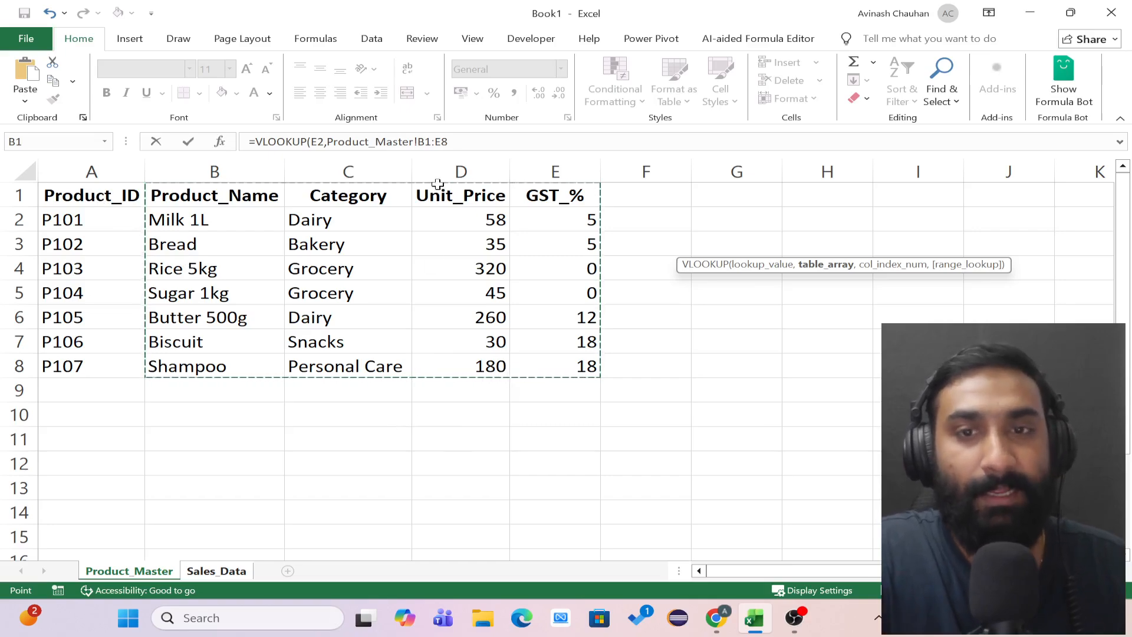
- Finish the GST_% formula in G2 with column index 4 and exact match (FALSE), and fill it down to G5
{"action": "left_click", "coordinate": [473, 137]}
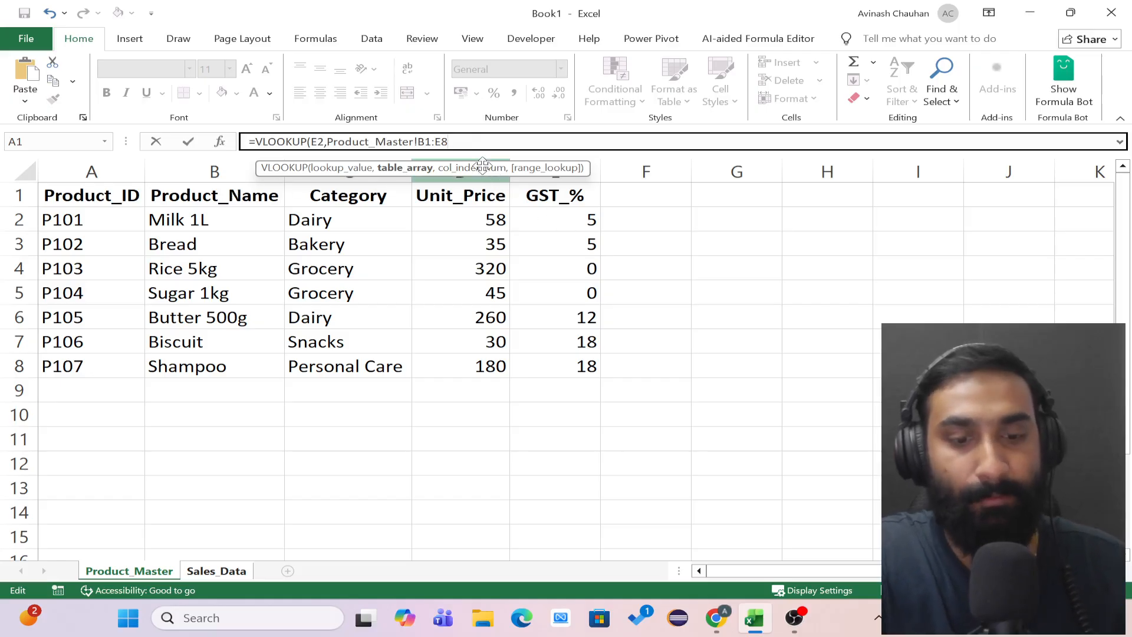
{"action": "type", "text": ",4,"}
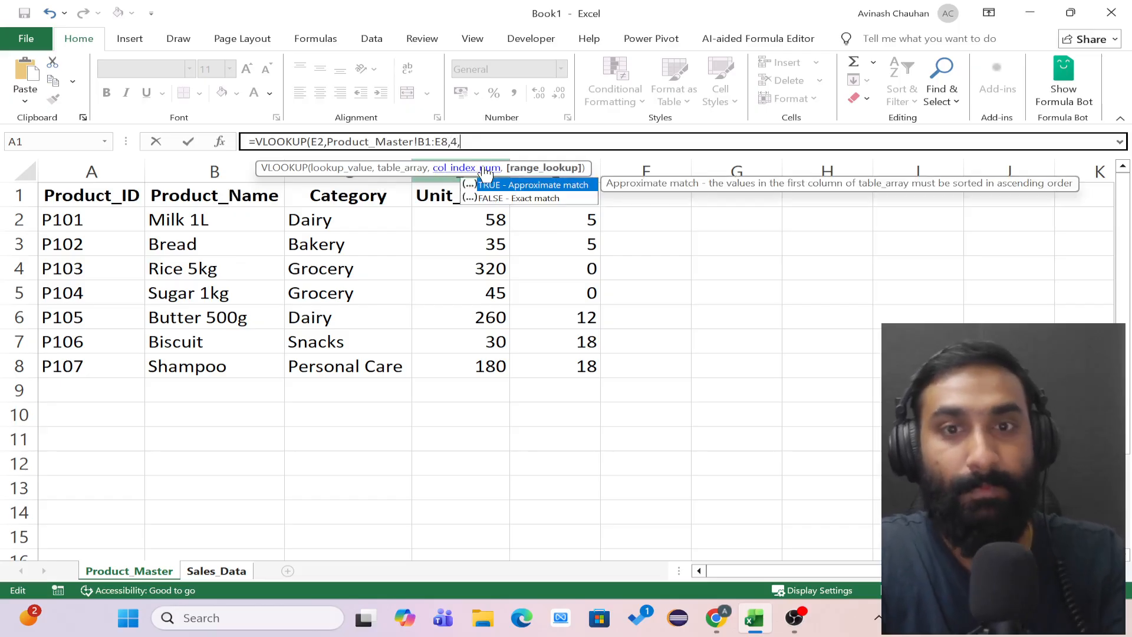
{"action": "key", "text": "Down"}
{"action": "key", "text": "Tab"}
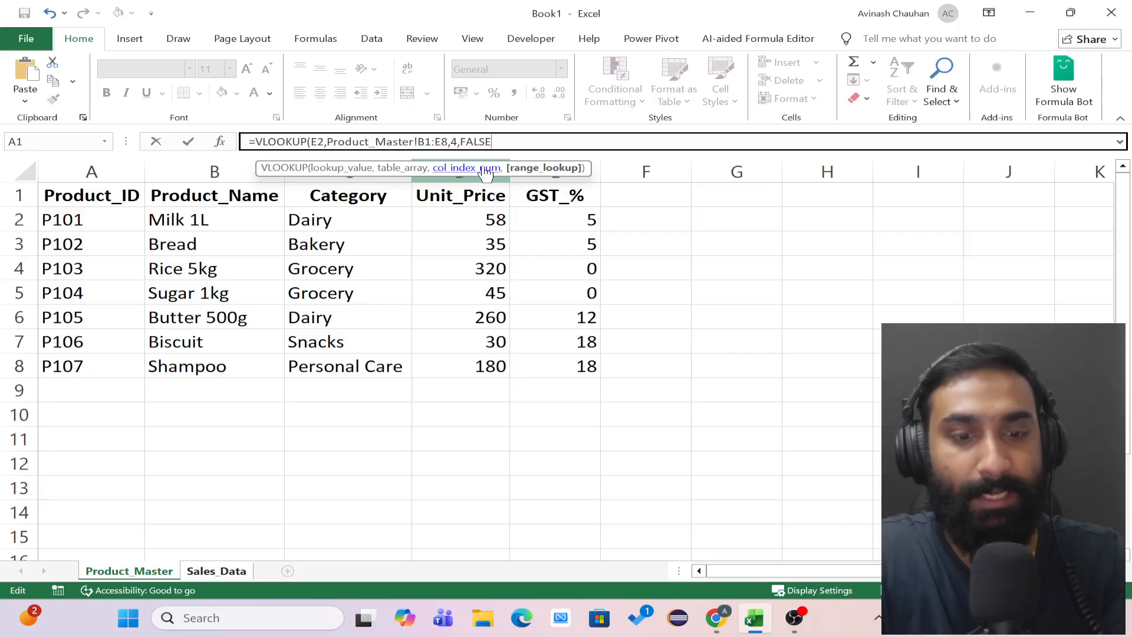
{"action": "type", "text": ")"}
{"action": "key", "text": "Return"}
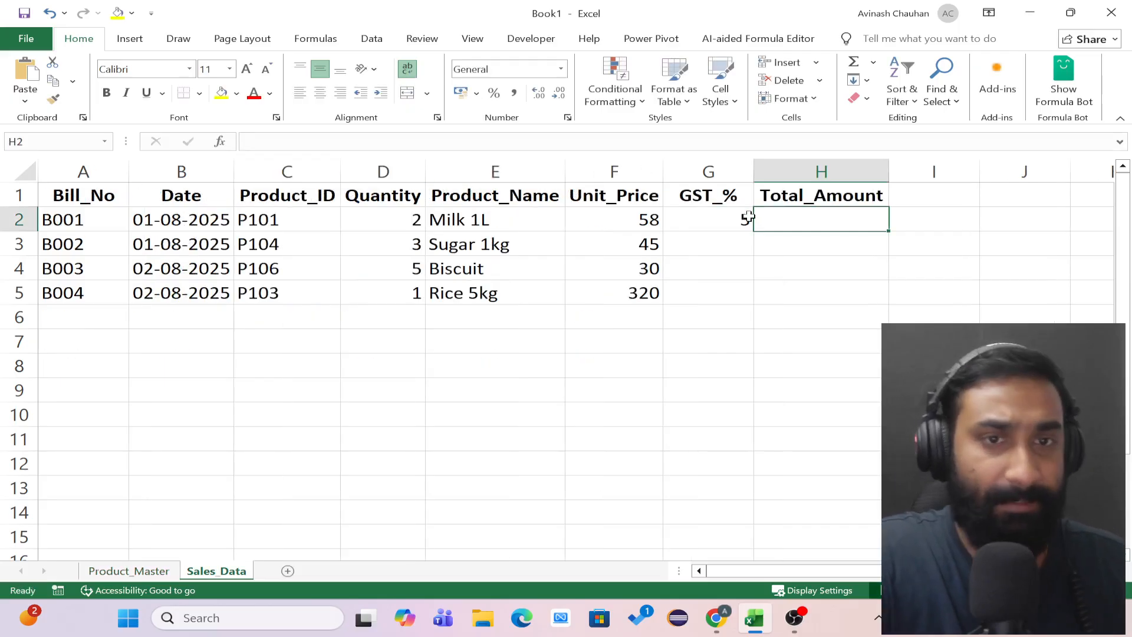
{"action": "left_click", "coordinate": [728, 222]}
{"action": "double_click", "coordinate": [754, 229]}
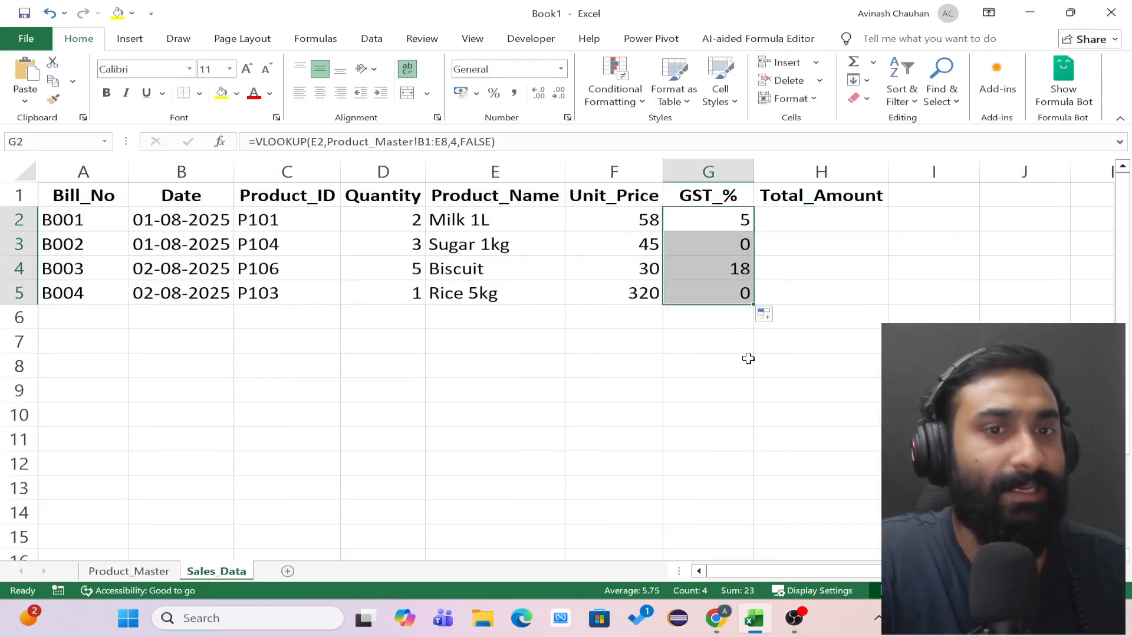
- Check the GST percentages of Rice 5kg and Sugar 1kg on Product_Master, and return to Sales_Data
{"action": "left_click", "coordinate": [160, 570]}
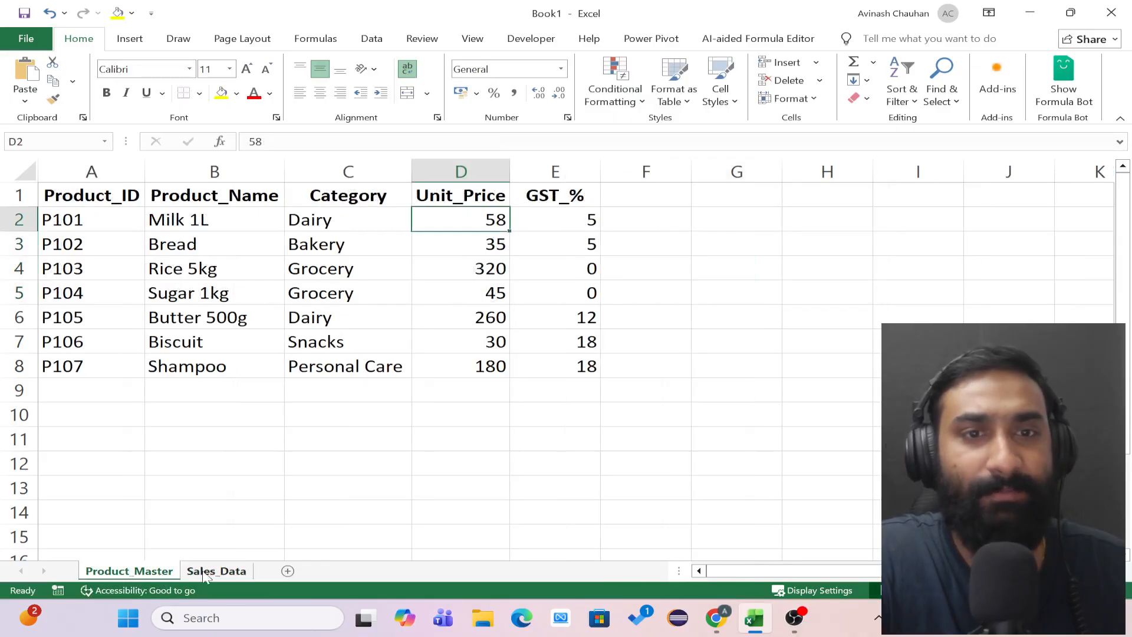
{"action": "left_click", "coordinate": [580, 268]}
{"action": "left_click", "coordinate": [581, 291]}
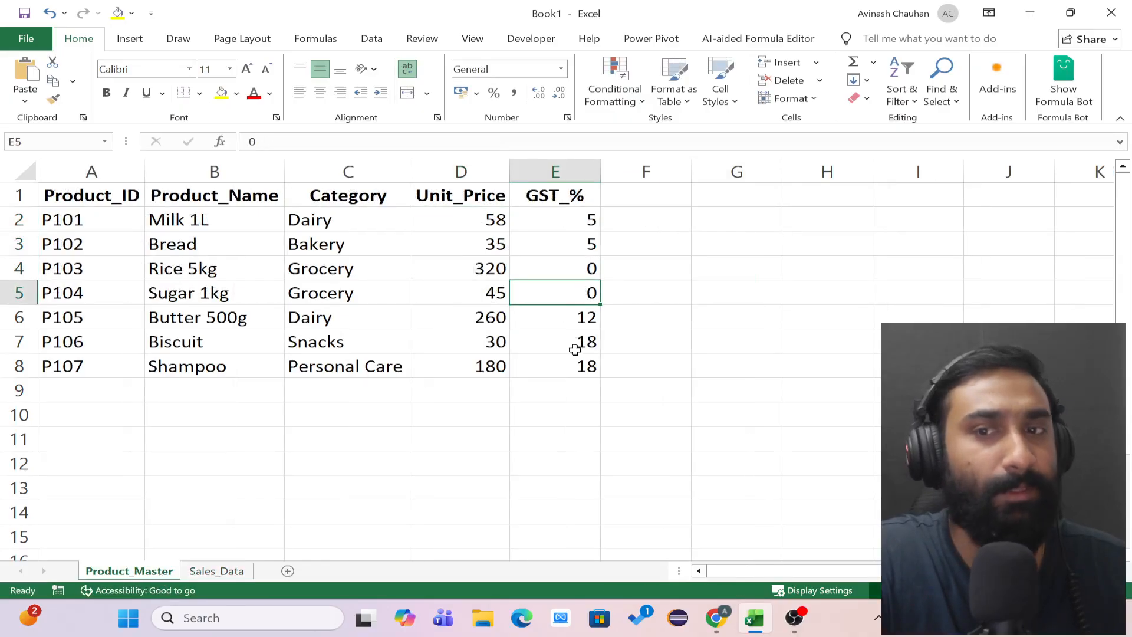
{"action": "left_click", "coordinate": [190, 265]}
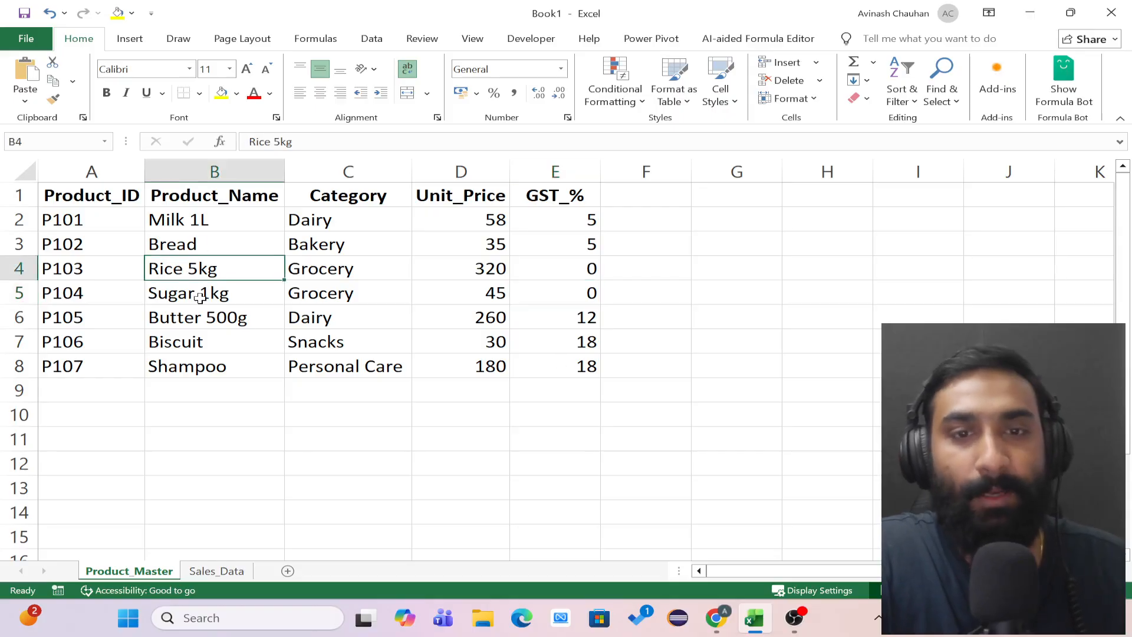
{"action": "left_click", "coordinate": [195, 291]}
{"action": "left_click", "coordinate": [203, 571]}
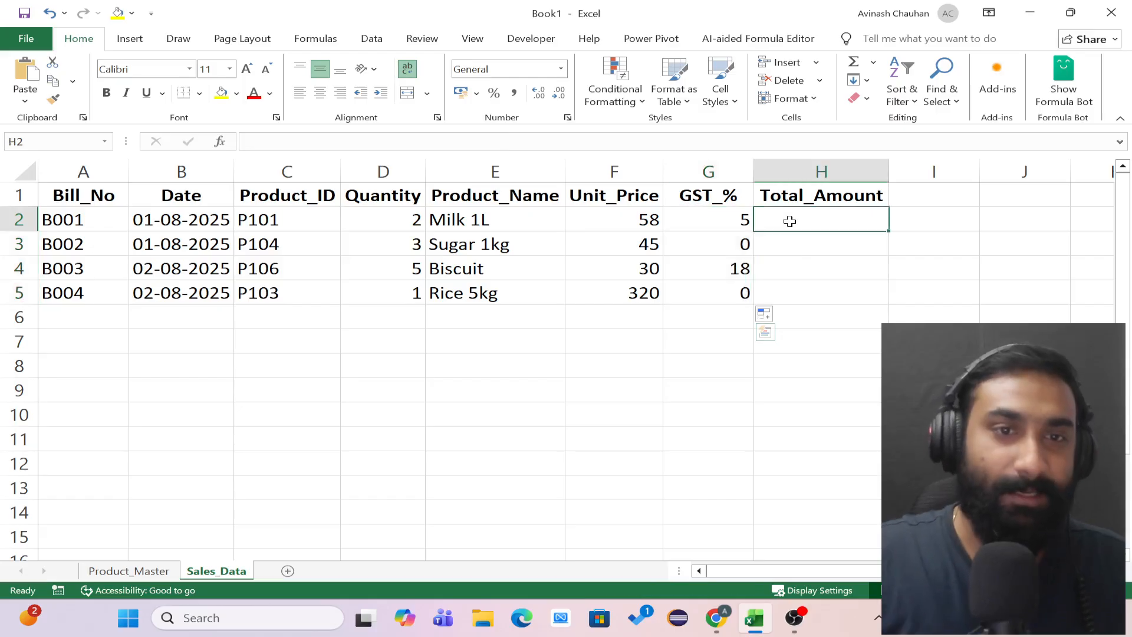
{"action": "double_click", "coordinate": [795, 222]}
{"action": "type", "text": "="}
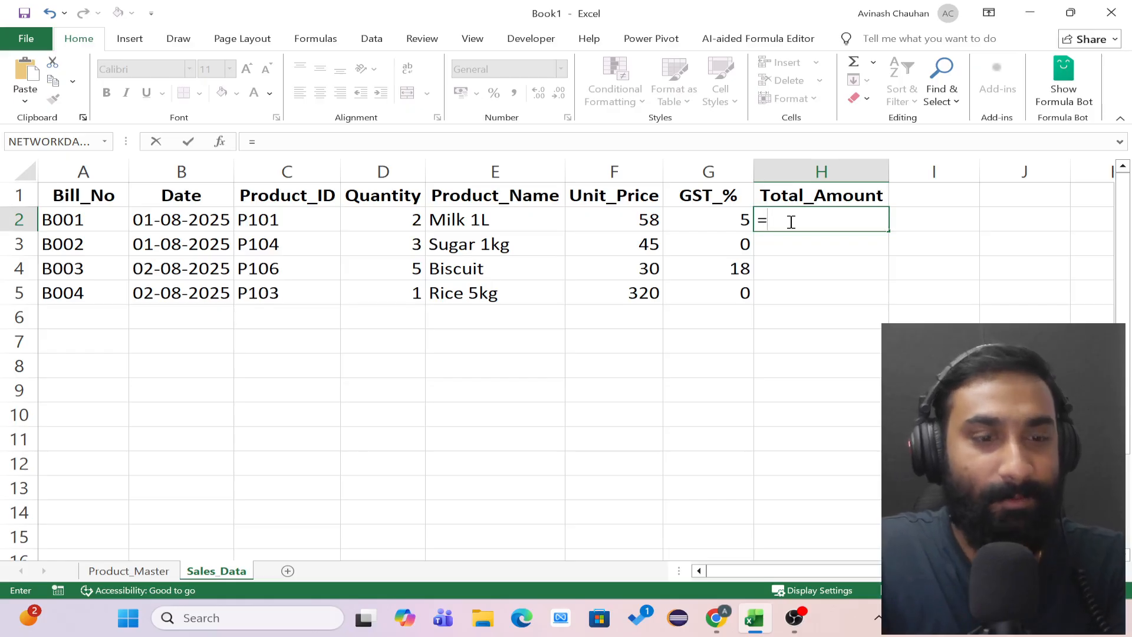
{"action": "key", "text": "Escape"}
{"action": "type", "text": "="}
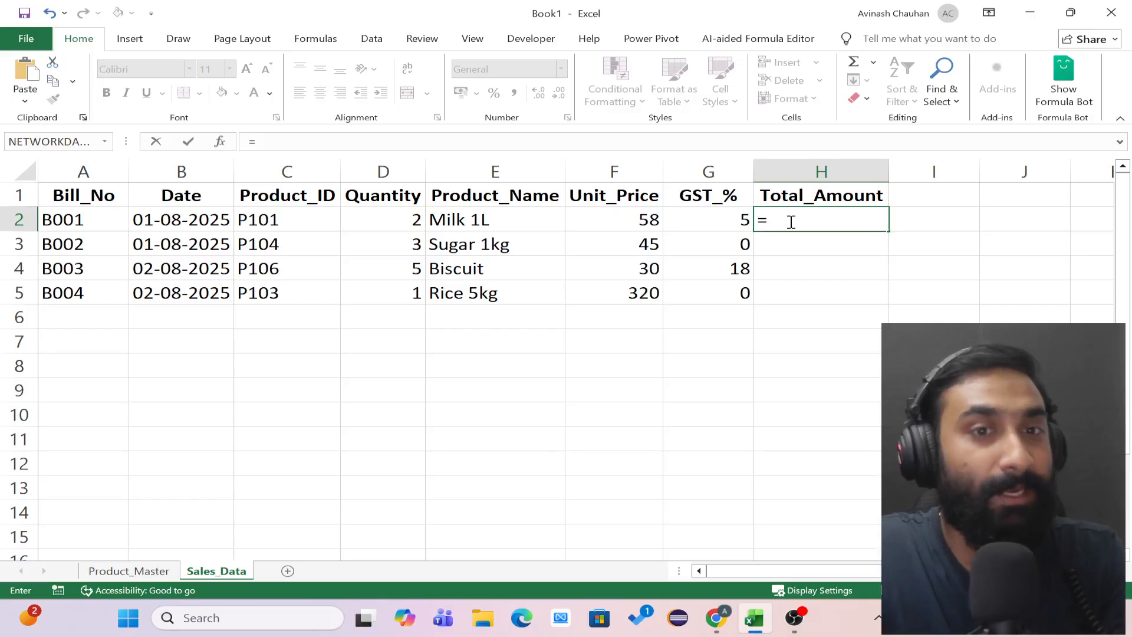
{"action": "key", "text": "BackSpace"}
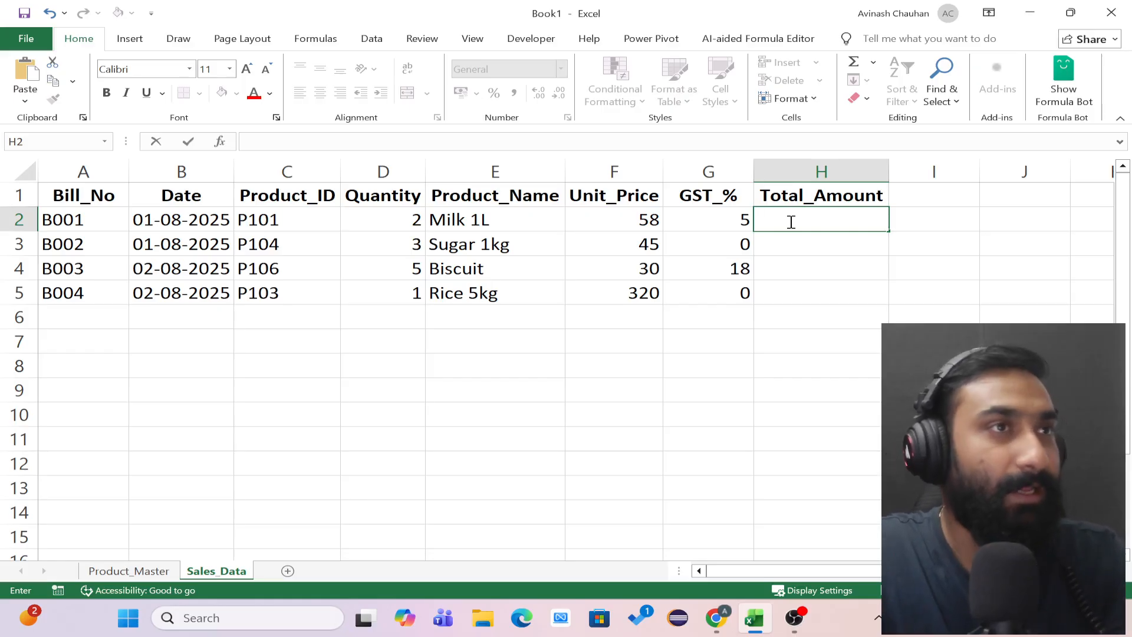
{"action": "type", "text": "="}
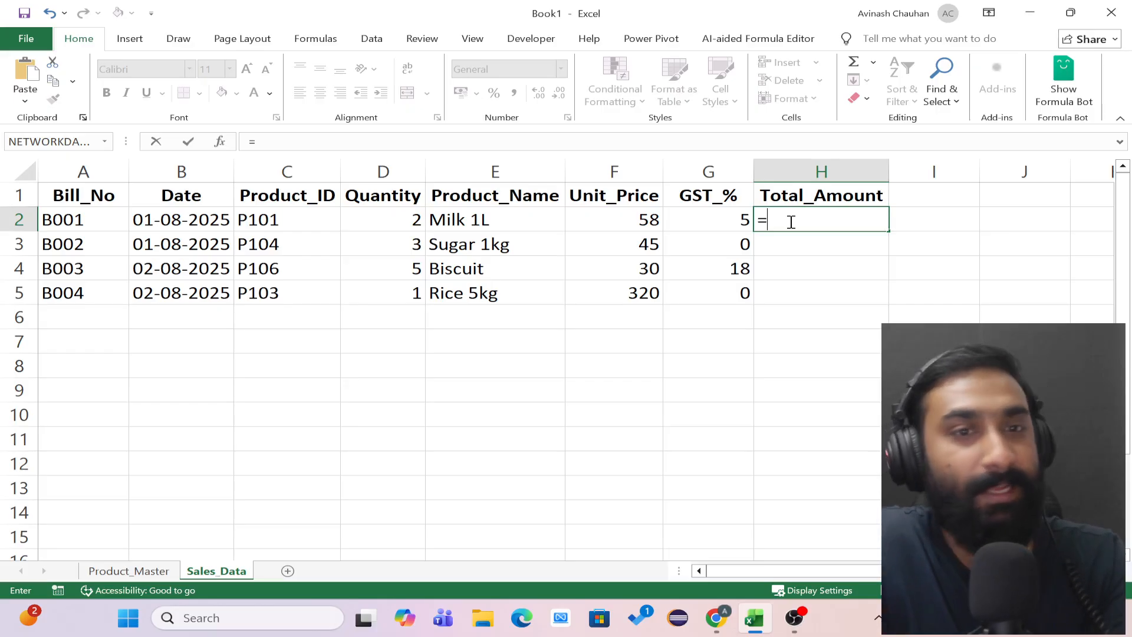
{"action": "key", "text": "BackSpace"}
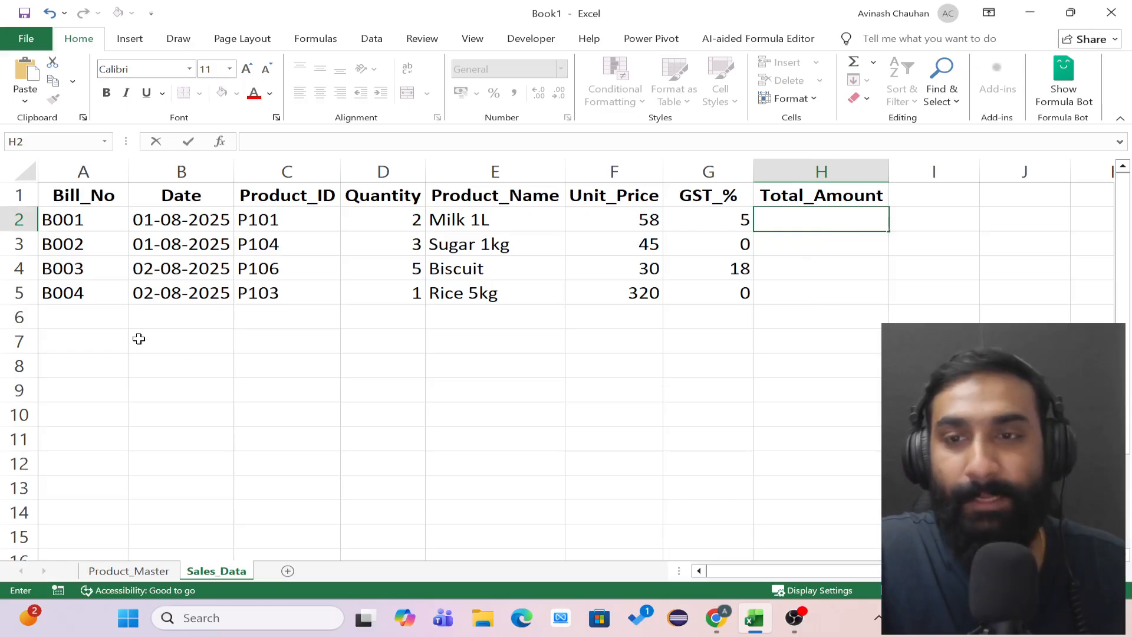
- Switch to the Product_Master sheet and select empty cell H4 beside the product table
{"action": "left_click", "coordinate": [158, 573]}
{"action": "left_click", "coordinate": [911, 314]}
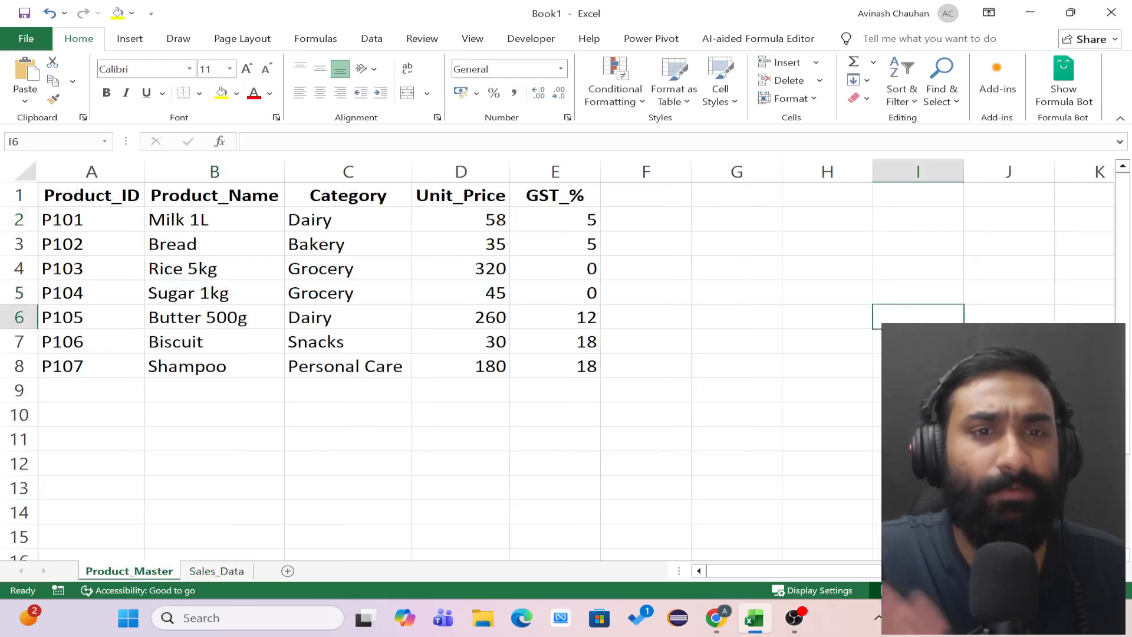
{"action": "left_click", "coordinate": [825, 392]}
{"action": "scroll", "coordinate": [641, 401], "scroll_direction": "down", "scroll_amount": 1}
{"action": "scroll", "coordinate": [374, 301], "scroll_direction": "up", "scroll_amount": 1}
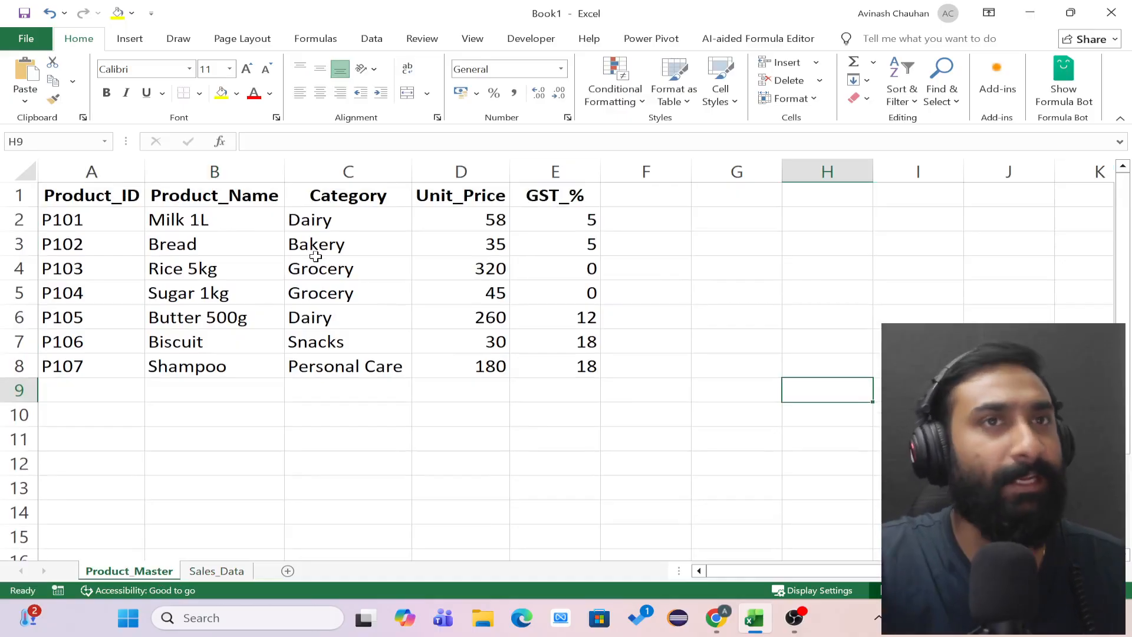
{"action": "left_click", "coordinate": [822, 277]}
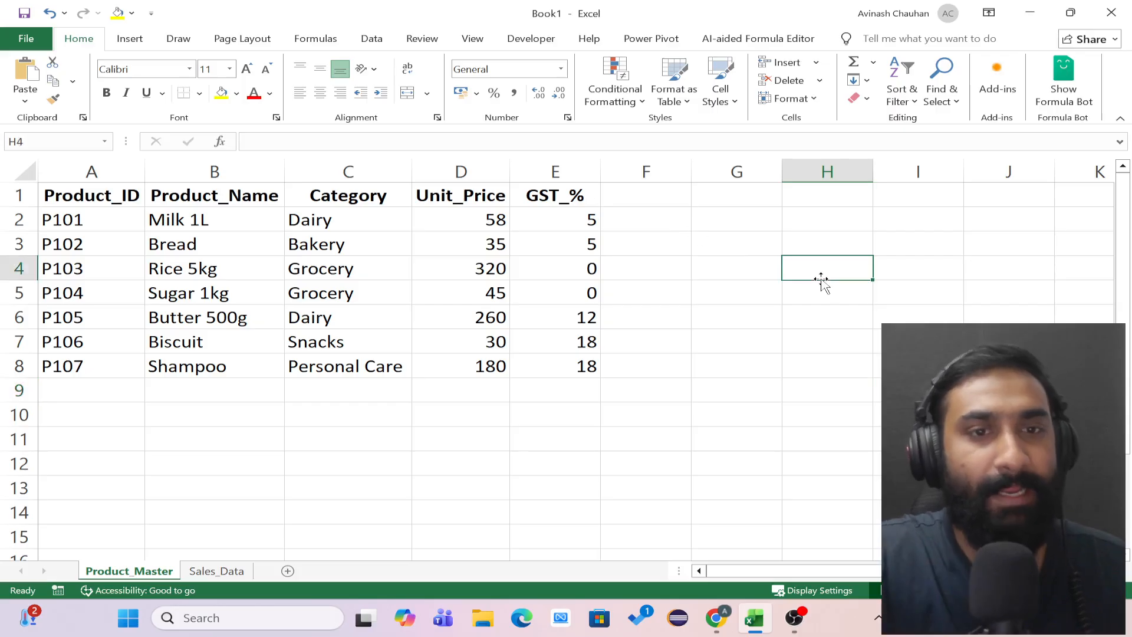
{"action": "type", "text": "MATCH"}
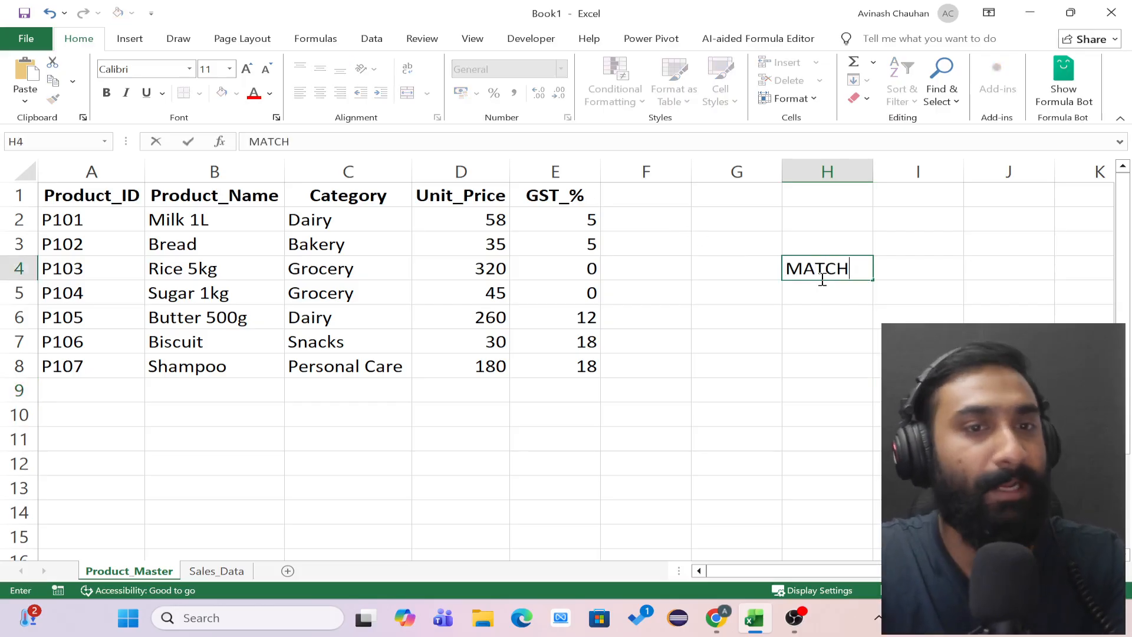
{"action": "key", "text": "BackSpace"}
{"action": "key", "text": "BackSpace"}
{"action": "key", "text": "BackSpace"}
{"action": "key", "text": "BackSpace"}
{"action": "key", "text": "BackSpace"}
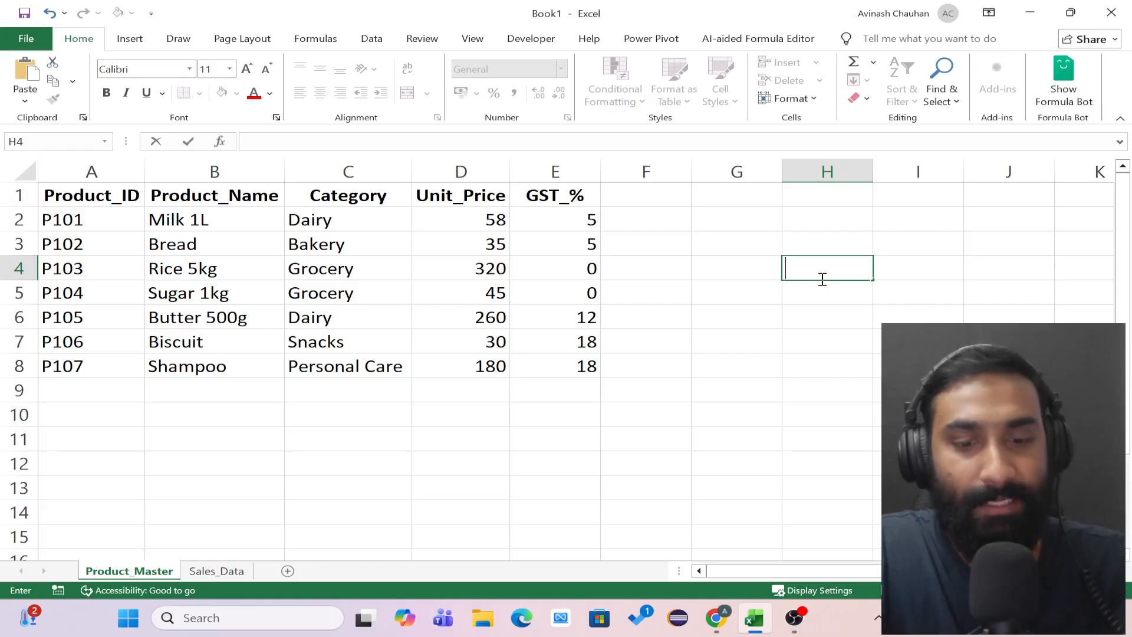
{"action": "type", "text": "M"}
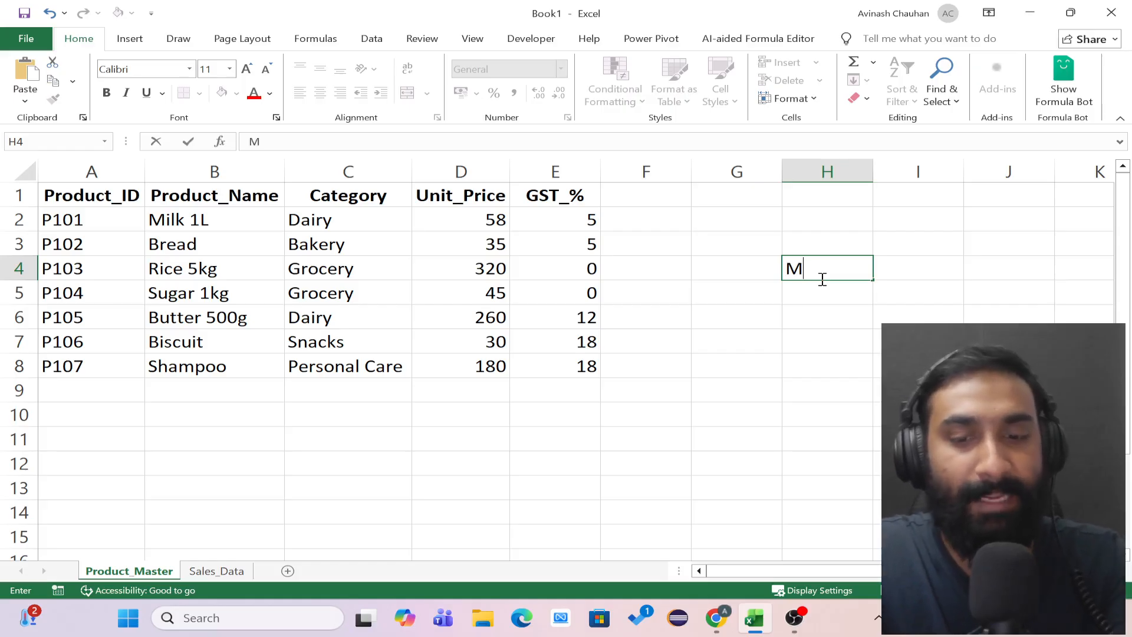
{"action": "type", "text": "ATCH"}
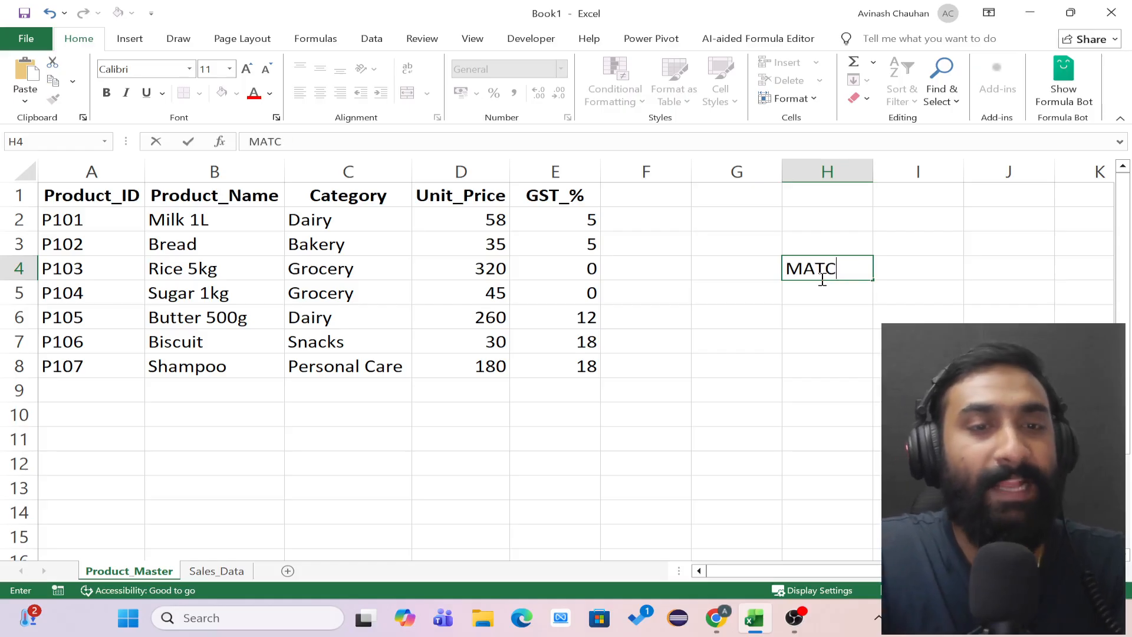
{"action": "key", "text": "BackSpace"}
{"action": "key", "text": "BackSpace"}
{"action": "key", "text": "BackSpace"}
{"action": "key", "text": "BackSpace"}
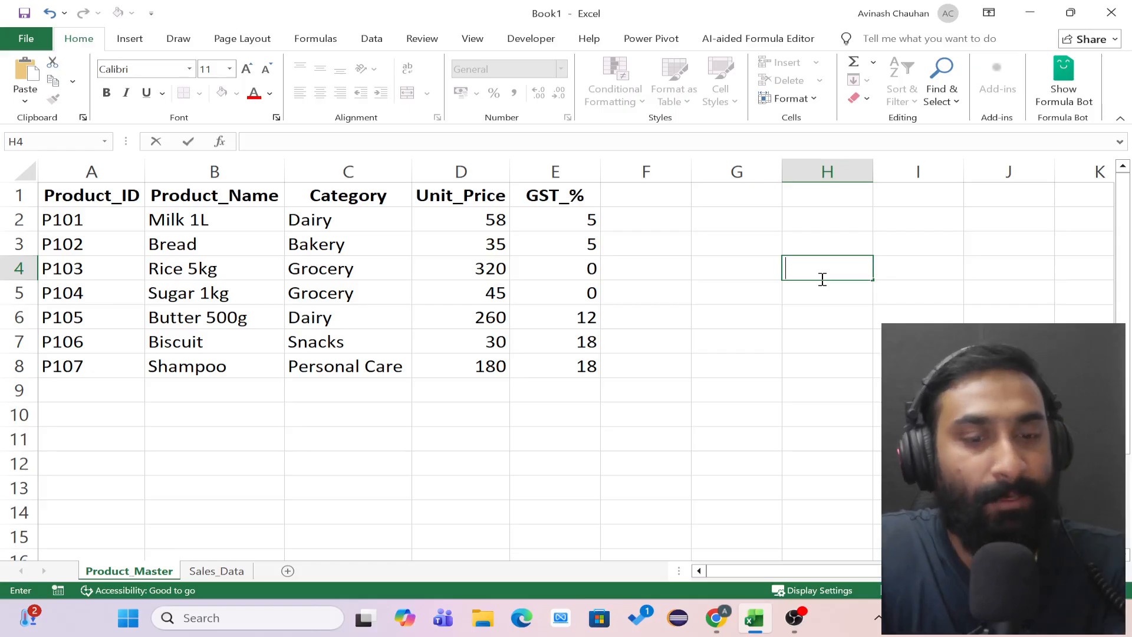
{"action": "type", "text": "="}
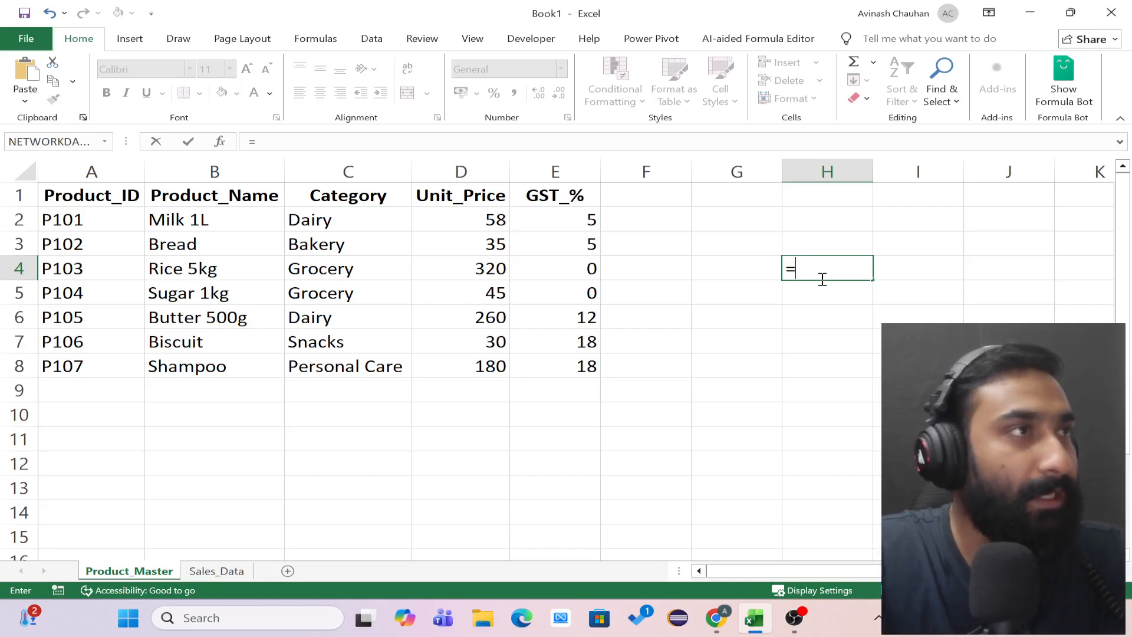
{"action": "key", "text": "BackSpace"}
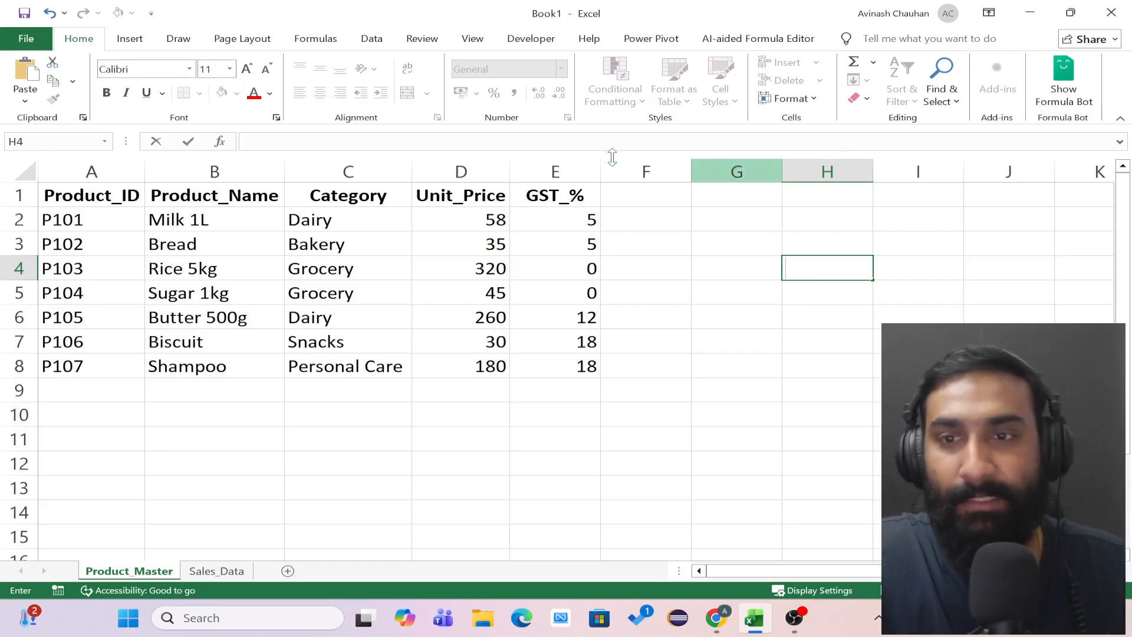
- Copy the product name Bread from B3 into H3 on Product_Master as a sample lookup value
{"action": "left_click", "coordinate": [259, 238]}
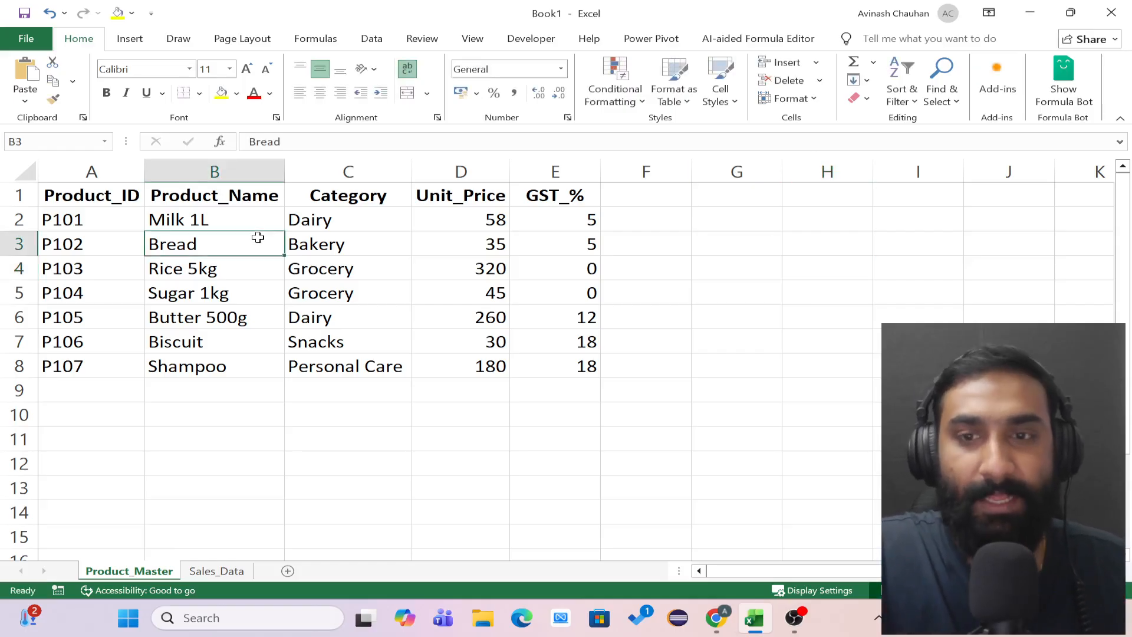
{"action": "key", "text": "ctrl+c"}
{"action": "left_click", "coordinate": [846, 239]}
{"action": "key", "text": "ctrl+v"}
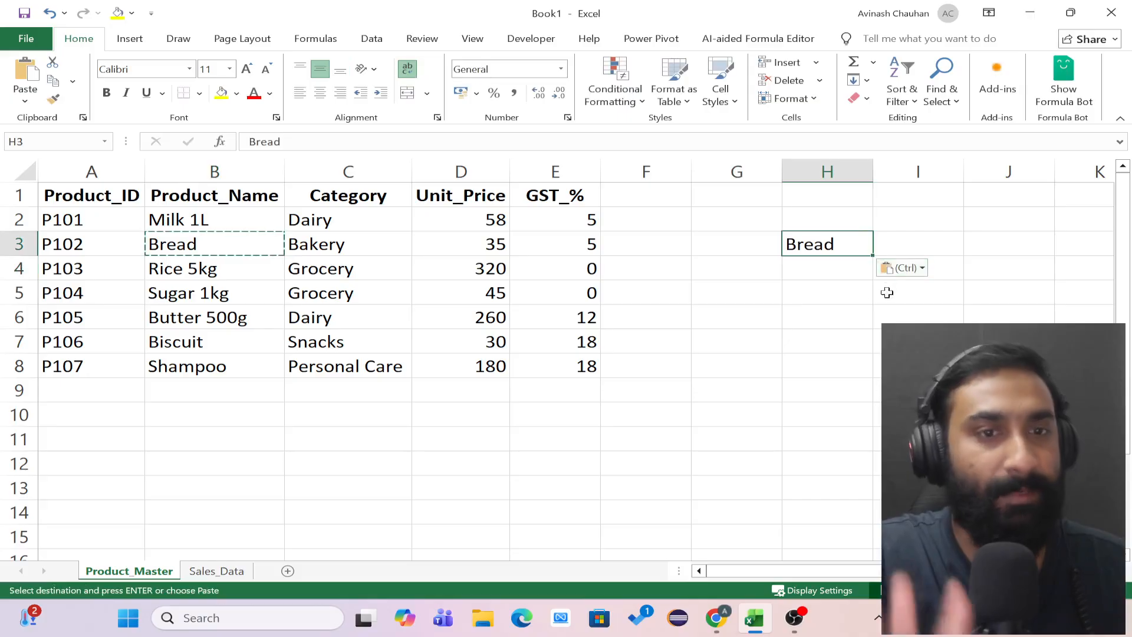
- Enter a MATCH formula in H5 with H3 as the lookup value, A1:E8 as the lookup array and match type 0
{"action": "left_click", "coordinate": [823, 303]}
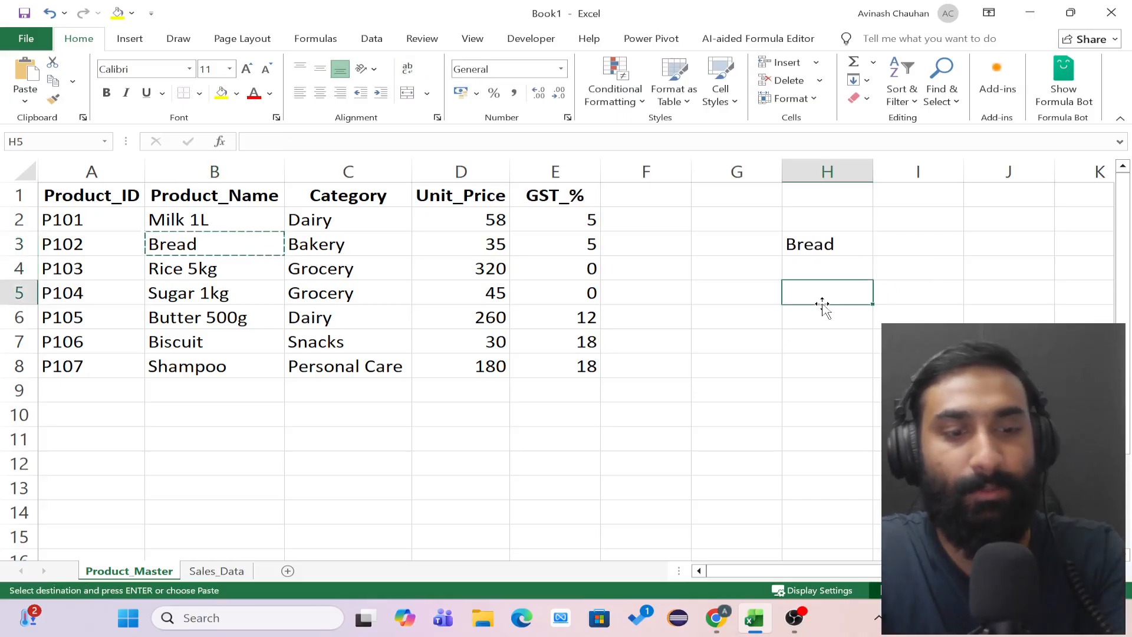
{"action": "type", "text": "=MA"}
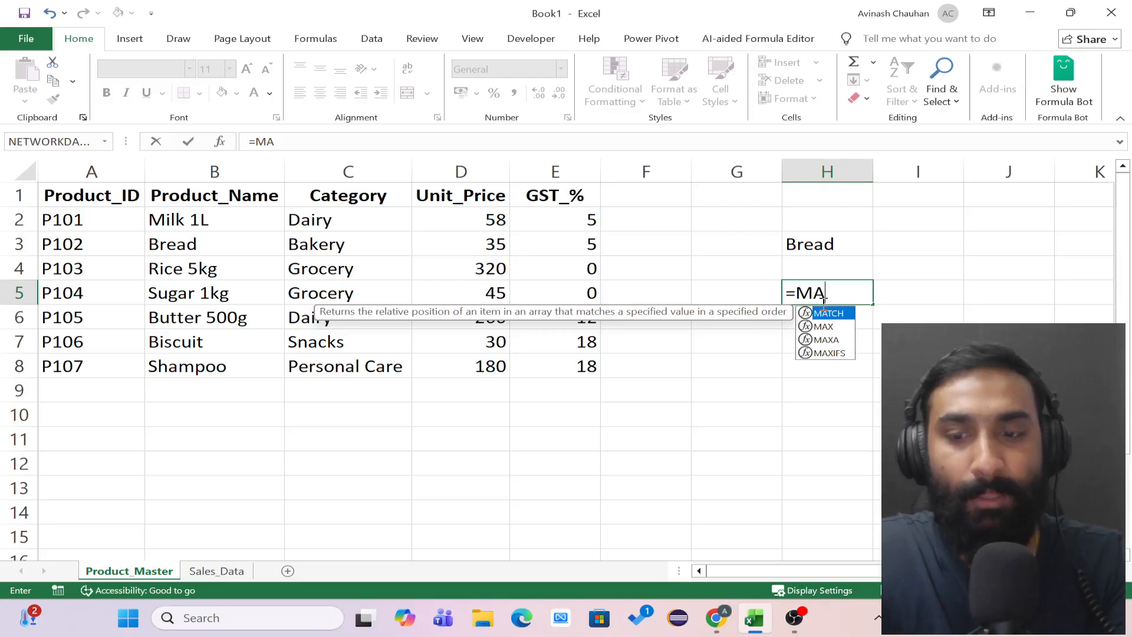
{"action": "key", "text": "Tab"}
{"action": "left_click", "coordinate": [812, 245]}
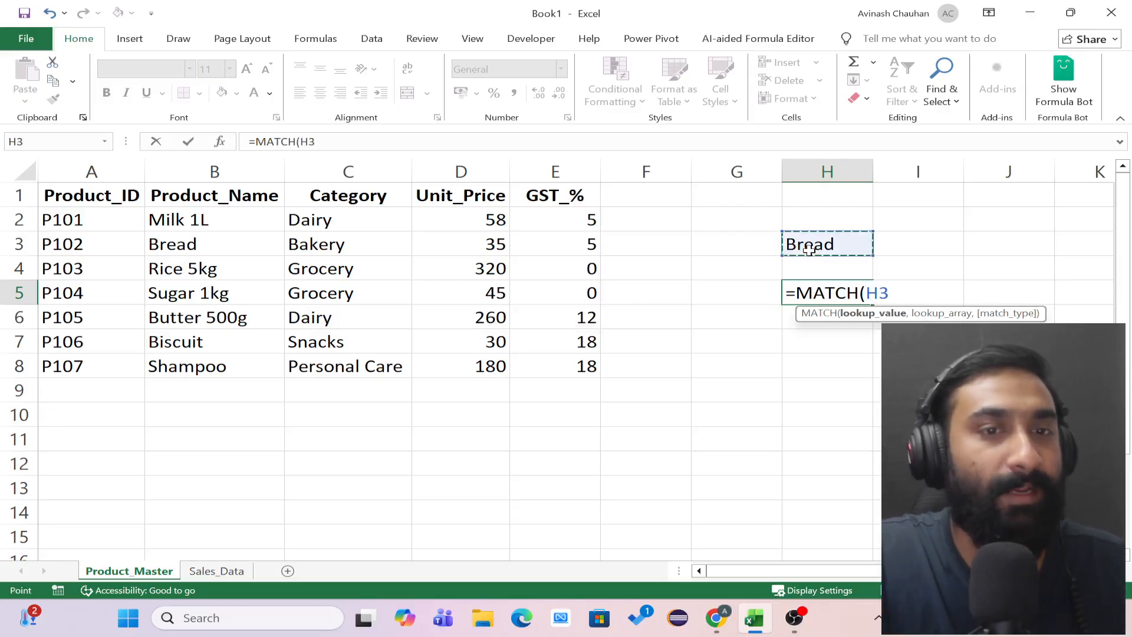
{"action": "type", "text": ","}
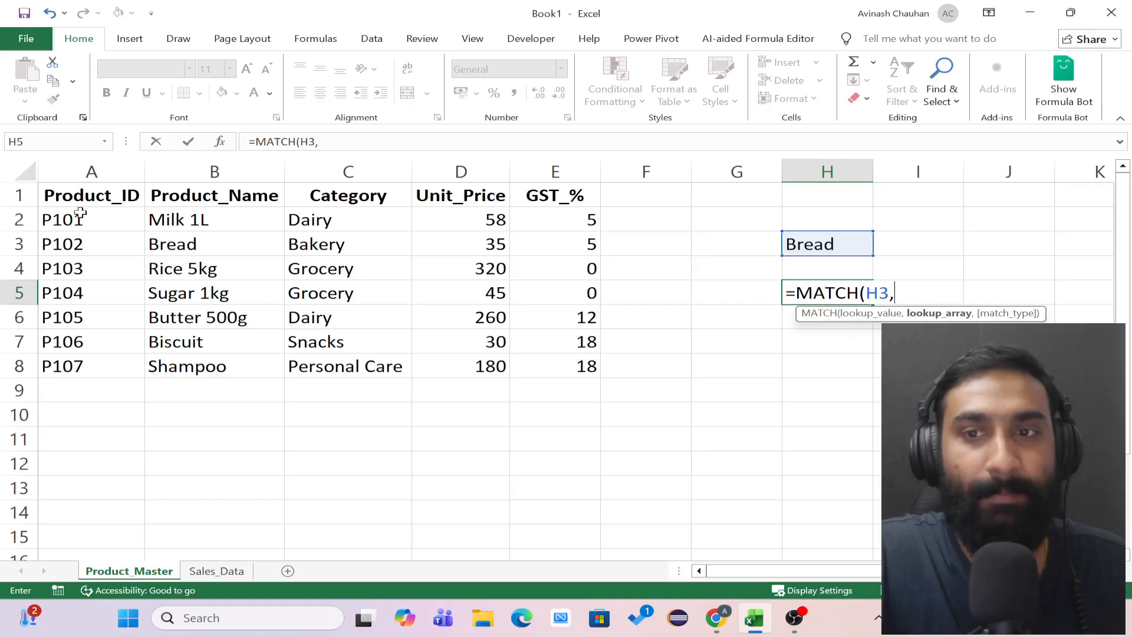
{"action": "left_click_drag", "start_coordinate": [77, 201], "coordinate": [550, 362]}
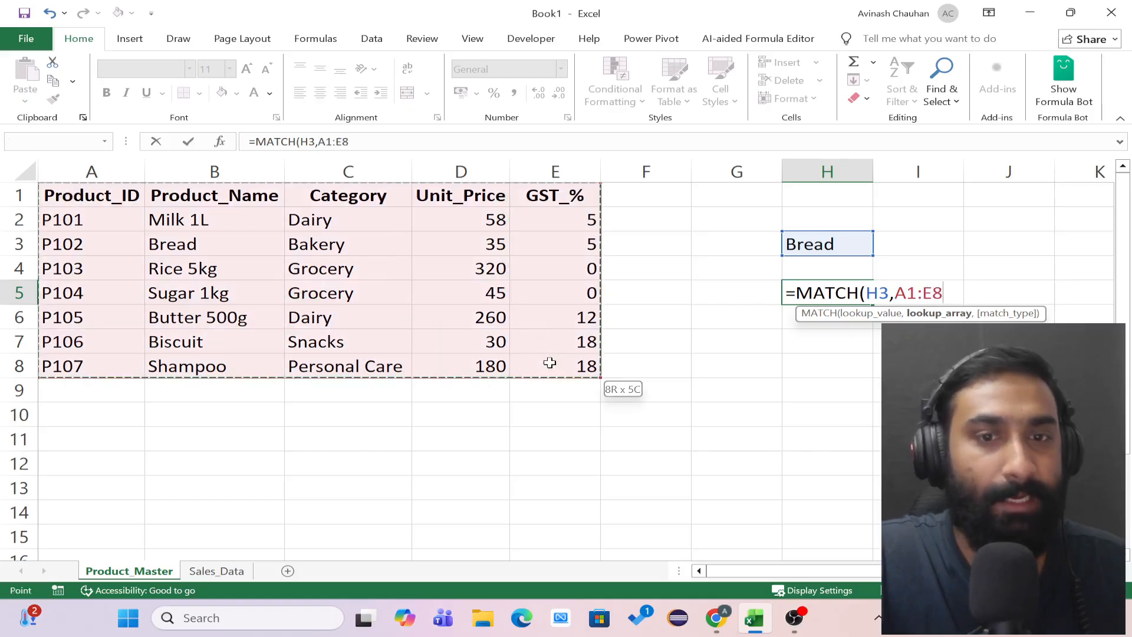
{"action": "type", "text": ","}
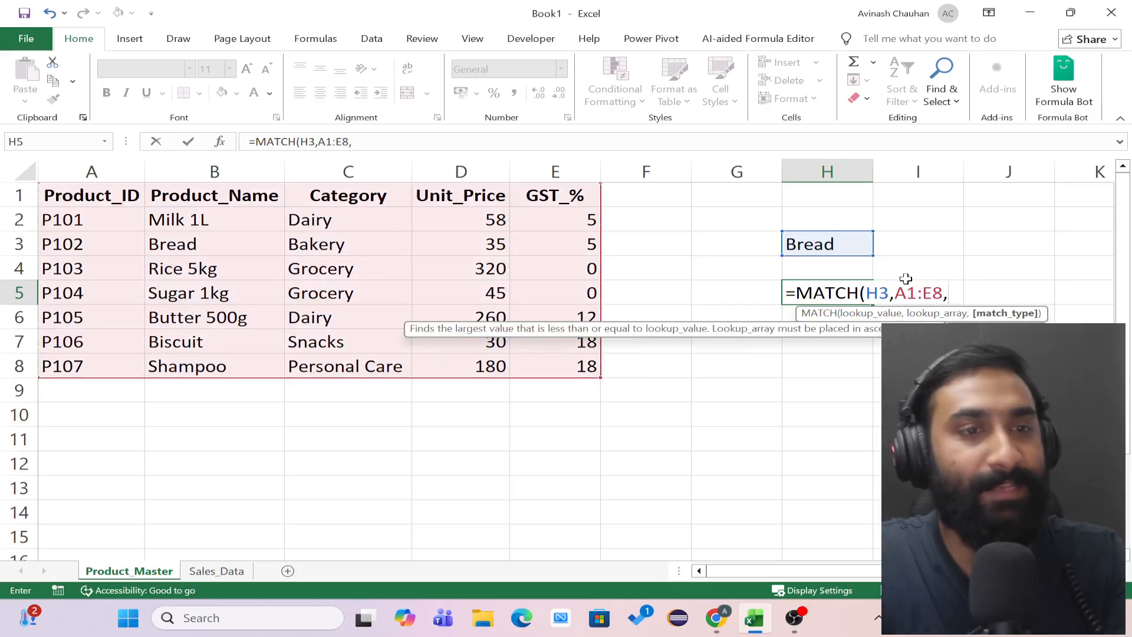
{"action": "key", "text": "Down"}
{"action": "key", "text": "Tab"}
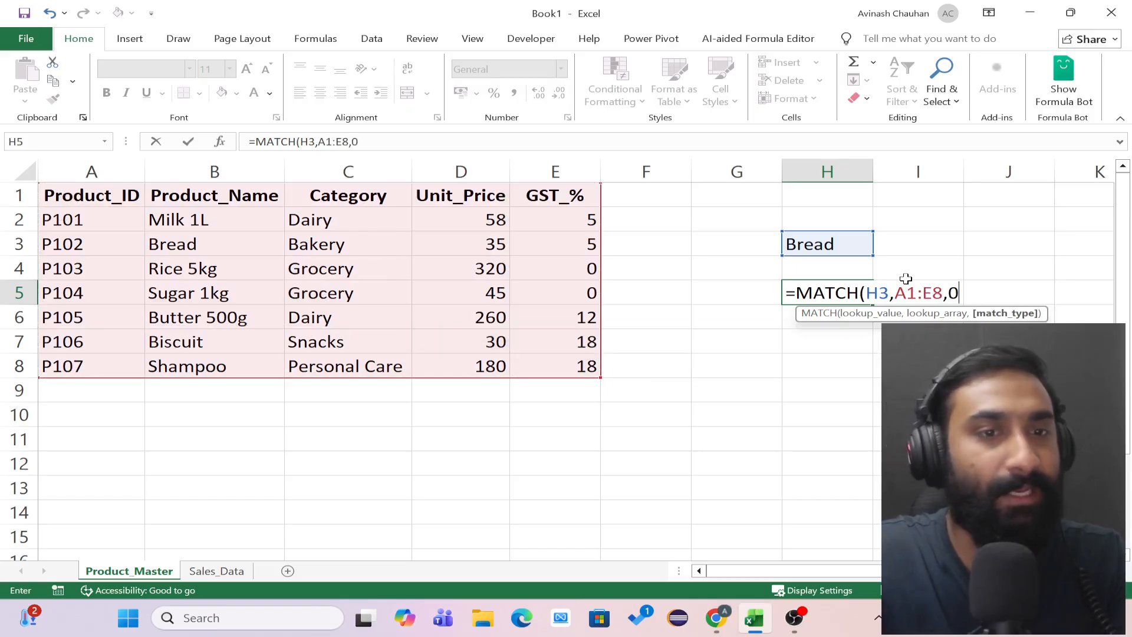
{"action": "type", "text": ")"}
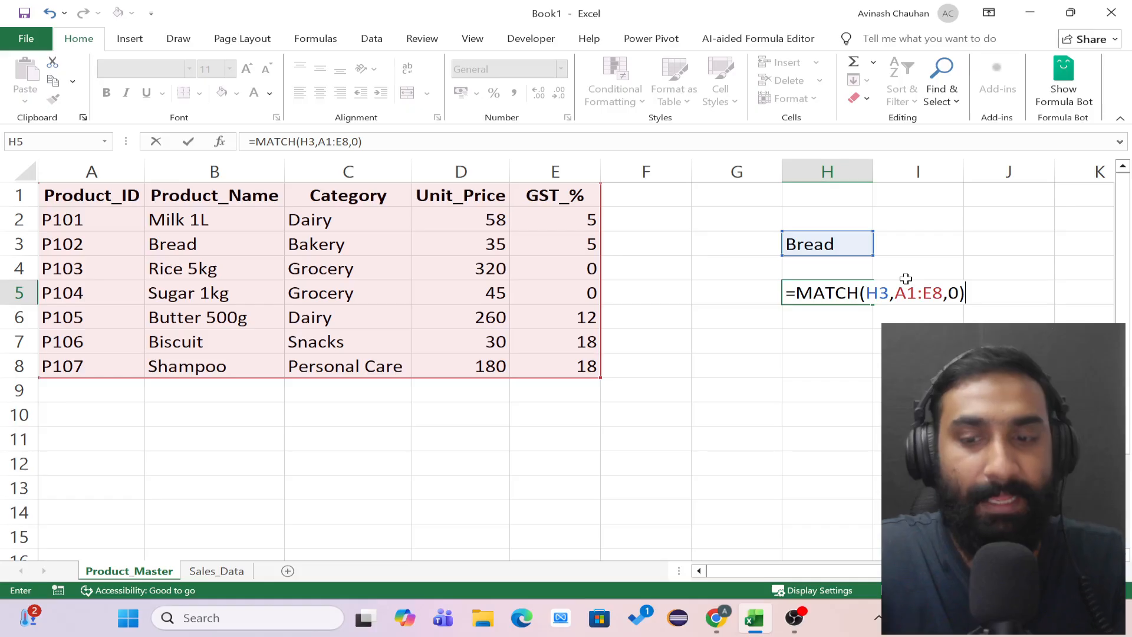
{"action": "key", "text": "Tab"}
{"action": "left_click", "coordinate": [806, 303]}
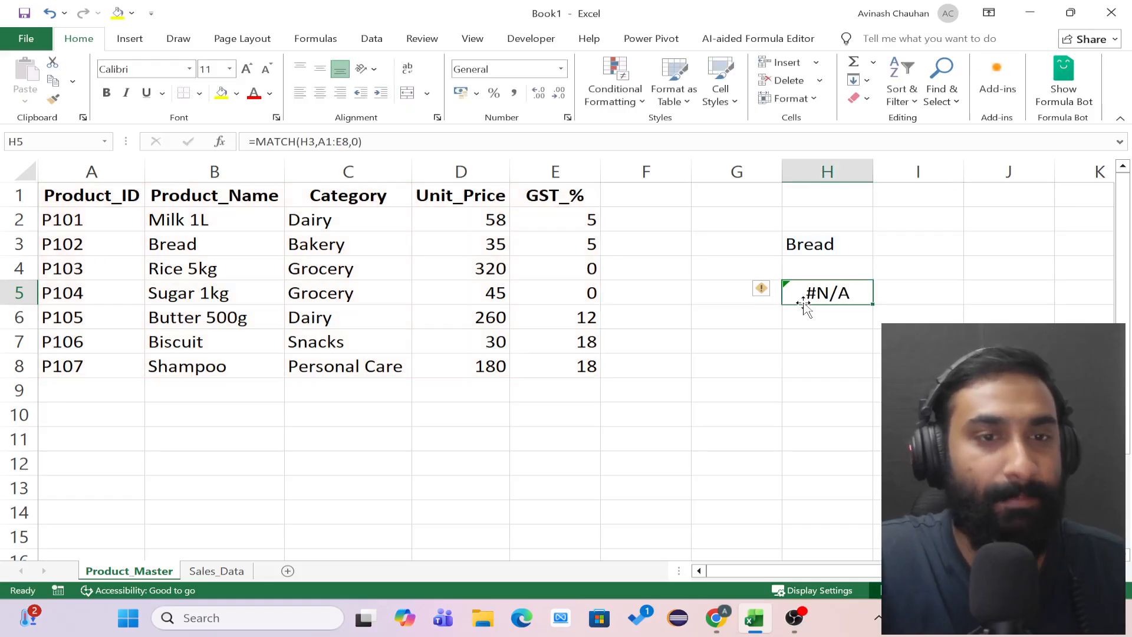
- Replace the lookup array of the MATCH formula in H5 with the Product_Name range B1:B8
{"action": "double_click", "coordinate": [818, 292]}
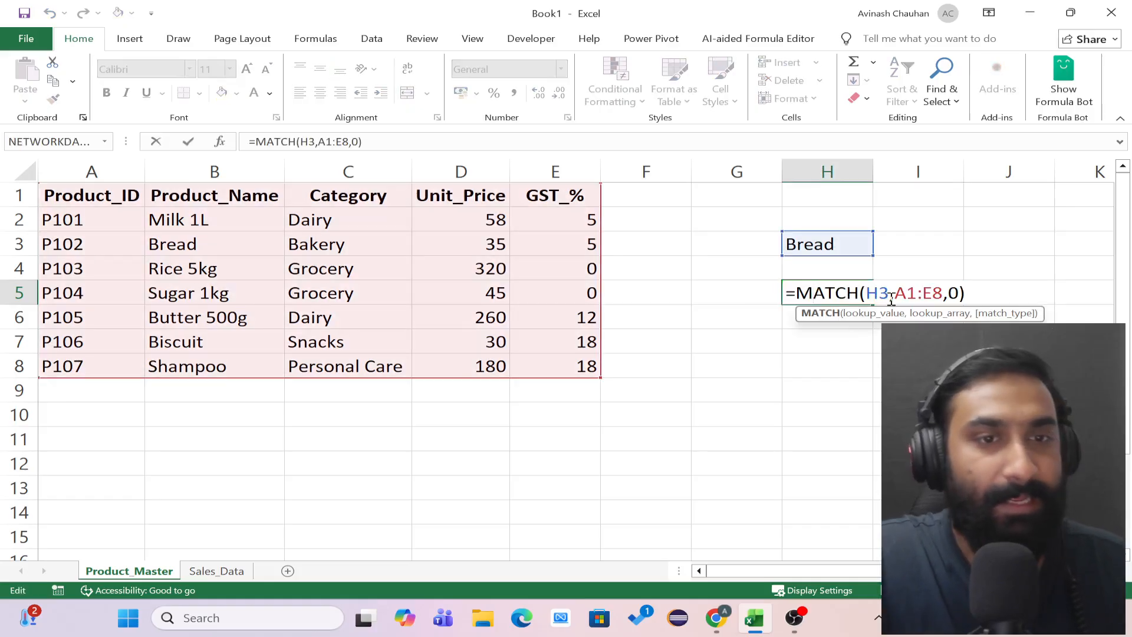
{"action": "left_click_drag", "start_coordinate": [939, 293], "coordinate": [916, 296]}
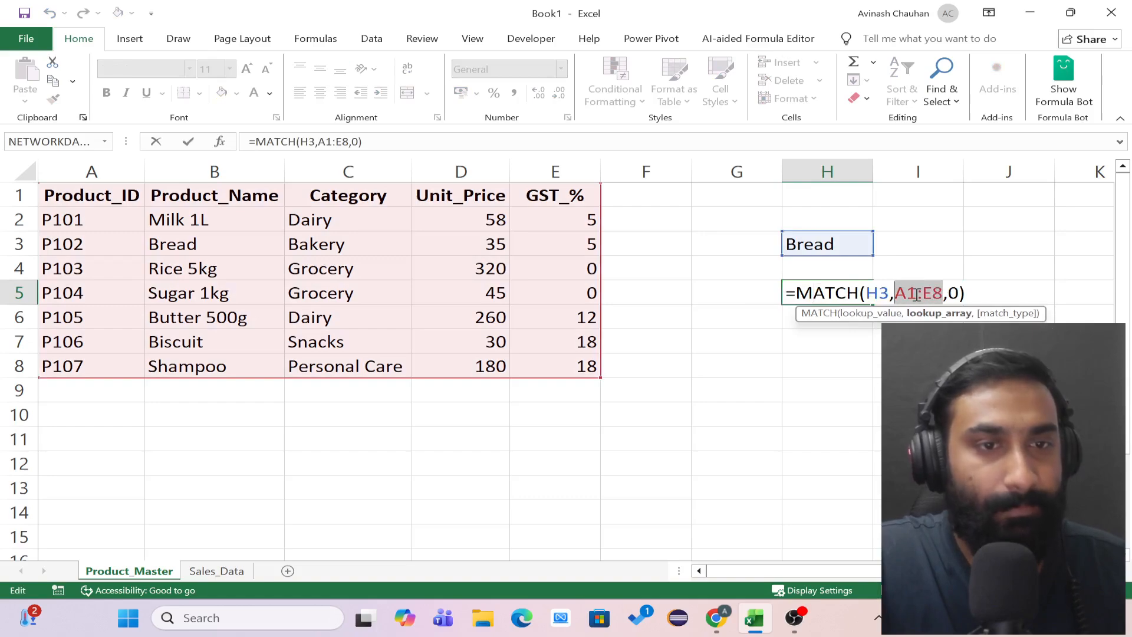
{"action": "key", "text": "BackSpace"}
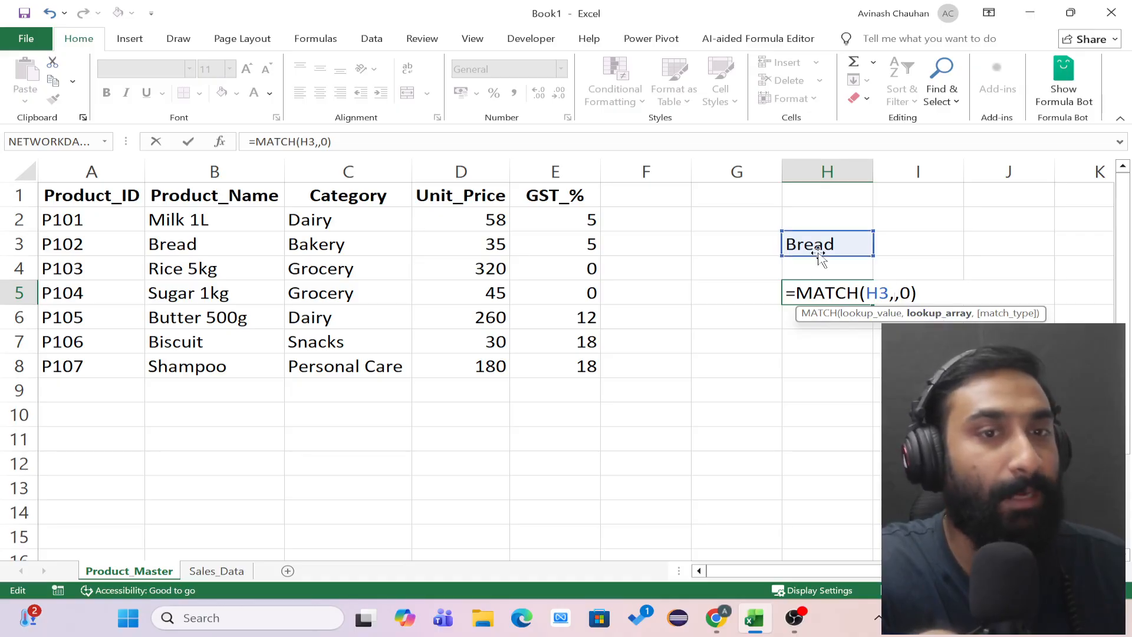
{"action": "left_click_drag", "start_coordinate": [225, 192], "coordinate": [214, 355]}
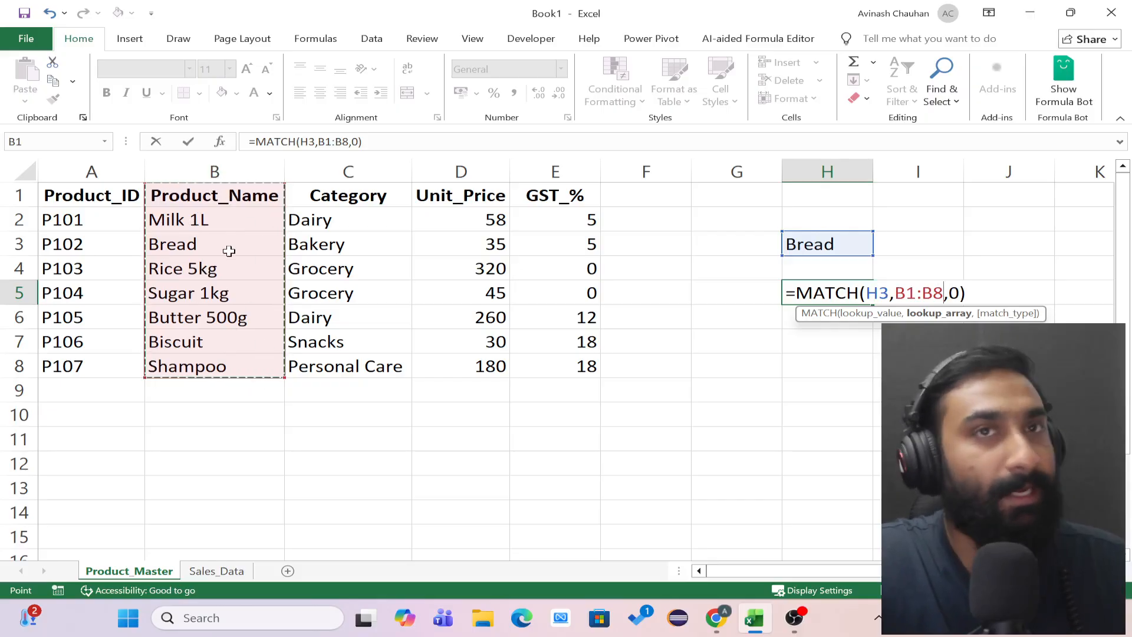
{"action": "left_click", "coordinate": [965, 293]}
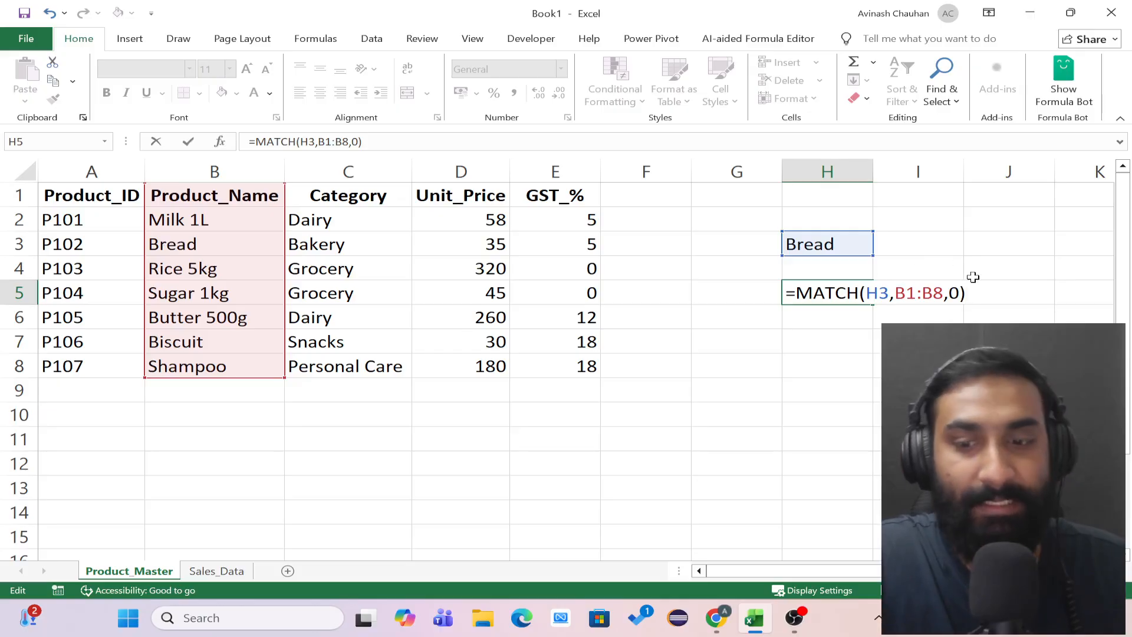
{"action": "key", "text": "Tab"}
{"action": "left_click", "coordinate": [838, 295]}
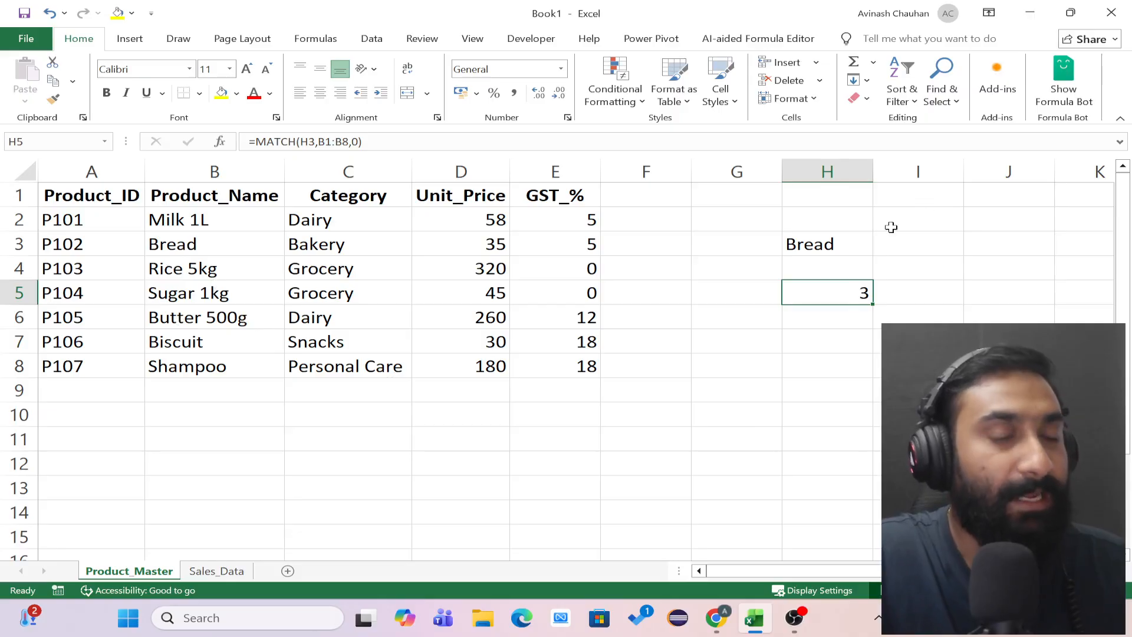
- Review the lookup array argument inside the MATCH formula in H5
{"action": "double_click", "coordinate": [860, 293]}
{"action": "left_click_drag", "start_coordinate": [894, 293], "coordinate": [943, 293]}
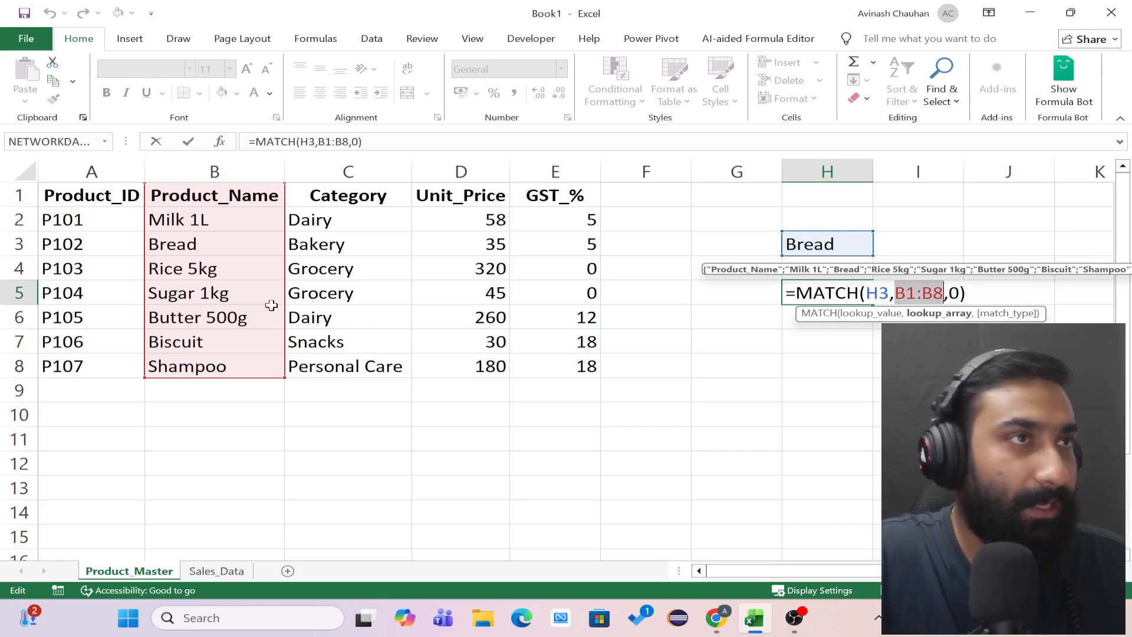
{"action": "left_click", "coordinate": [984, 295]}
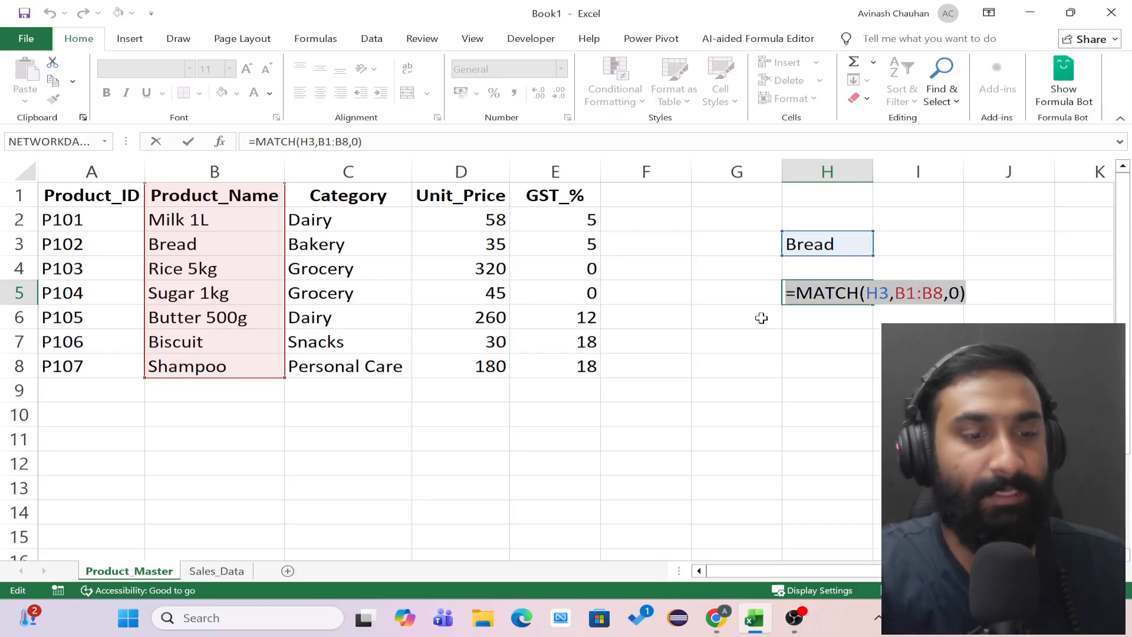
- Clear the MATCH formula from H5 and the sample lookup value from H3
{"action": "key", "text": "Escape"}
{"action": "left_click", "coordinate": [813, 244]}
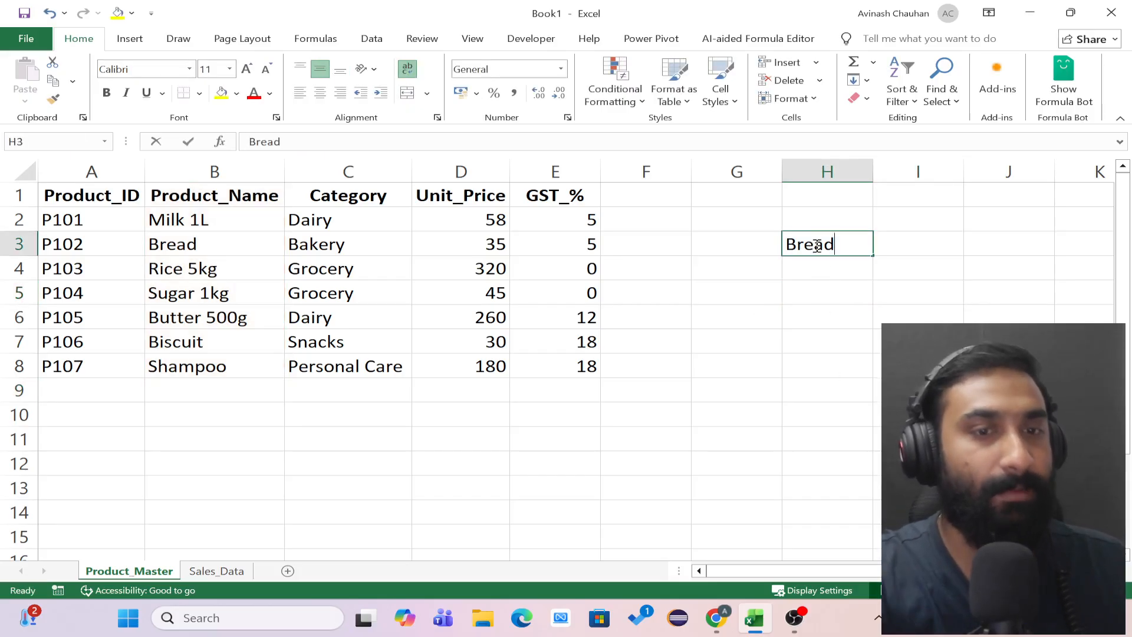
{"action": "key", "text": "Delete"}
{"action": "left_click", "coordinate": [833, 367]}
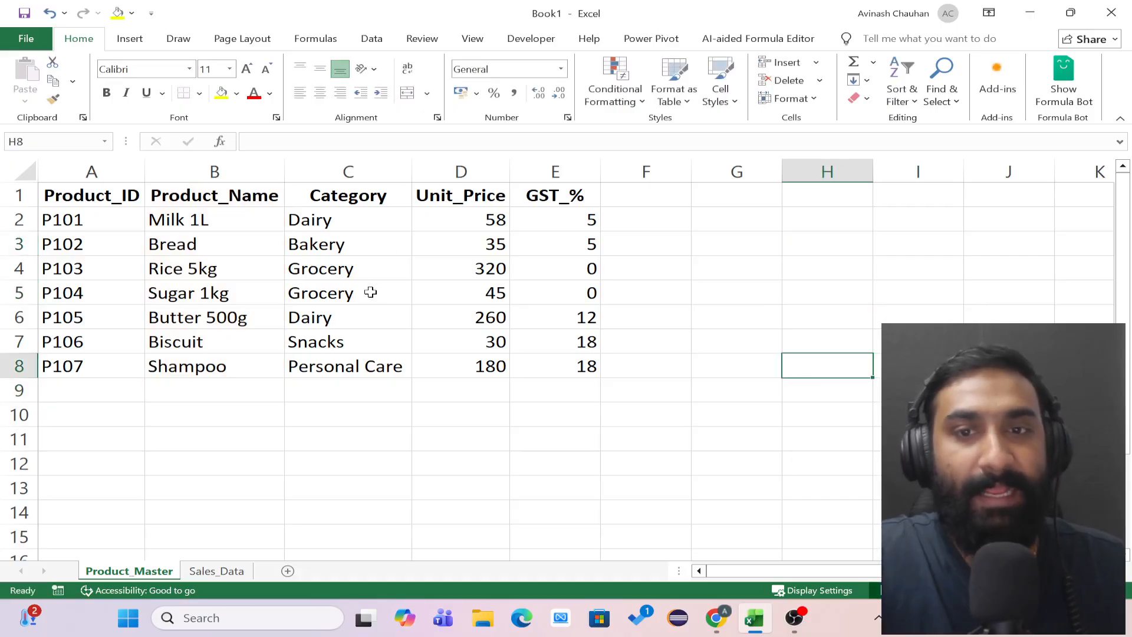
- Copy the product ID P102 from A3 into H4 as a new lookup value, and select H6
{"action": "left_click", "coordinate": [370, 293]}
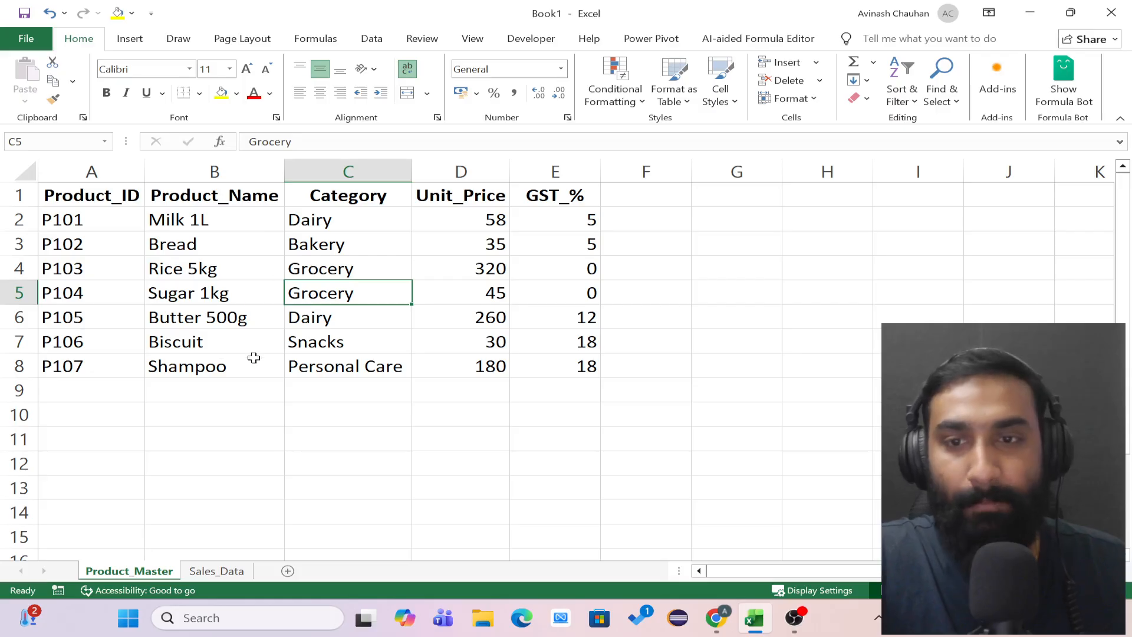
{"action": "left_click", "coordinate": [78, 246]}
{"action": "key", "text": "ctrl+c"}
{"action": "left_click", "coordinate": [839, 266]}
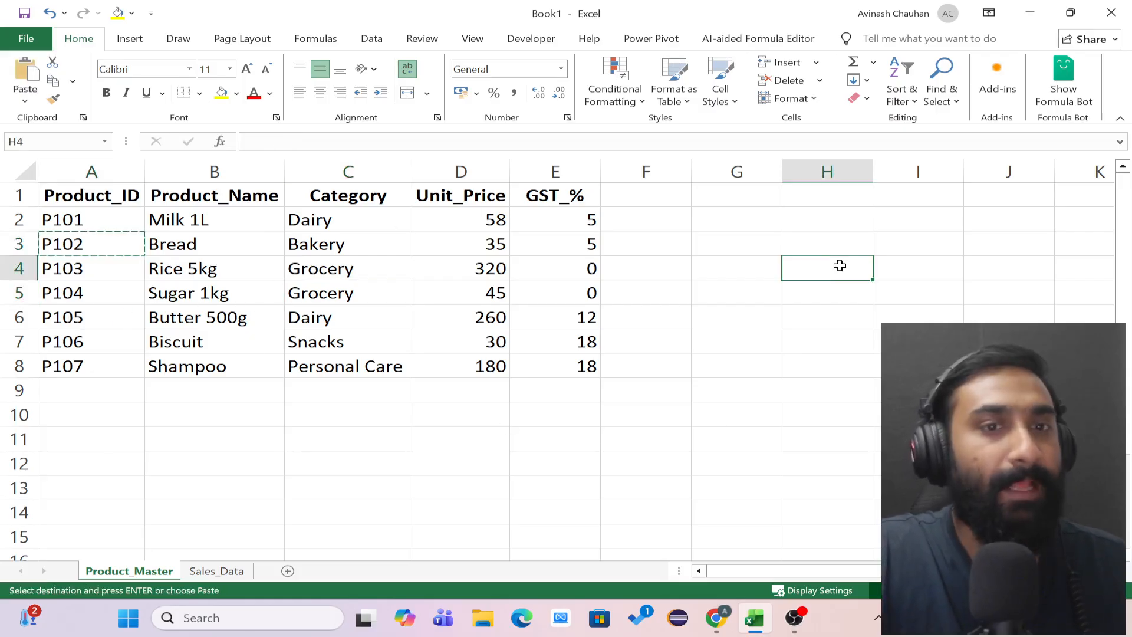
{"action": "key", "text": "ctrl+v"}
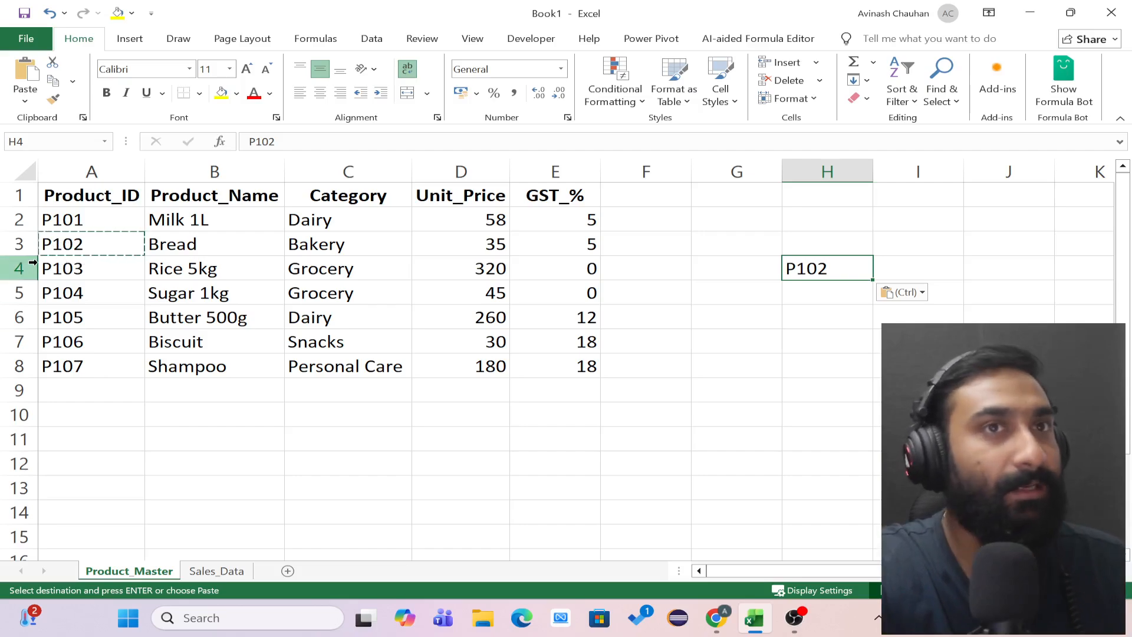
{"action": "left_click", "coordinate": [826, 325]}
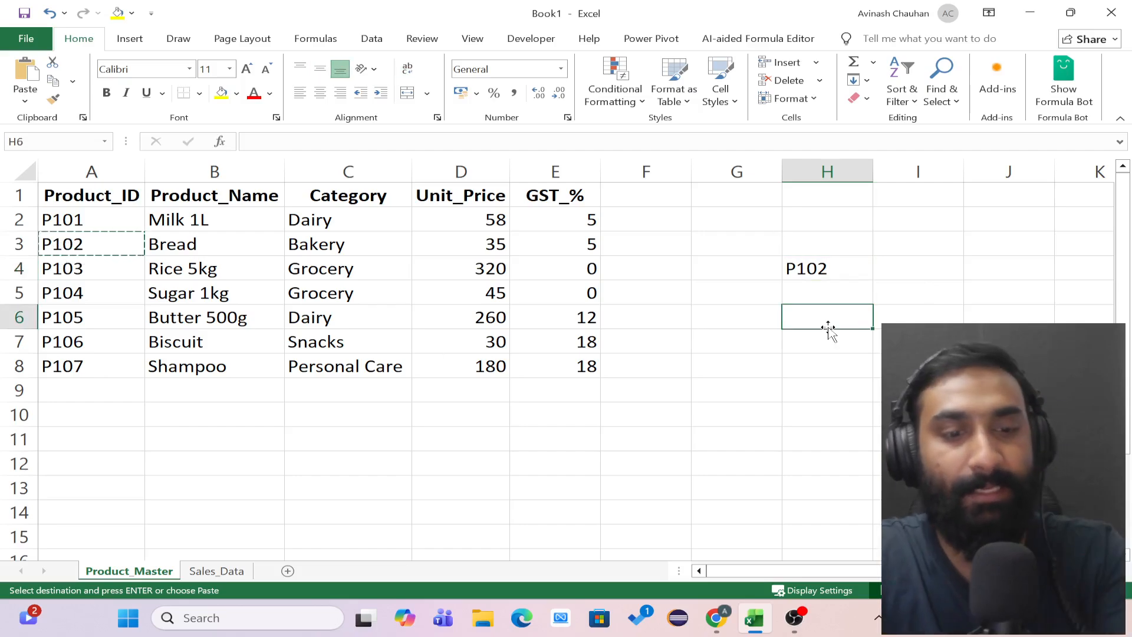
- Enter a MATCH formula in H6 that finds H4 in the Product_ID range A1:A8 with exact match type 0
{"action": "type", "text": "=MATCH("}
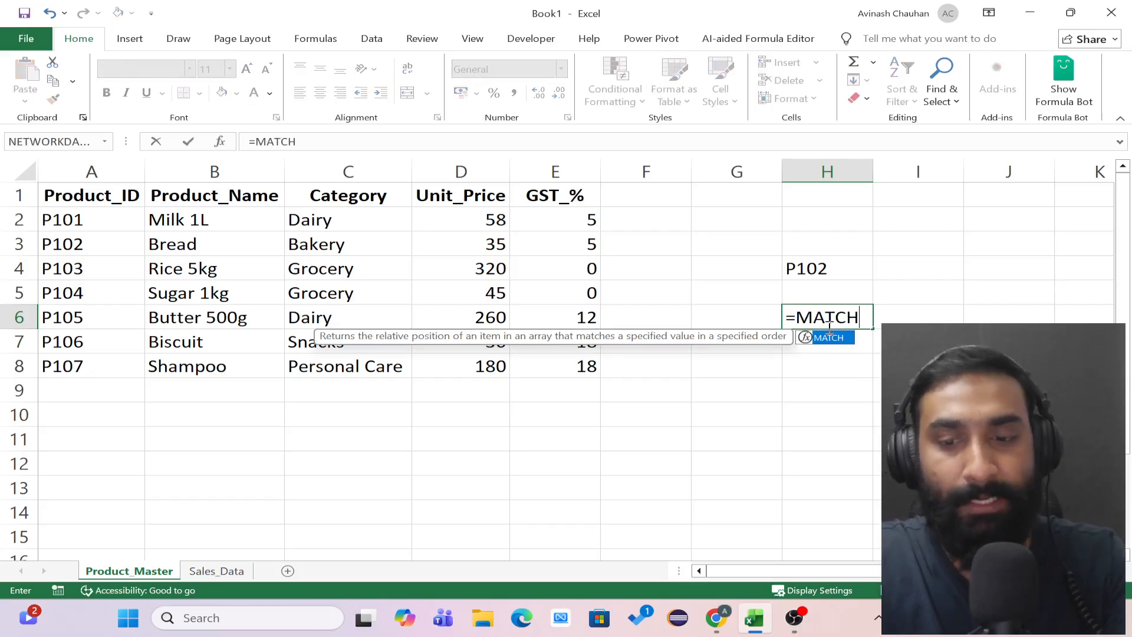
{"action": "left_click", "coordinate": [829, 267]}
{"action": "type", "text": ","}
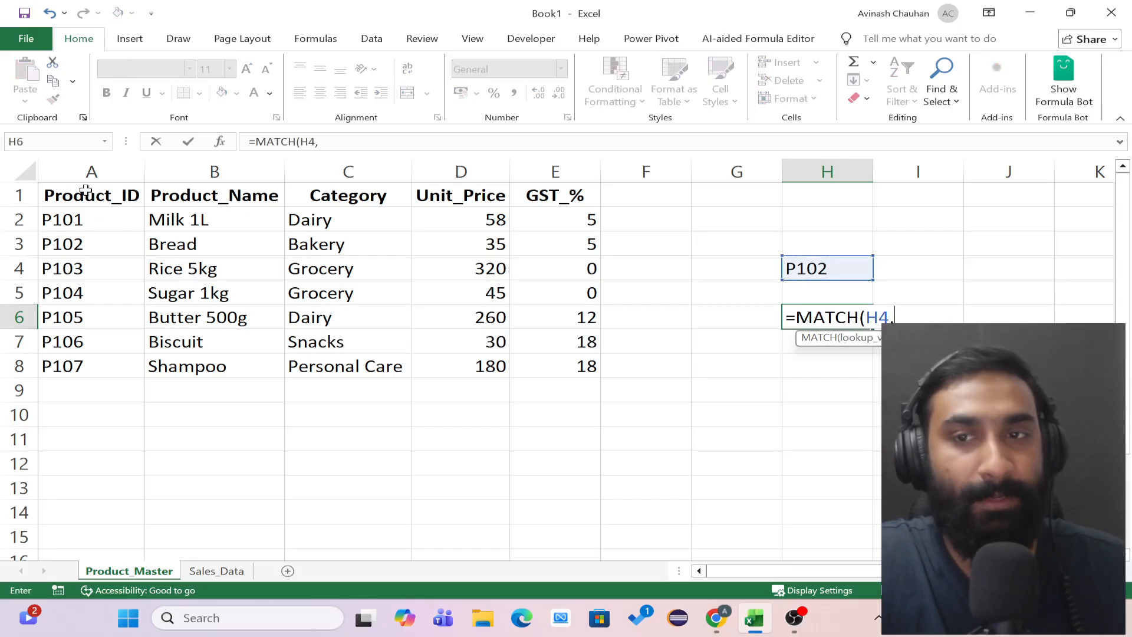
{"action": "left_click_drag", "start_coordinate": [85, 192], "coordinate": [82, 367]}
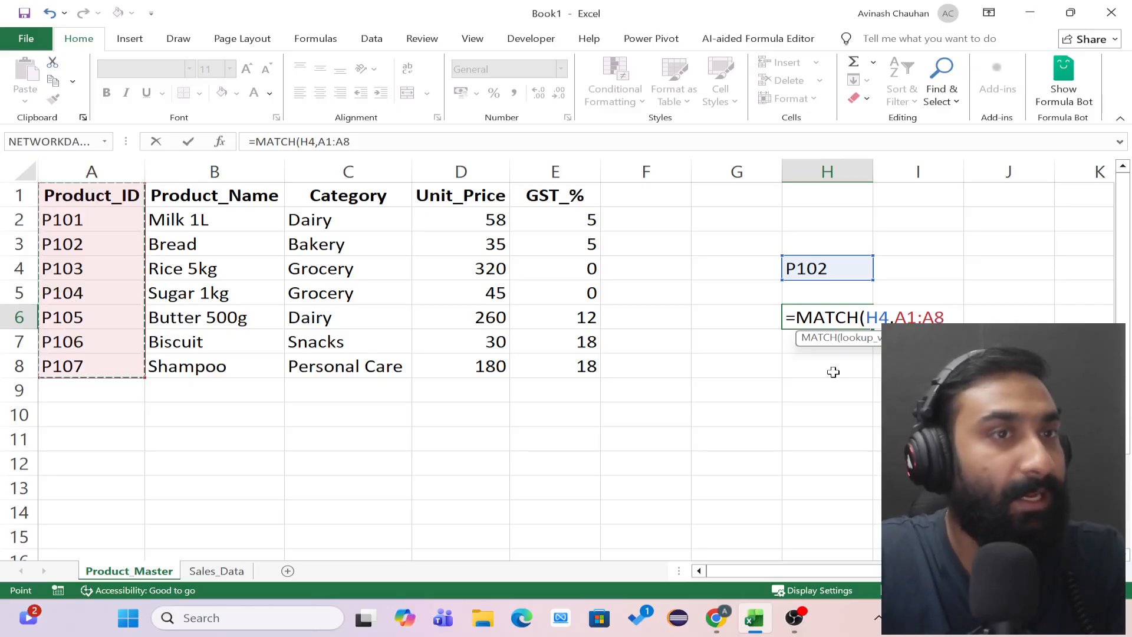
{"action": "type", "text": ","}
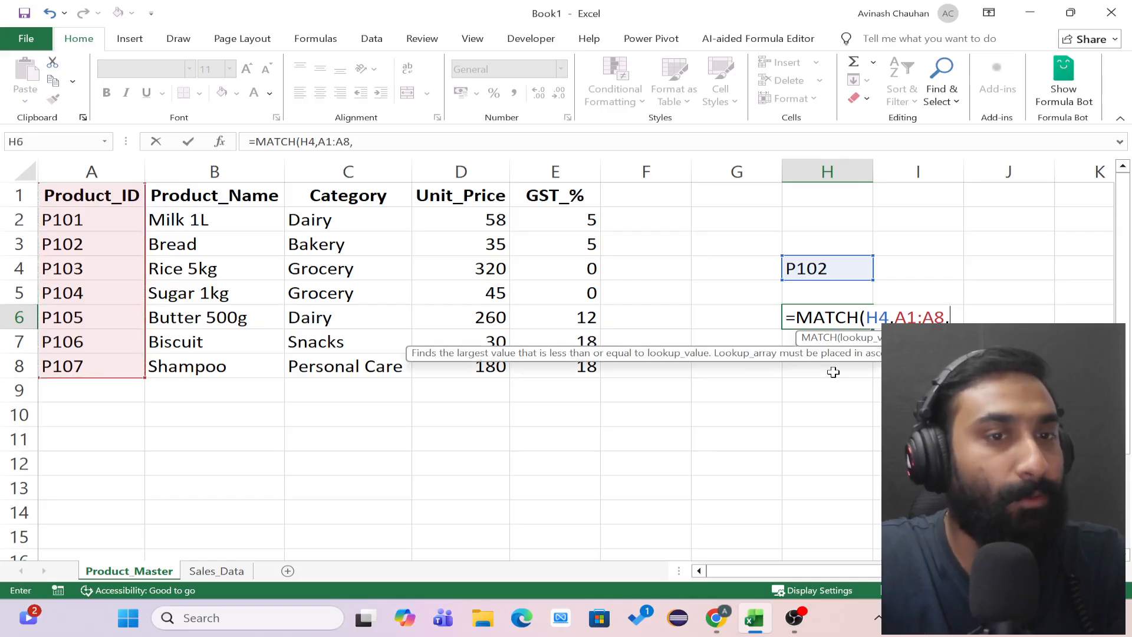
{"action": "key", "text": "Down"}
{"action": "key", "text": "Tab"}
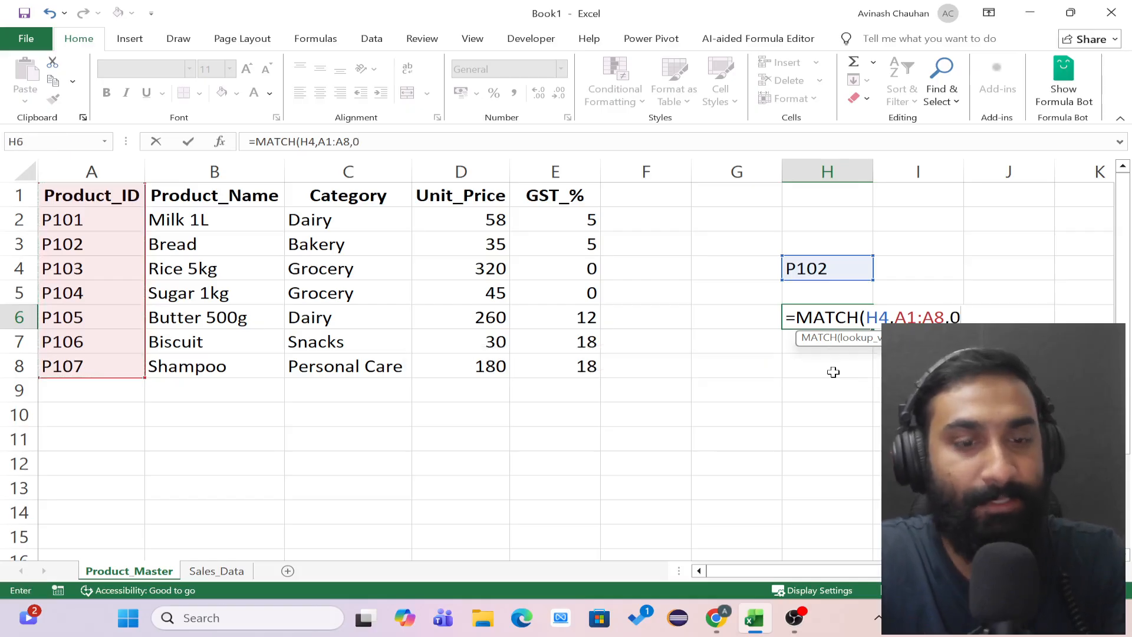
{"action": "type", "text": ")"}
{"action": "key", "text": "Tab"}
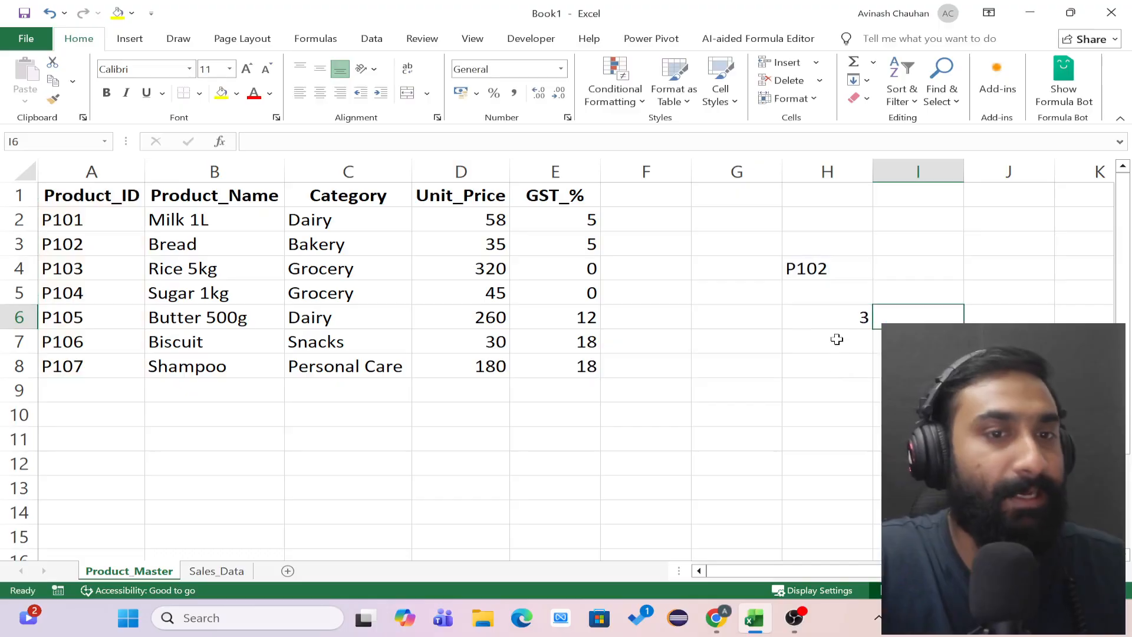
{"action": "key", "text": "Left"}
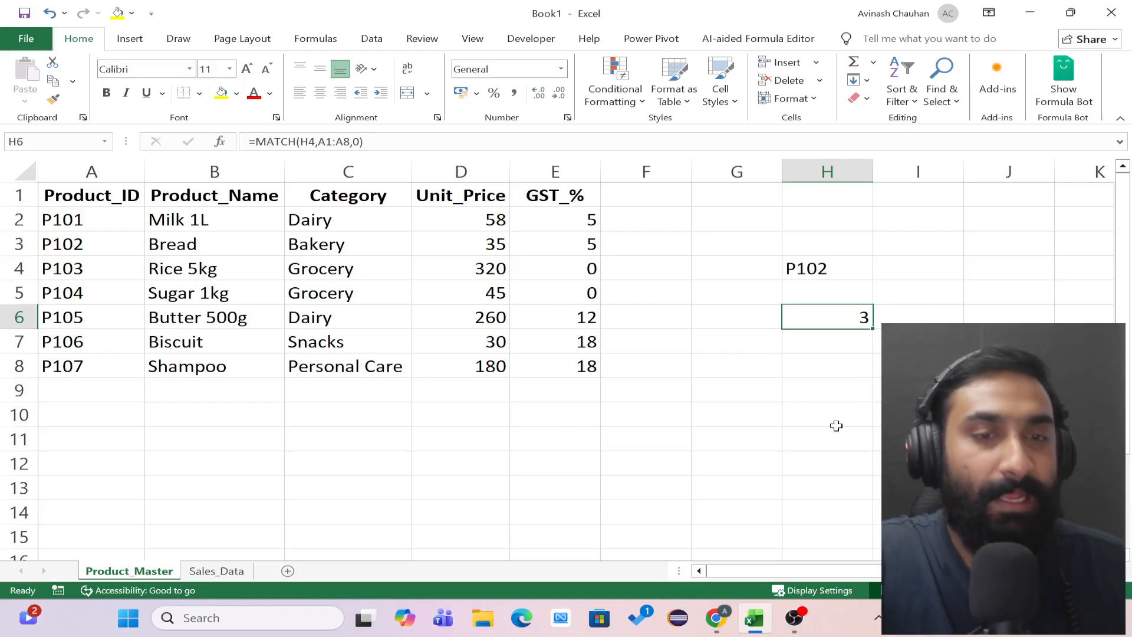
- Copy the Category header from C1 into H9 as a lookup value
{"action": "left_click", "coordinate": [358, 201]}
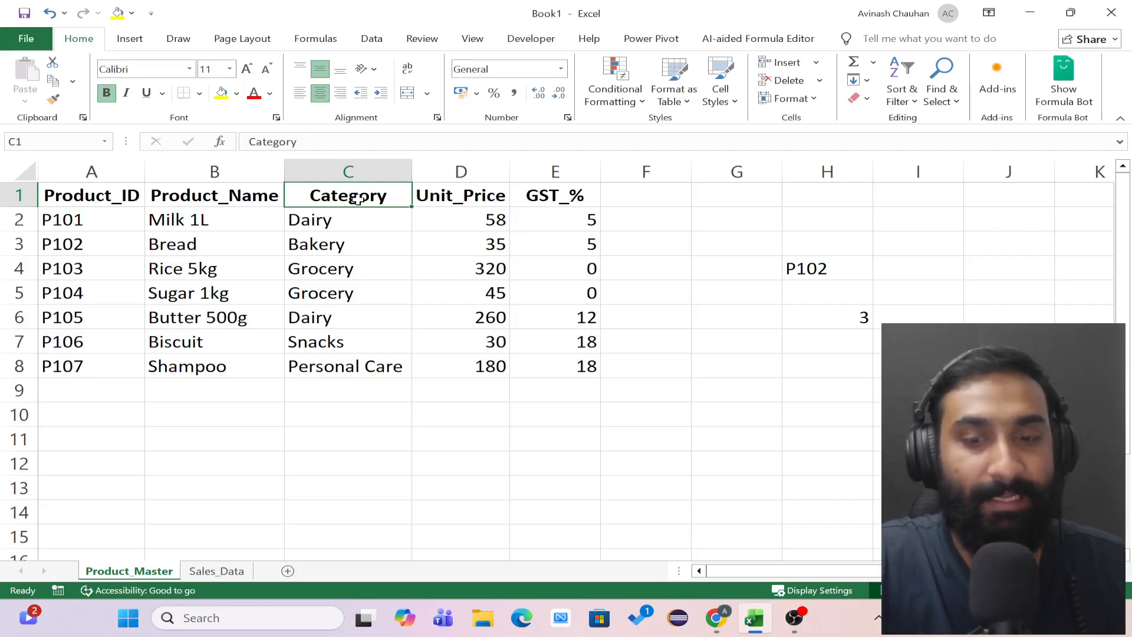
{"action": "key", "text": "ctrl+c"}
{"action": "left_click", "coordinate": [814, 384]}
{"action": "key", "text": "ctrl+v"}
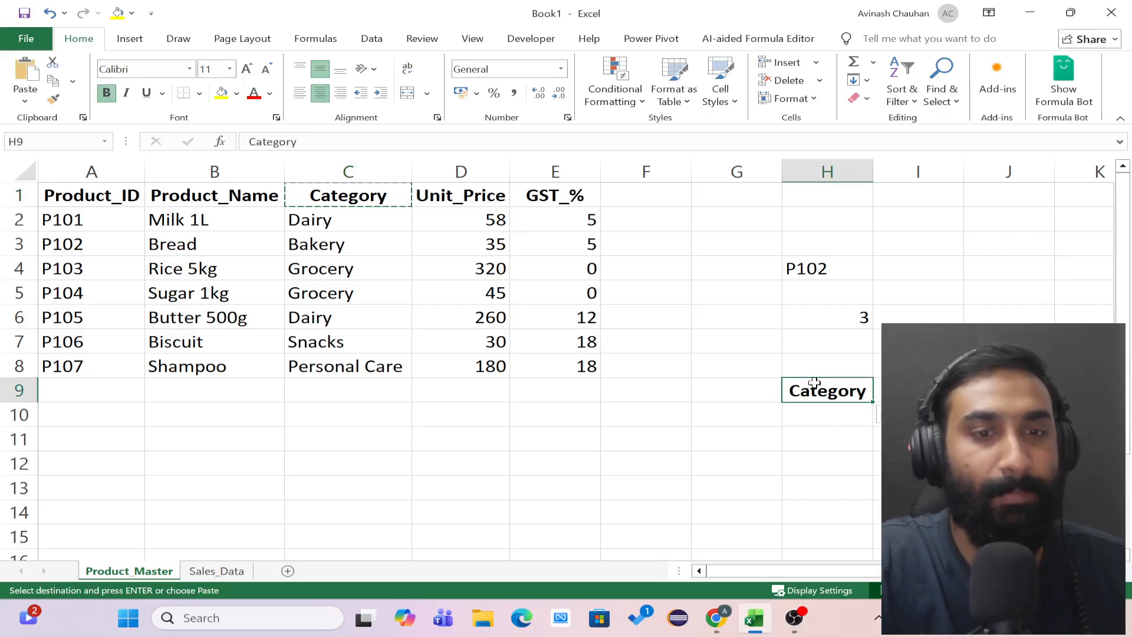
- Enter the formula =MATCH(H9,A1:E1,0) in H11 to locate the Category header within the header row
{"action": "left_click", "coordinate": [805, 441]}
{"action": "type", "text": "="}
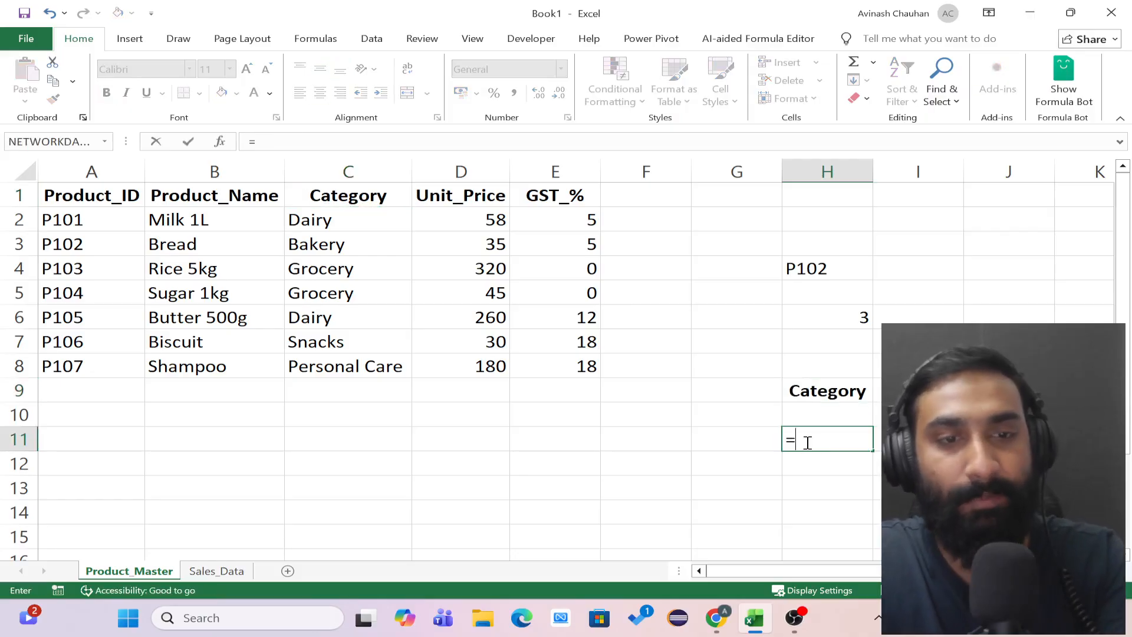
{"action": "type", "text": "MATCH"}
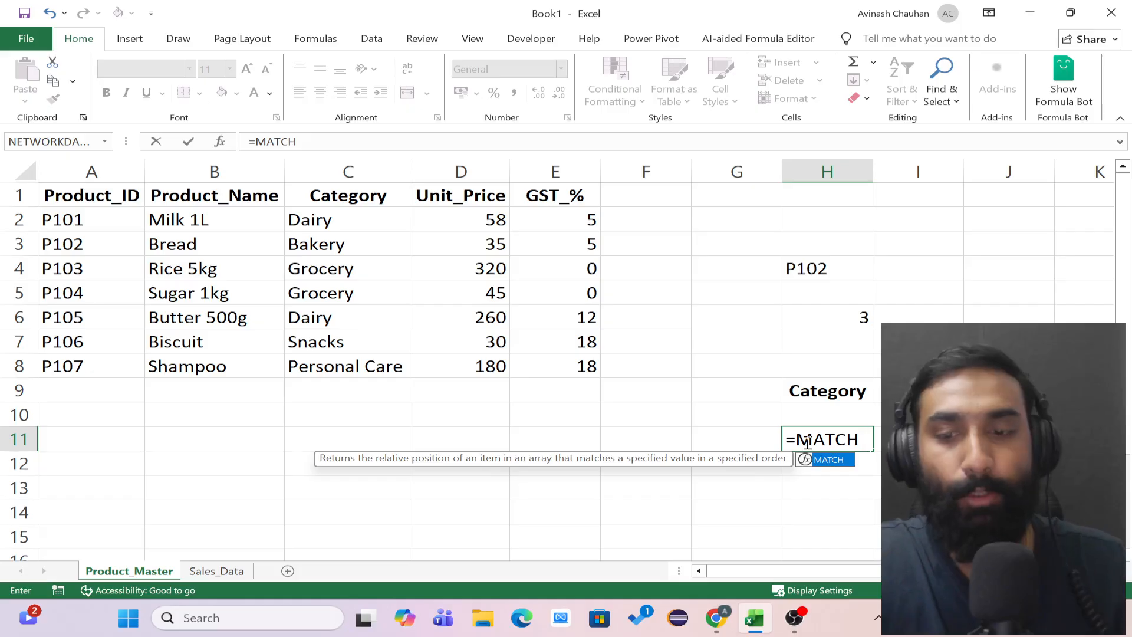
{"action": "type", "text": "("}
{"action": "left_click", "coordinate": [838, 390]}
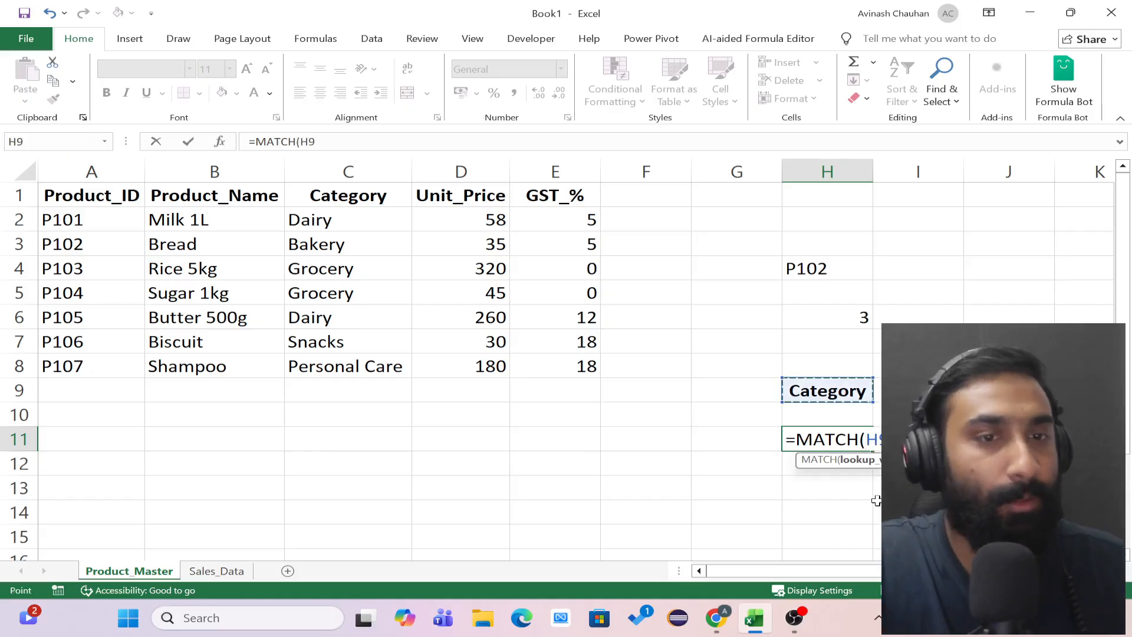
{"action": "type", "text": ","}
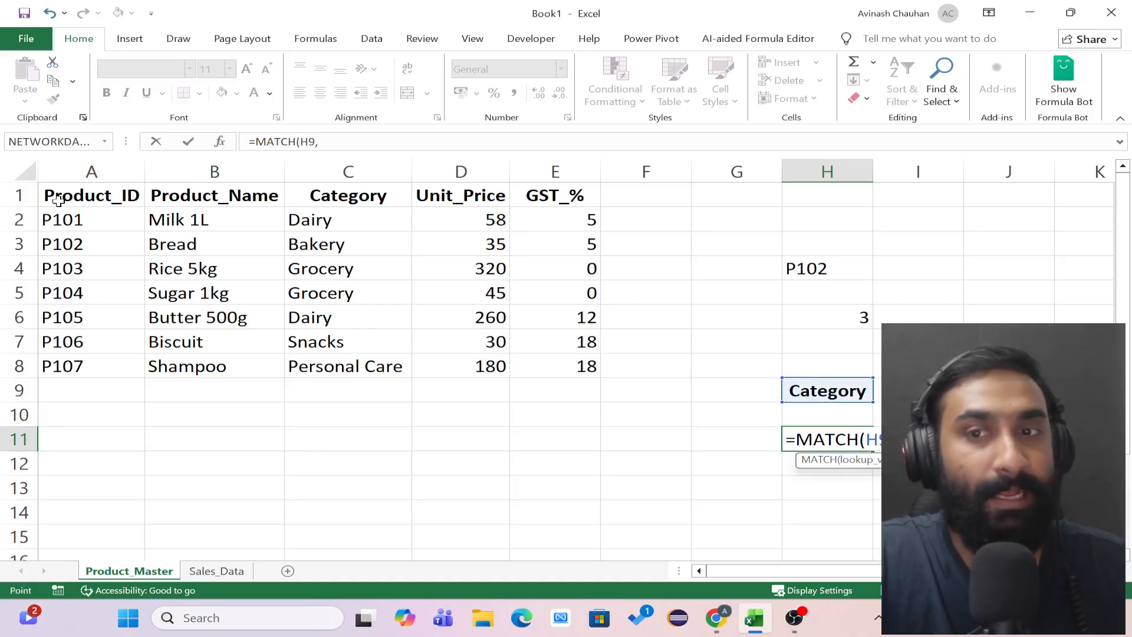
{"action": "left_click_drag", "start_coordinate": [65, 195], "coordinate": [570, 191]}
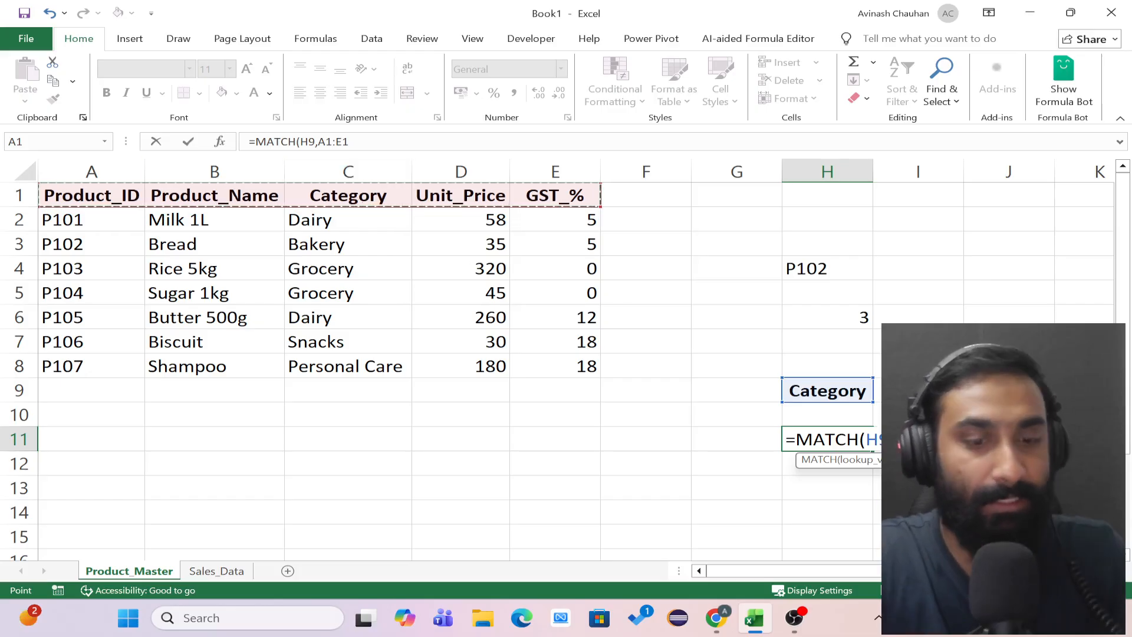
{"action": "type", "text": ",0"}
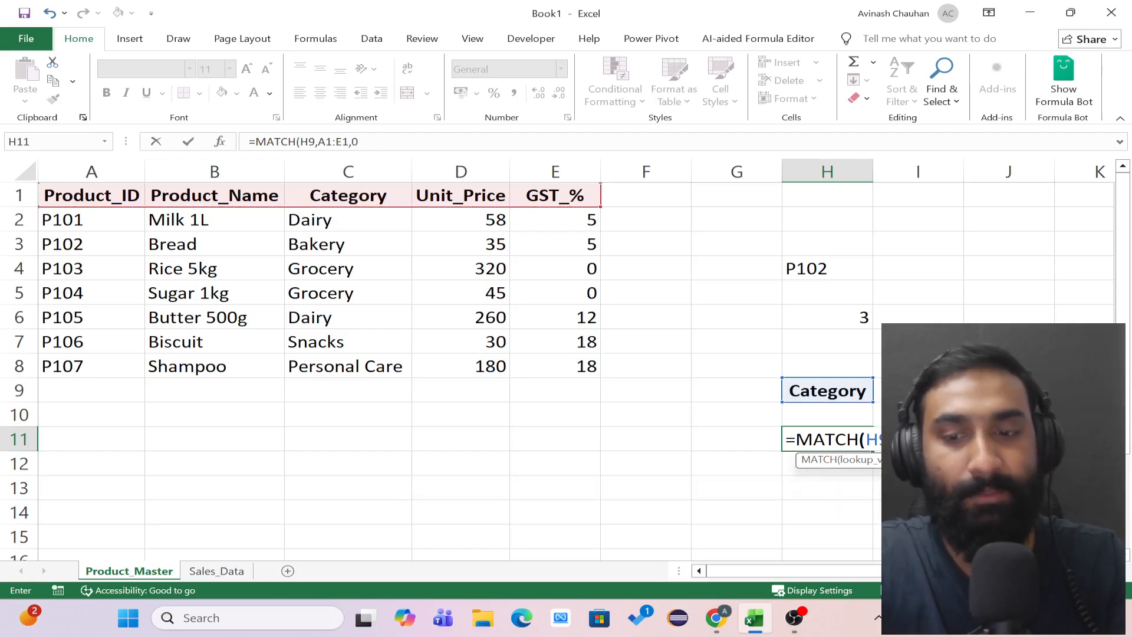
{"action": "key", "text": "Tab"}
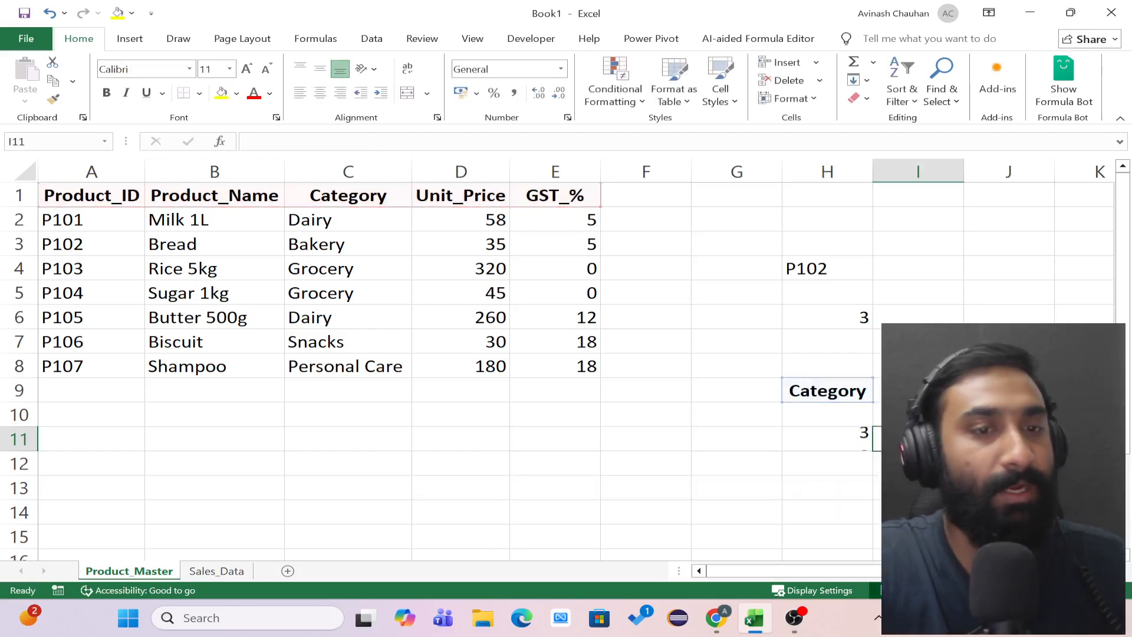
{"action": "left_click", "coordinate": [840, 443]}
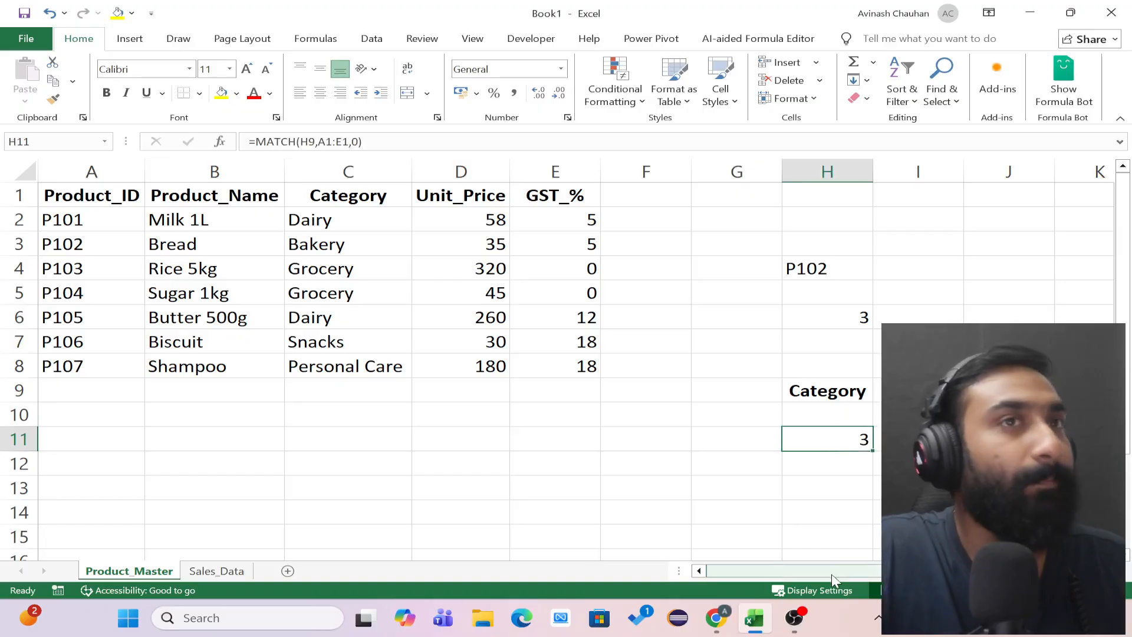
- Clear the existing GST_% formulas from G2:G5 on the Sales_Data sheet
{"action": "left_click", "coordinate": [213, 571]}
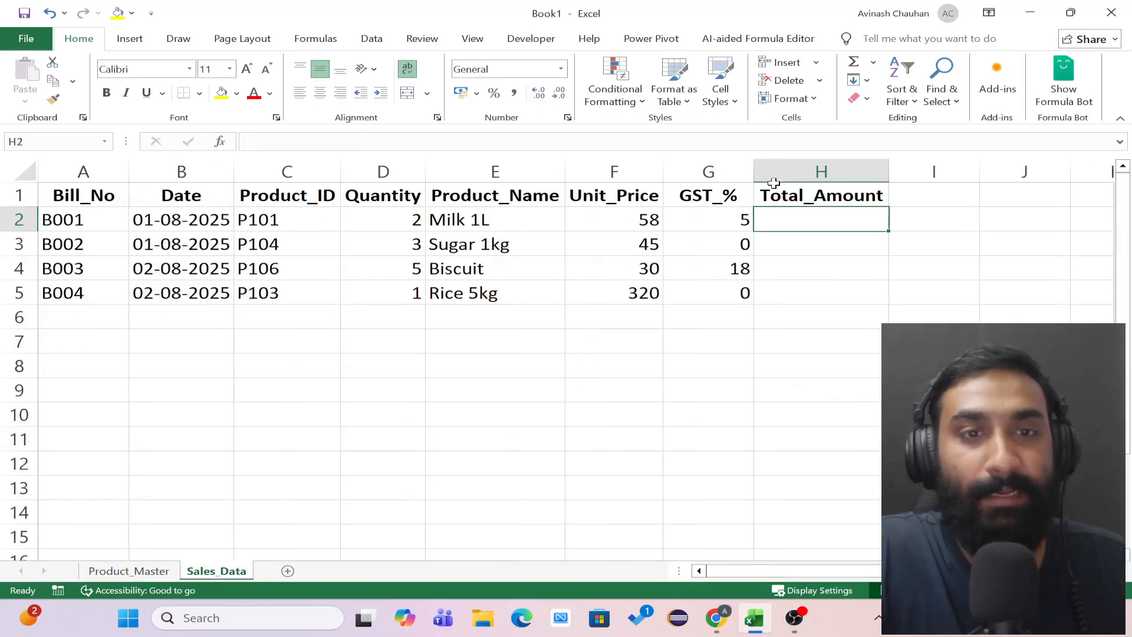
{"action": "left_click", "coordinate": [612, 229]}
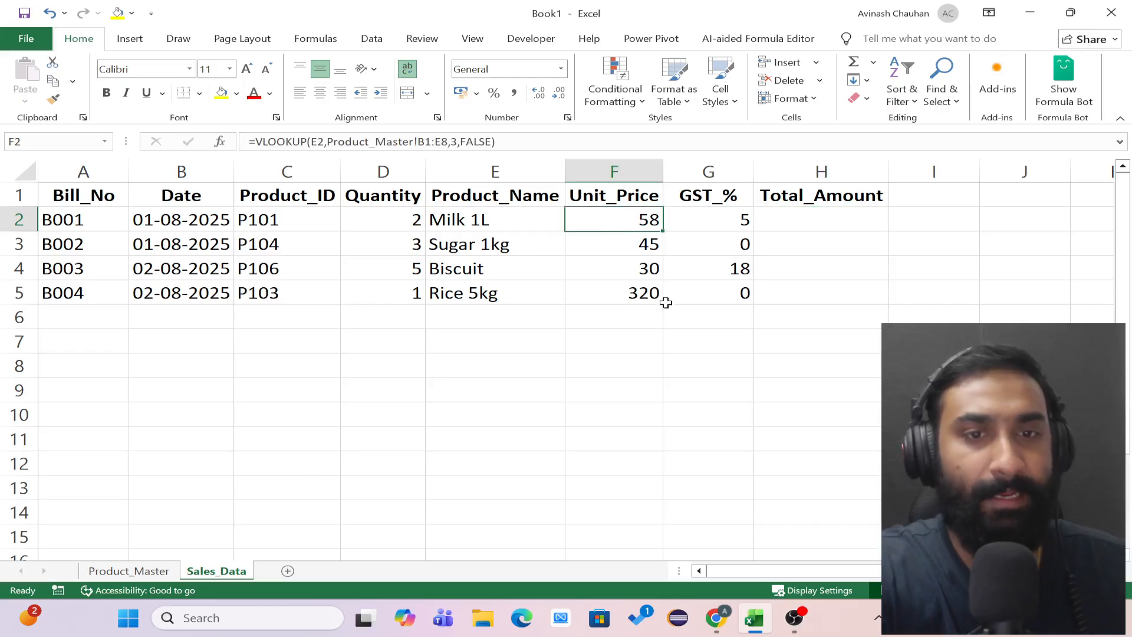
{"action": "left_click", "coordinate": [710, 297]}
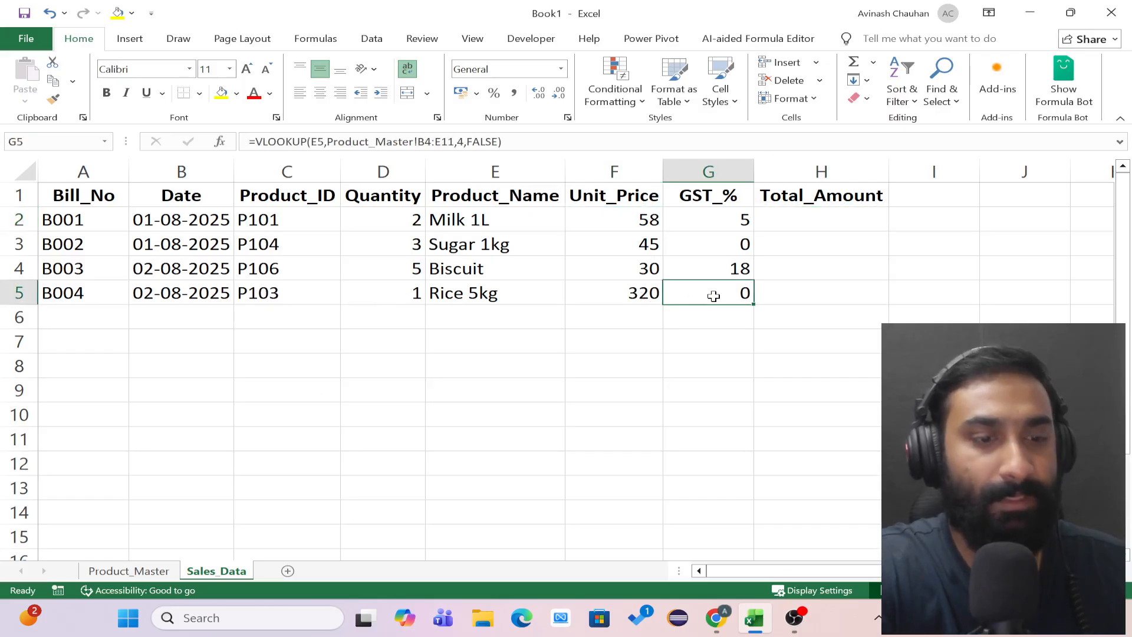
{"action": "key", "text": "BackSpace"}
{"action": "left_click", "coordinate": [728, 267]}
{"action": "key", "text": "BackSpace"}
{"action": "left_click", "coordinate": [737, 244]}
{"action": "key", "text": "BackSpace"}
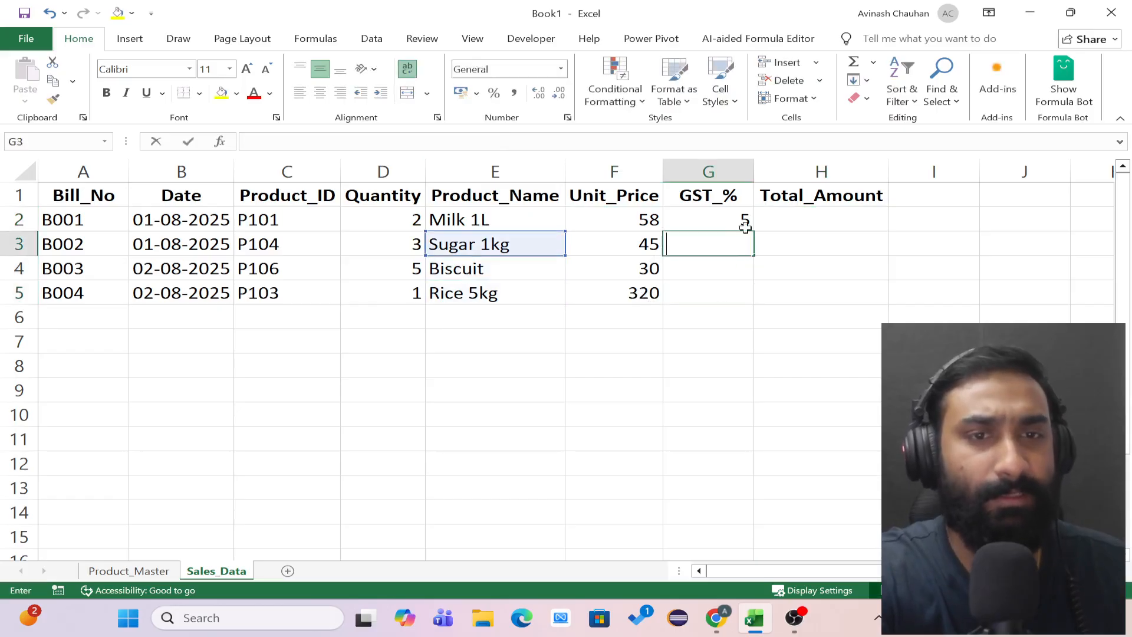
{"action": "left_click", "coordinate": [745, 228]}
{"action": "key", "text": "BackSpace"}
{"action": "left_click", "coordinate": [766, 274]}
- Begin a VLOOKUP formula in G2 of Sales_Data with lookup value C2 and table array Product_Master!A1:E8
{"action": "left_click", "coordinate": [710, 225]}
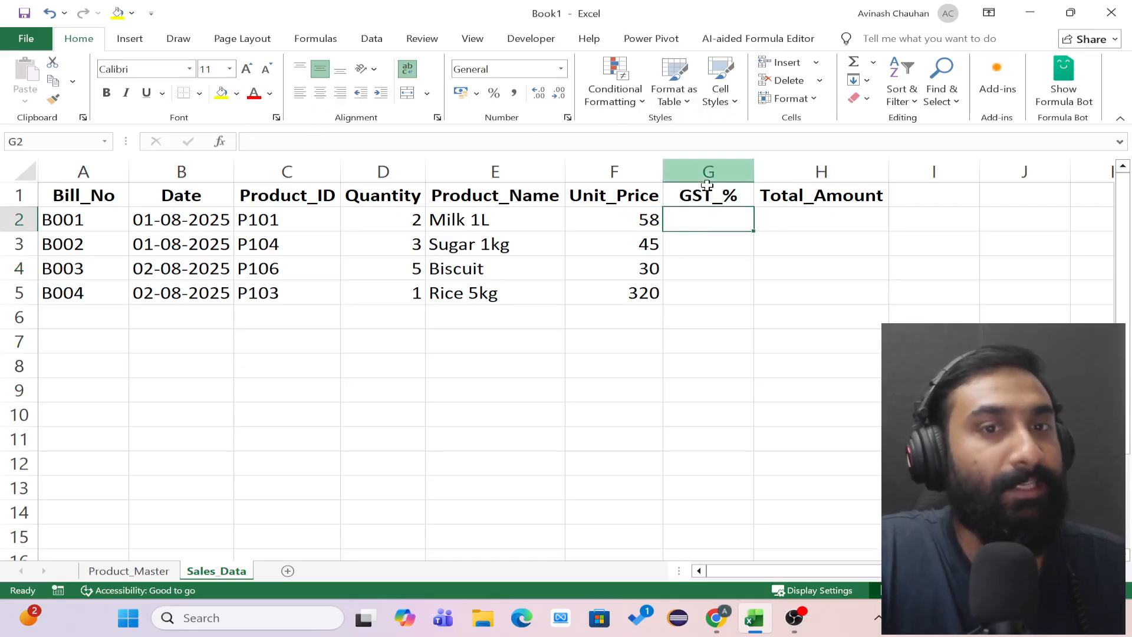
{"action": "left_click", "coordinate": [717, 199]}
{"action": "left_click", "coordinate": [708, 217]}
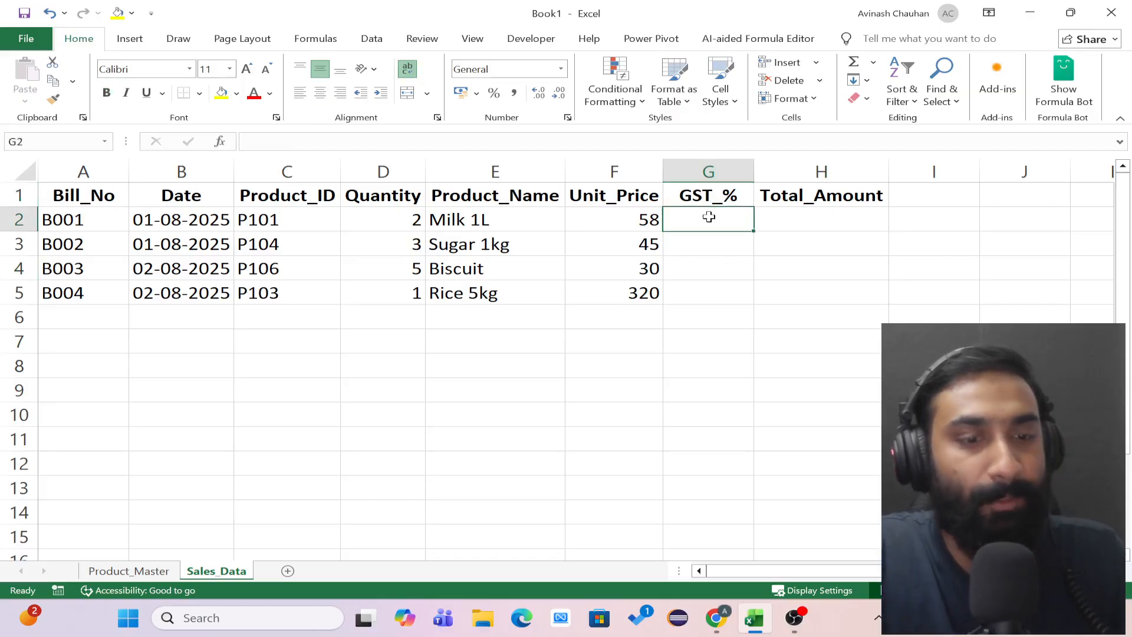
{"action": "type", "text": "=VLOOKUP("}
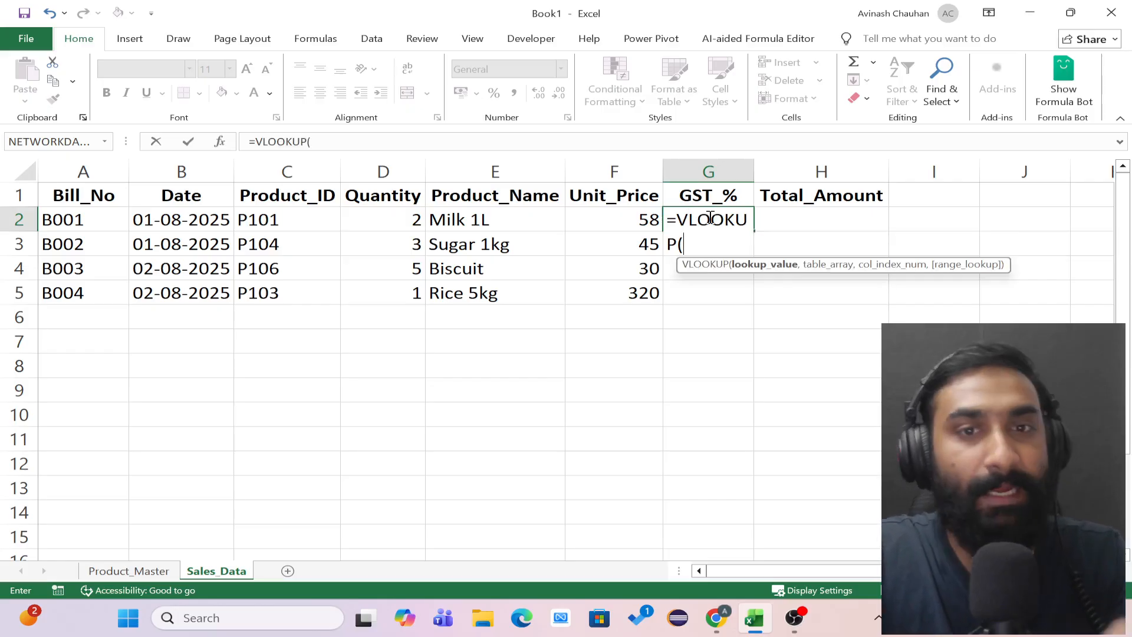
{"action": "left_click", "coordinate": [273, 221]}
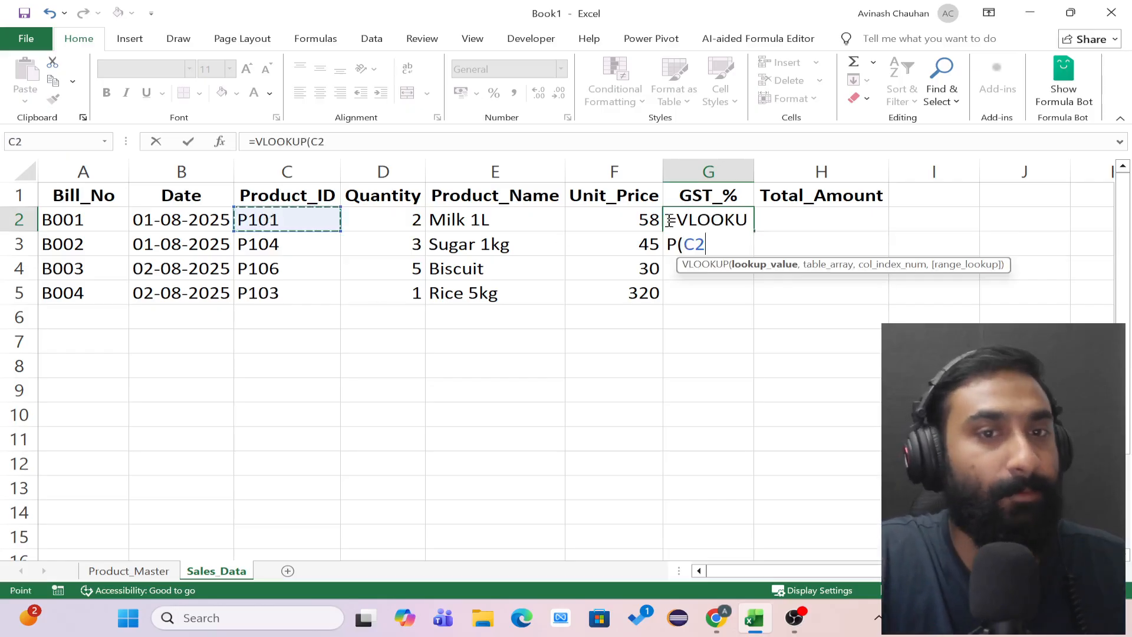
{"action": "type", "text": ","}
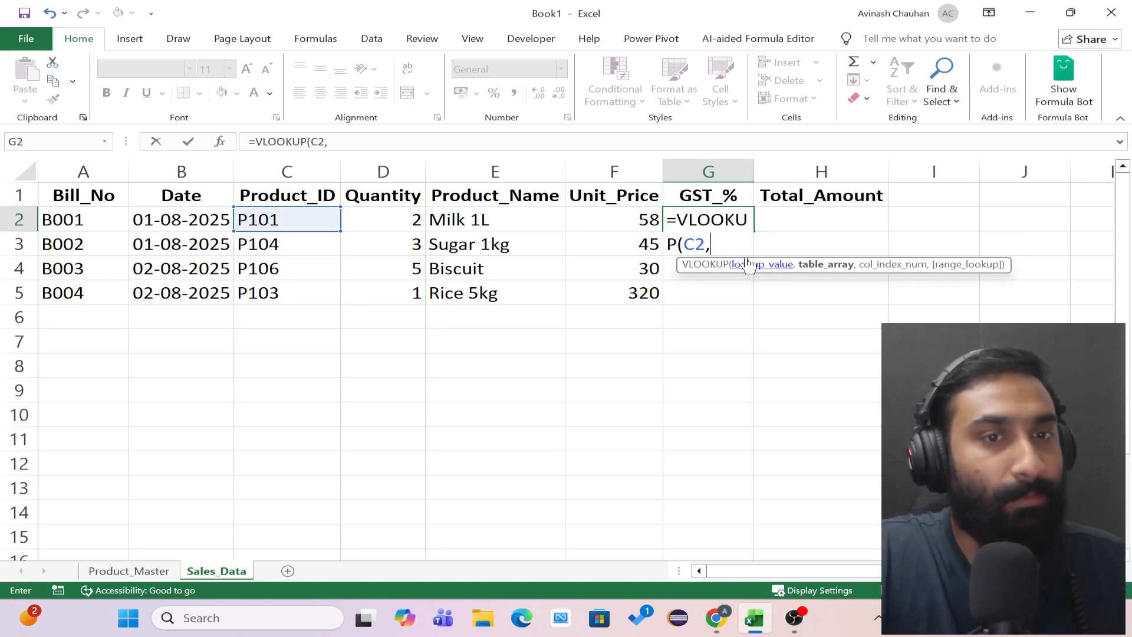
{"action": "left_click", "coordinate": [128, 571]}
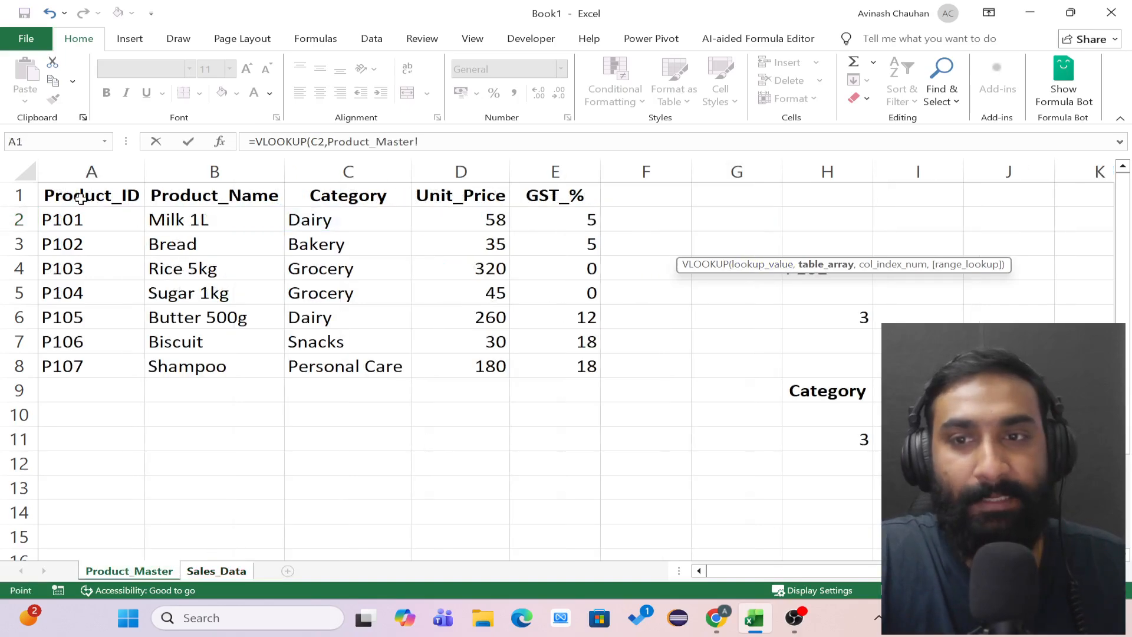
{"action": "mouse_move", "coordinate": [81, 199]}
{"action": "left_mouse_down"}
{"action": "mouse_move", "coordinate": [383, 328]}
{"action": "mouse_move", "coordinate": [548, 374]}
{"action": "left_mouse_up"}
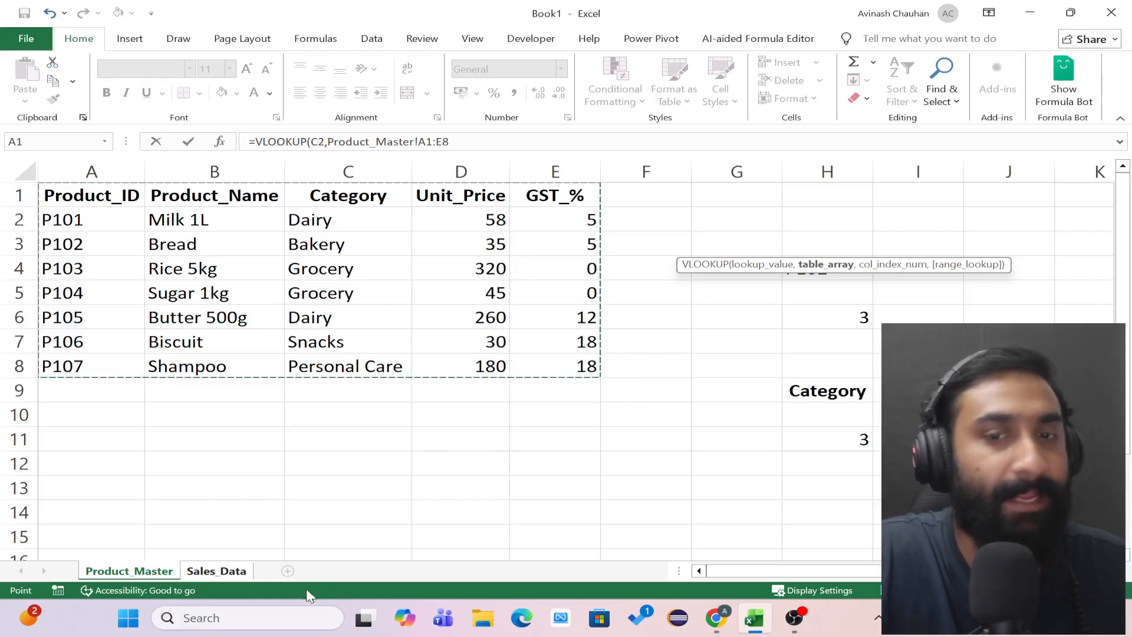
- Nest a MATCH function as the VLOOKUP's column index in G2, with the GST_% header Sales_Data!G1 as its lookup value
{"action": "left_click", "coordinate": [470, 142]}
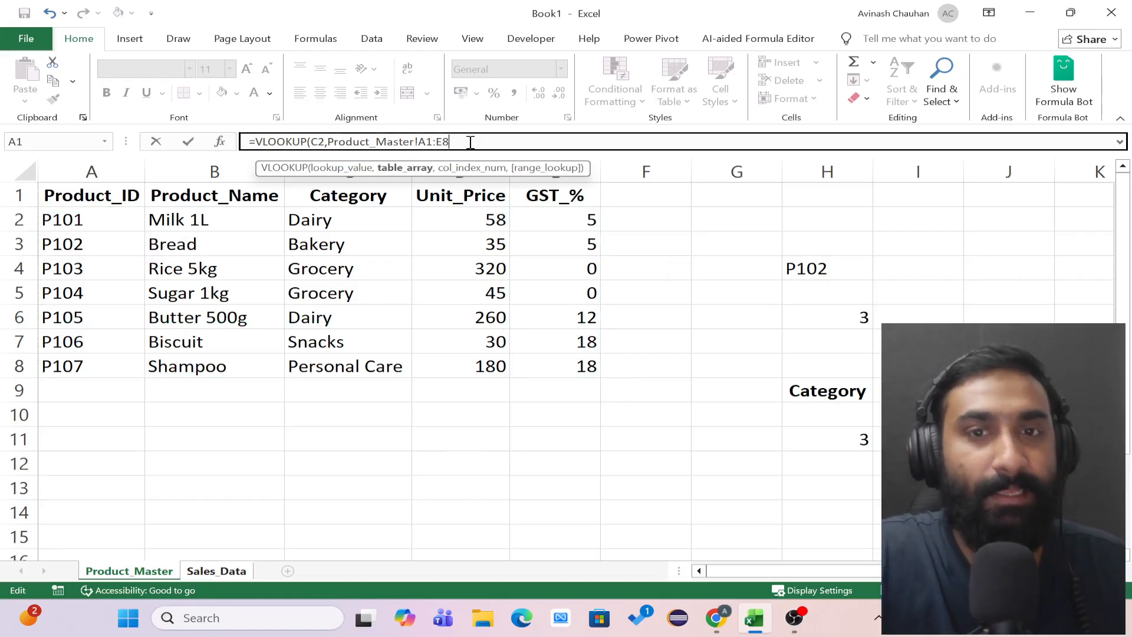
{"action": "type", "text": ",M"}
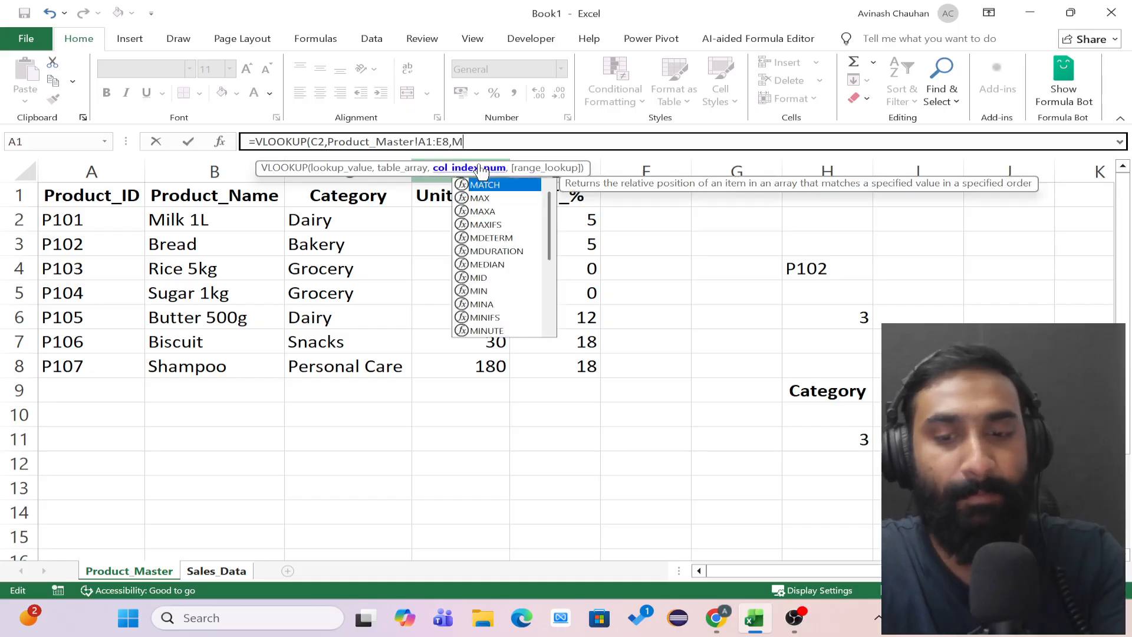
{"action": "type", "text": "ATCH"}
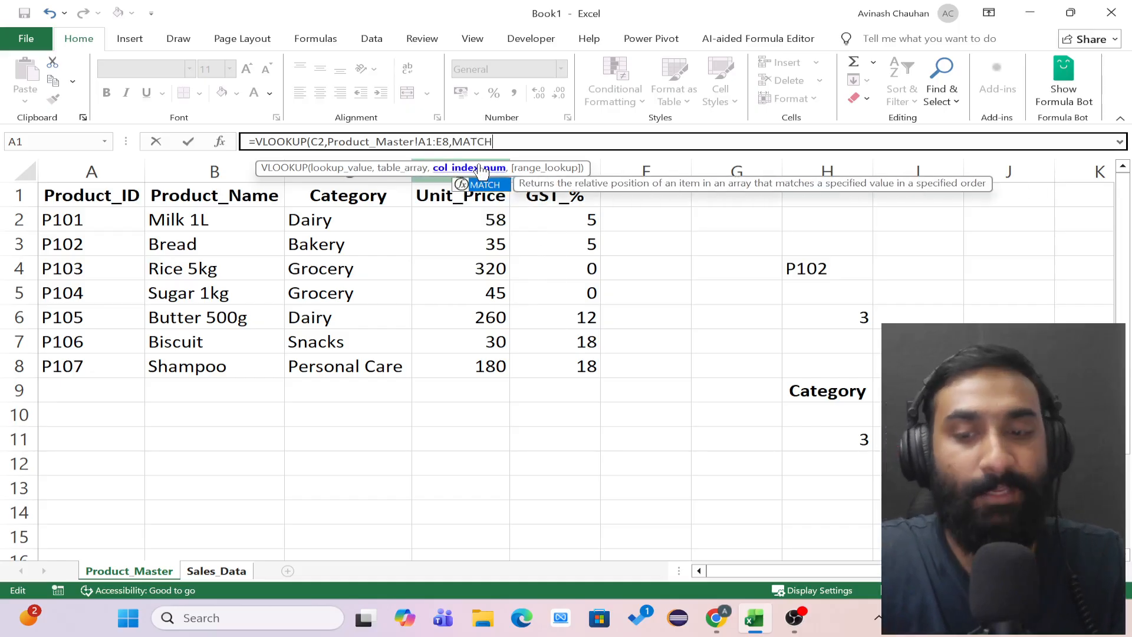
{"action": "type", "text": "("}
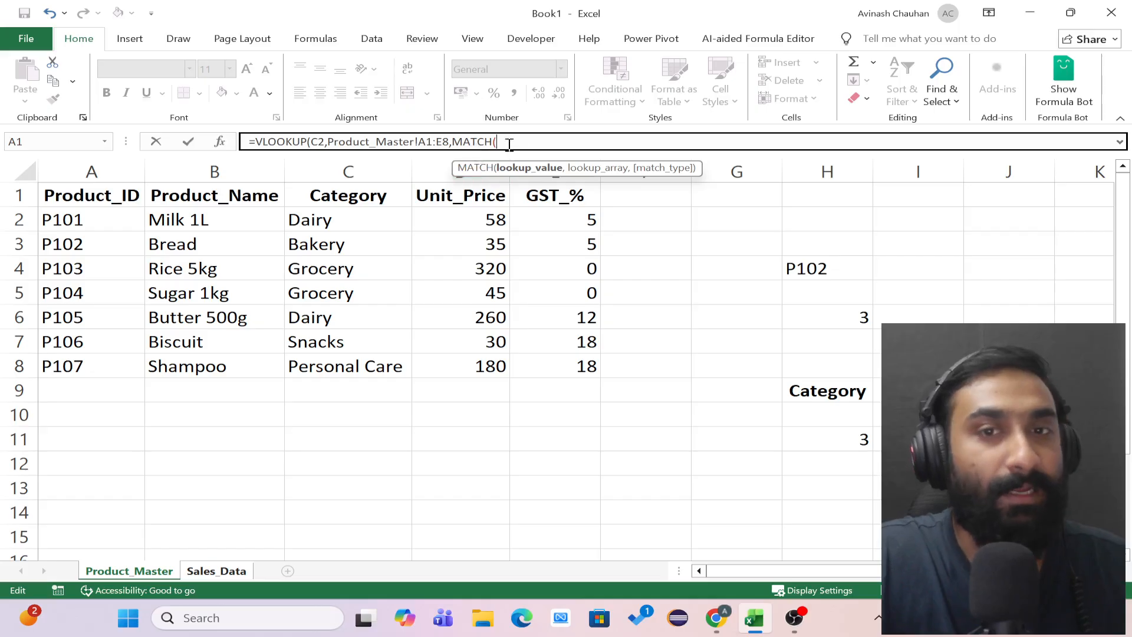
{"action": "left_click", "coordinate": [214, 571]}
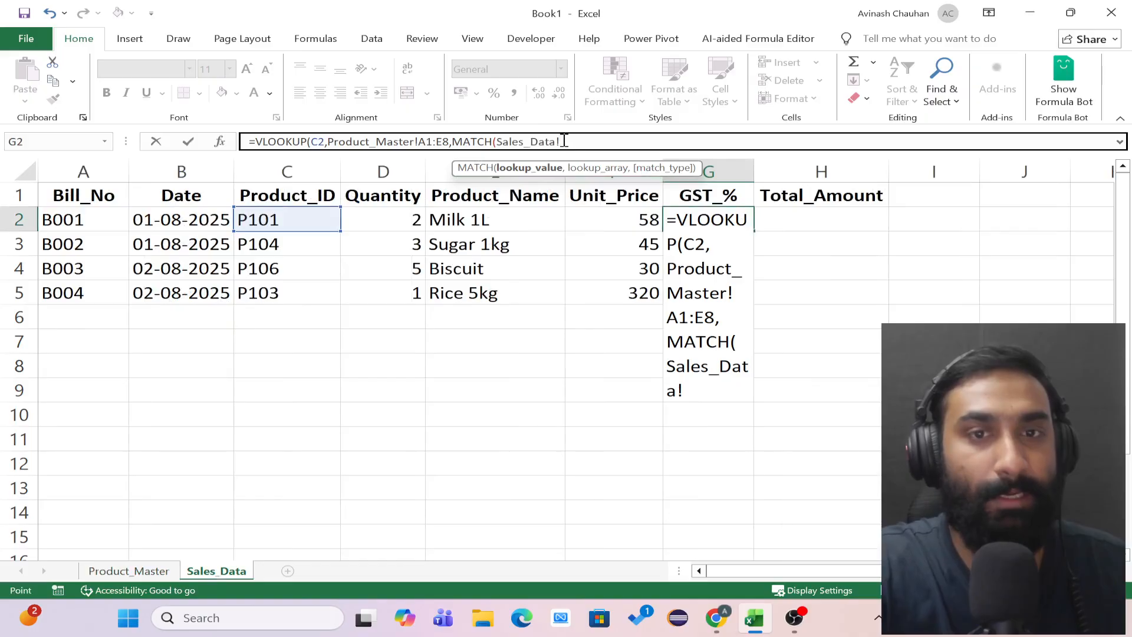
{"action": "left_click_drag", "start_coordinate": [561, 141], "coordinate": [498, 140]}
{"action": "key", "text": "BackSpace"}
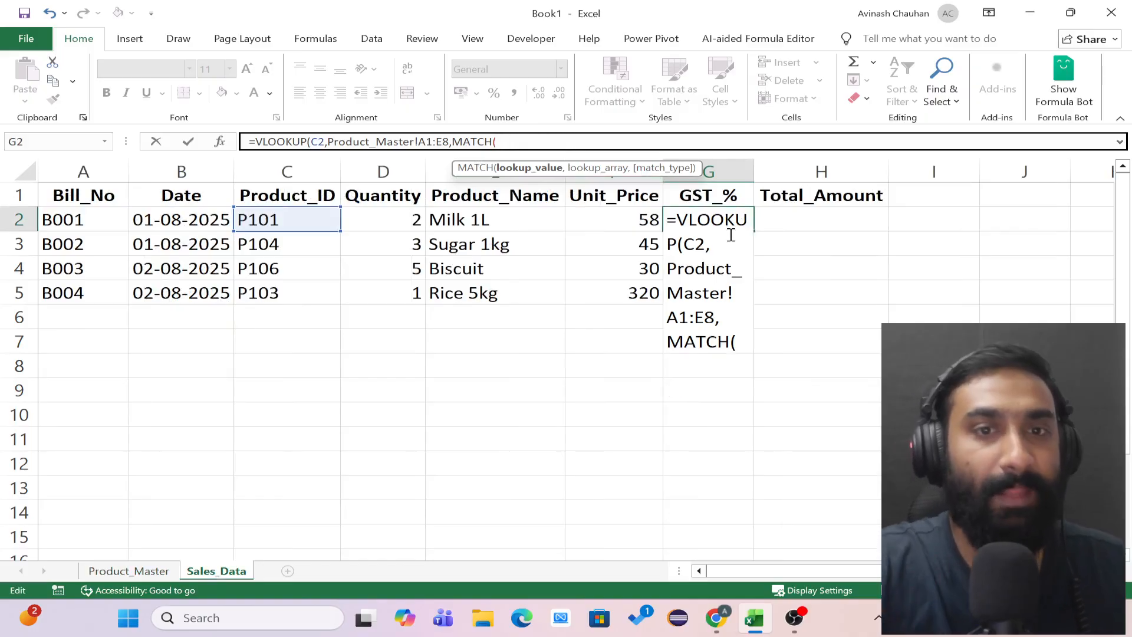
{"action": "left_click", "coordinate": [700, 196]}
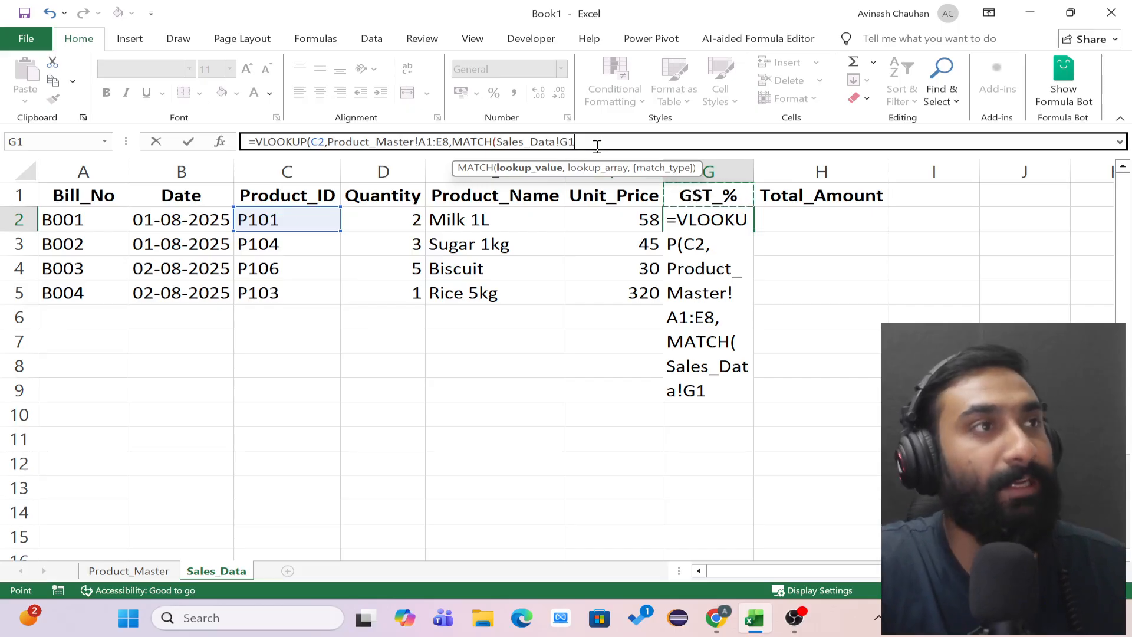
{"action": "type", "text": ","}
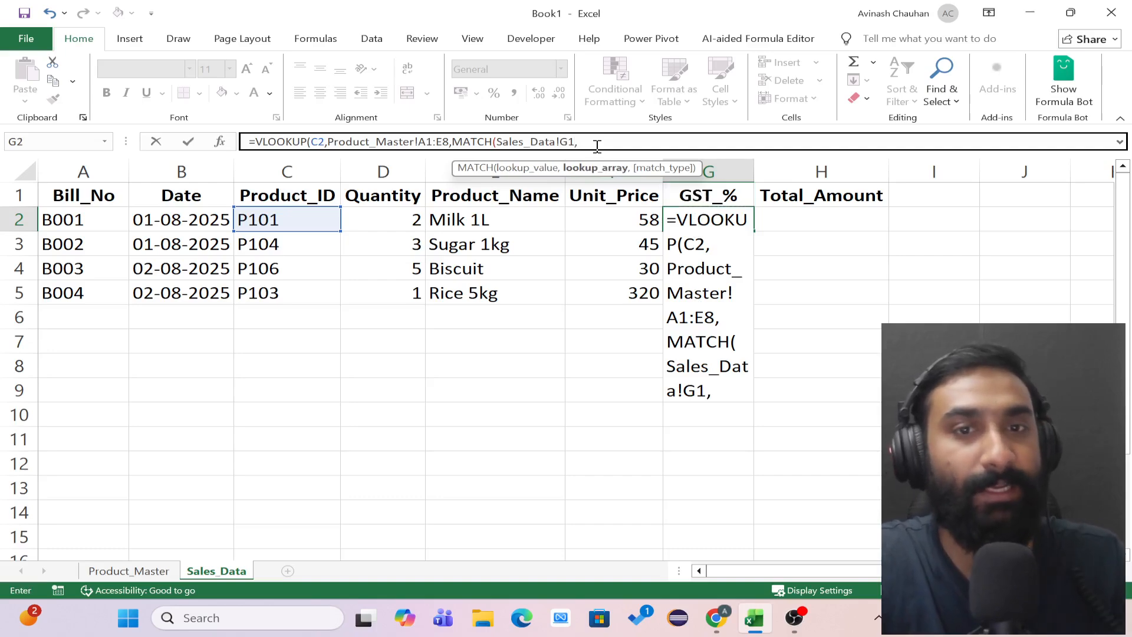
- Set the MATCH lookup array to the header row Product_Master!A1:E1 with match type 0 and close the function
{"action": "left_click", "coordinate": [121, 571]}
{"action": "left_click_drag", "start_coordinate": [551, 194], "coordinate": [582, 369]}
{"action": "left_click", "coordinate": [10, 195]}
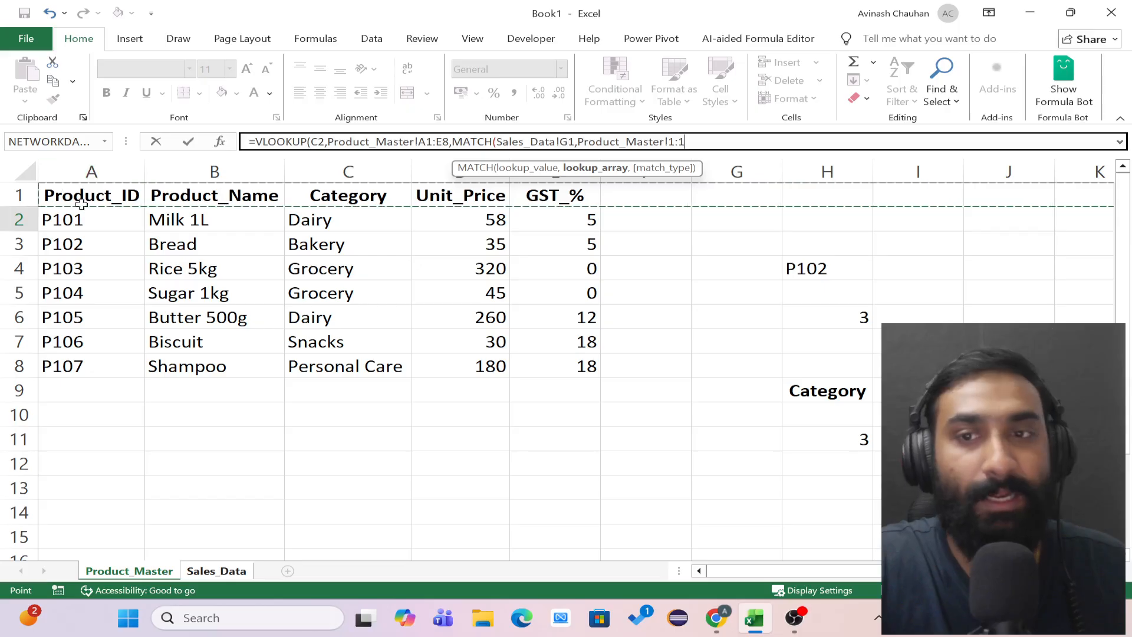
{"action": "left_click_drag", "start_coordinate": [81, 205], "coordinate": [580, 204]}
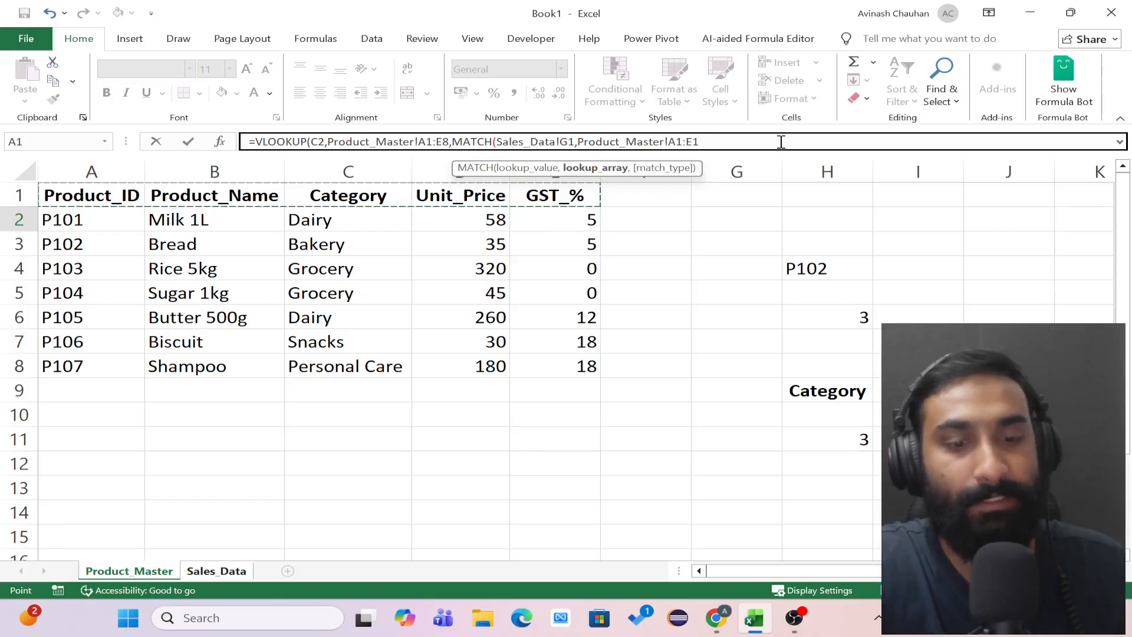
{"action": "type", "text": ",0"}
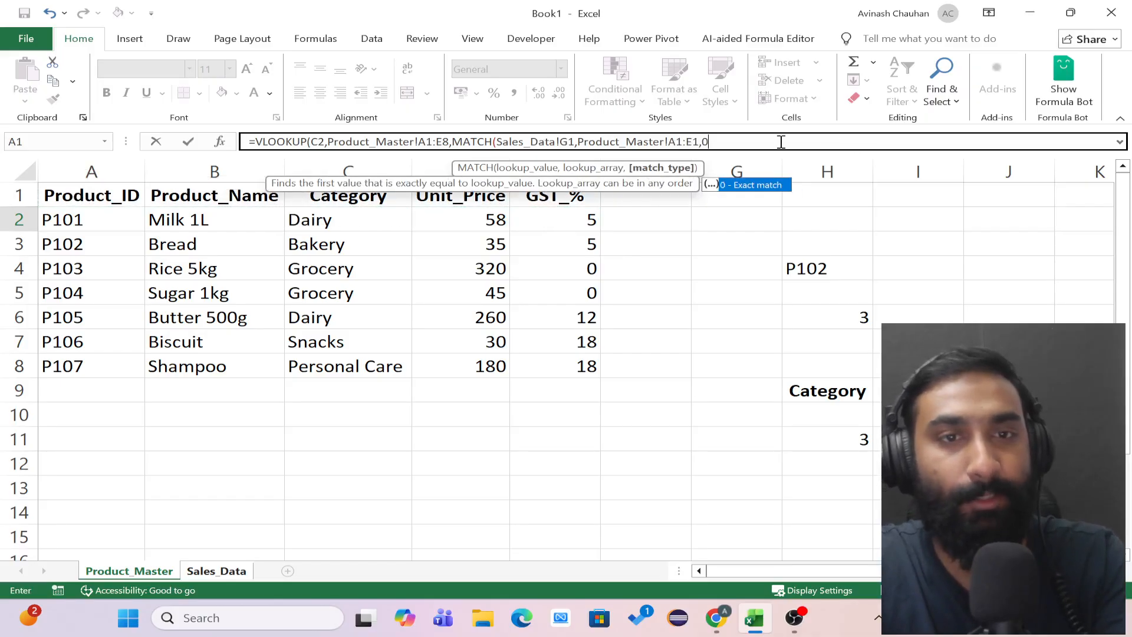
{"action": "type", "text": ")"}
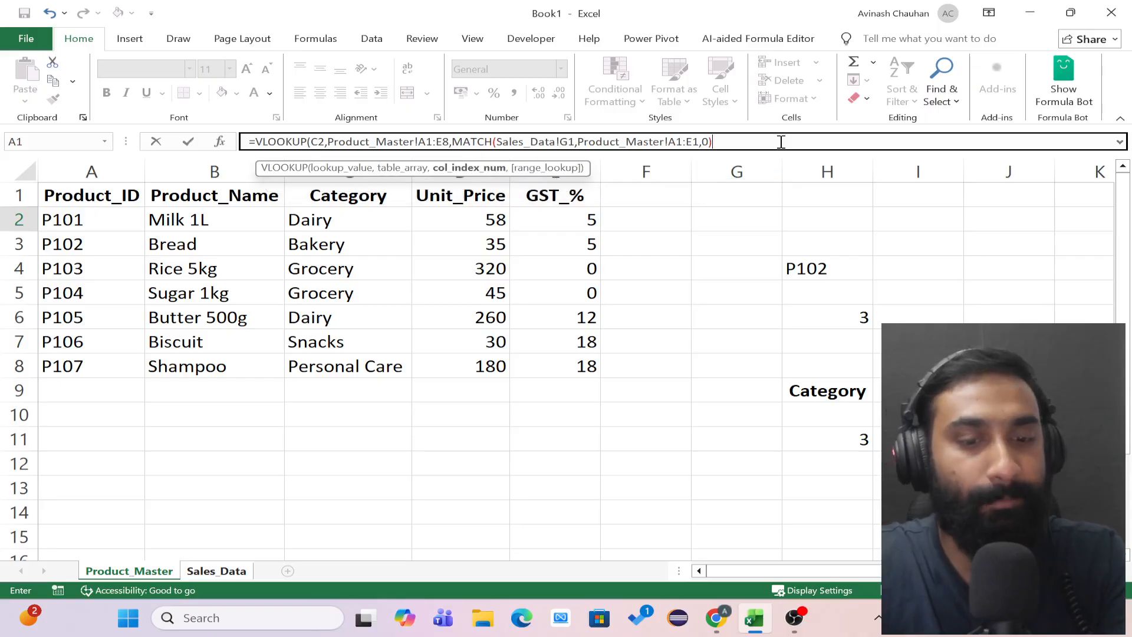
- Complete the VLOOKUP in G2 with range lookup FALSE and enter the formula
{"action": "type", "text": ","}
{"action": "key", "text": "Down"}
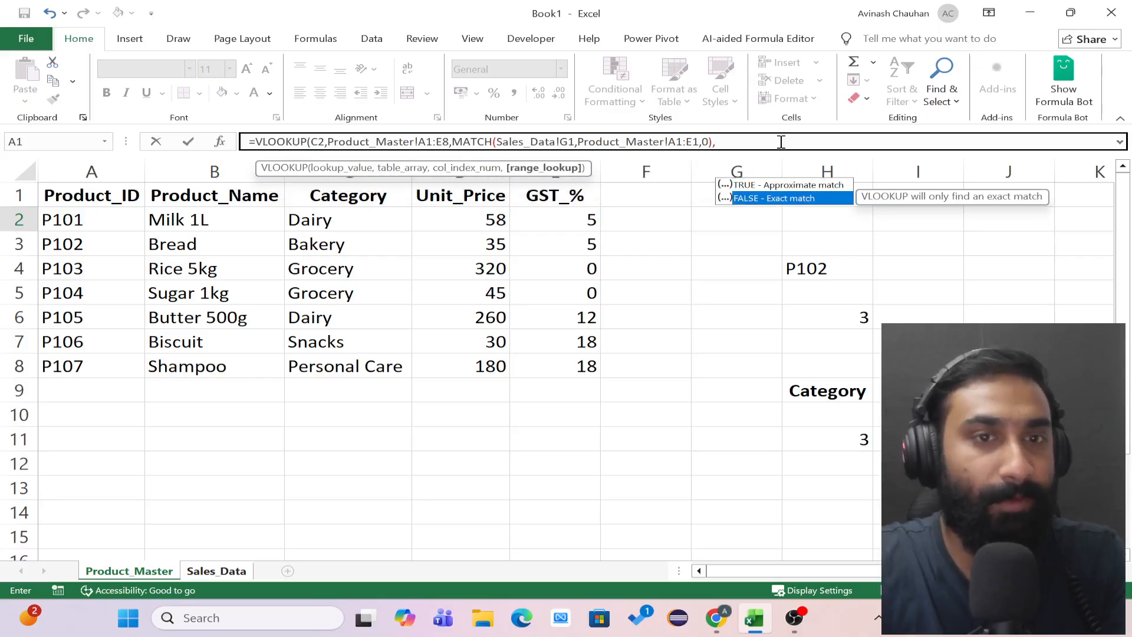
{"action": "key", "text": "Tab"}
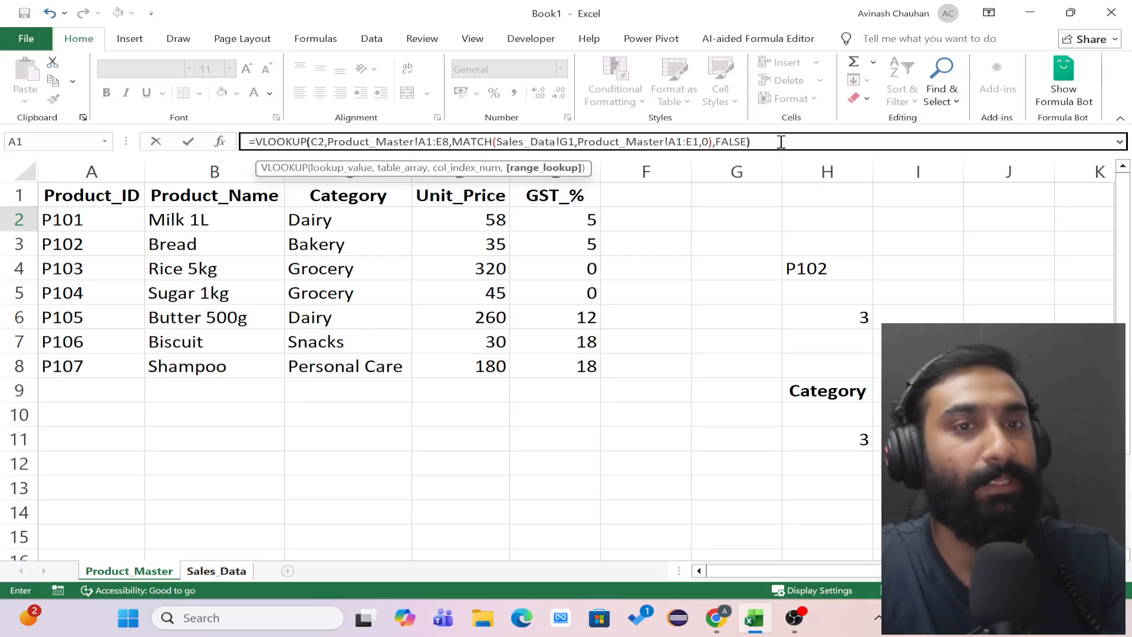
{"action": "type", "text": ")"}
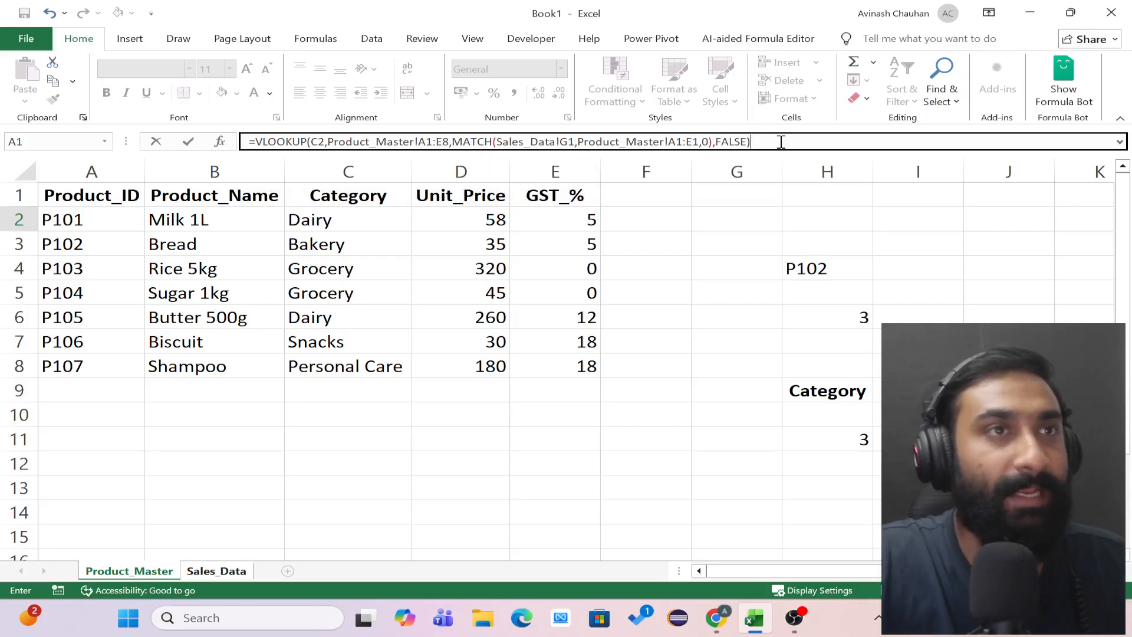
{"action": "key", "text": "Return"}
- Fill the G2 formula down through G5 and inspect the copied formulas in G3 and G4
{"action": "left_click", "coordinate": [716, 222]}
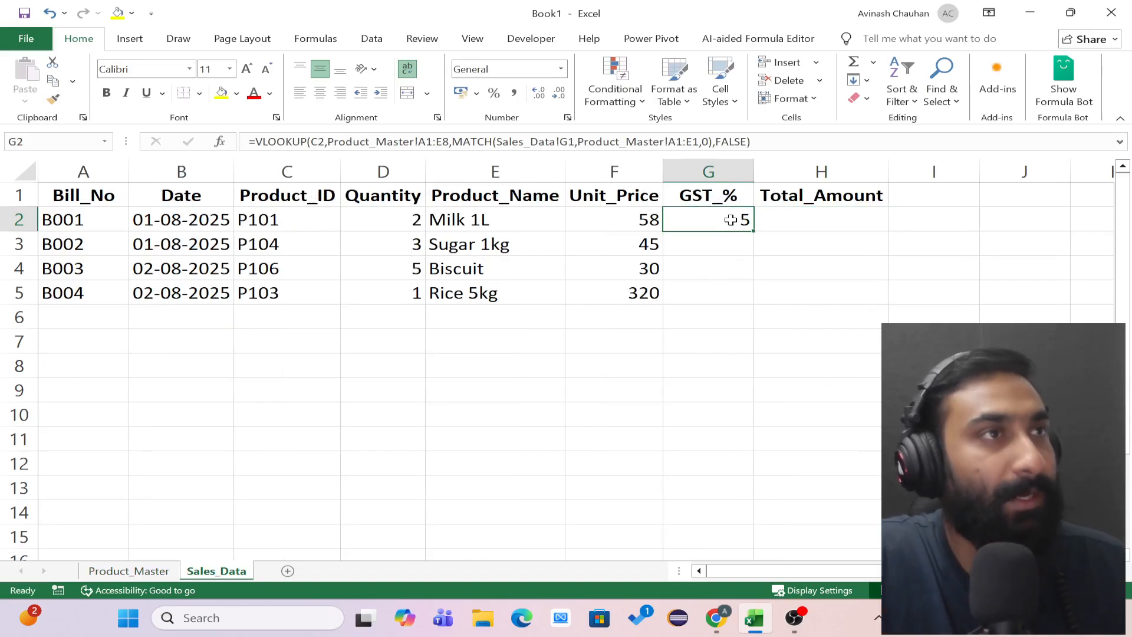
{"action": "double_click", "coordinate": [753, 231]}
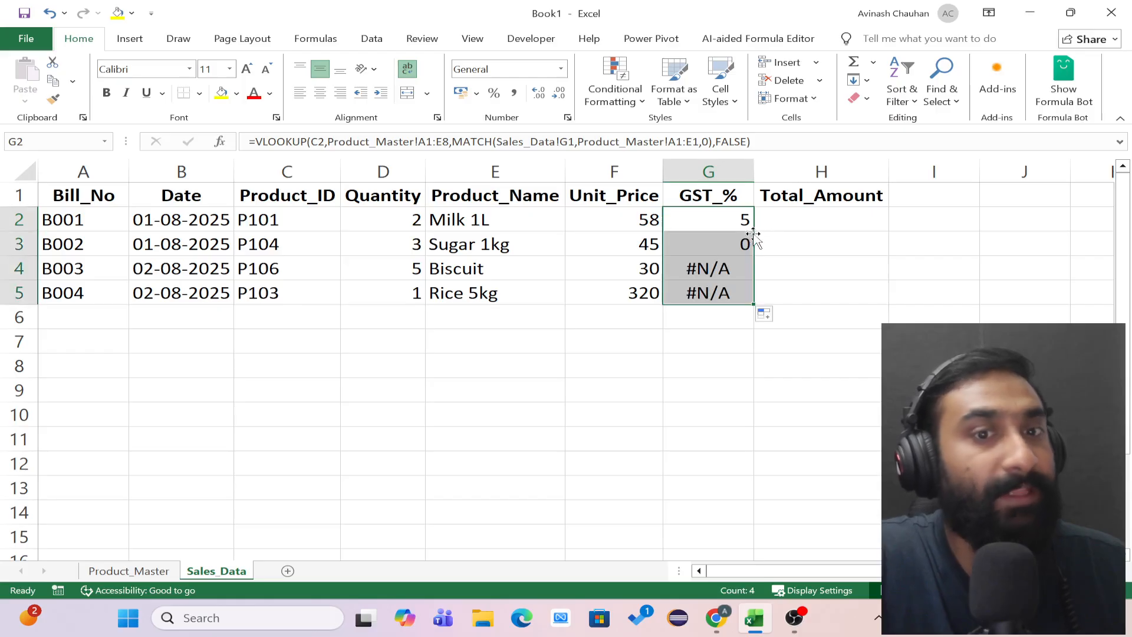
{"action": "left_click", "coordinate": [720, 272]}
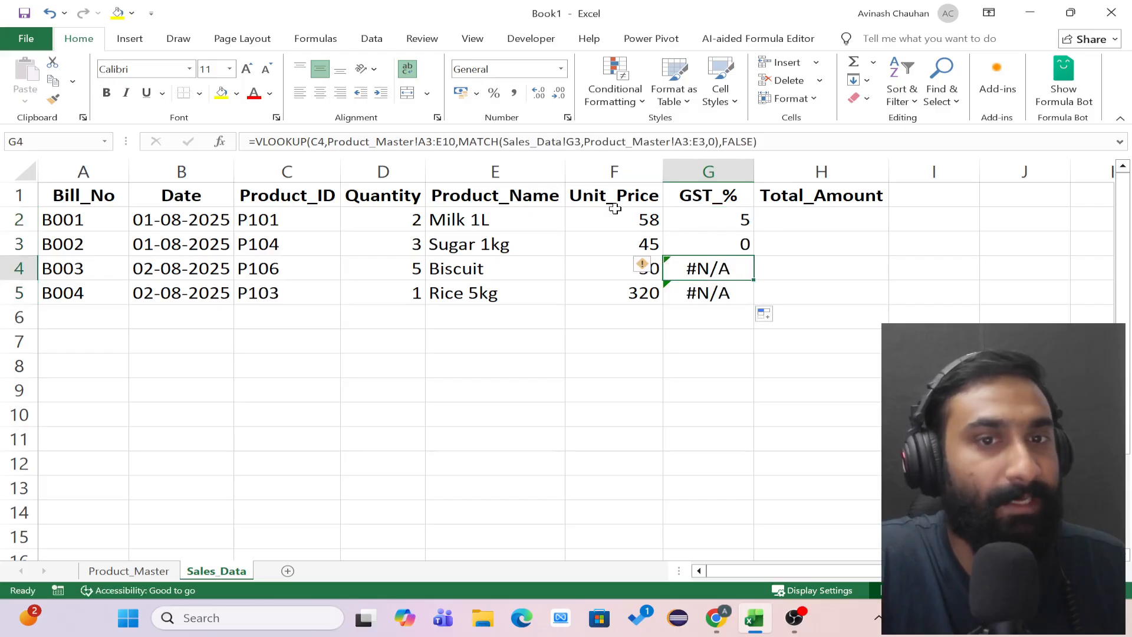
{"action": "left_click", "coordinate": [725, 245]}
{"action": "left_click", "coordinate": [729, 267]}
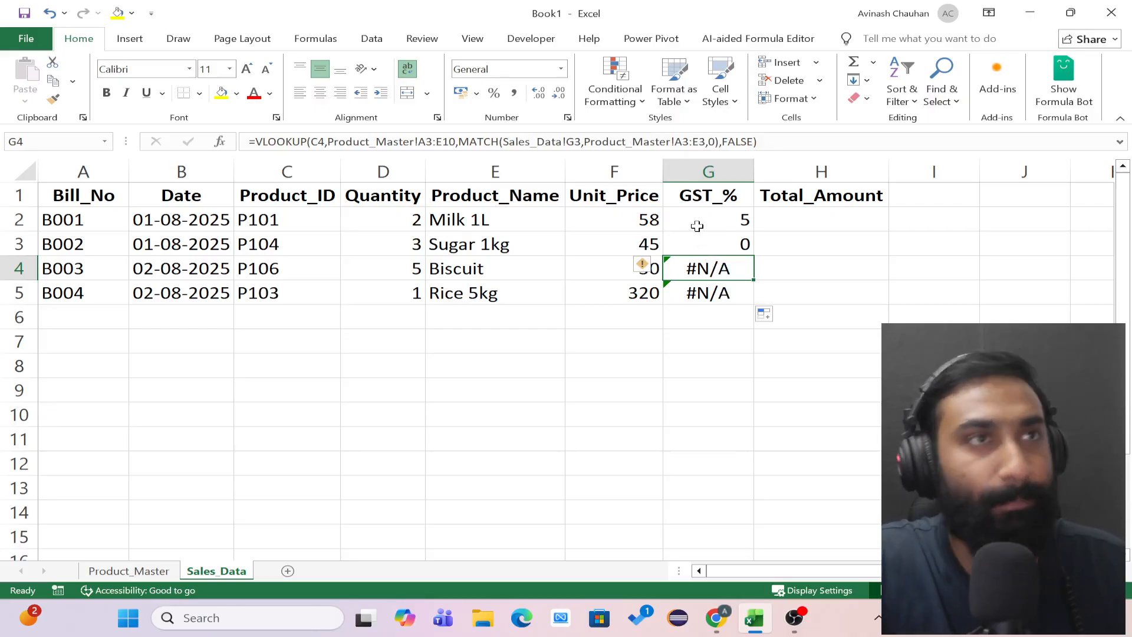
- Clear the VLOOKUP and MATCH formulas from the GST_% cells G2:G5
{"action": "key", "text": "BackSpace"}
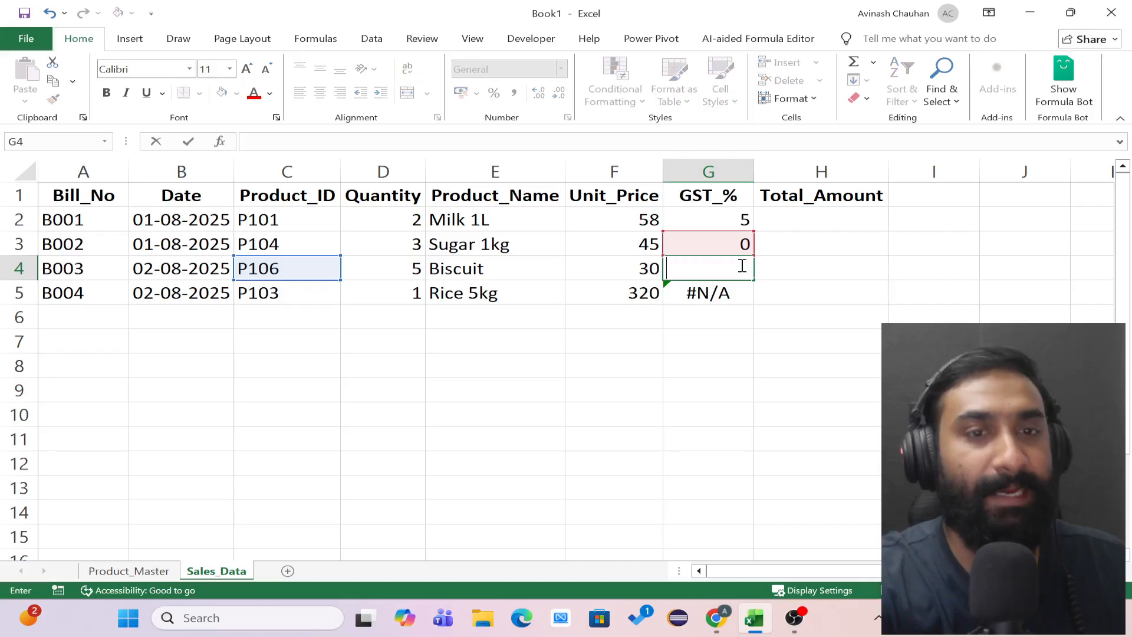
{"action": "key", "text": "Return"}
{"action": "key", "text": "BackSpace"}
{"action": "left_click", "coordinate": [738, 245]}
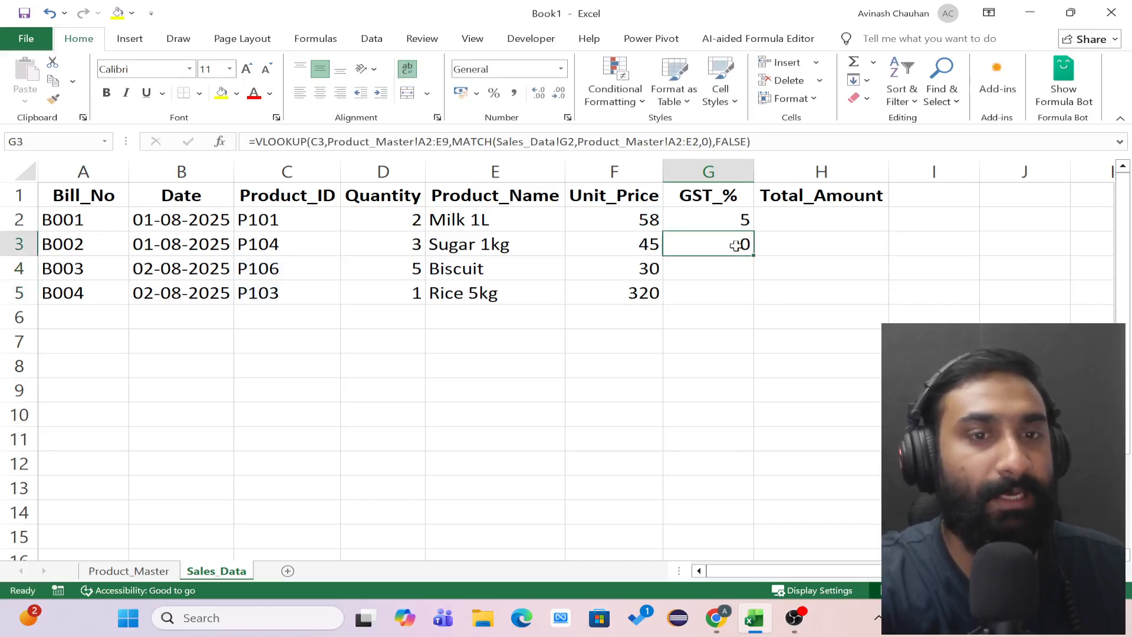
{"action": "key", "text": "BackSpace"}
{"action": "left_click", "coordinate": [738, 218]}
{"action": "key", "text": "BackSpace"}
{"action": "left_click", "coordinate": [613, 390]}
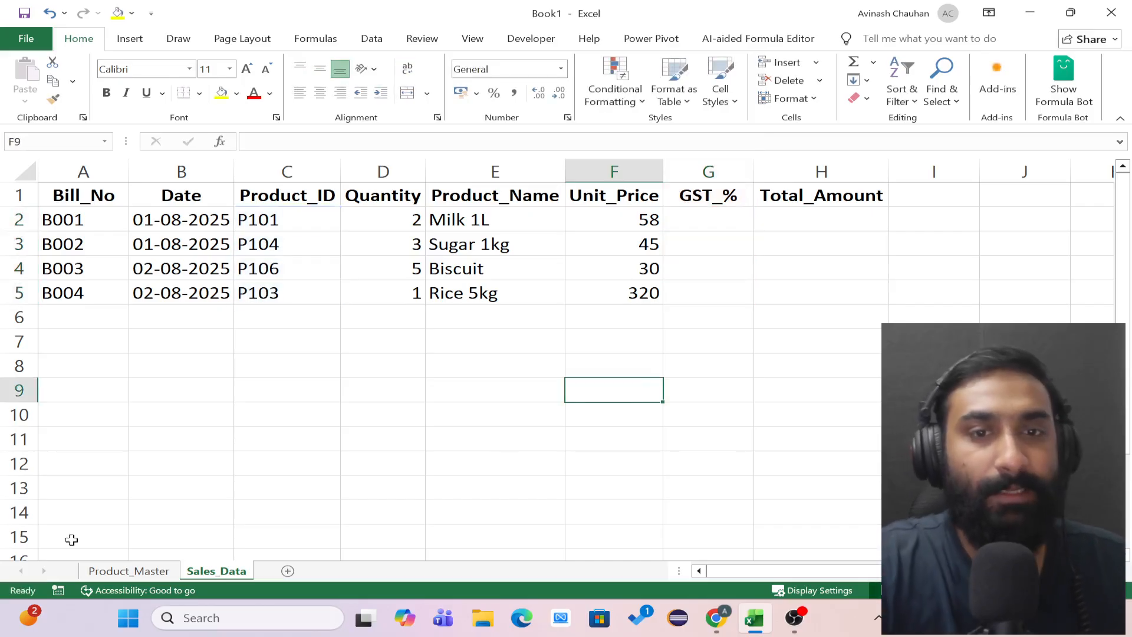
- Review the MATCH examples on Product_Master and compare them with the GST_% column on Sales_Data
{"action": "left_click", "coordinate": [129, 571]}
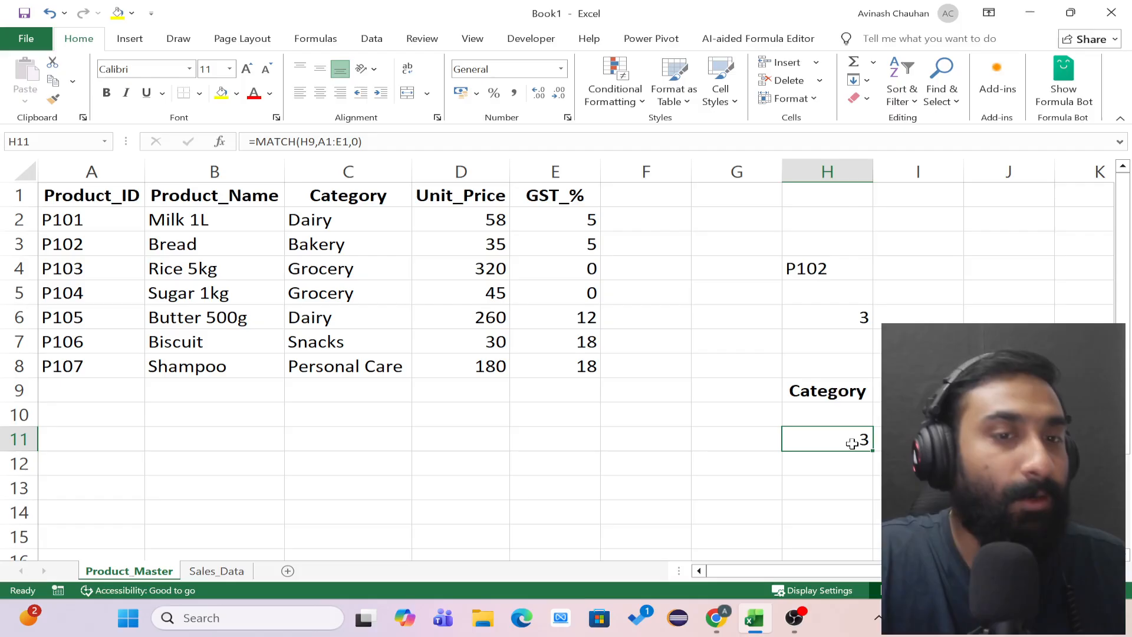
{"action": "left_click", "coordinate": [843, 317]}
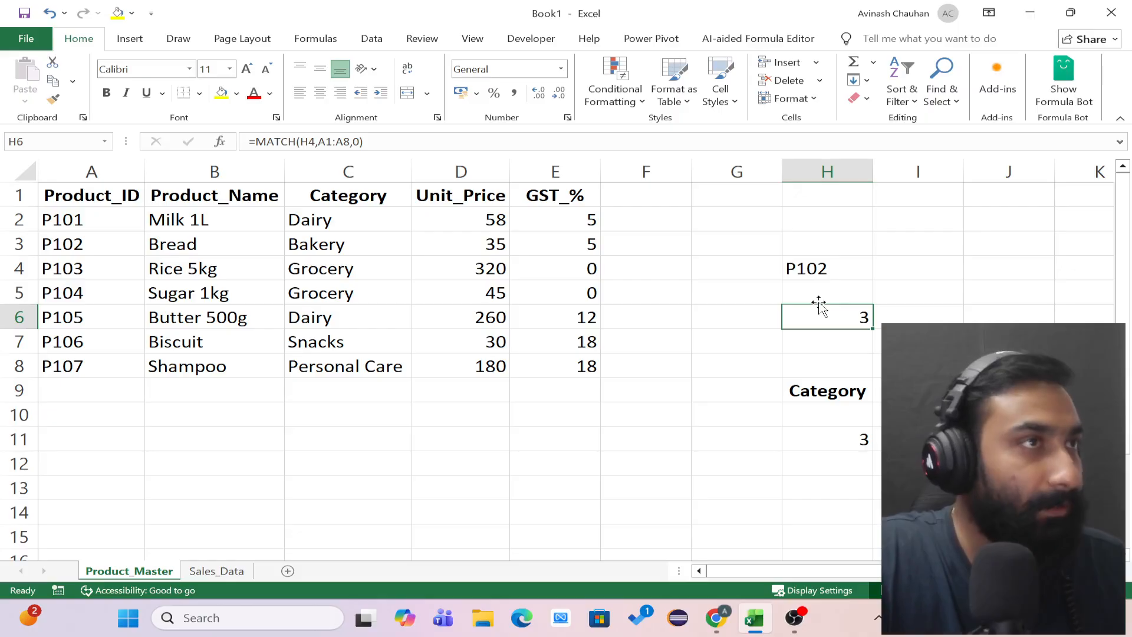
{"action": "left_click", "coordinate": [226, 572]}
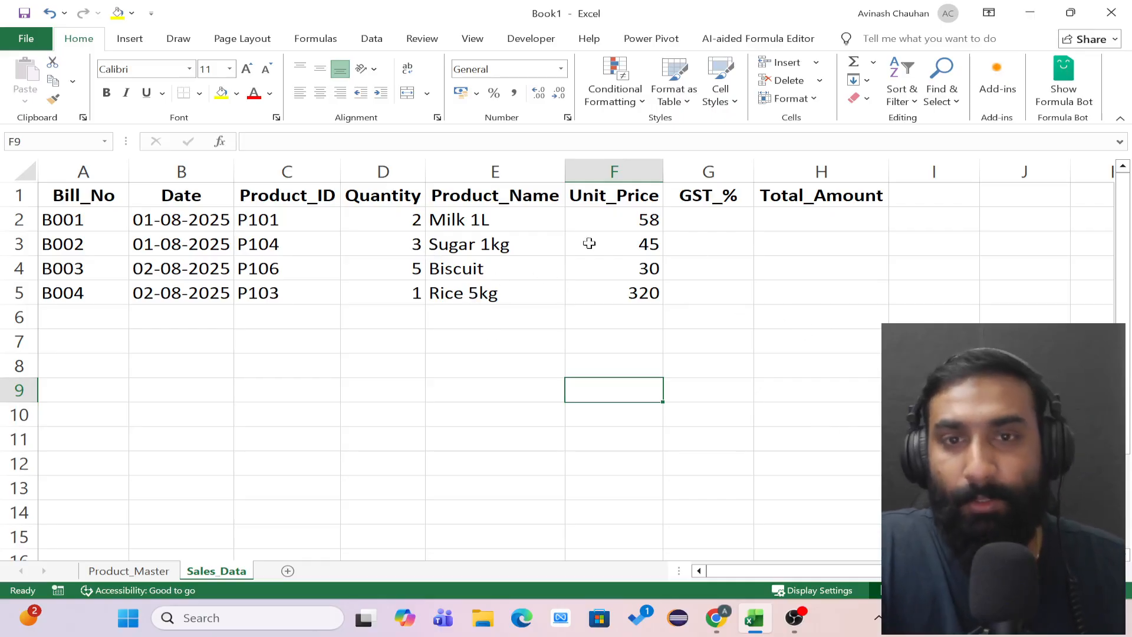
{"action": "left_click", "coordinate": [731, 228]}
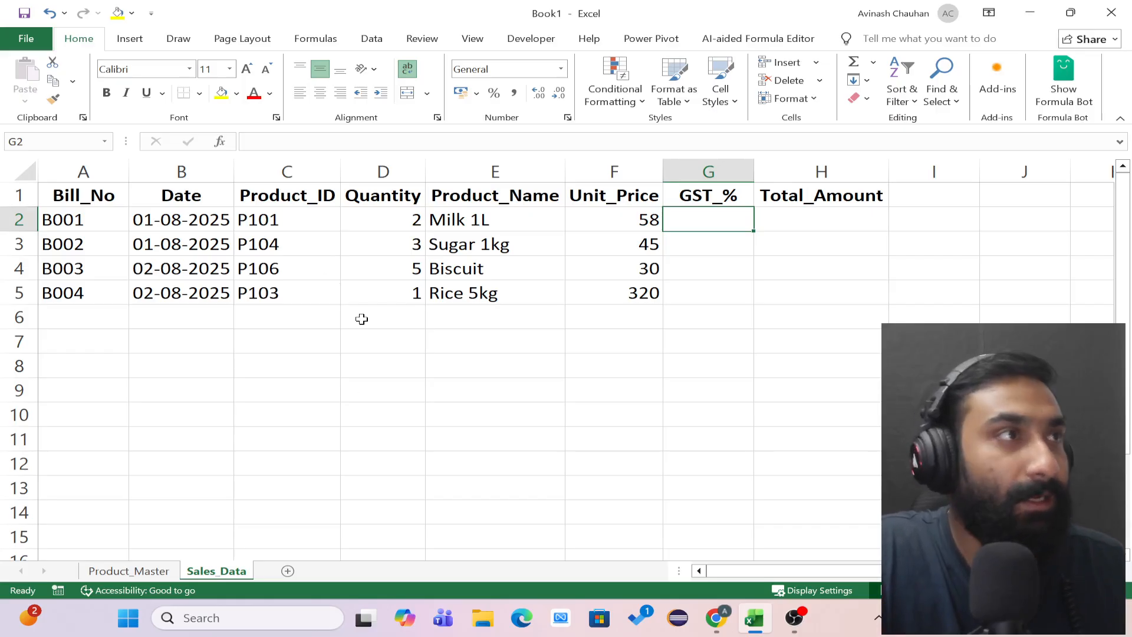
{"action": "left_click", "coordinate": [120, 570]}
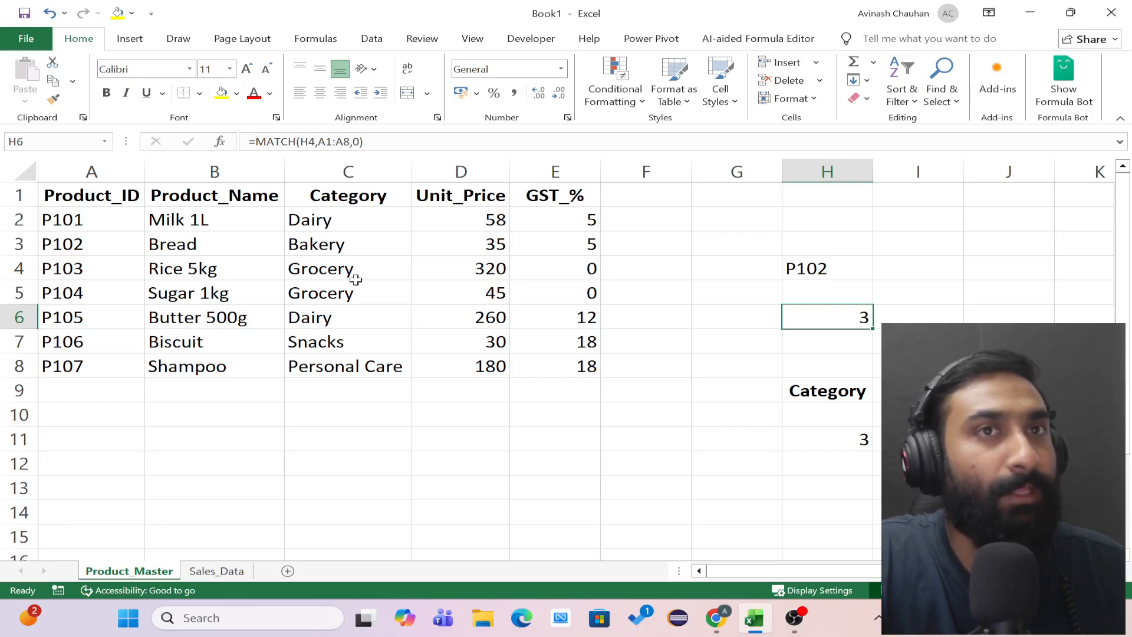
{"action": "left_click", "coordinate": [204, 571]}
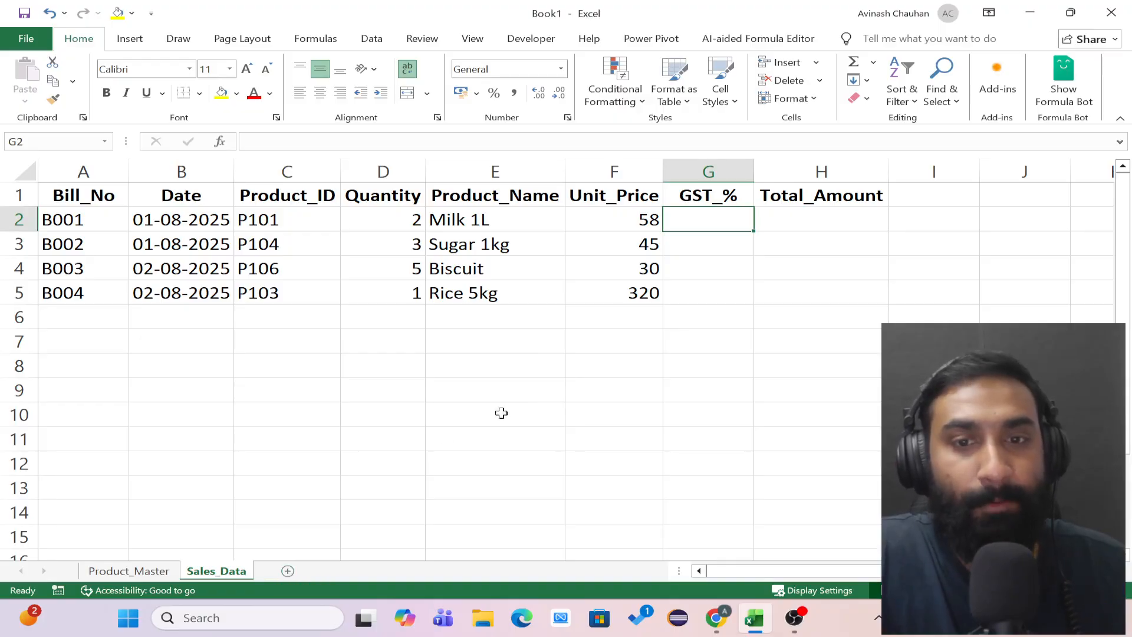
{"action": "left_click", "coordinate": [130, 571]}
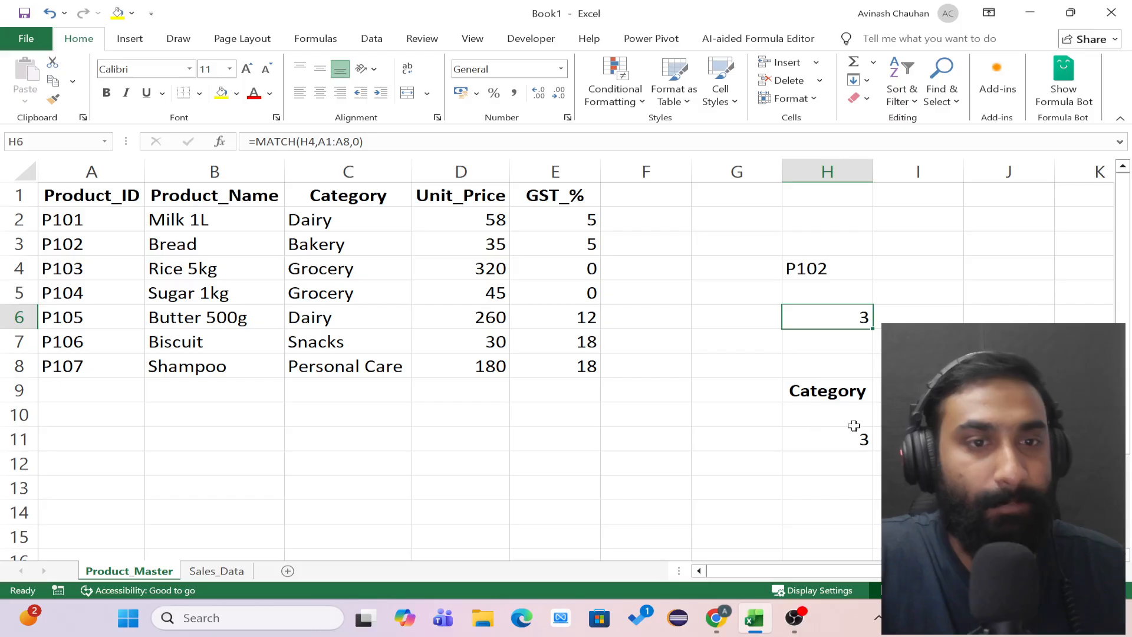
{"action": "left_click", "coordinate": [814, 392]}
- Enter the label INDEX in cell F11 of Product_Master
{"action": "left_click", "coordinate": [618, 443]}
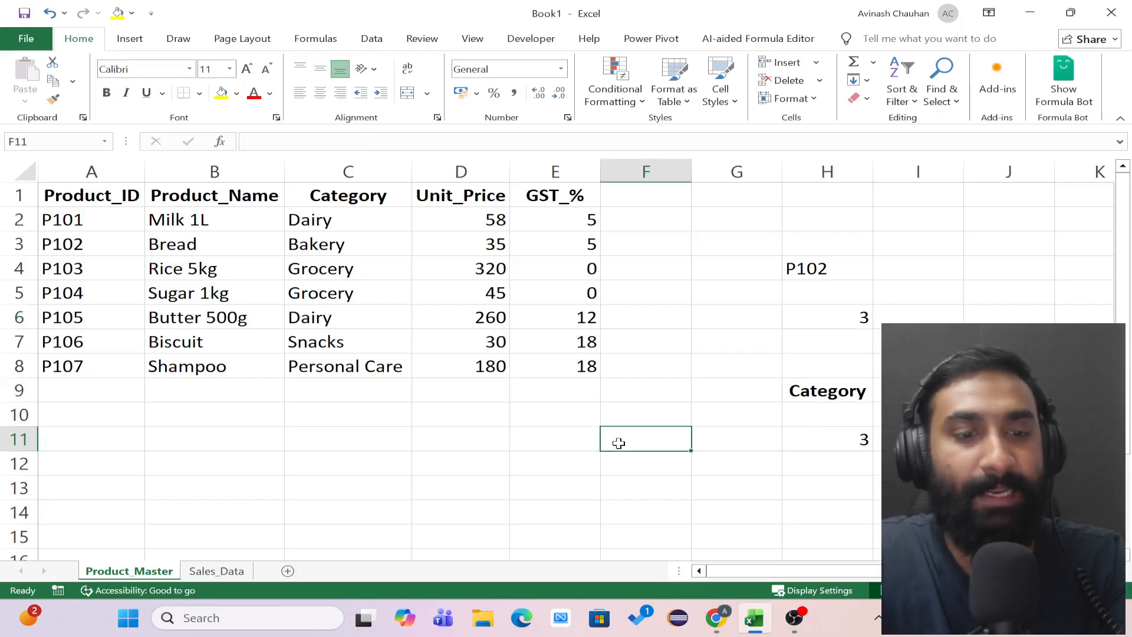
{"action": "type", "text": "INDEX"}
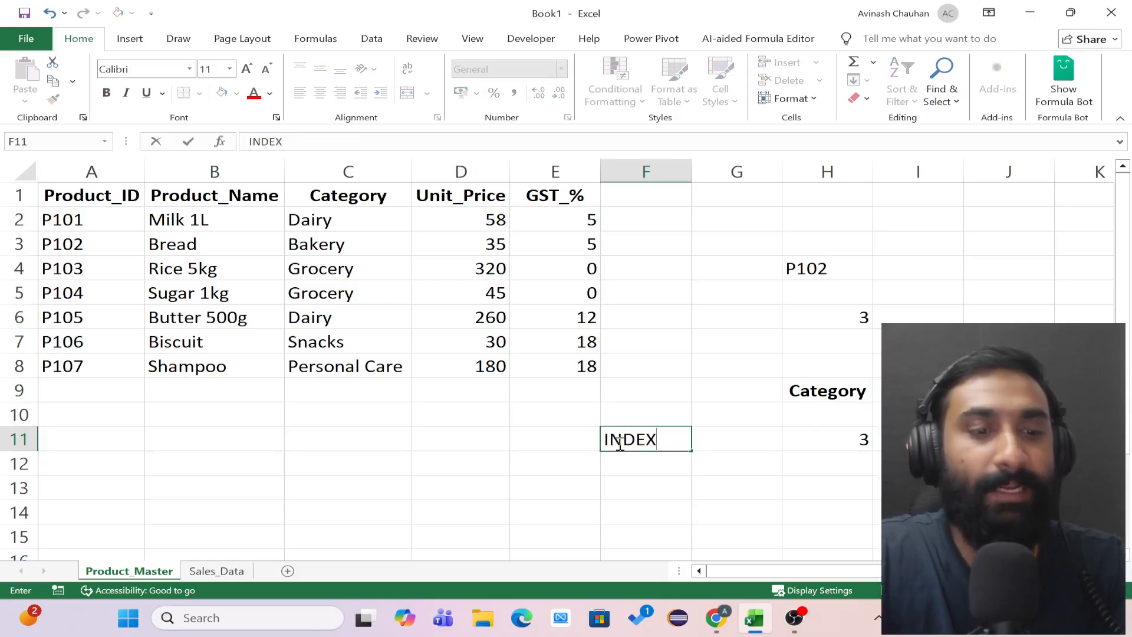
{"action": "key", "text": "Tab"}
{"action": "key", "text": "Down"}
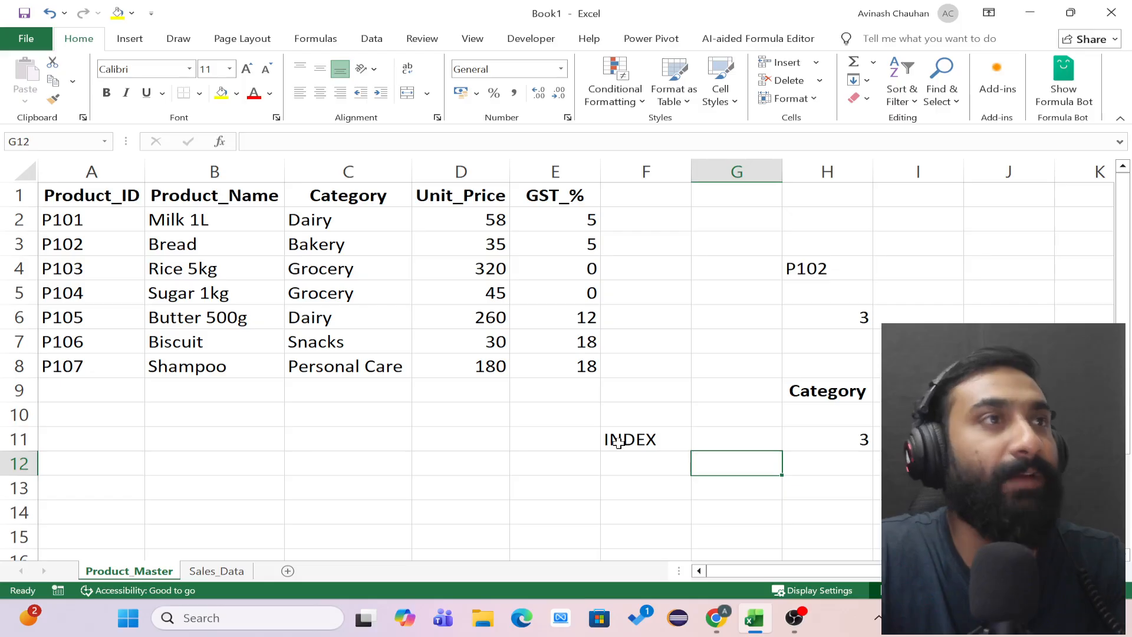
{"action": "key", "text": "Left"}
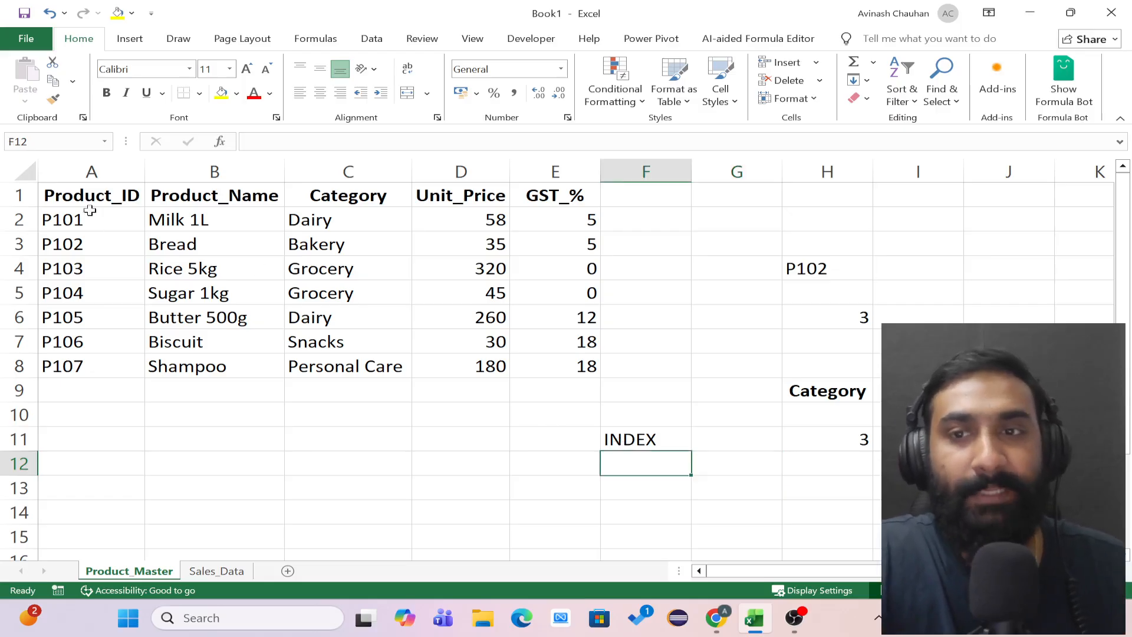
- Highlight the product table A1:E8, followed by columns A, B and C individually, to examine its column positions
{"action": "left_click", "coordinate": [125, 204]}
{"action": "left_click_drag", "start_coordinate": [125, 204], "coordinate": [543, 372]}
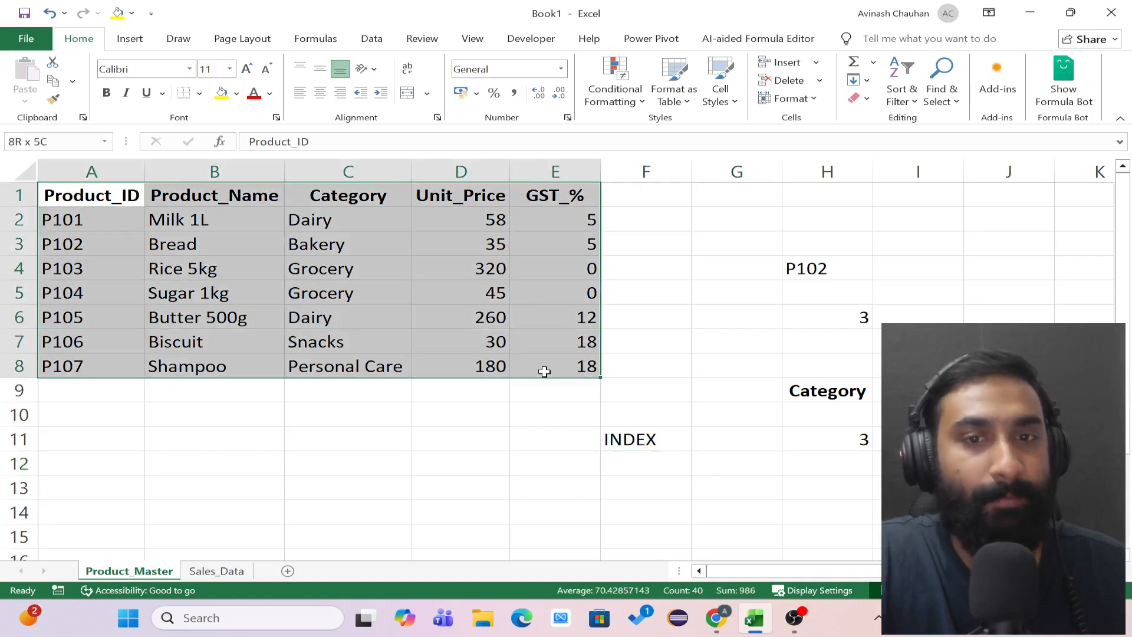
{"action": "left_click", "coordinate": [101, 168]}
{"action": "left_click", "coordinate": [215, 170]}
{"action": "left_click", "coordinate": [323, 159]}
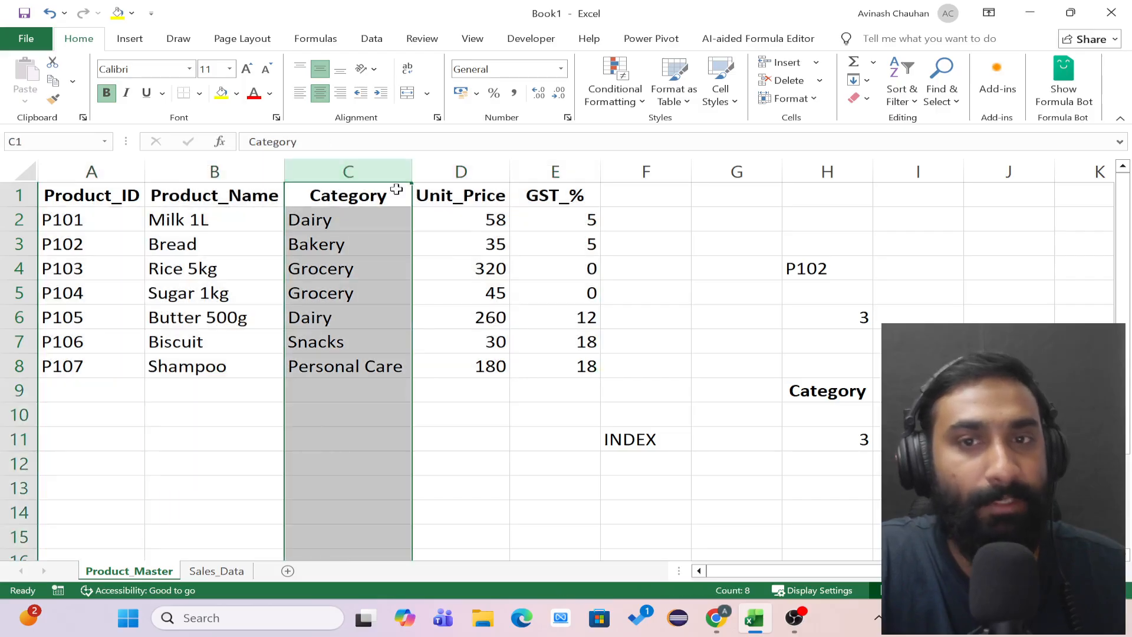
- Highlight columns D and E, followed by rows 2 through 8 one by one, to examine the table's column and row positions
{"action": "left_click", "coordinate": [493, 170]}
{"action": "left_click", "coordinate": [549, 170]}
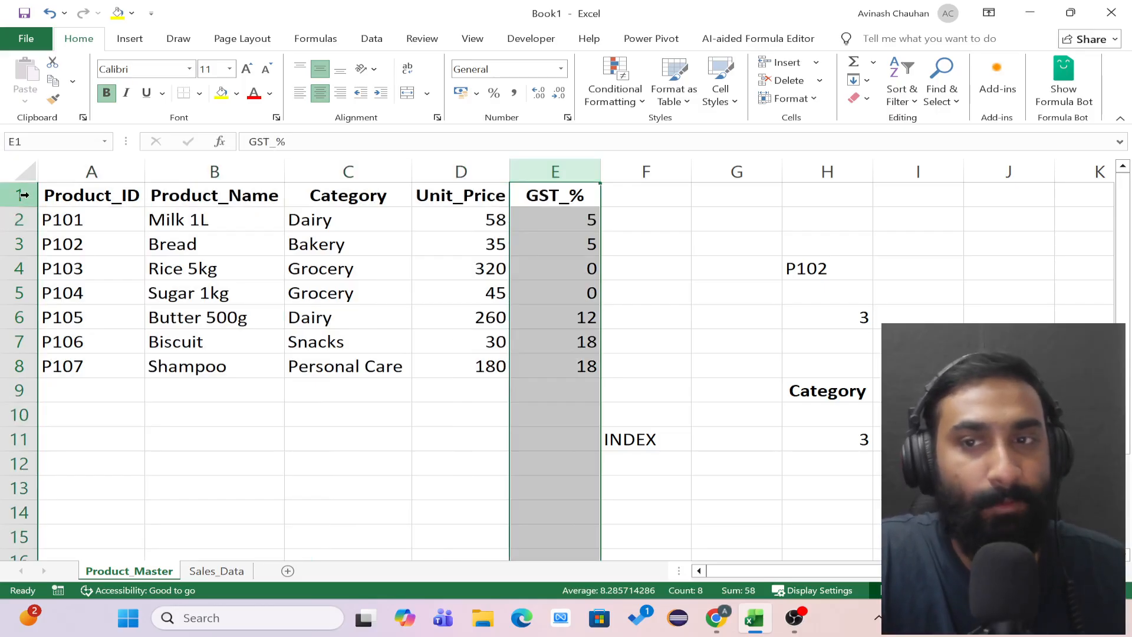
{"action": "left_click", "coordinate": [20, 220]}
{"action": "left_click", "coordinate": [20, 240]}
{"action": "left_click", "coordinate": [20, 266]}
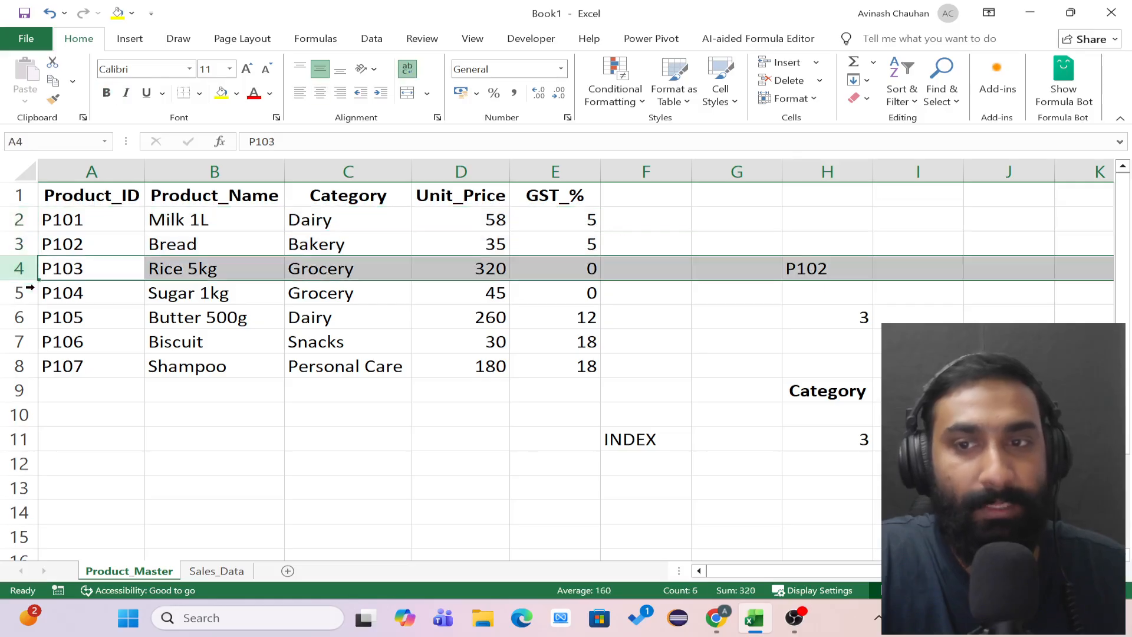
{"action": "left_click", "coordinate": [27, 292]}
{"action": "left_click", "coordinate": [20, 318]}
{"action": "left_click", "coordinate": [20, 341]}
{"action": "left_click", "coordinate": [22, 366]}
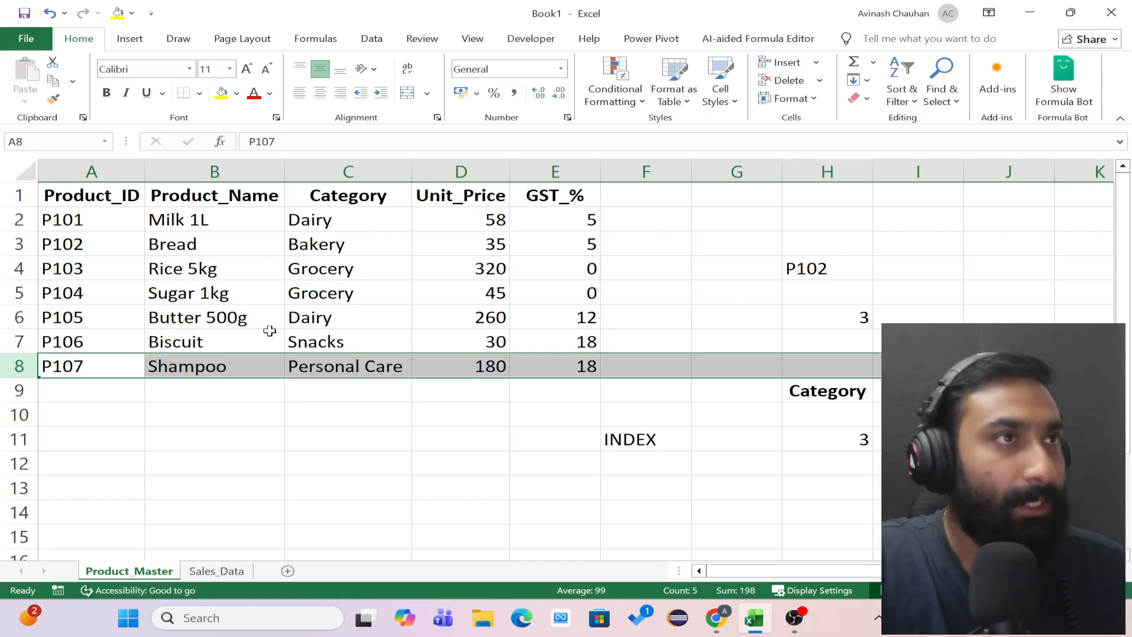
- Highlight column C, row 4 and their intersecting cell C4 to examine how a row and column locate a value
{"action": "left_click", "coordinate": [348, 171]}
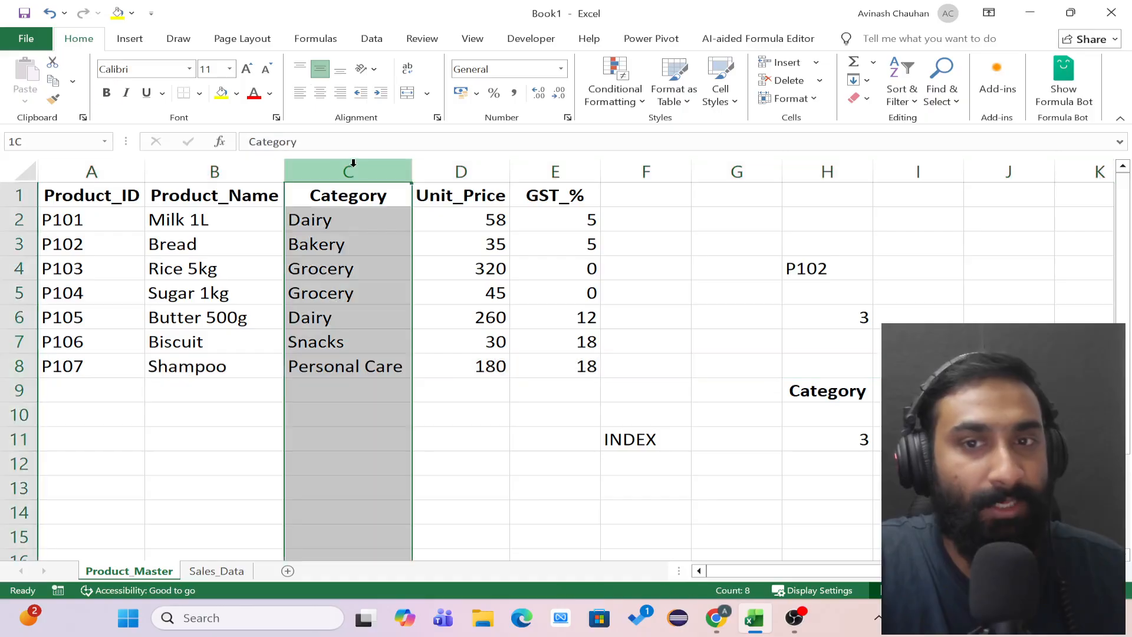
{"action": "left_click", "coordinate": [24, 269]}
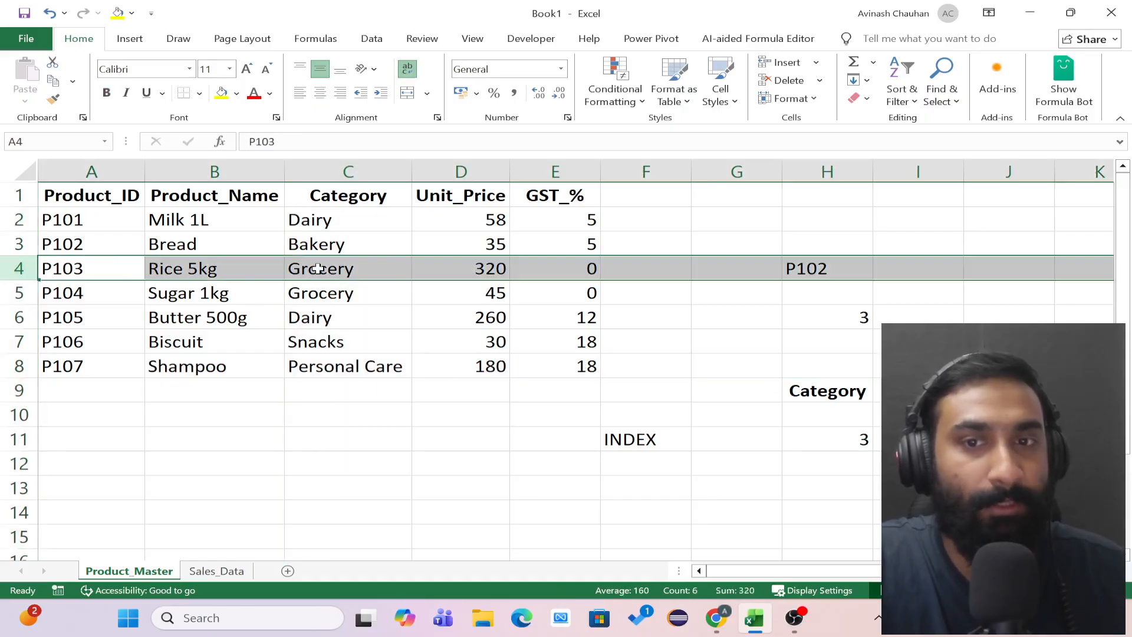
{"action": "left_click", "coordinate": [337, 266]}
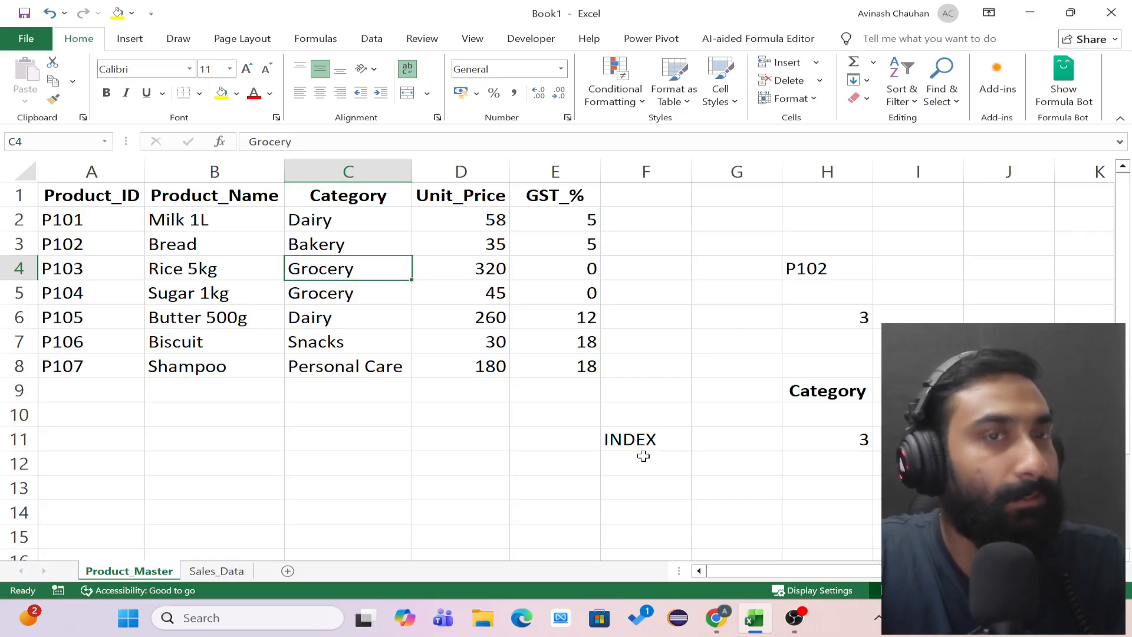
{"action": "type", "text": "="}
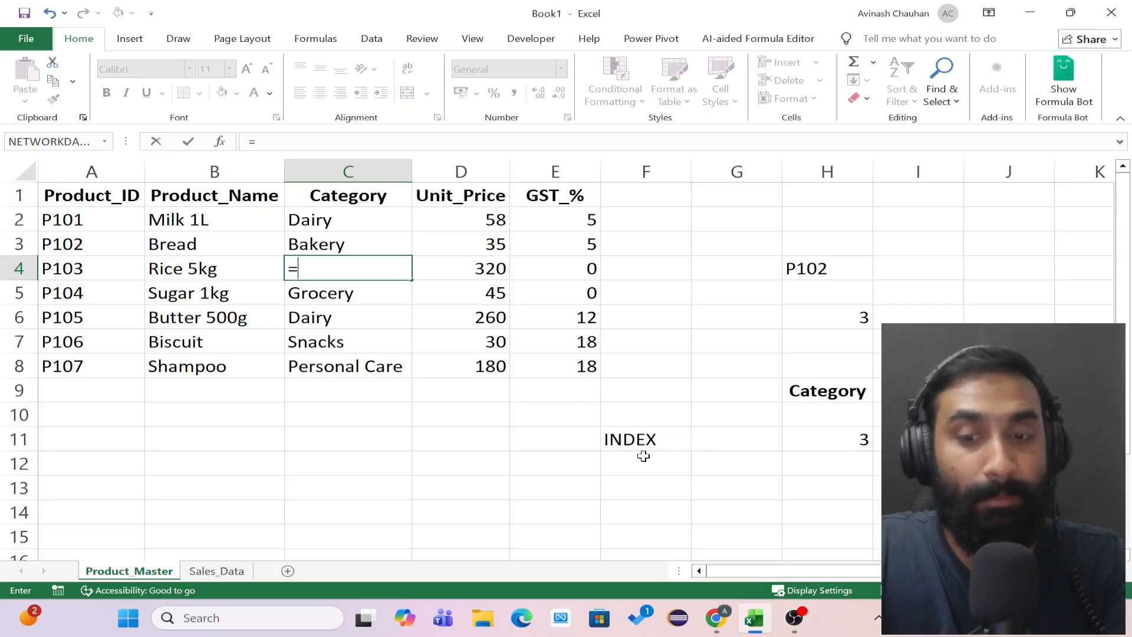
{"action": "key", "text": "Escape"}
- Enter =INDEX(A1:E8,2,3) in cell F12 of Product_Master
{"action": "left_click", "coordinate": [643, 456]}
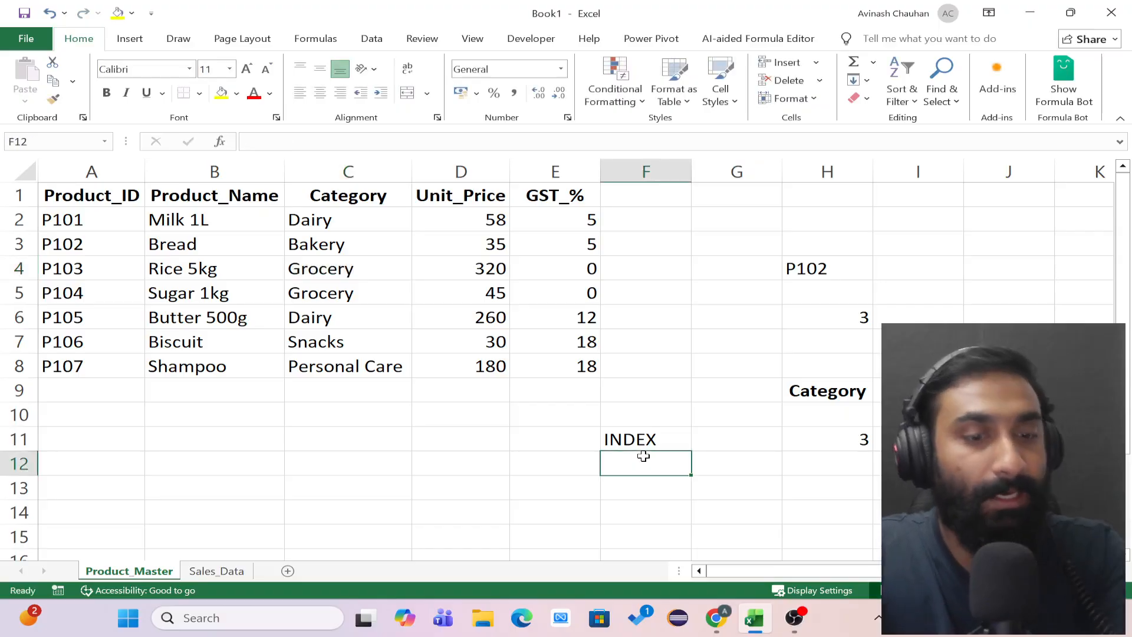
{"action": "type", "text": "=INDEX"}
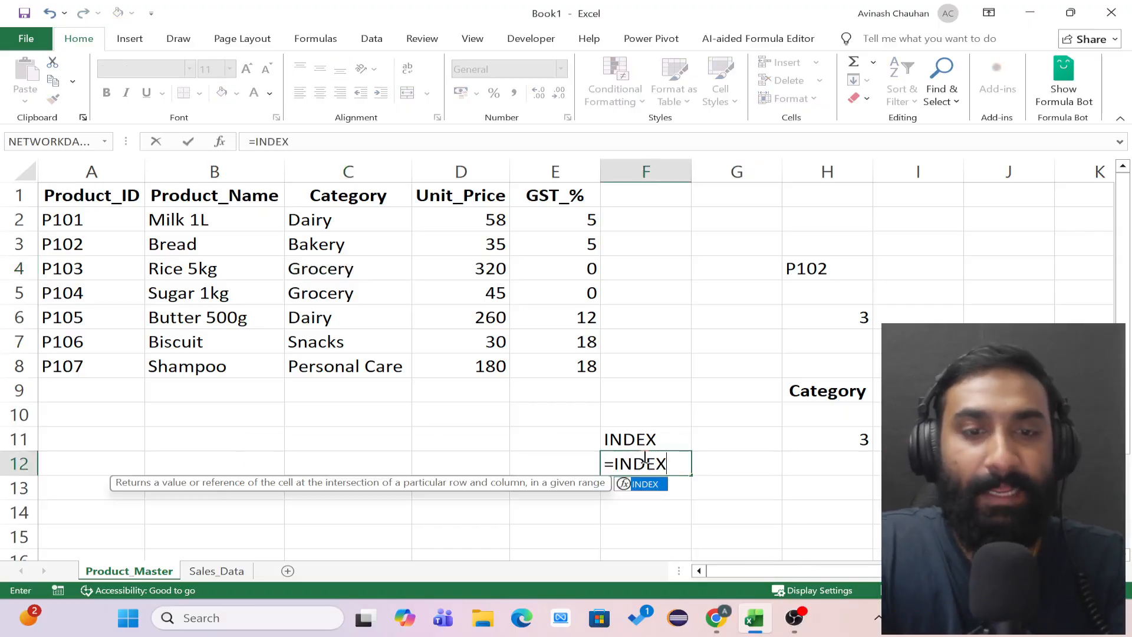
{"action": "type", "text": "("}
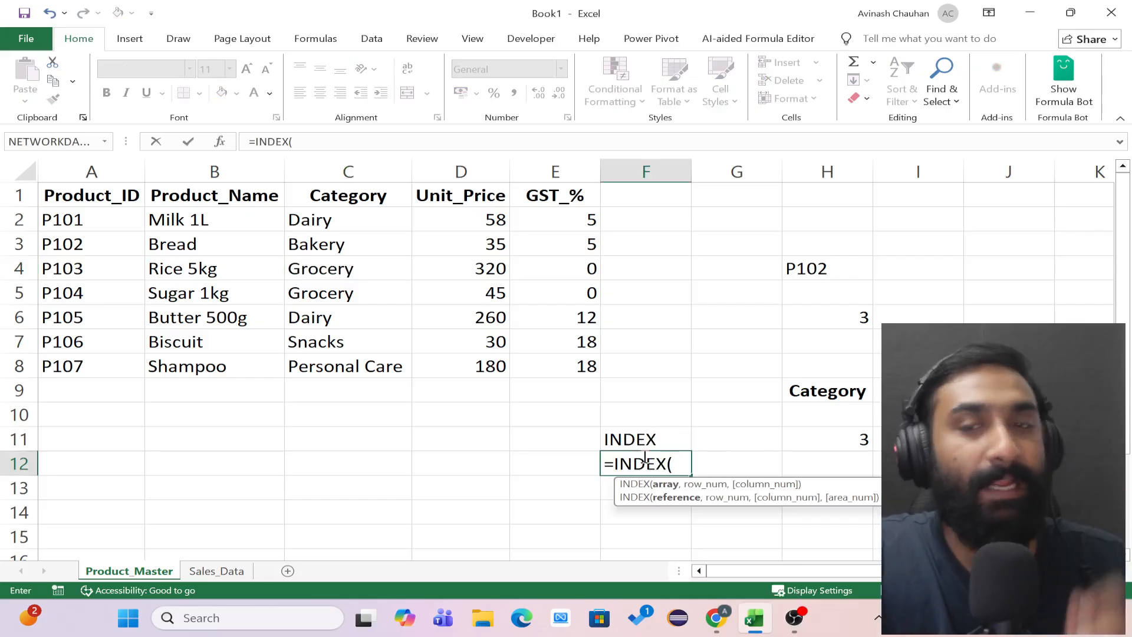
{"action": "left_click_drag", "start_coordinate": [91, 194], "coordinate": [538, 369]}
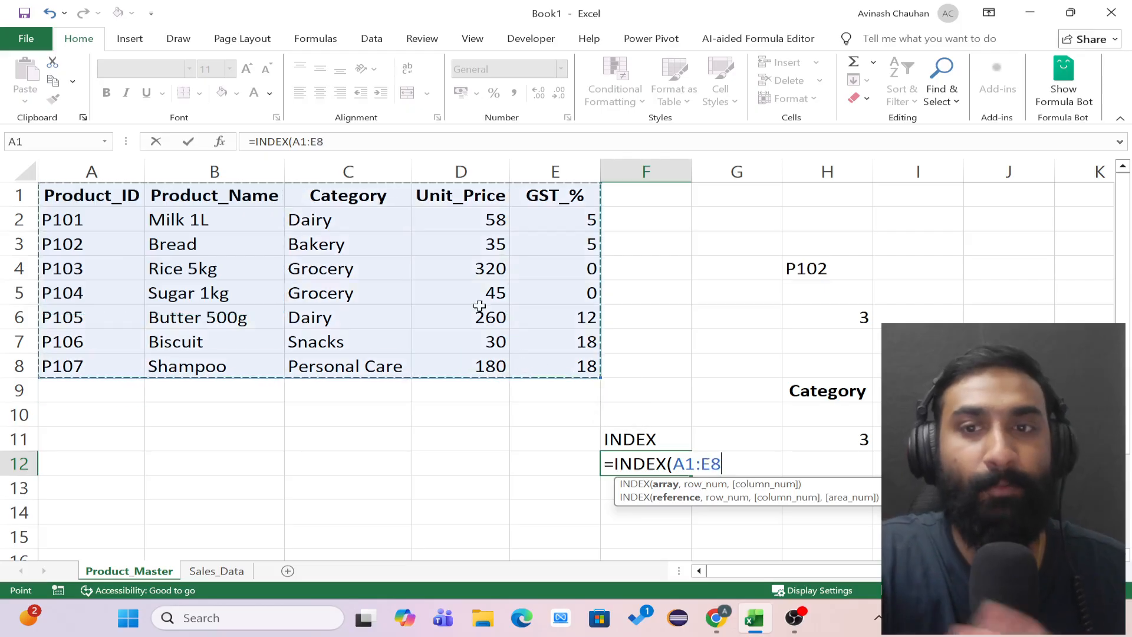
{"action": "type", "text": ","}
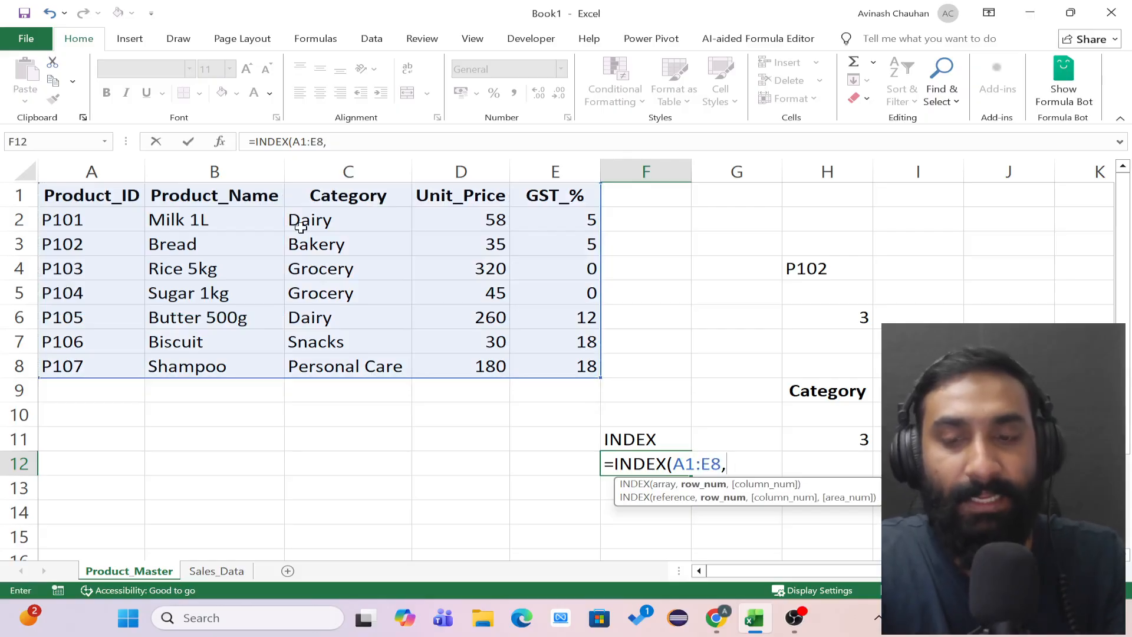
{"action": "type", "text": "2"}
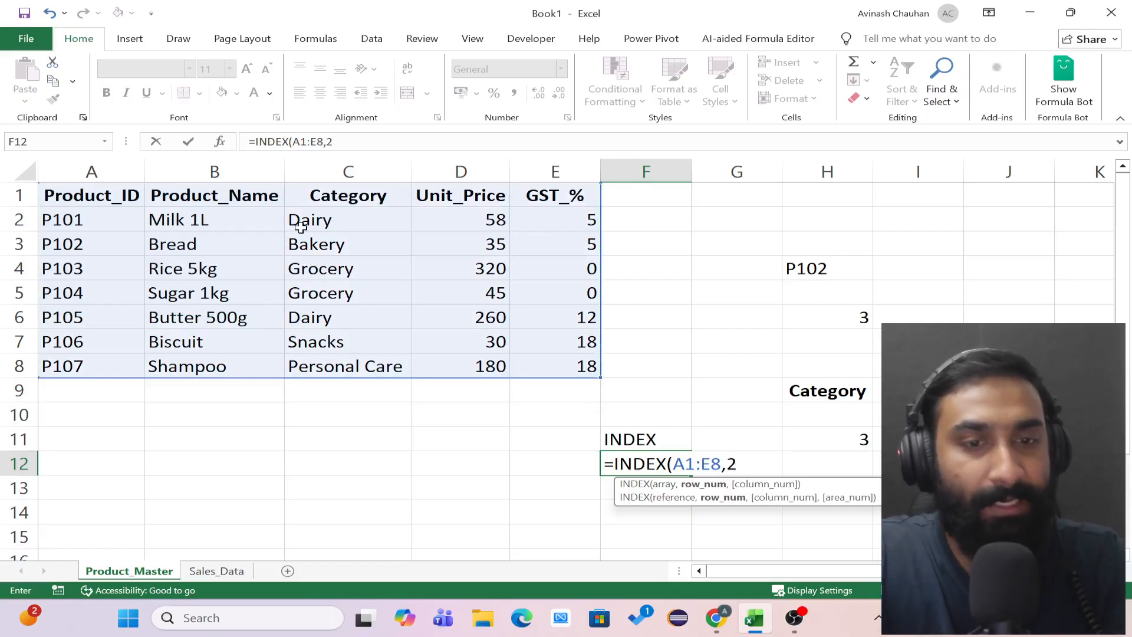
{"action": "type", "text": ",3)"}
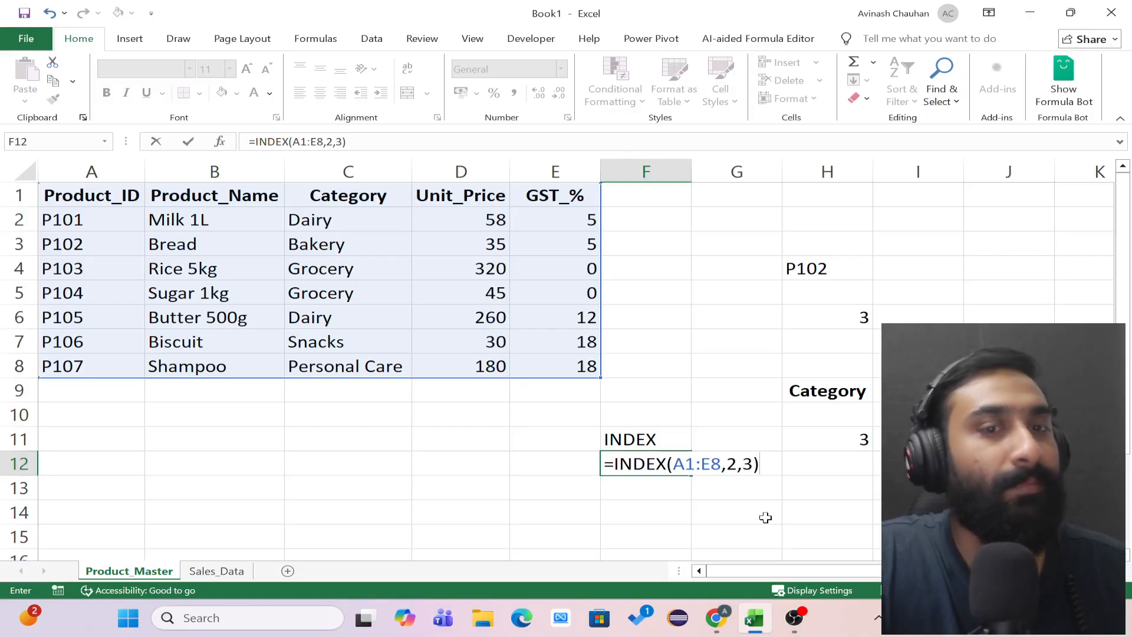
{"action": "left_click", "coordinate": [775, 466]}
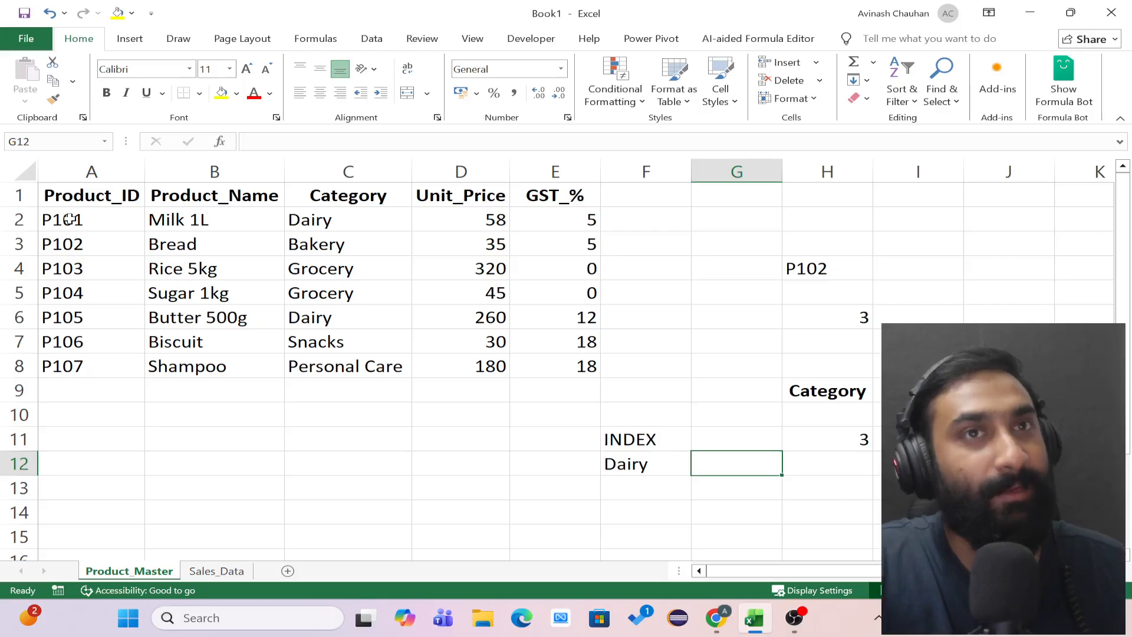
- Convert the product range A1:E8 into an Excel table with headers
{"action": "left_click", "coordinate": [111, 248]}
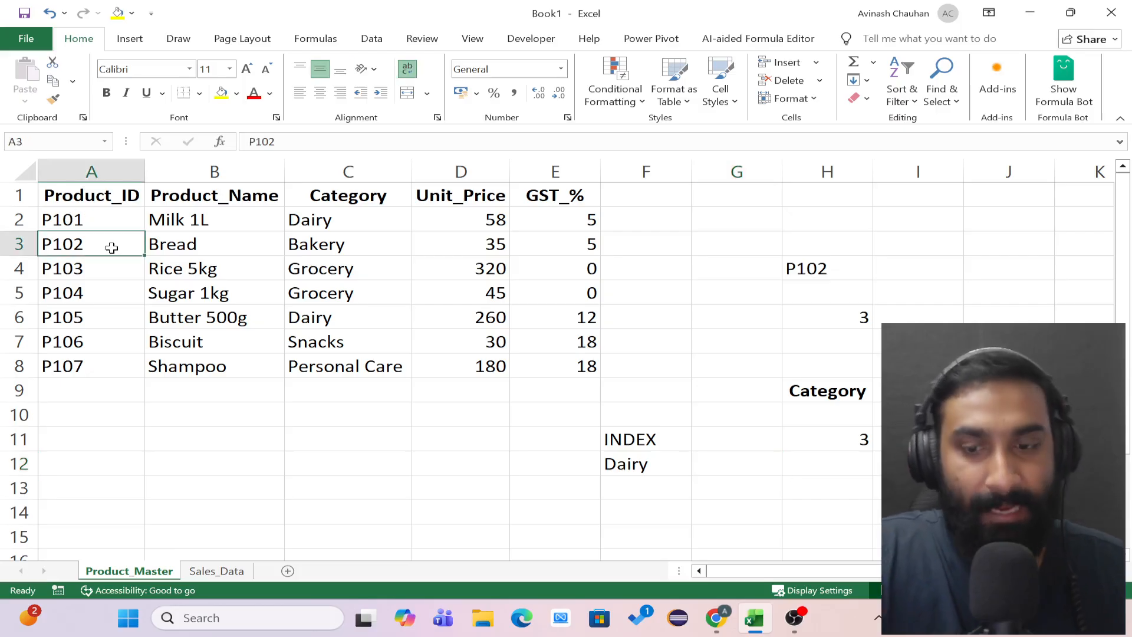
{"action": "key", "text": "ctrl+a"}
{"action": "key", "text": "ctrl+t"}
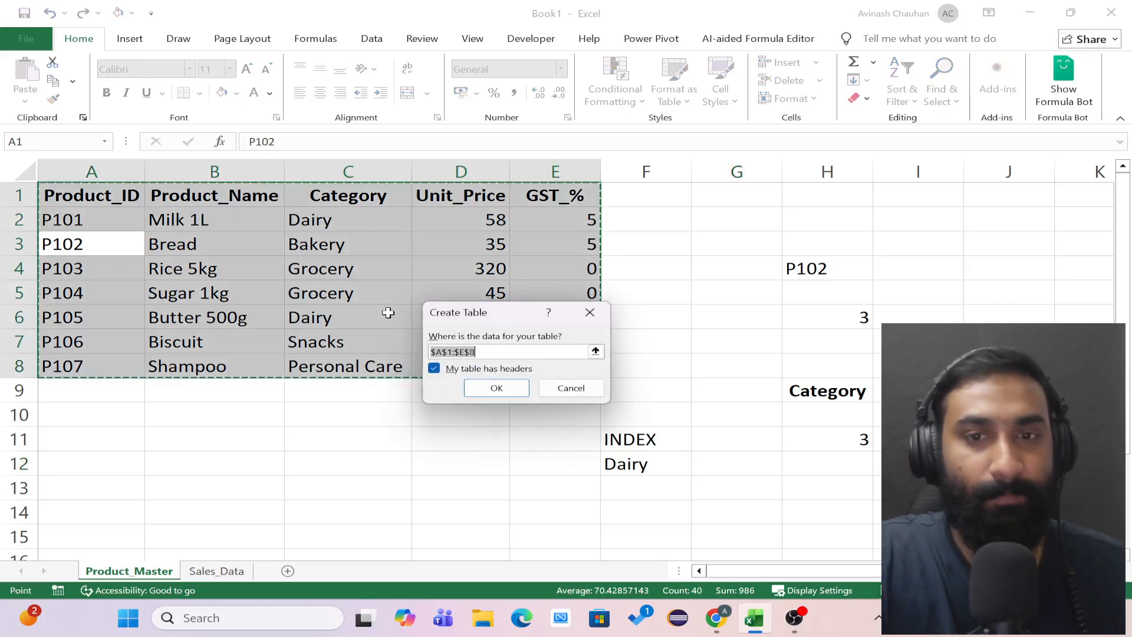
{"action": "left_click", "coordinate": [496, 388]}
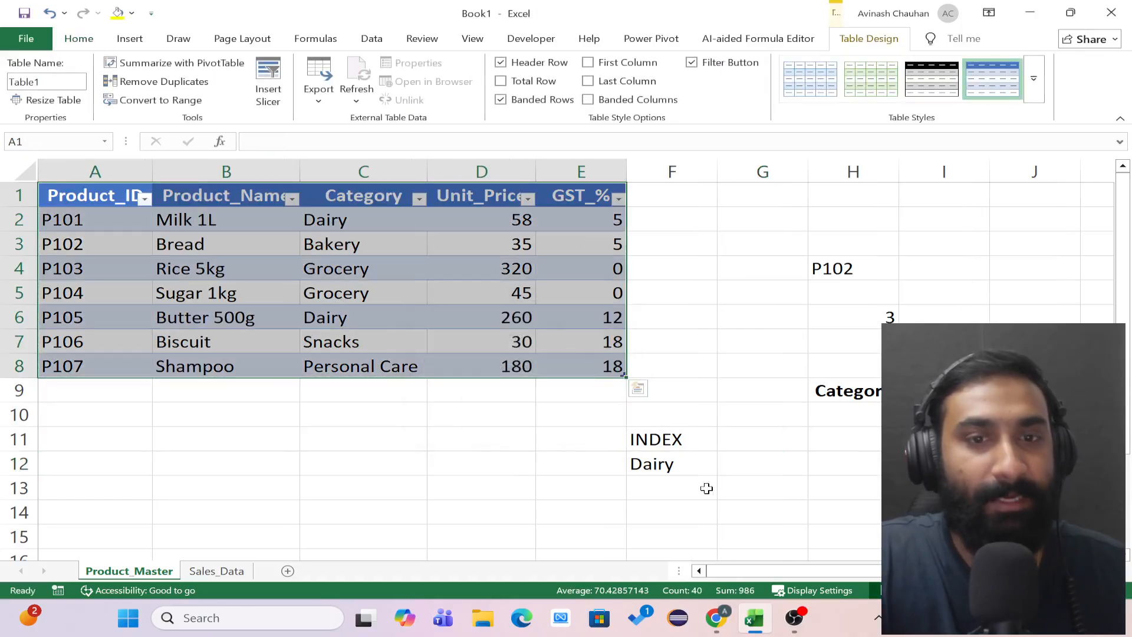
- Replace the A1:E8 array in F12's INDEX formula with the whole product table, giving =INDEX(Table1,2,3)
{"action": "double_click", "coordinate": [688, 466]}
{"action": "left_click_drag", "start_coordinate": [785, 466], "coordinate": [704, 466]}
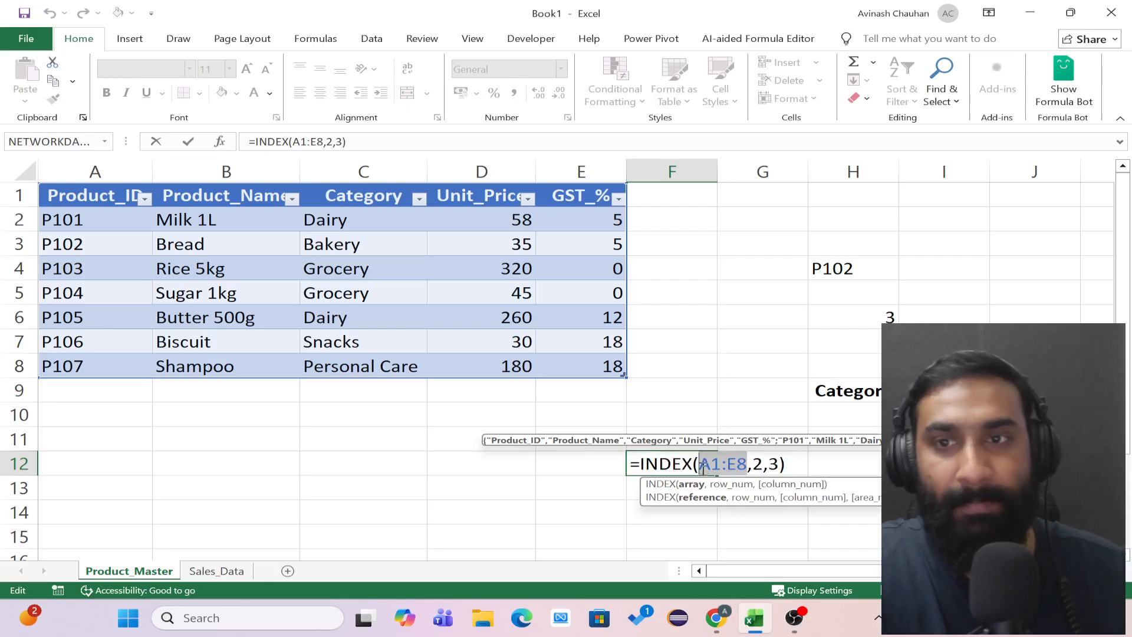
{"action": "left_click", "coordinate": [40, 186]}
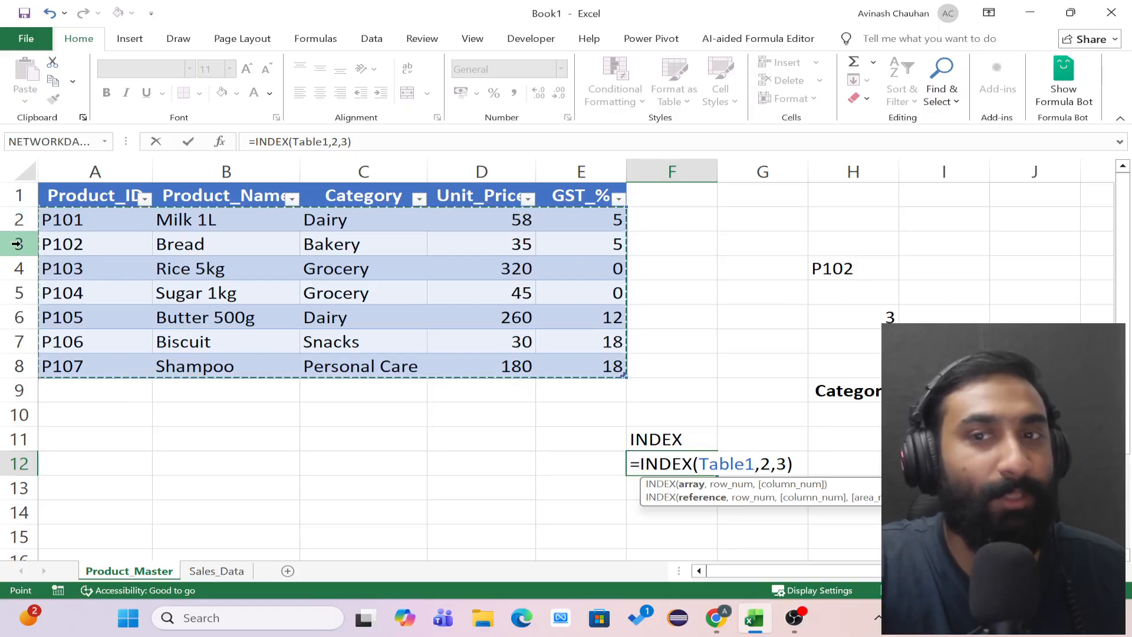
{"action": "key", "text": "Tab"}
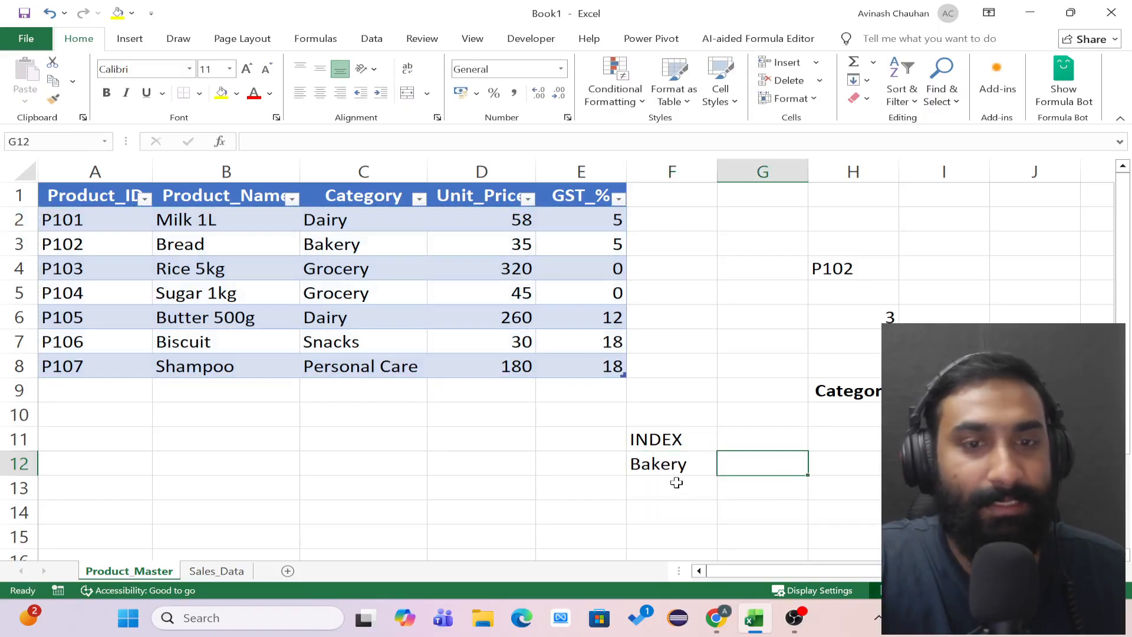
- Examine the array, row and column arguments of the INDEX formula in F12
{"action": "left_click", "coordinate": [667, 464]}
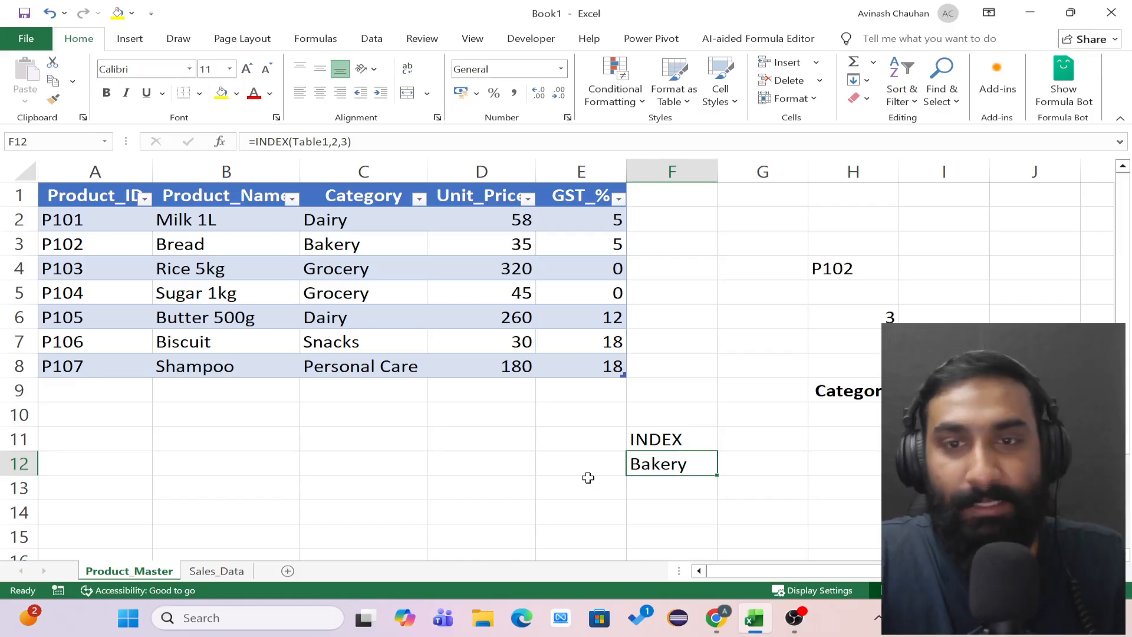
{"action": "double_click", "coordinate": [670, 467]}
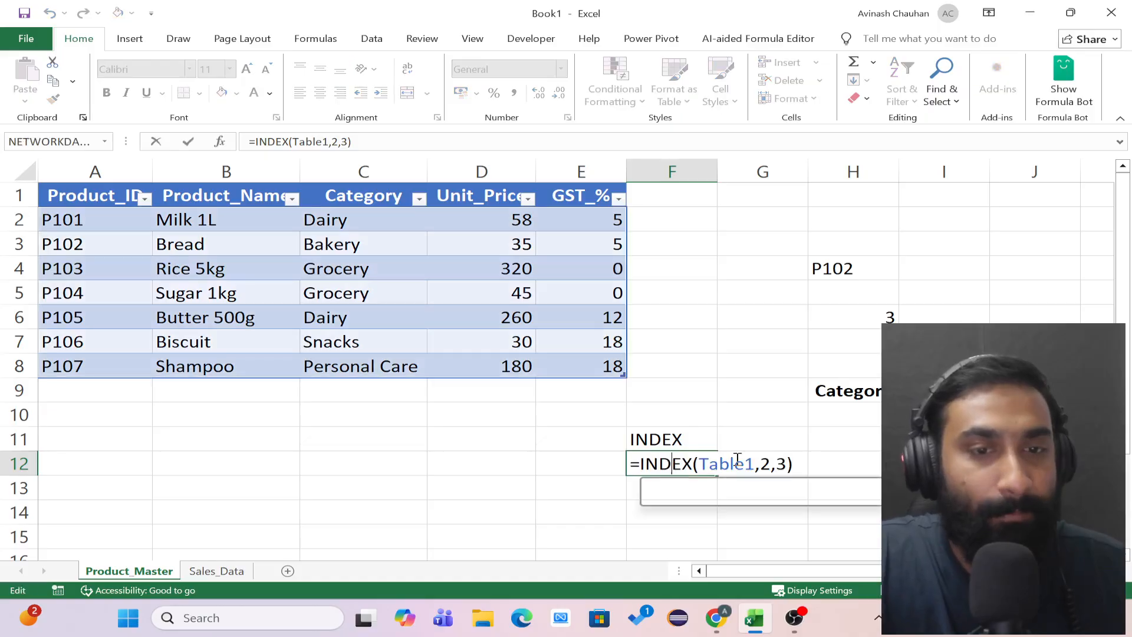
{"action": "double_click", "coordinate": [782, 466]}
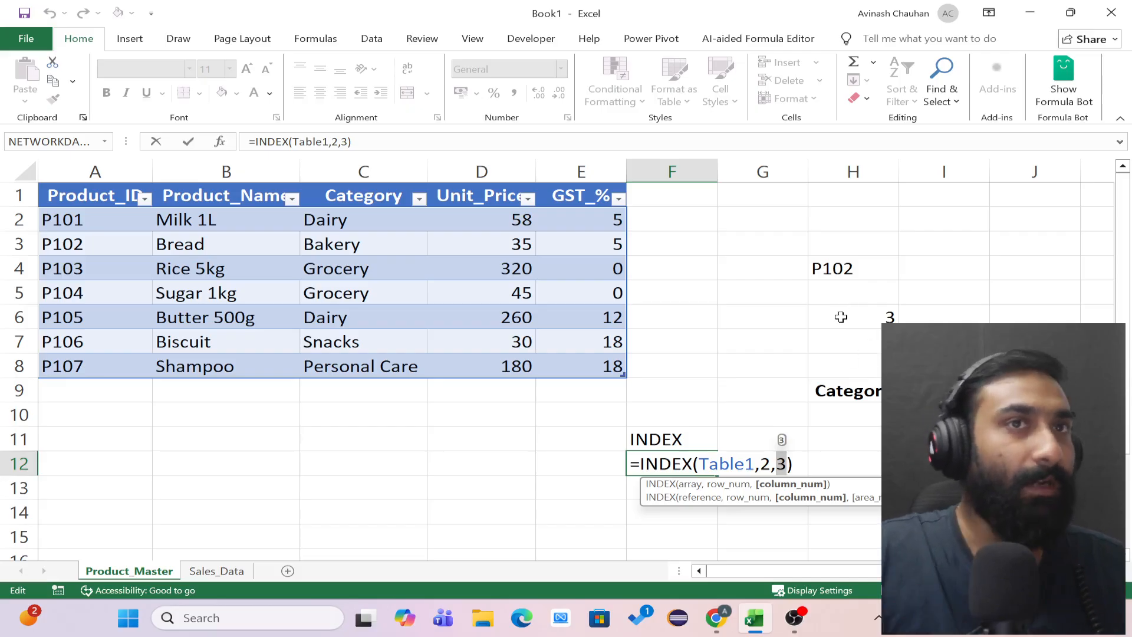
{"action": "key", "text": "Tab"}
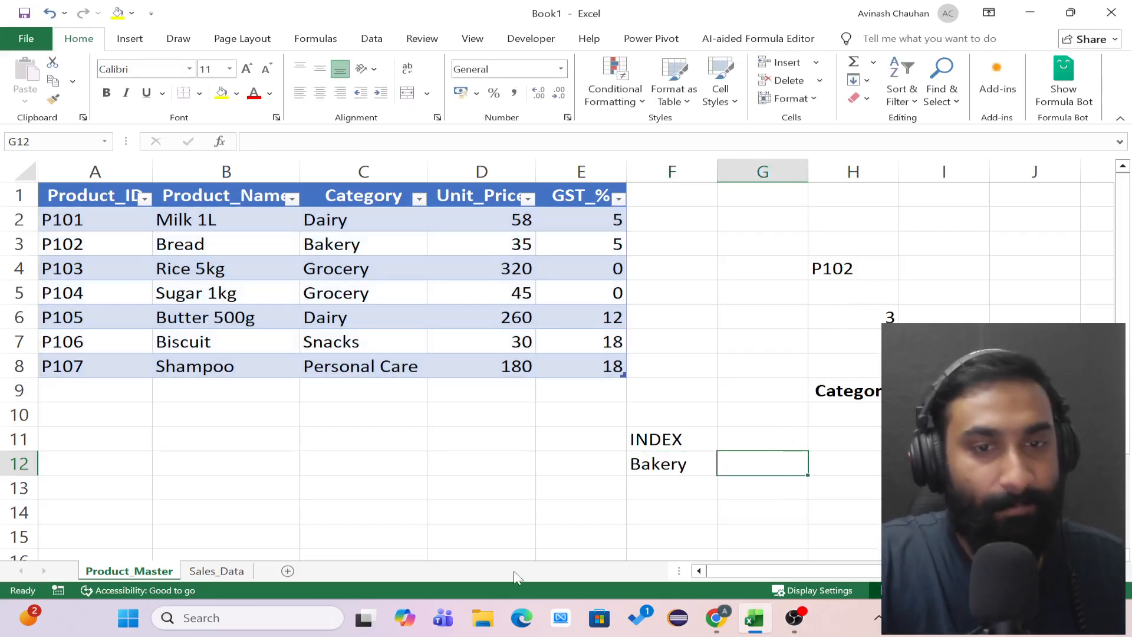
- Clear the VLOOKUP formulas from the Product_Name cells E2:E5 on Sales_Data
{"action": "left_click", "coordinate": [211, 571]}
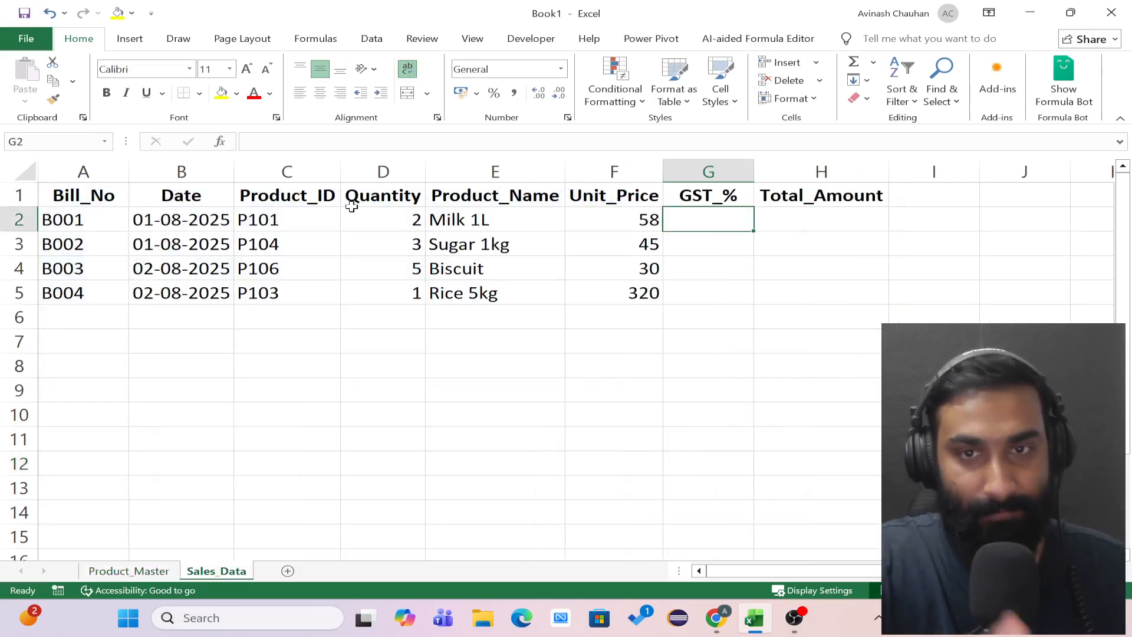
{"action": "left_click", "coordinate": [478, 222]}
{"action": "key", "text": "BackSpace"}
{"action": "left_click", "coordinate": [505, 245]}
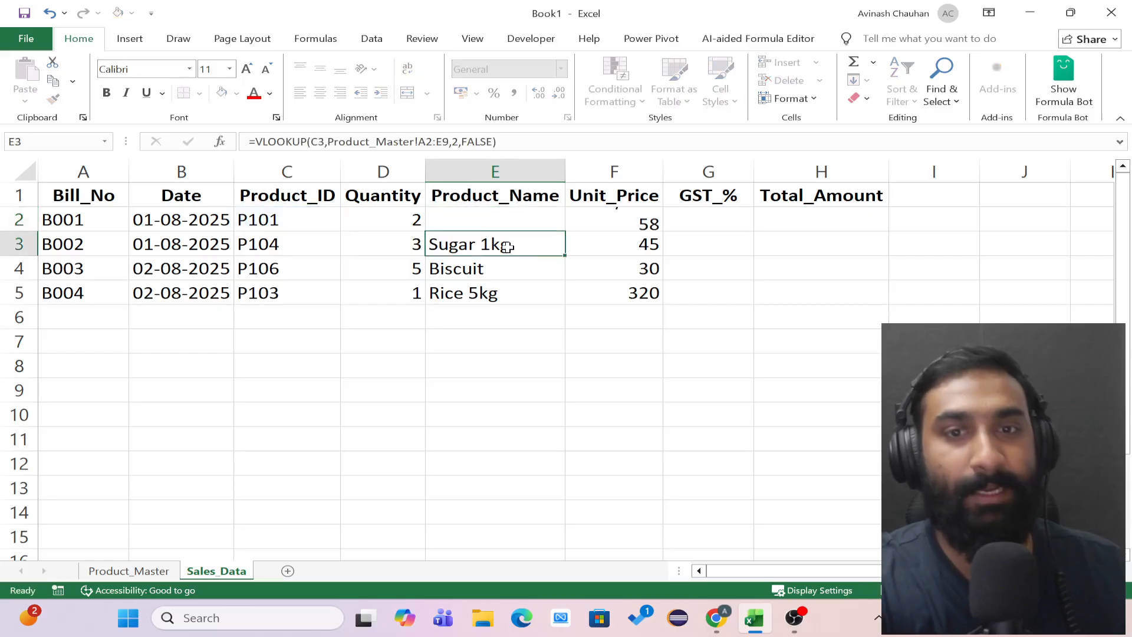
{"action": "key", "text": "BackSpace"}
{"action": "left_click", "coordinate": [513, 268]}
{"action": "key", "text": "BackSpace"}
{"action": "left_click", "coordinate": [522, 301]}
{"action": "key", "text": "BackSpace"}
- Clear the VLOOKUP formulas from the Unit_Price cells F2:F5
{"action": "left_click", "coordinate": [614, 220]}
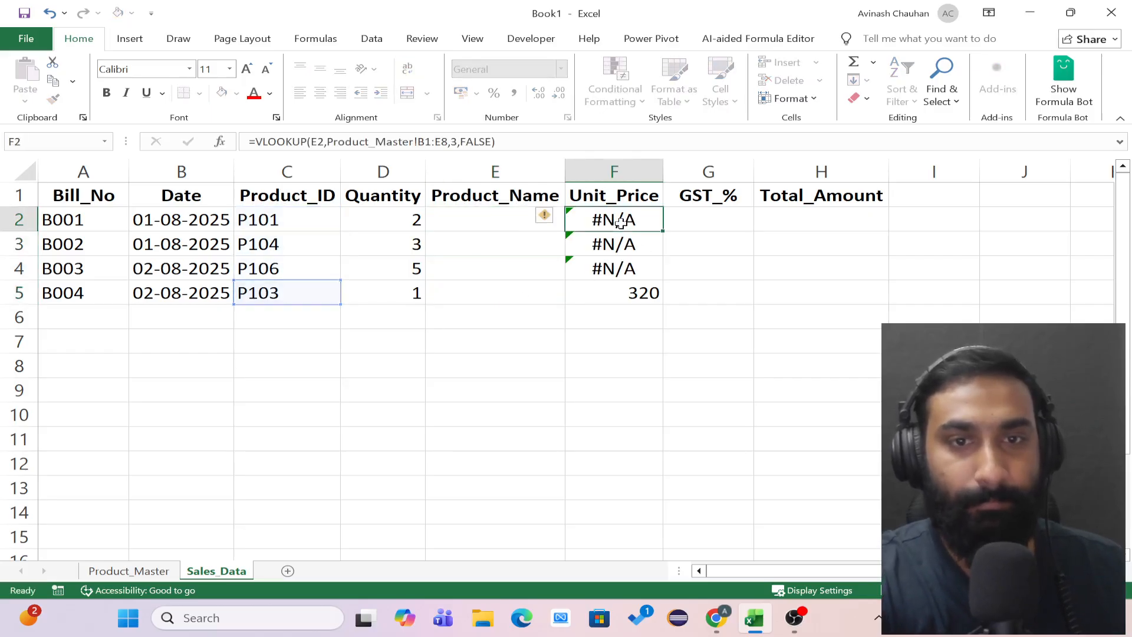
{"action": "key", "text": "BackSpace"}
{"action": "left_click", "coordinate": [637, 245]}
{"action": "key", "text": "BackSpace"}
{"action": "left_click", "coordinate": [641, 269]}
{"action": "key", "text": "BackSpace"}
{"action": "left_click", "coordinate": [648, 293]}
{"action": "key", "text": "BackSpace"}
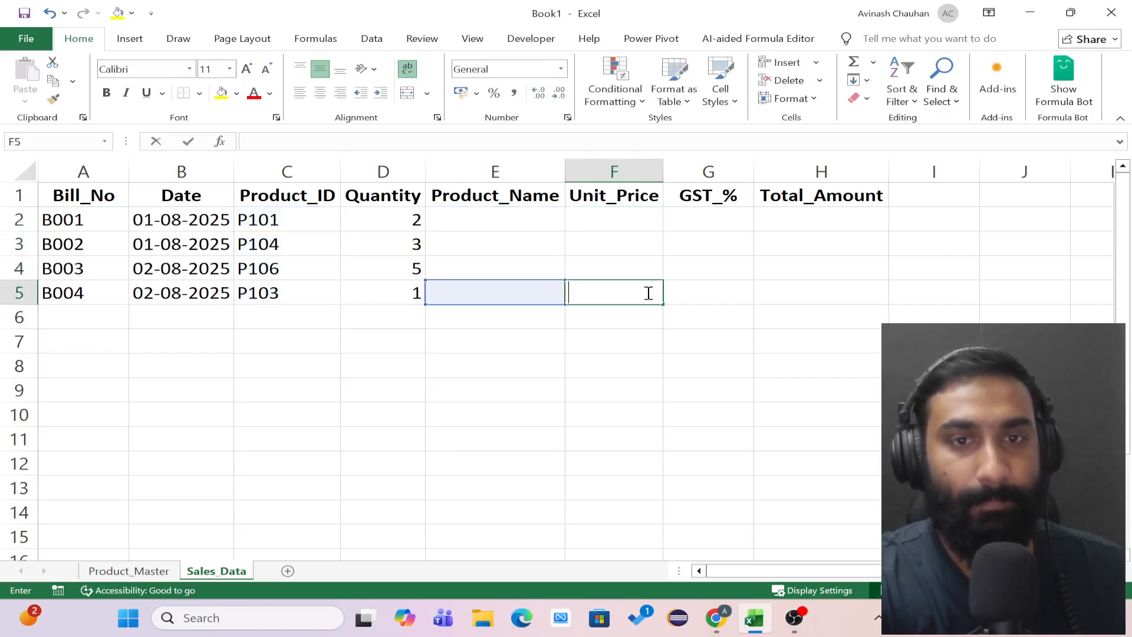
{"action": "left_click", "coordinate": [522, 221]}
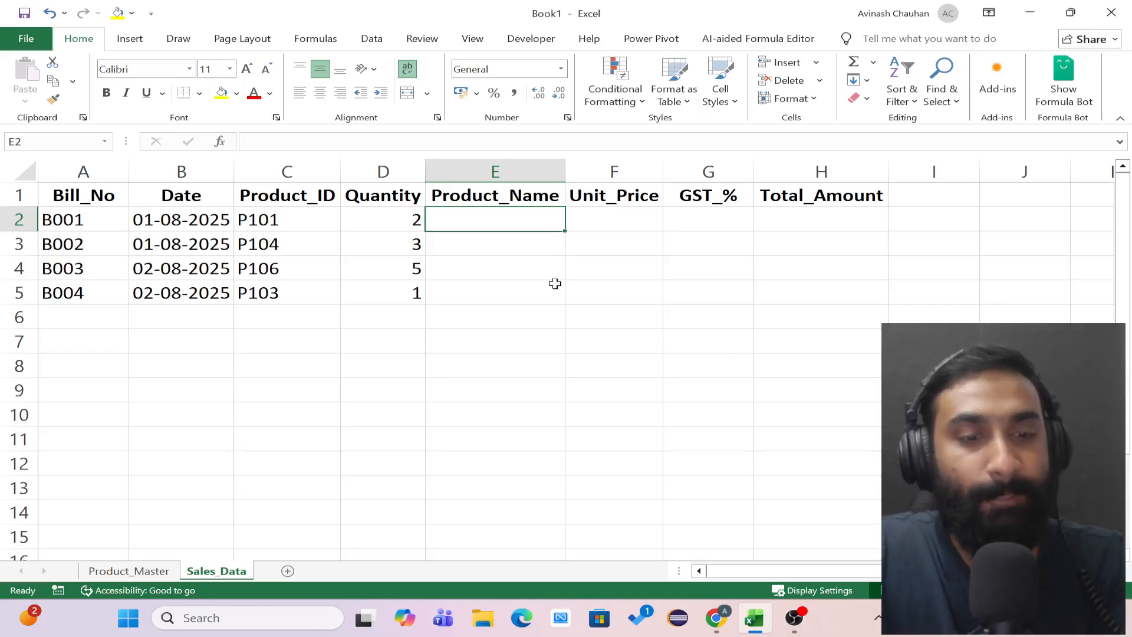
{"action": "type", "text": "=INDEX"}
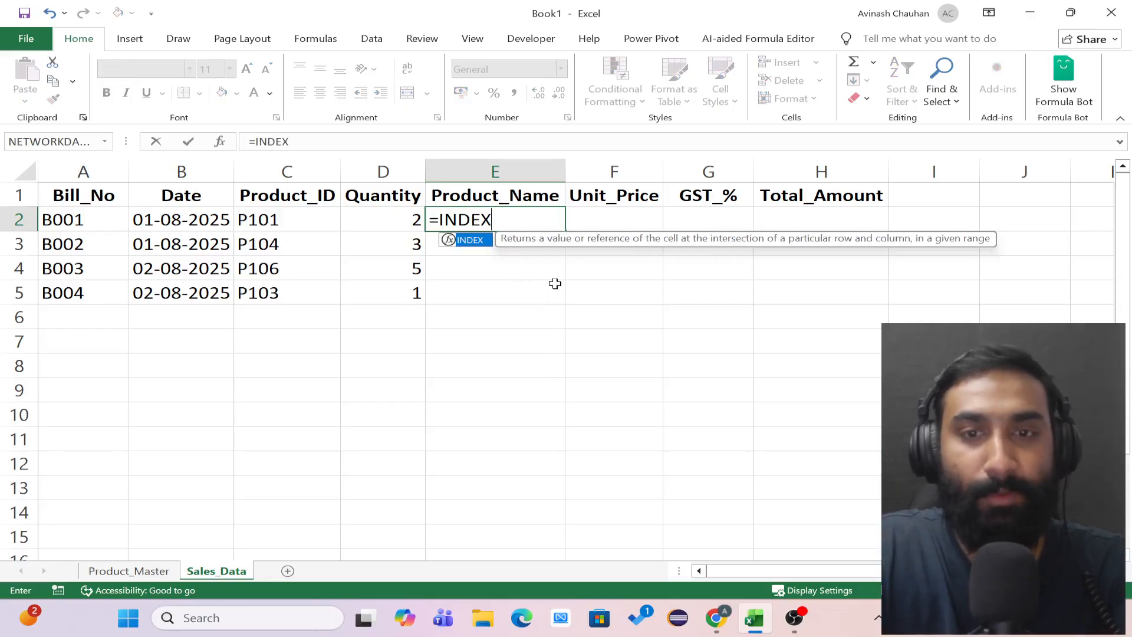
{"action": "type", "text": "("}
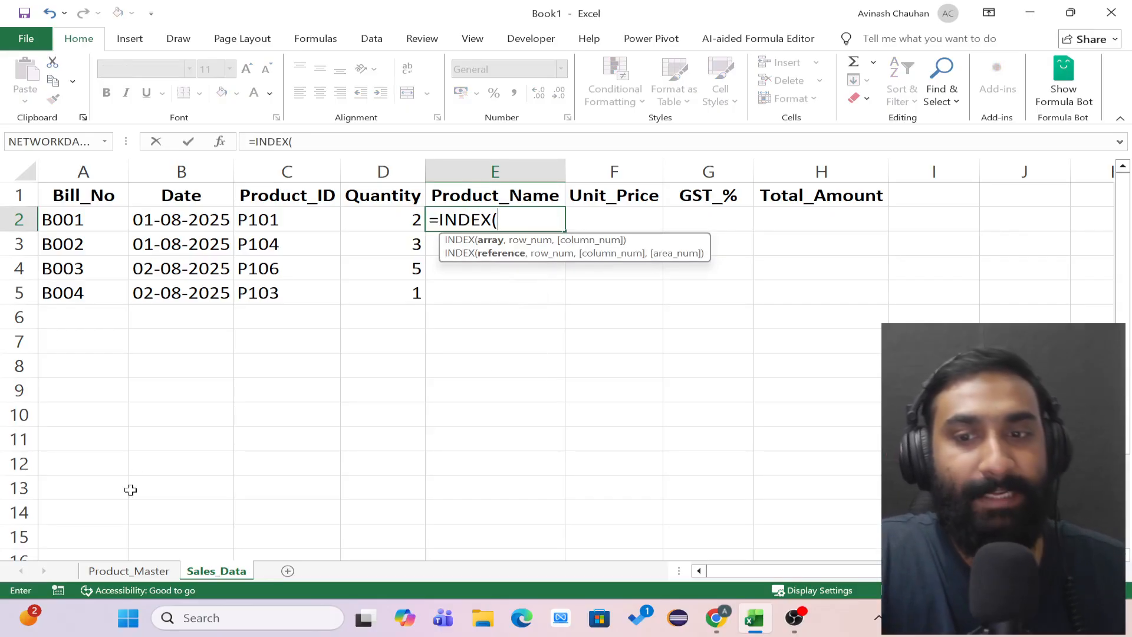
{"action": "key", "text": "BackSpace"}
{"action": "key", "text": "BackSpace"}
{"action": "key", "text": "BackSpace"}
{"action": "key", "text": "BackSpace"}
{"action": "key", "text": "BackSpace"}
{"action": "key", "text": "BackSpace"}
{"action": "key", "text": "BackSpace"}
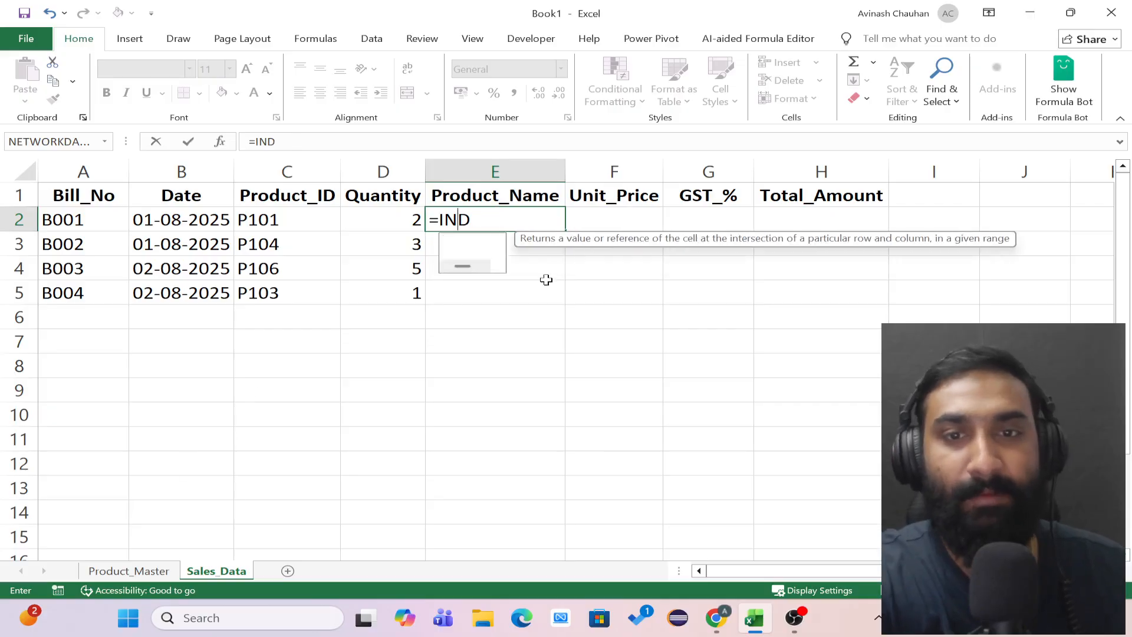
- Check the product table's name on the Product_Master sheet and return to Sales_Data
{"action": "left_click", "coordinate": [147, 570]}
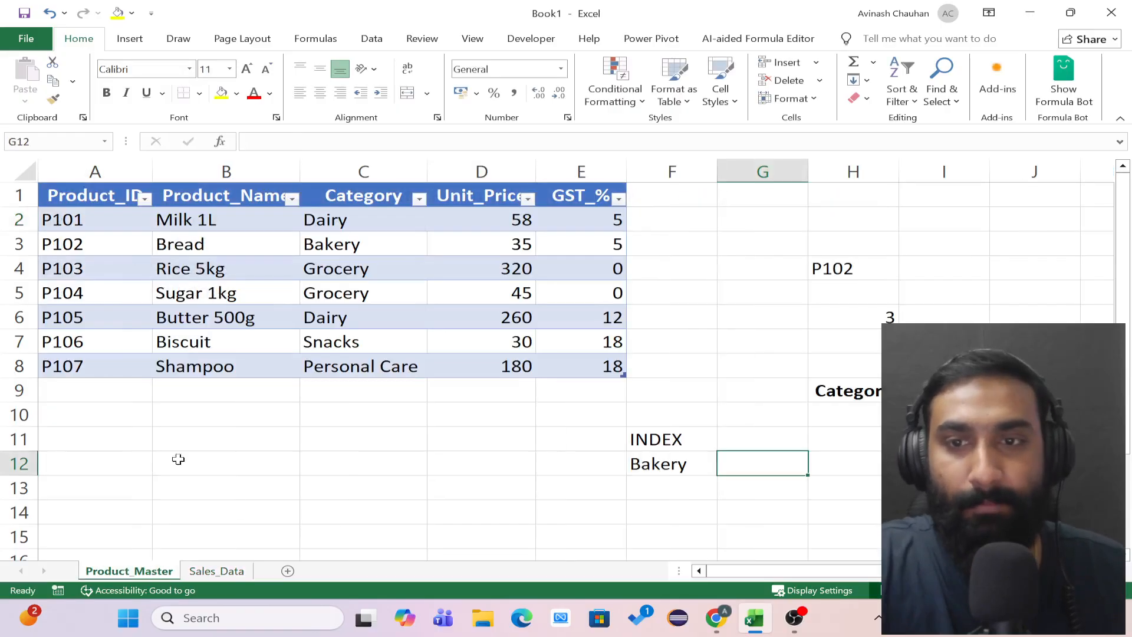
{"action": "left_click", "coordinate": [39, 183]}
{"action": "left_click", "coordinate": [57, 141]}
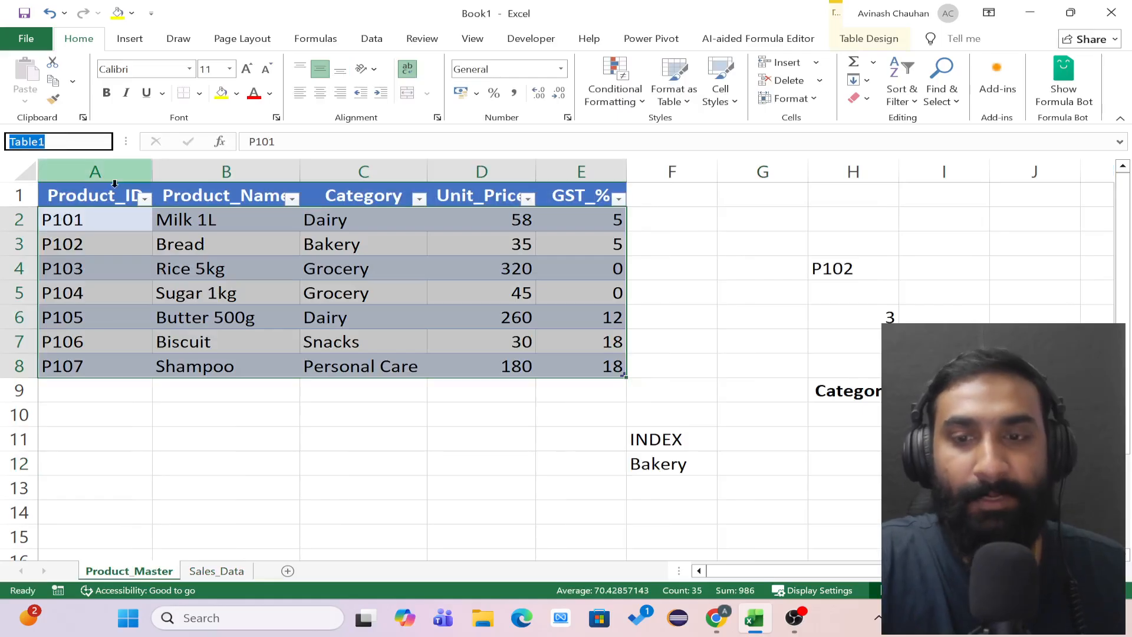
{"action": "left_click", "coordinate": [217, 571]}
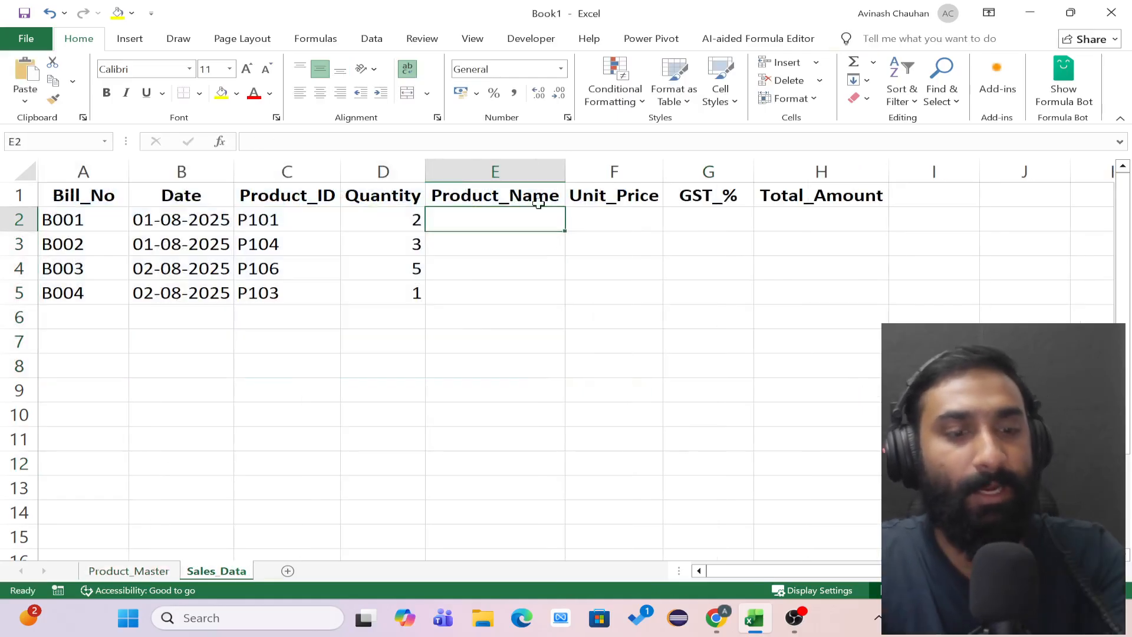
- Start an INDEX formula in E2 on Sales_Data with Table1 as its array argument
{"action": "type", "text": "=INDE"}
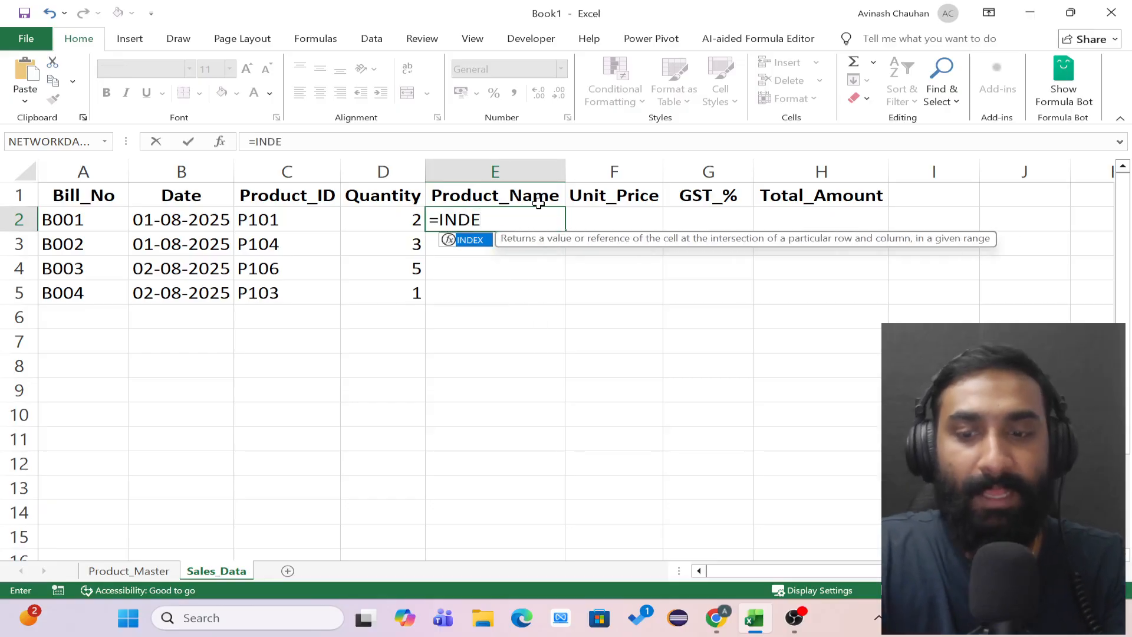
{"action": "type", "text": "X(Table1"}
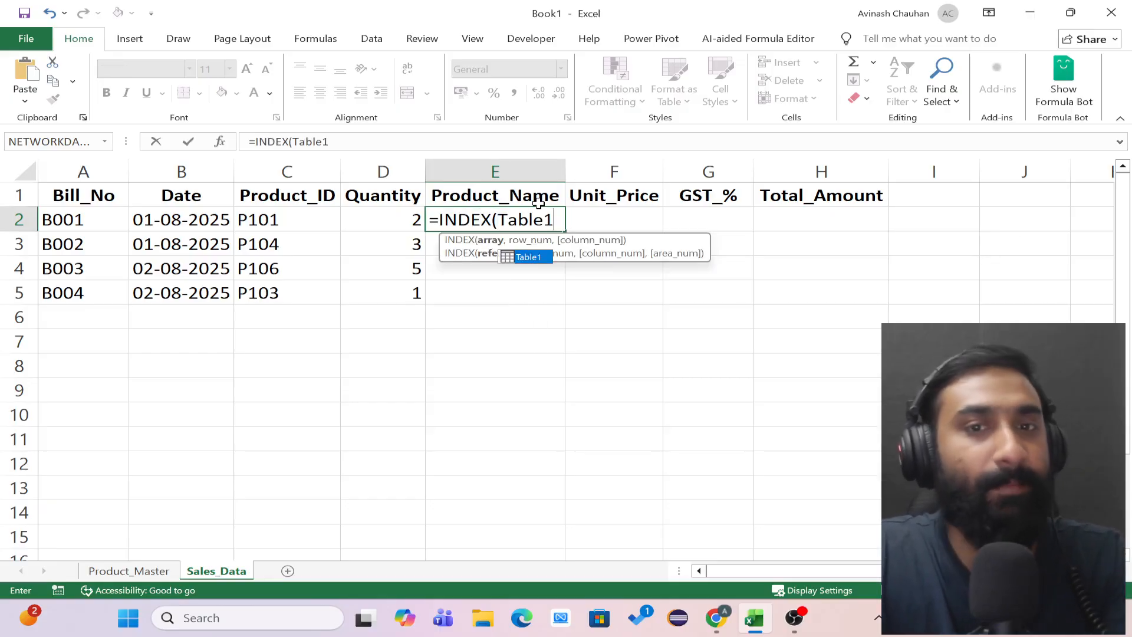
{"action": "type", "text": ","}
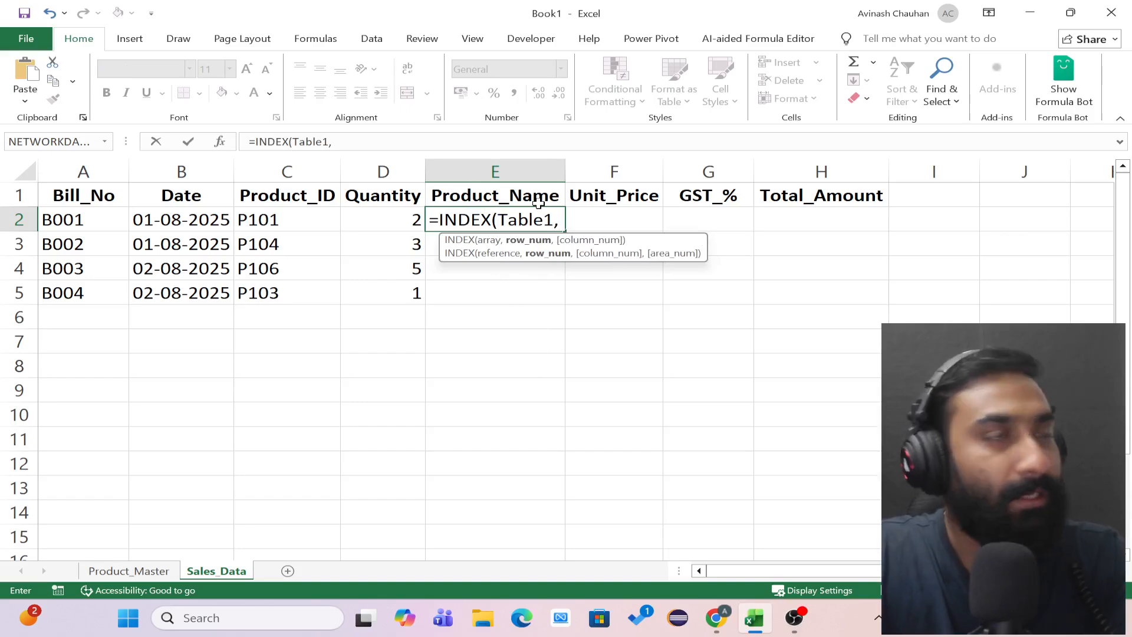
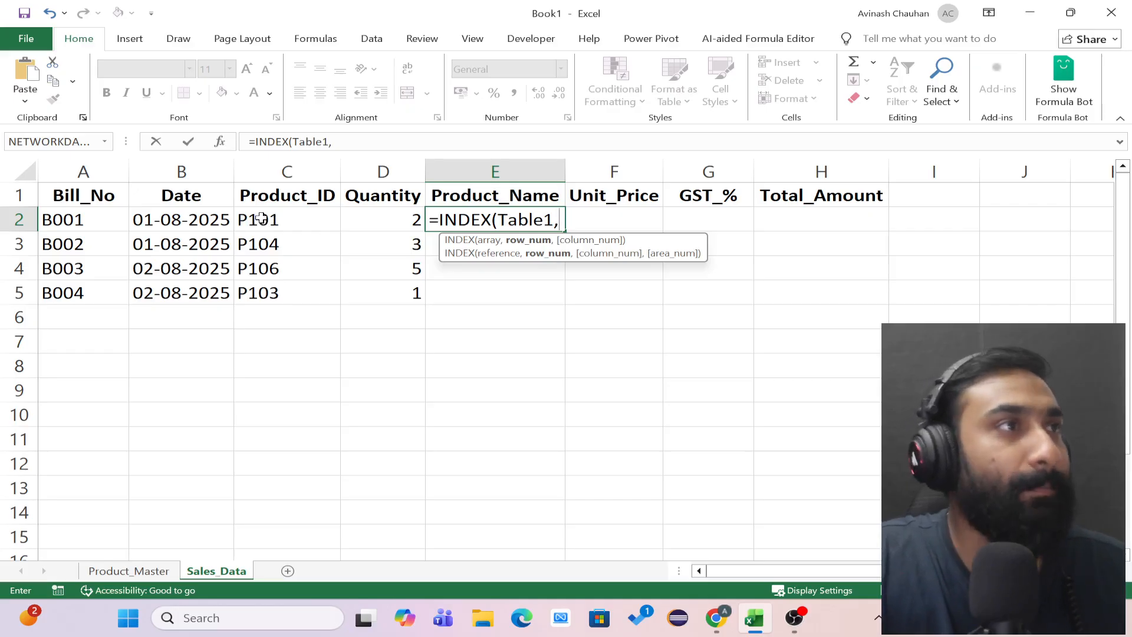
- Nest MATCH(C2,Table1[Product_ID],0) as the row argument of the INDEX formula in E2
{"action": "type", "text": "MATCH("}
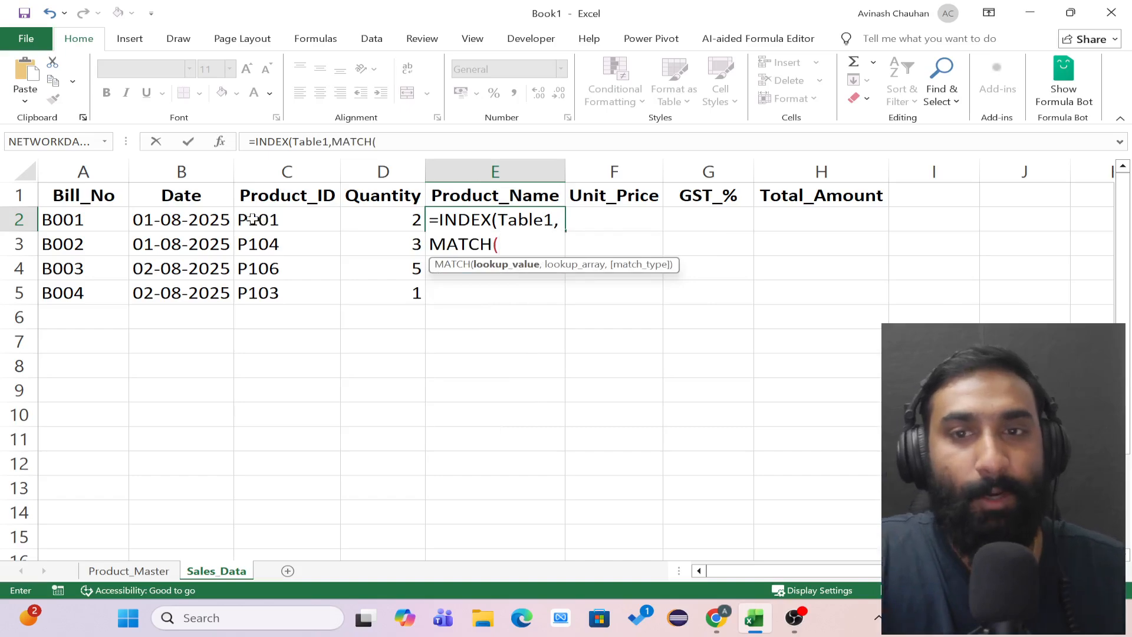
{"action": "left_click", "coordinate": [252, 219]}
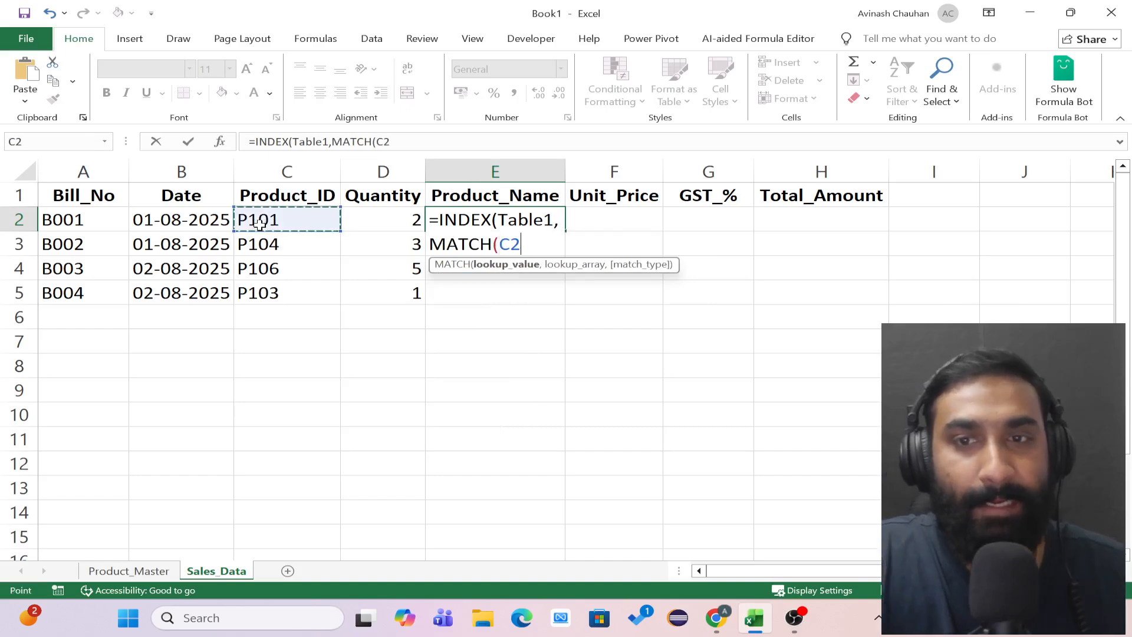
{"action": "type", "text": ","}
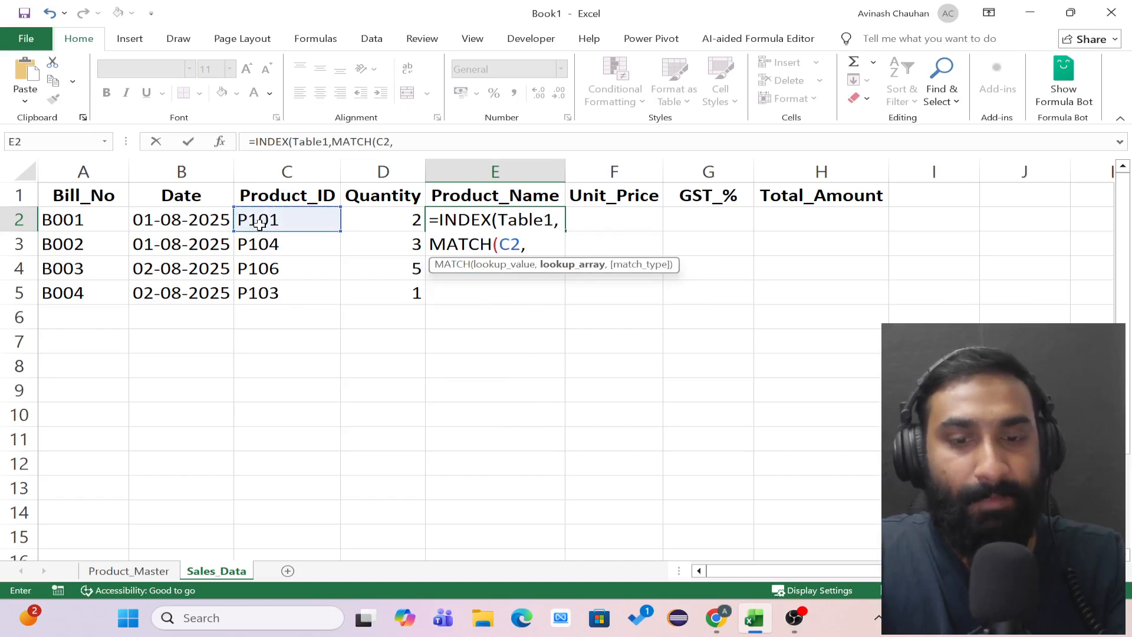
{"action": "type", "text": "tab"}
{"action": "key", "text": "Tab"}
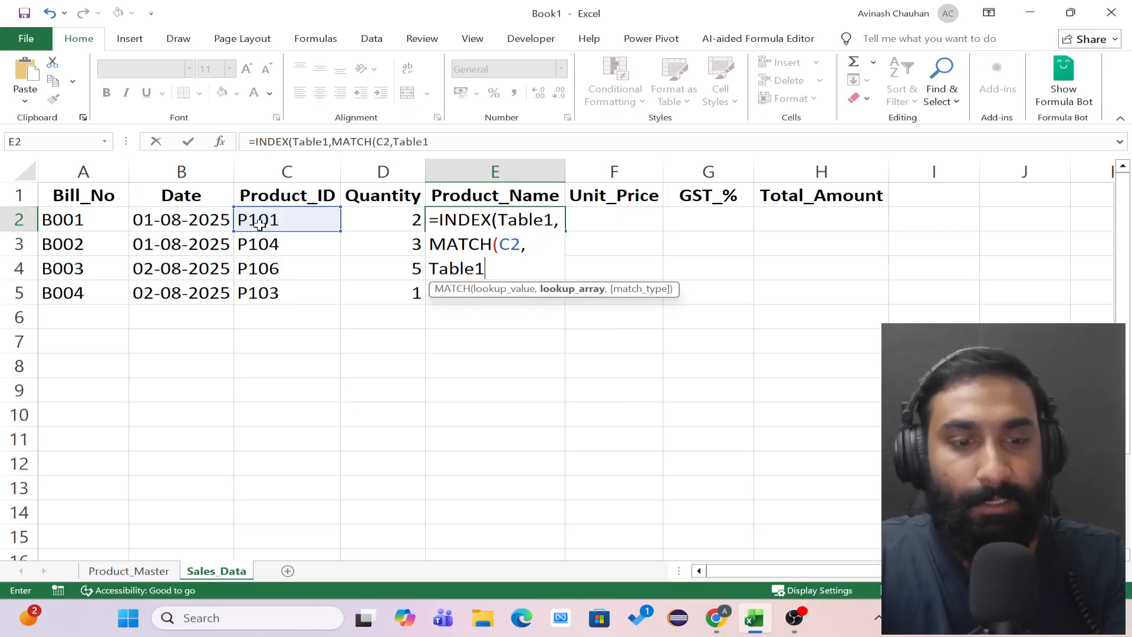
{"action": "type", "text": "["}
{"action": "key", "text": "Down"}
{"action": "key", "text": "Tab"}
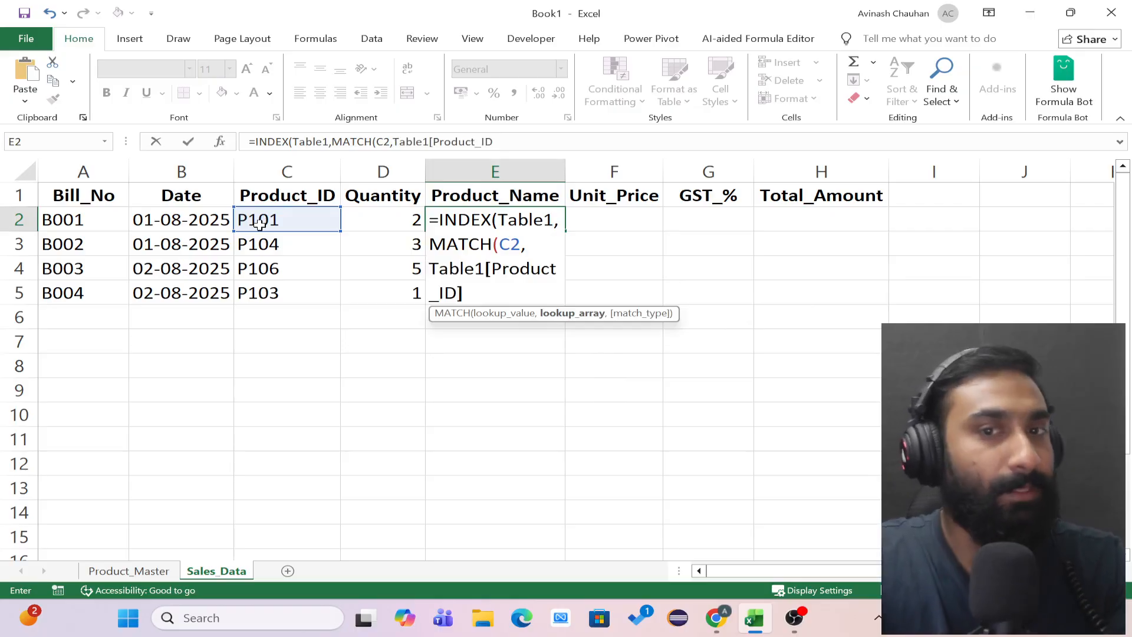
{"action": "type", "text": "]"}
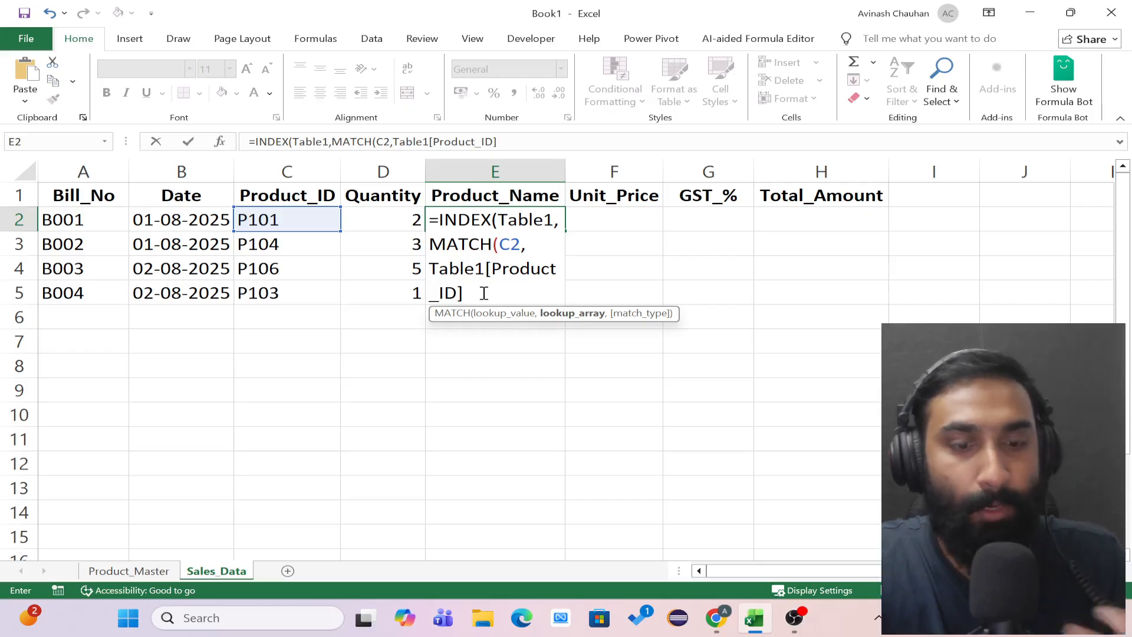
{"action": "type", "text": ",0"}
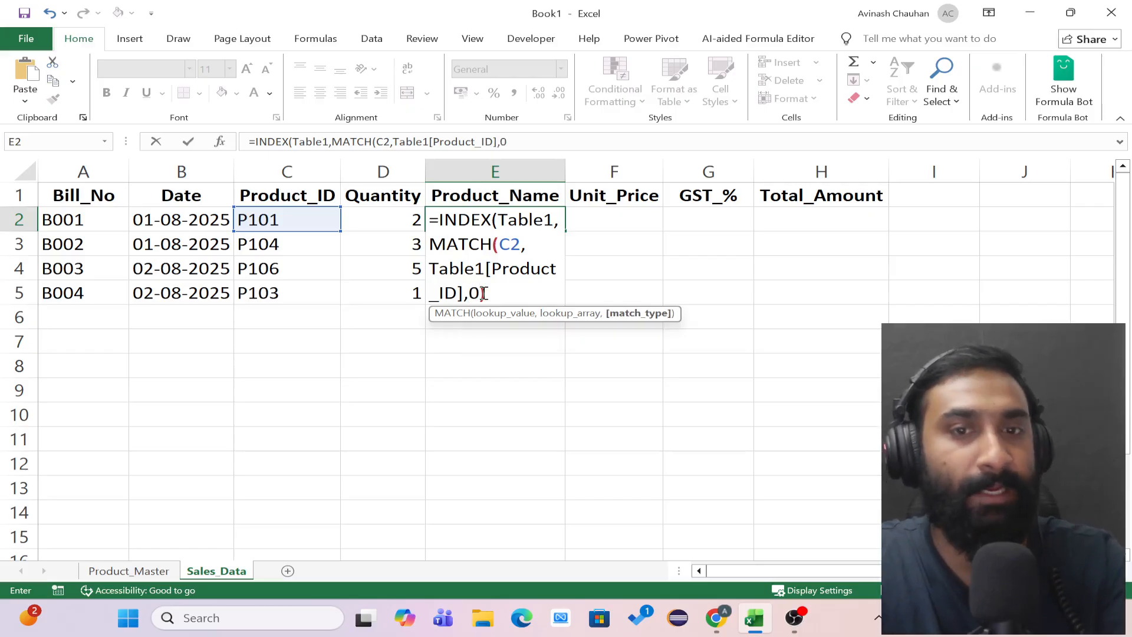
{"action": "type", "text": ")"}
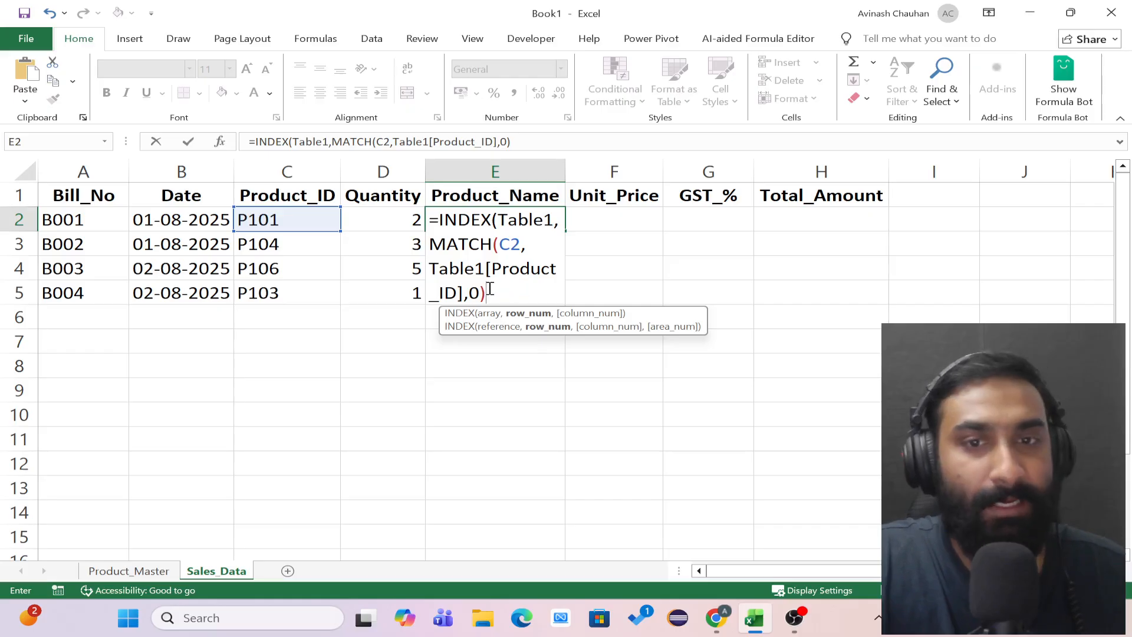
- Widen the Product_Name column and put the copied, unfinished INDEX and MATCH formula back into E2
{"action": "left_click_drag", "start_coordinate": [490, 289], "coordinate": [549, 189]}
{"action": "key", "text": "ctrl+c"}
{"action": "key", "text": "Delete"}
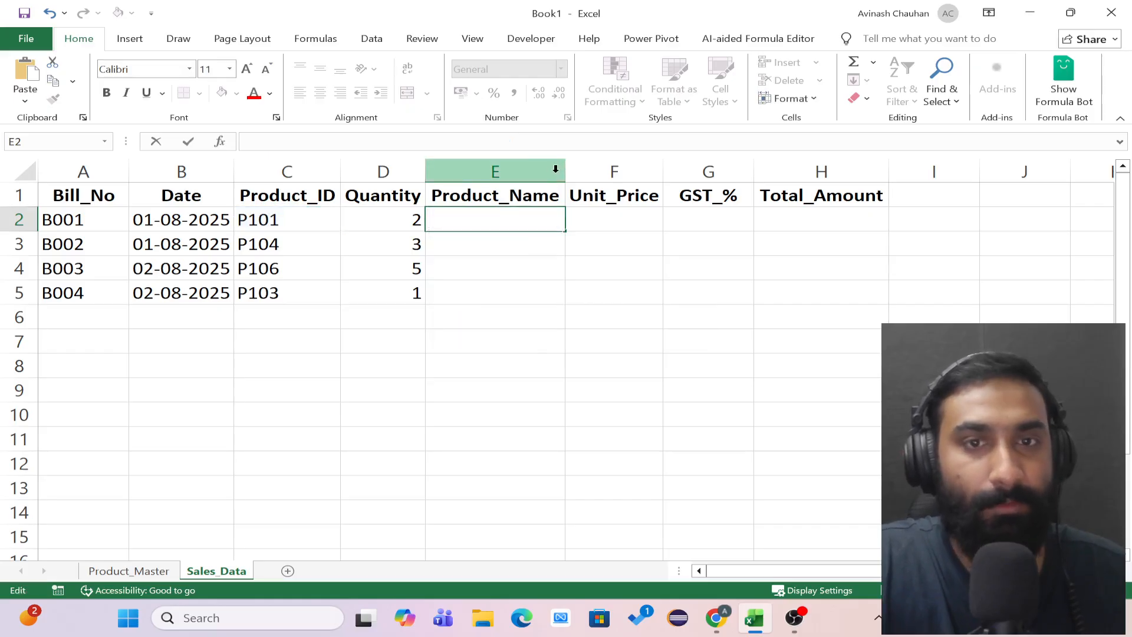
{"action": "left_click", "coordinate": [553, 296]}
{"action": "left_click_drag", "start_coordinate": [566, 172], "coordinate": [812, 171]}
{"action": "left_click", "coordinate": [560, 227]}
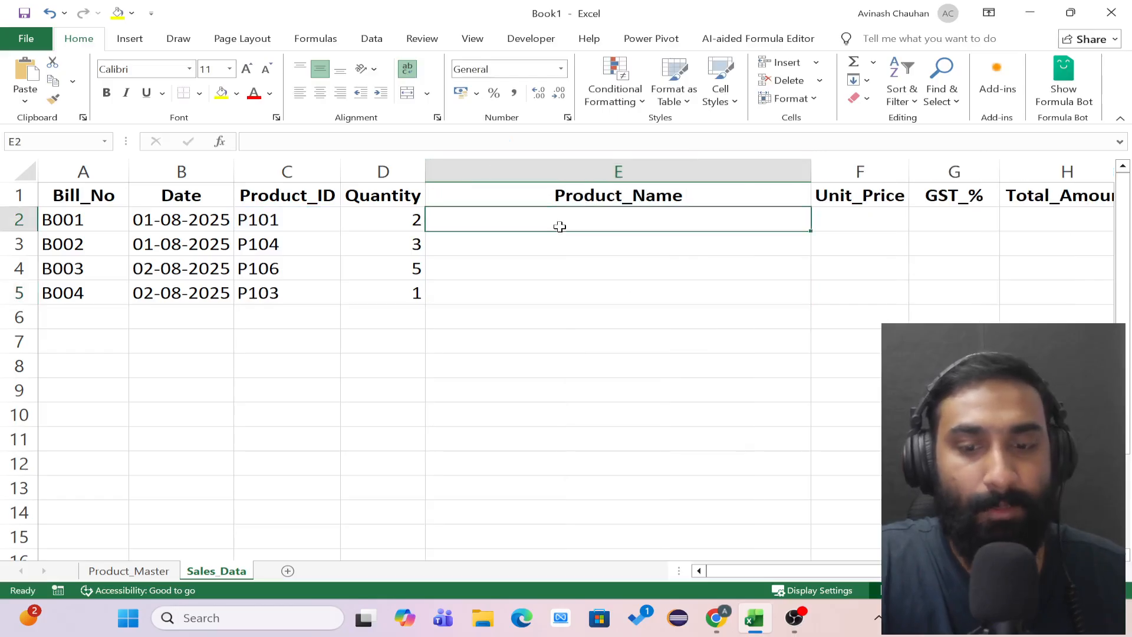
{"action": "key", "text": "ctrl+v"}
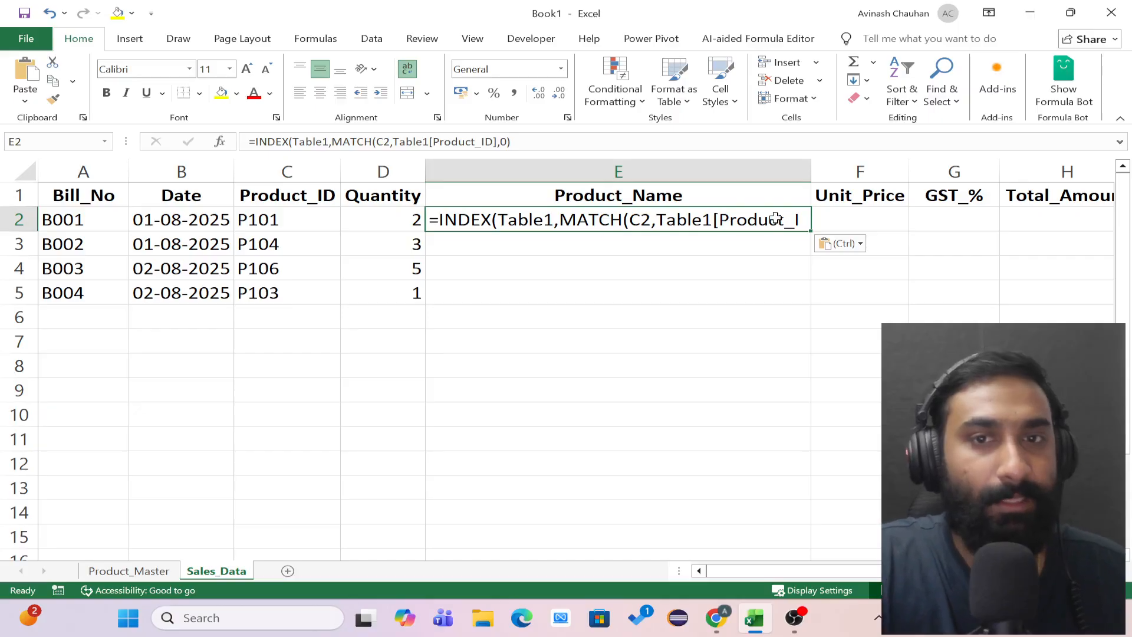
- Add a comma for the column argument after MATCH in E2, and discard E2's formula
{"action": "left_click", "coordinate": [517, 142]}
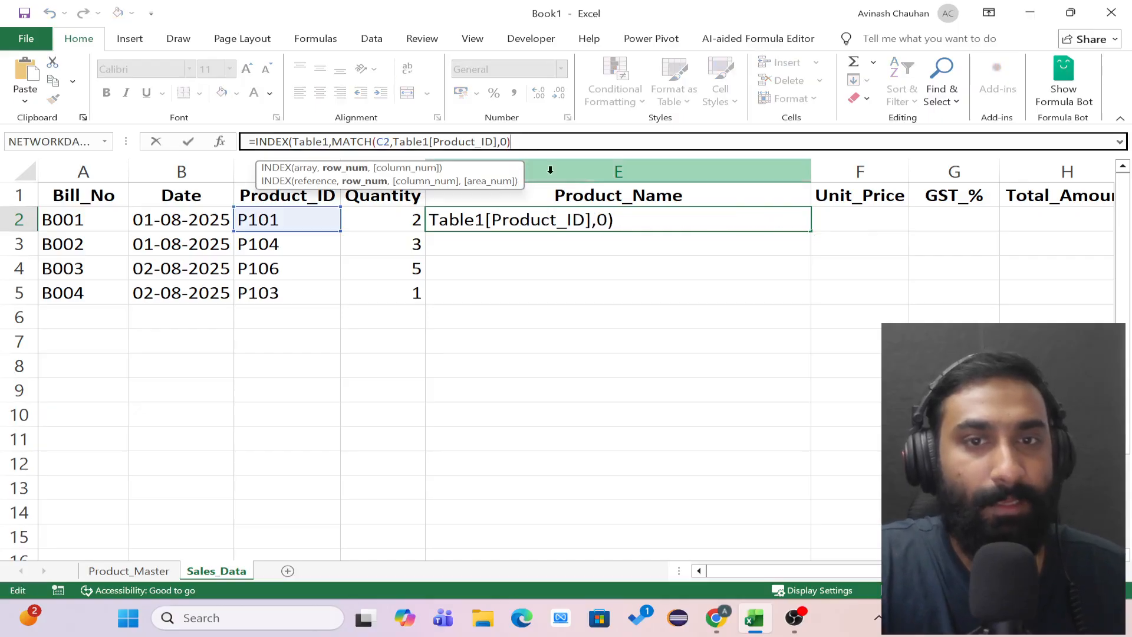
{"action": "left_click", "coordinate": [630, 222]}
{"action": "left_click", "coordinate": [679, 226]}
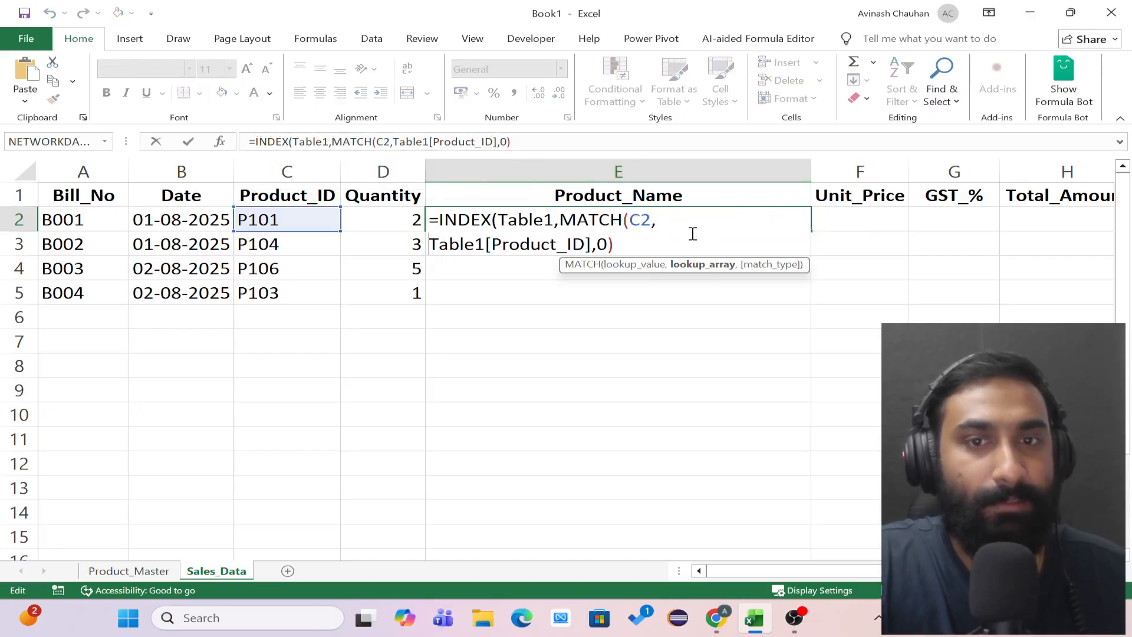
{"action": "left_click", "coordinate": [640, 242]}
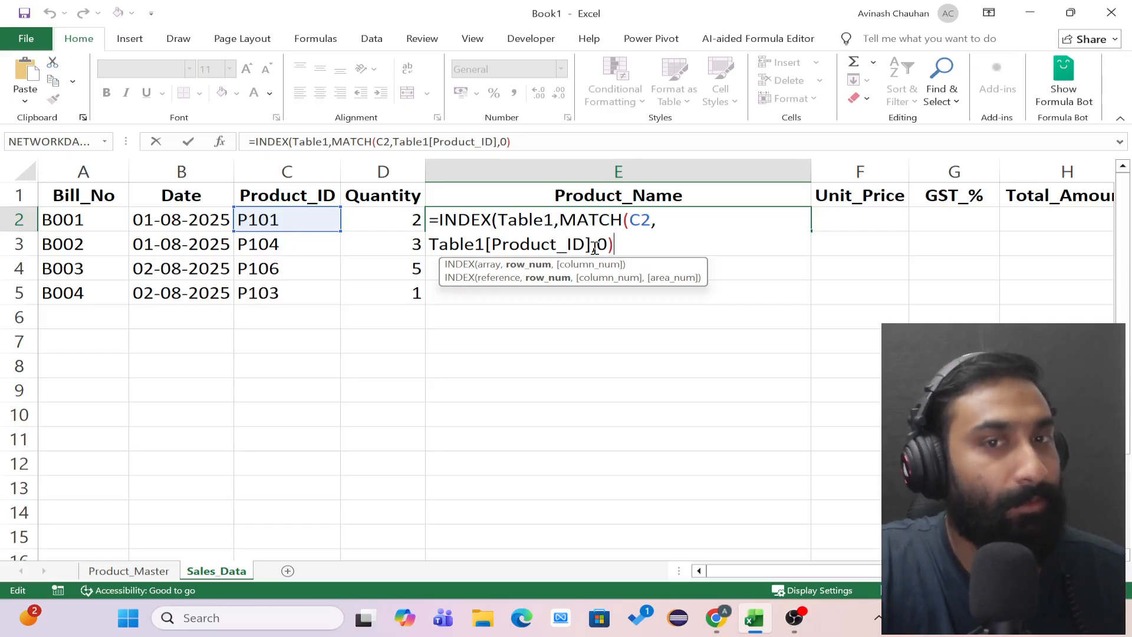
{"action": "type", "text": ","}
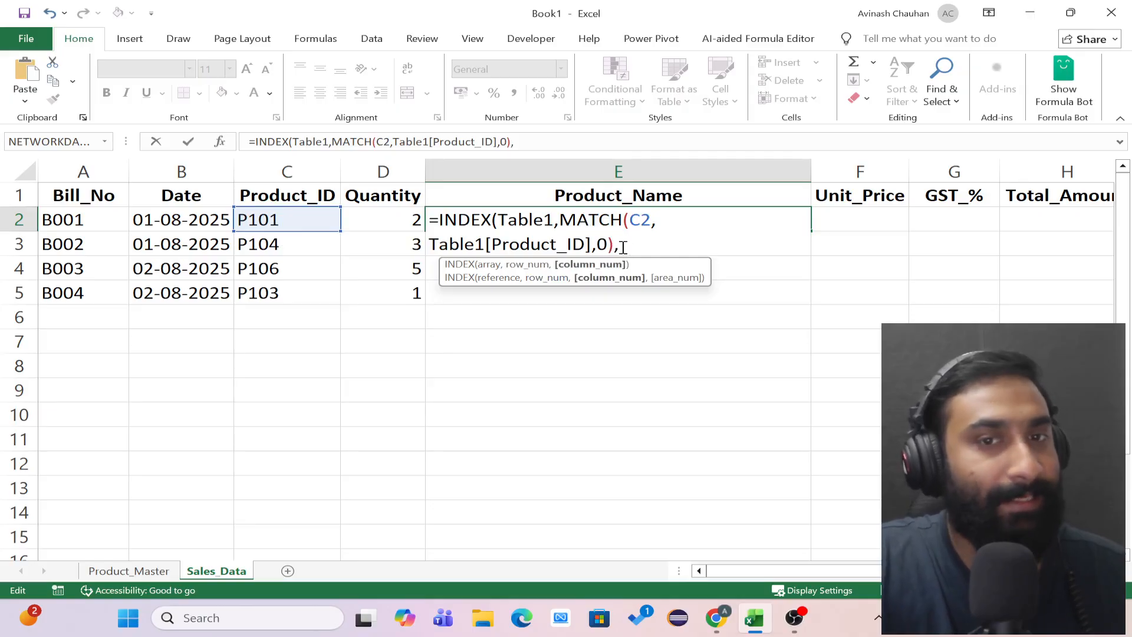
{"action": "left_click_drag", "start_coordinate": [624, 246], "coordinate": [405, 221]}
{"action": "key", "text": "Escape"}
{"action": "left_click", "coordinate": [478, 398]}
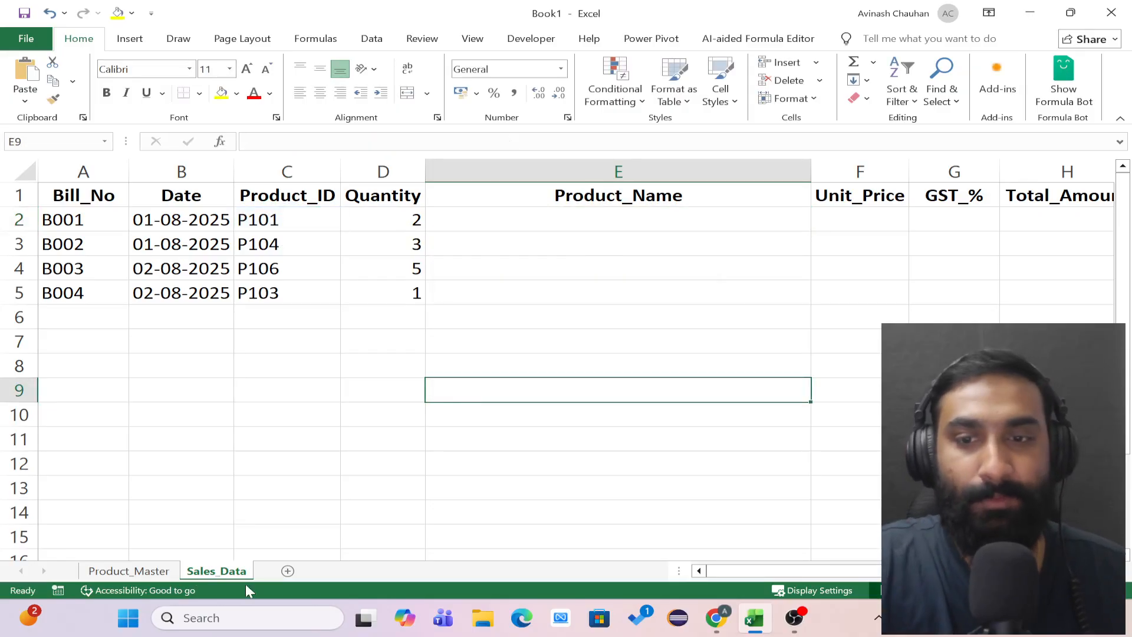
- Enter =MATCH(C2,Table1[Product_ID],0) in cell D9 to find the table row of the first Product_ID
{"action": "left_click", "coordinate": [278, 219]}
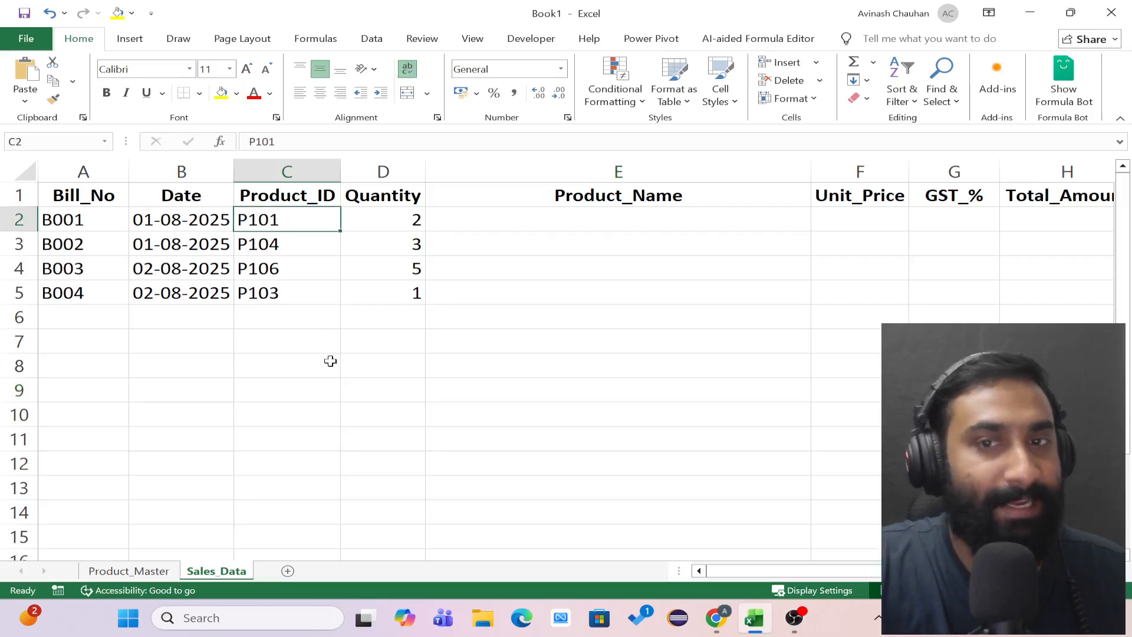
{"action": "left_click", "coordinate": [373, 384]}
{"action": "type", "text": "="}
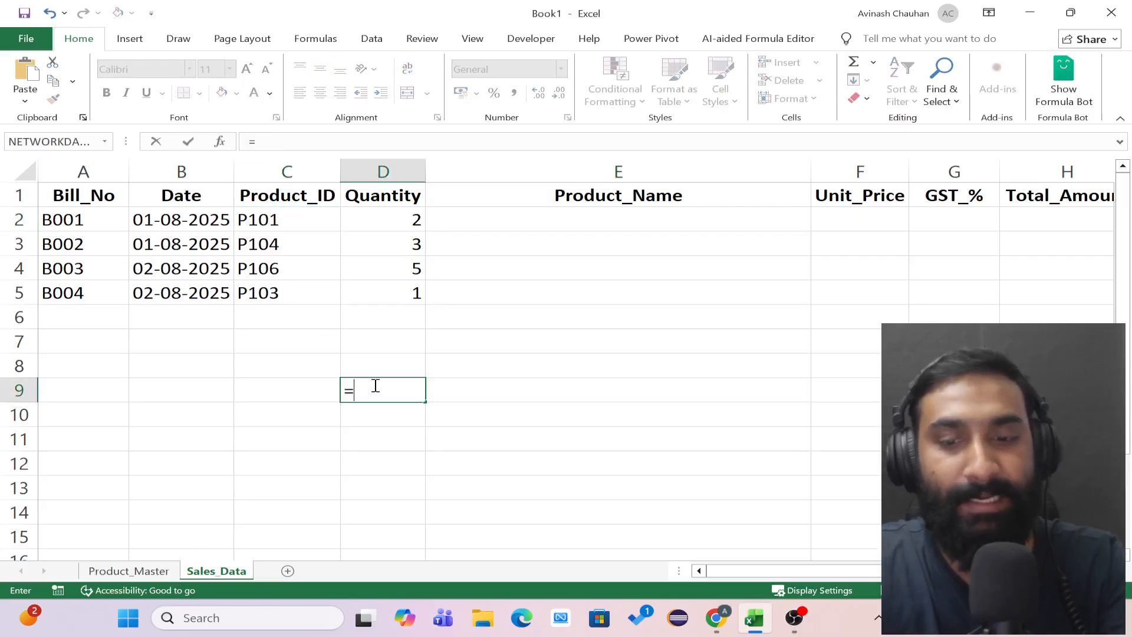
{"action": "type", "text": "MATCH("}
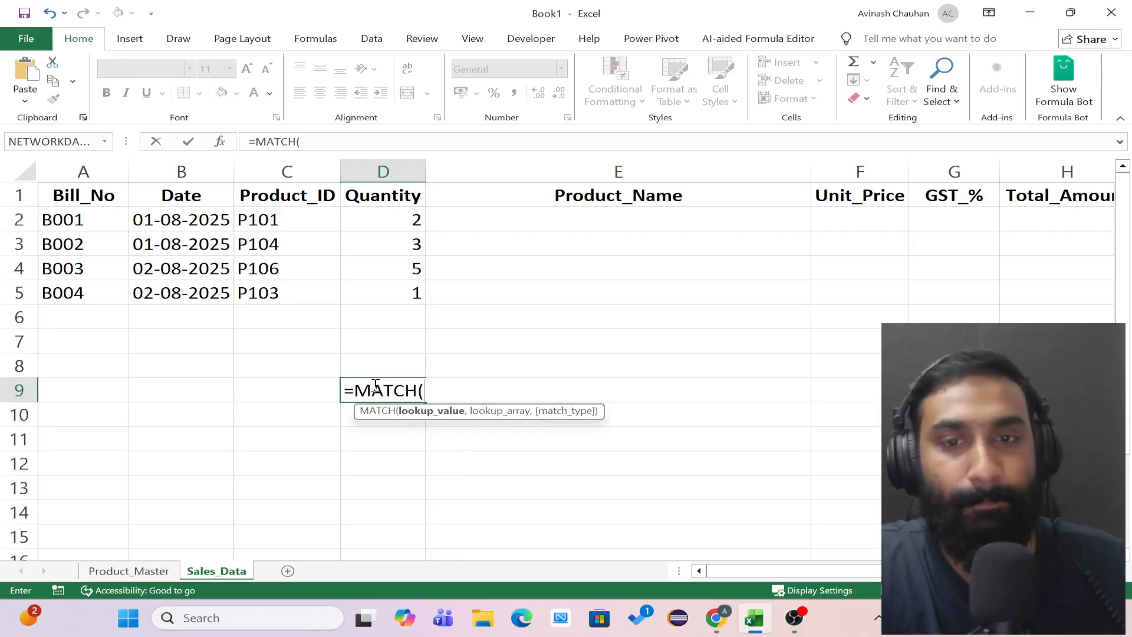
{"action": "left_click", "coordinate": [266, 220]}
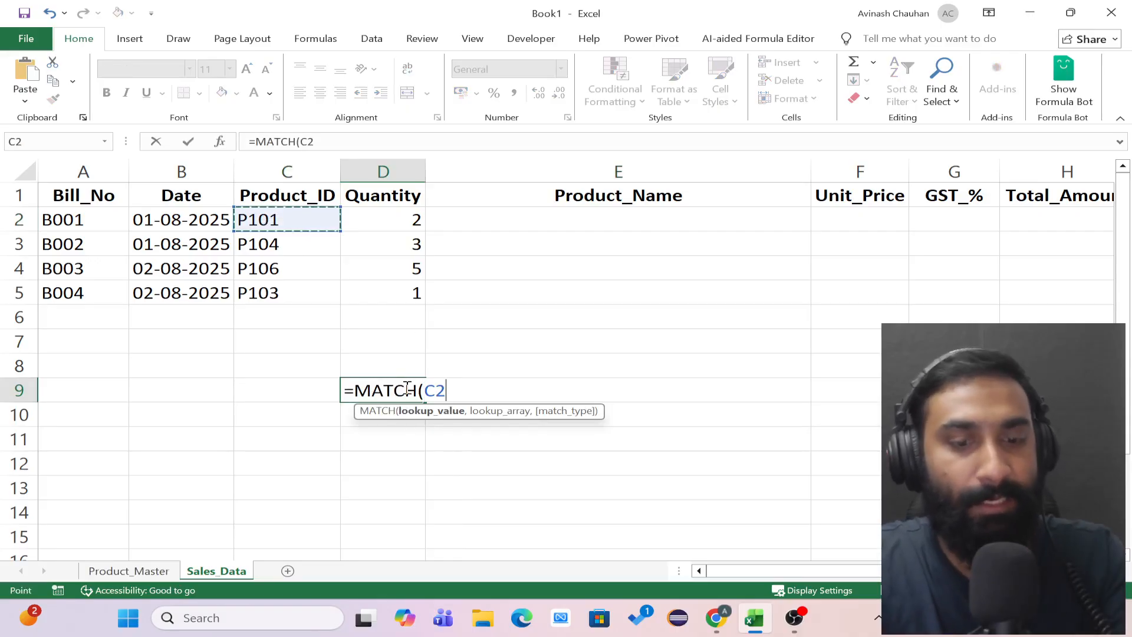
{"action": "type", "text": ","}
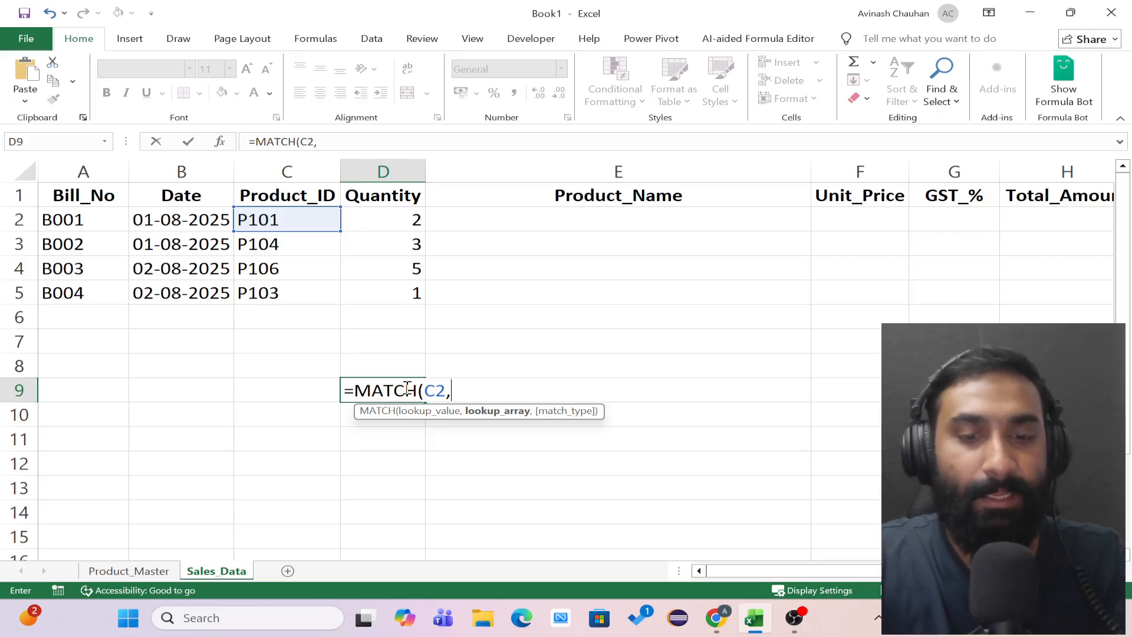
{"action": "type", "text": "Tab"}
{"action": "key", "text": "Tab"}
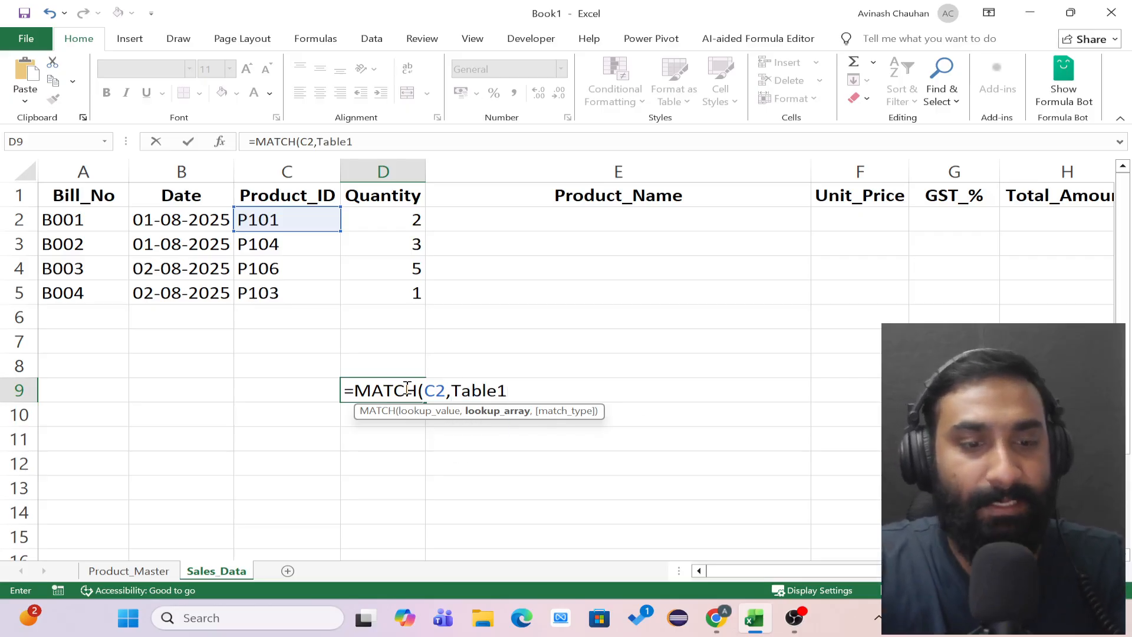
{"action": "type", "text": "[Pr"}
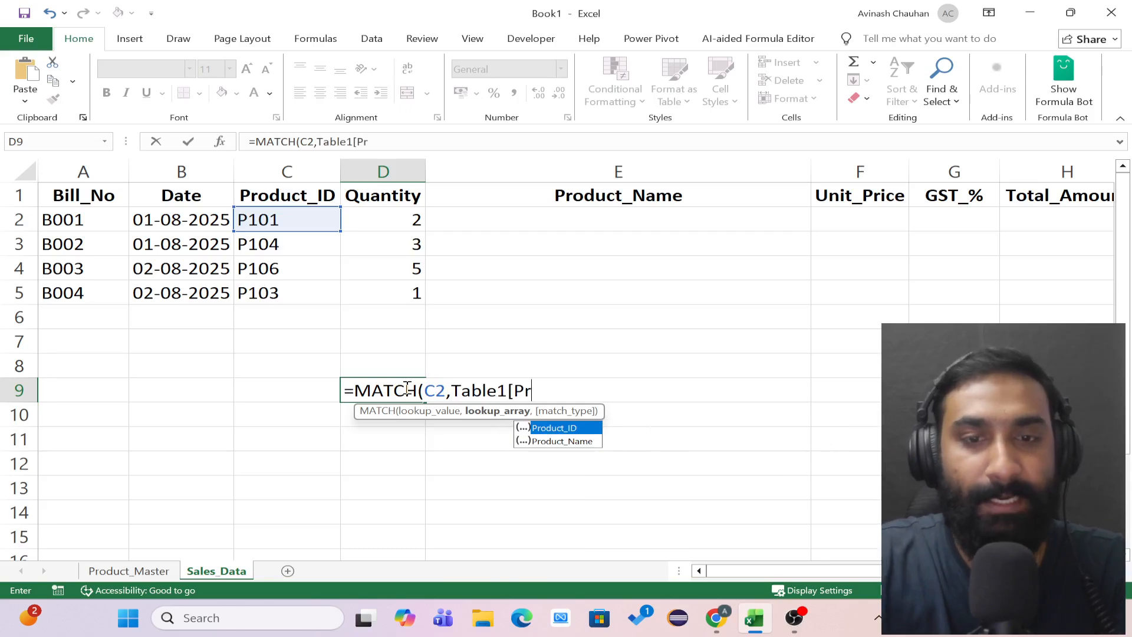
{"action": "key", "text": "Tab"}
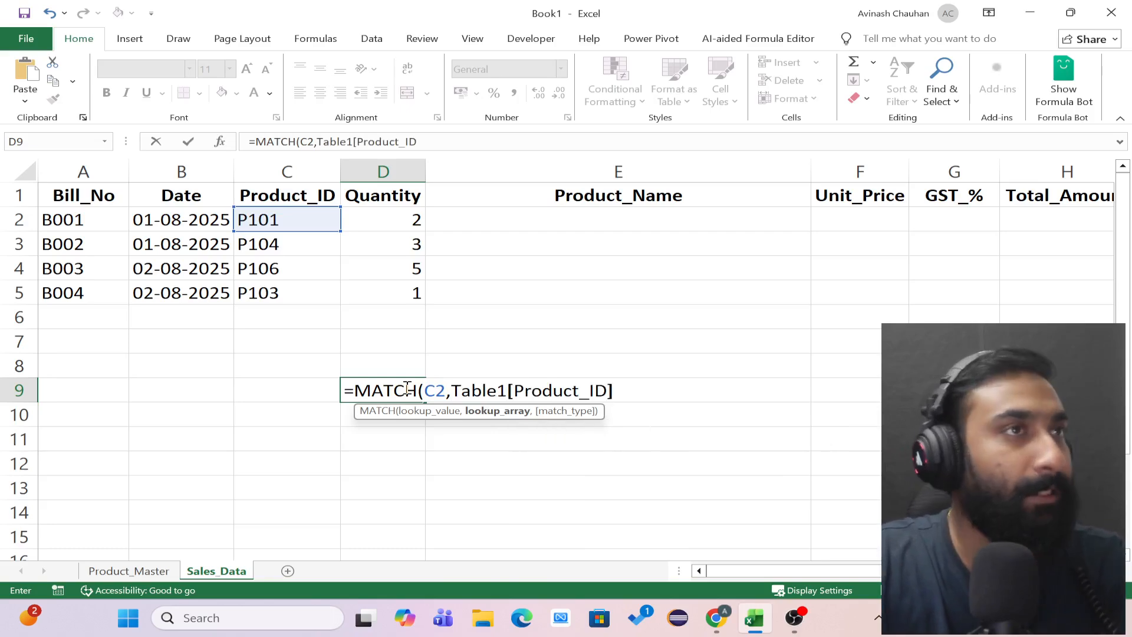
{"action": "type", "text": ",0"}
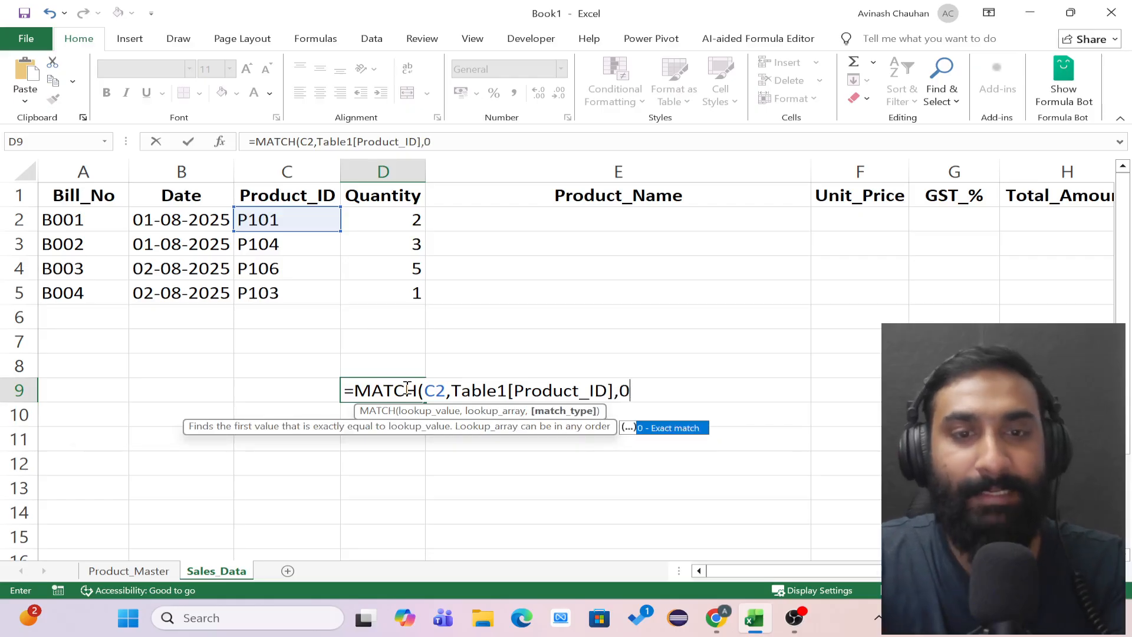
{"action": "type", "text": ")"}
{"action": "key", "text": "Tab"}
{"action": "left_click", "coordinate": [407, 388]}
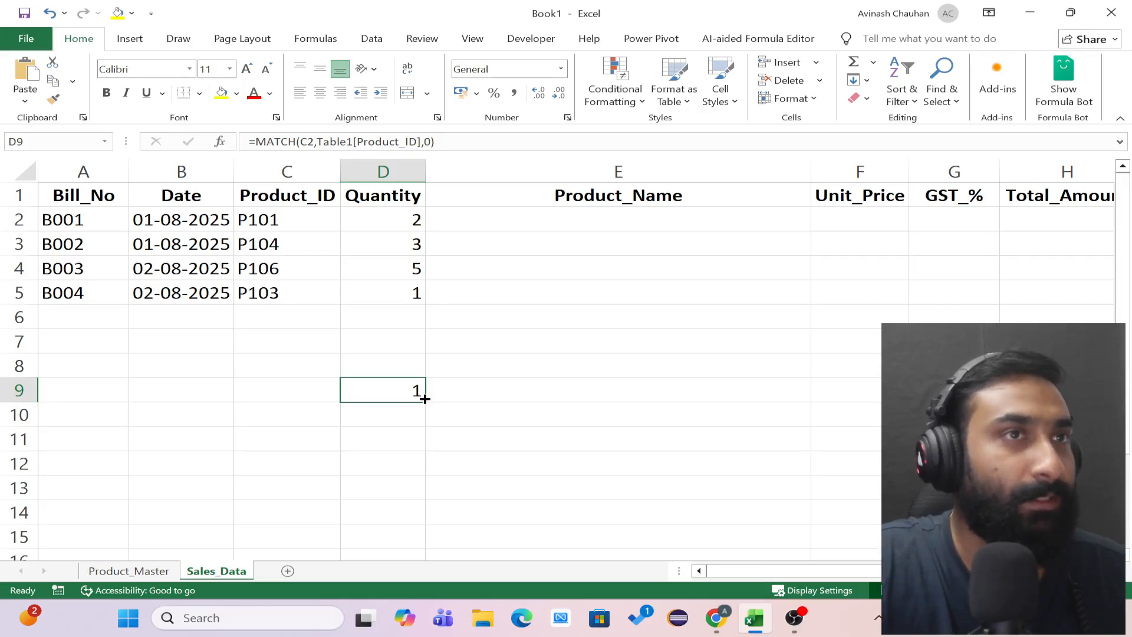
- Compare the first product's row in Product_Master with the MATCH formula in D9 of Sales_Data
{"action": "left_click", "coordinate": [129, 570]}
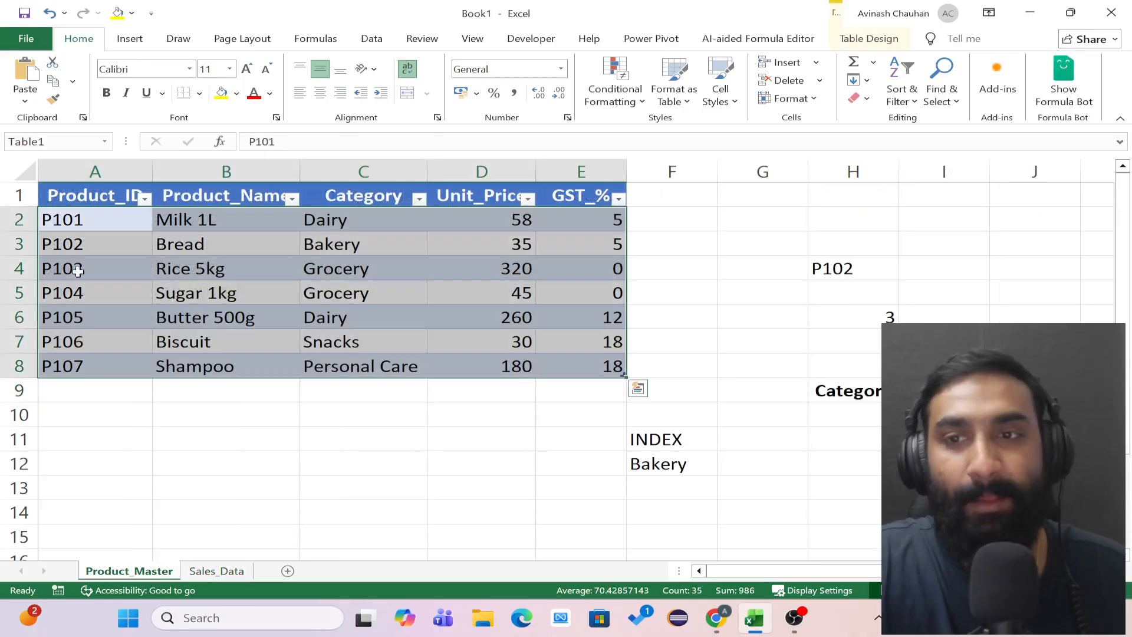
{"action": "left_click", "coordinate": [21, 221]}
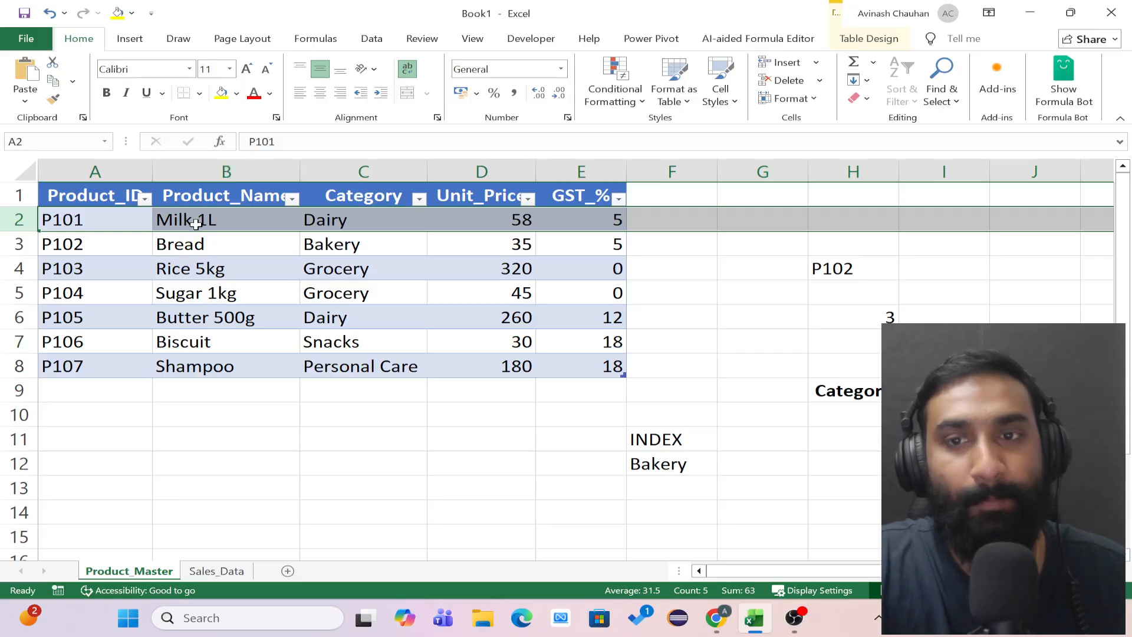
{"action": "left_click", "coordinate": [195, 222]}
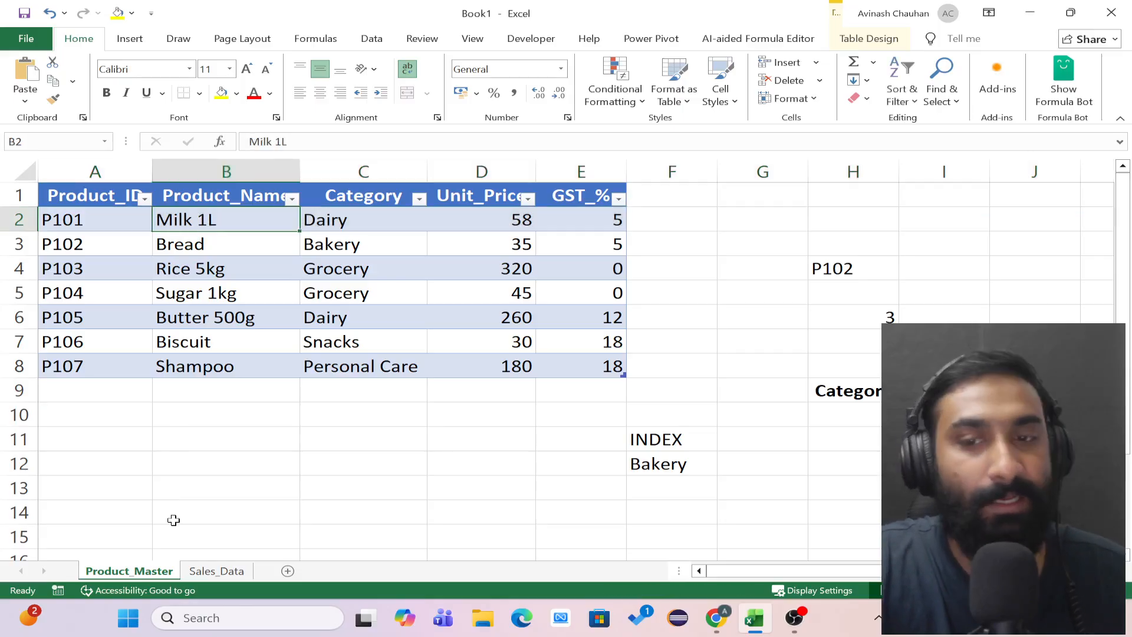
{"action": "left_click", "coordinate": [216, 570]}
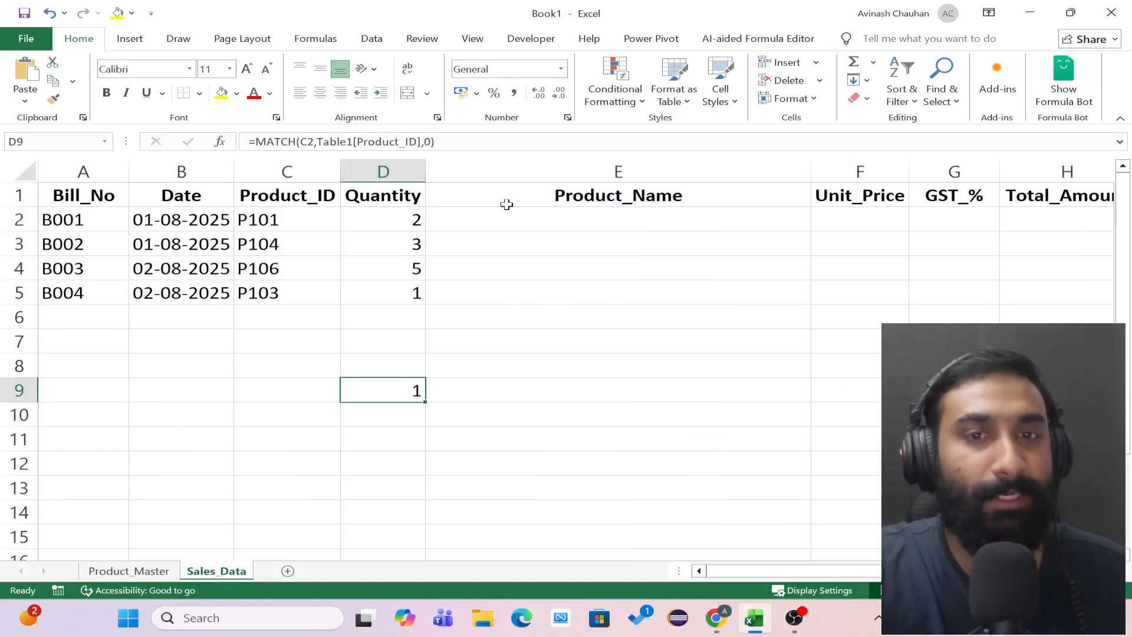
{"action": "double_click", "coordinate": [417, 386]}
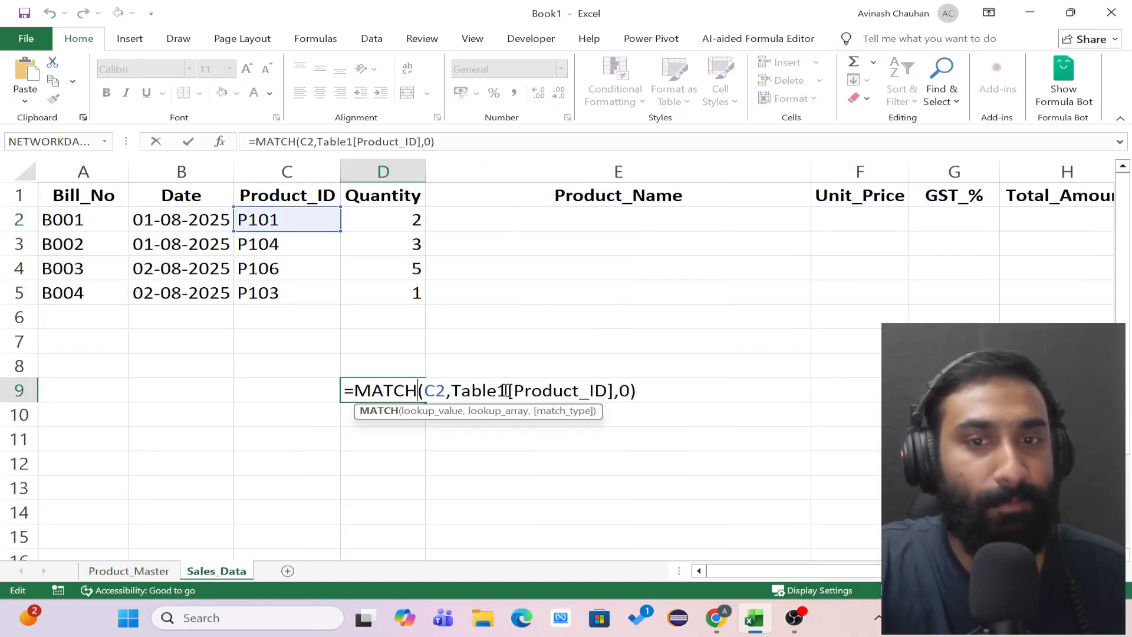
{"action": "left_click", "coordinate": [649, 391]}
- Start an INDEX formula in E2 of Sales_Data with Table1 as the array, ready for the row argument
{"action": "left_click", "coordinate": [573, 218]}
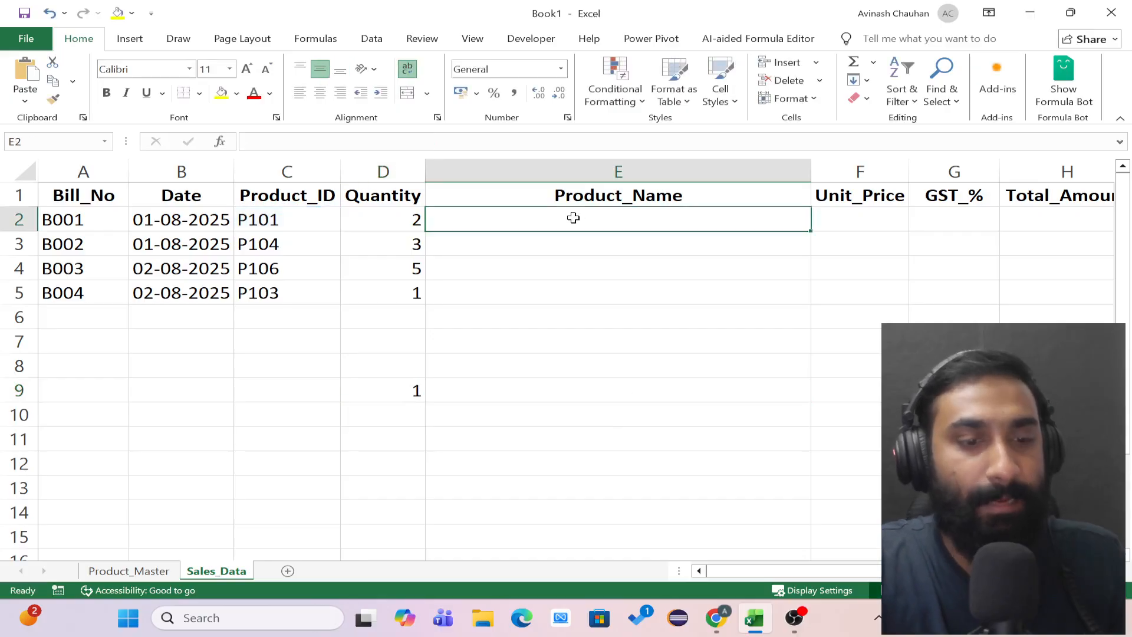
{"action": "type", "text": "=INDEX("}
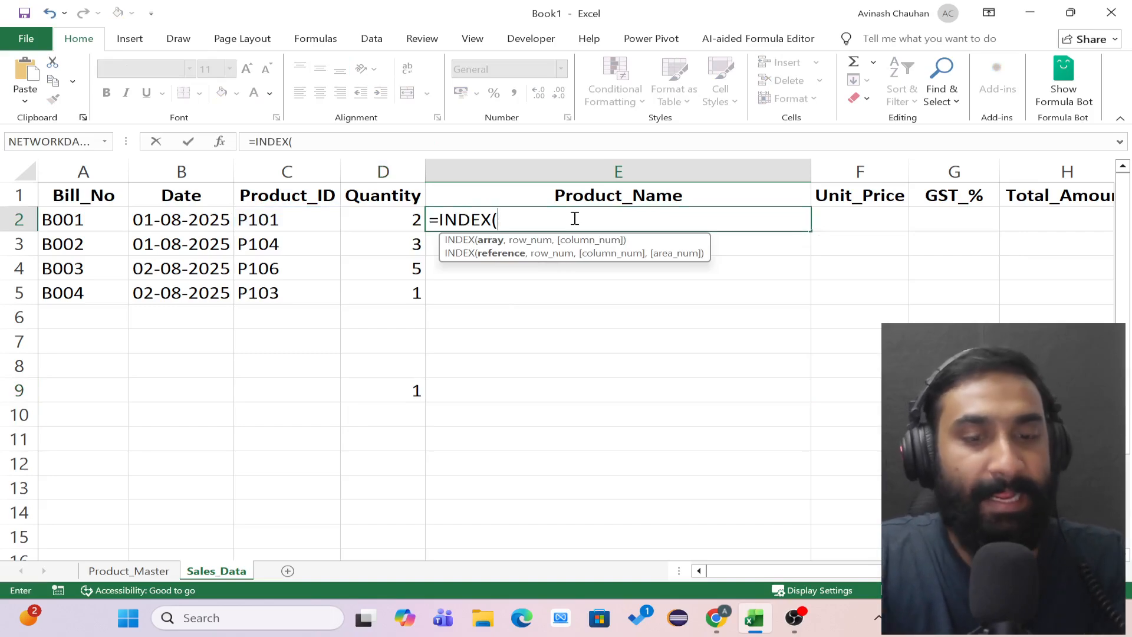
{"action": "type", "text": "Table1"}
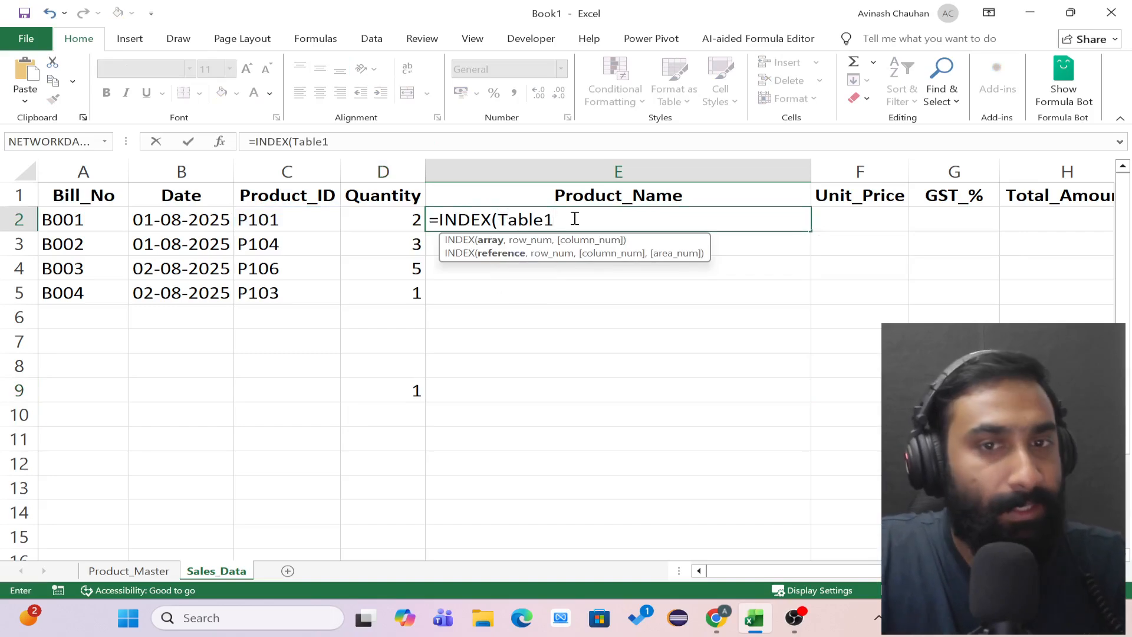
{"action": "type", "text": ","}
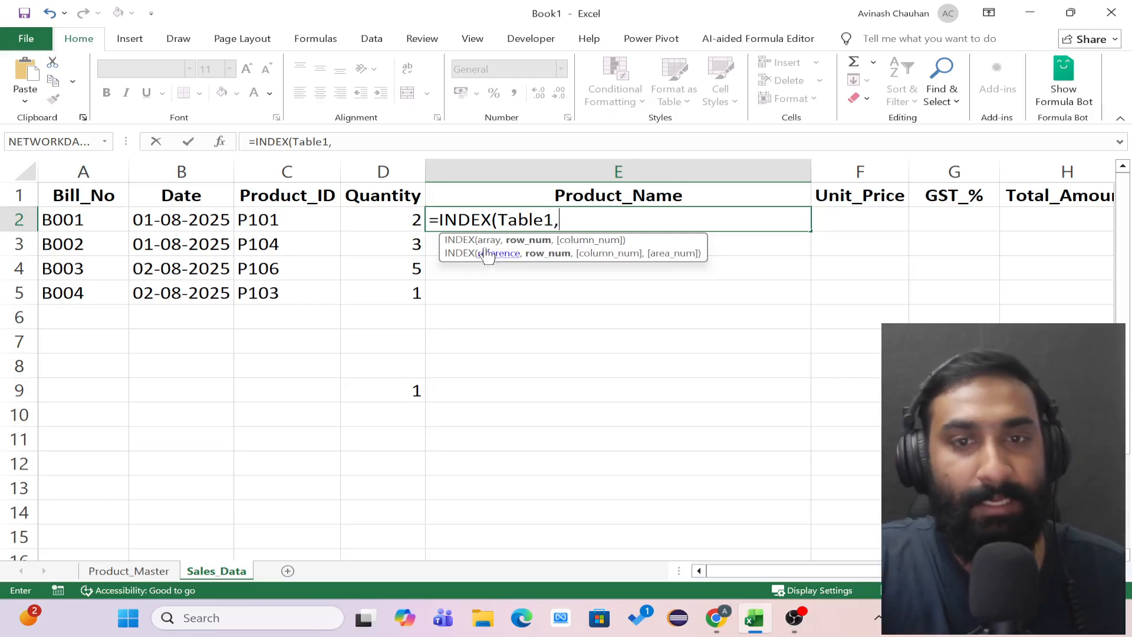
- Nest MATCH(C2,Table1[Product_ID],0) as the row argument of E2's INDEX formula
{"action": "type", "text": "MATCH("}
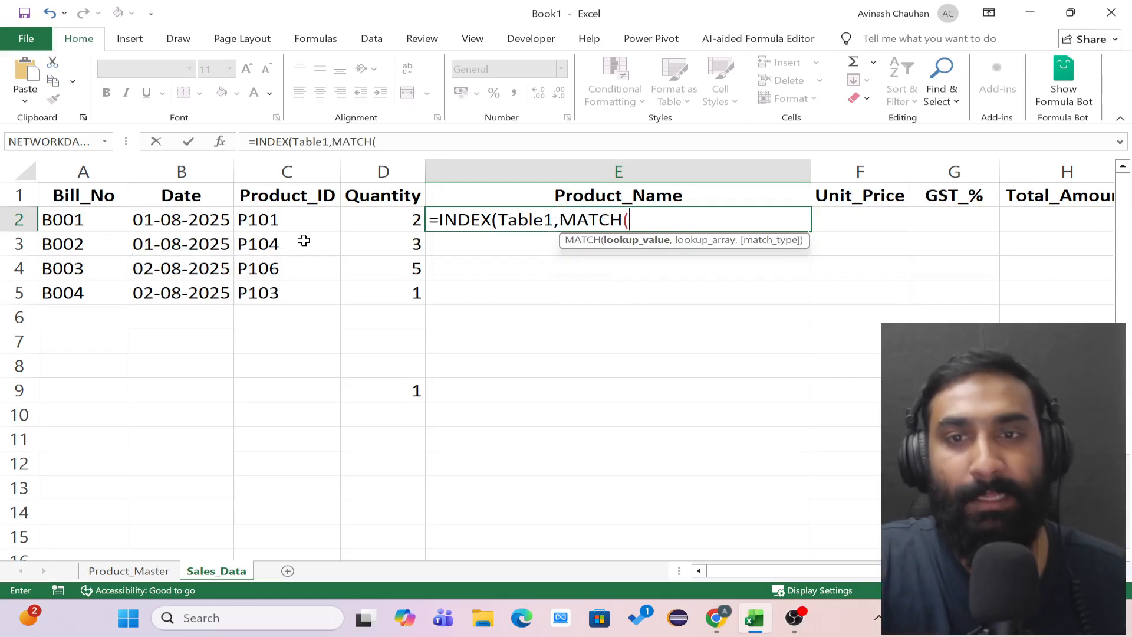
{"action": "left_click", "coordinate": [272, 219]}
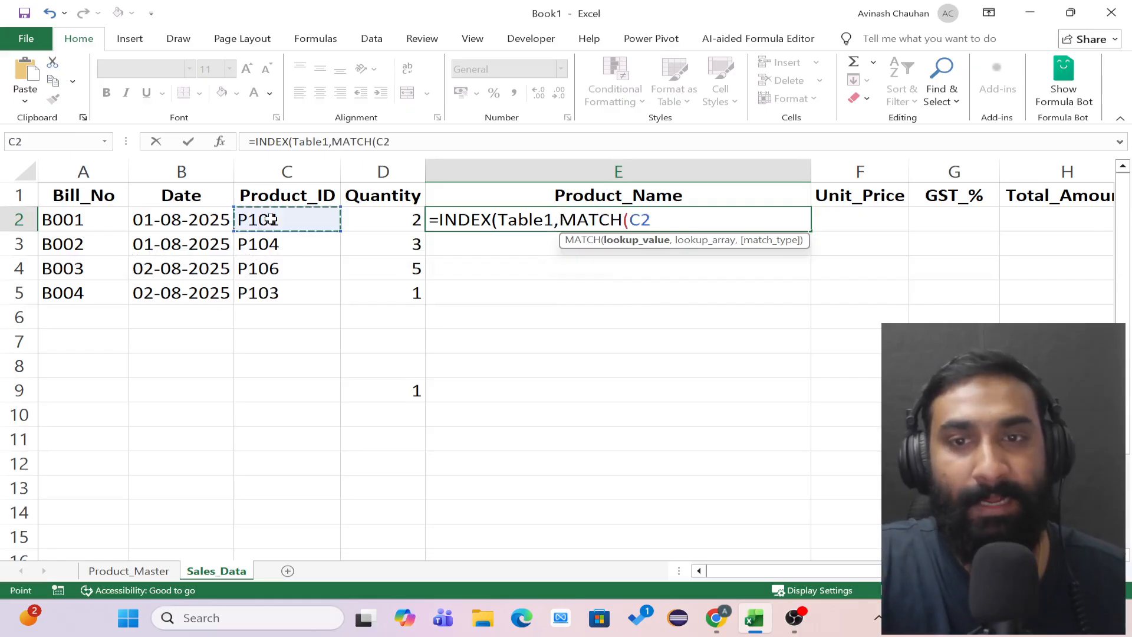
{"action": "type", "text": ",Tab"}
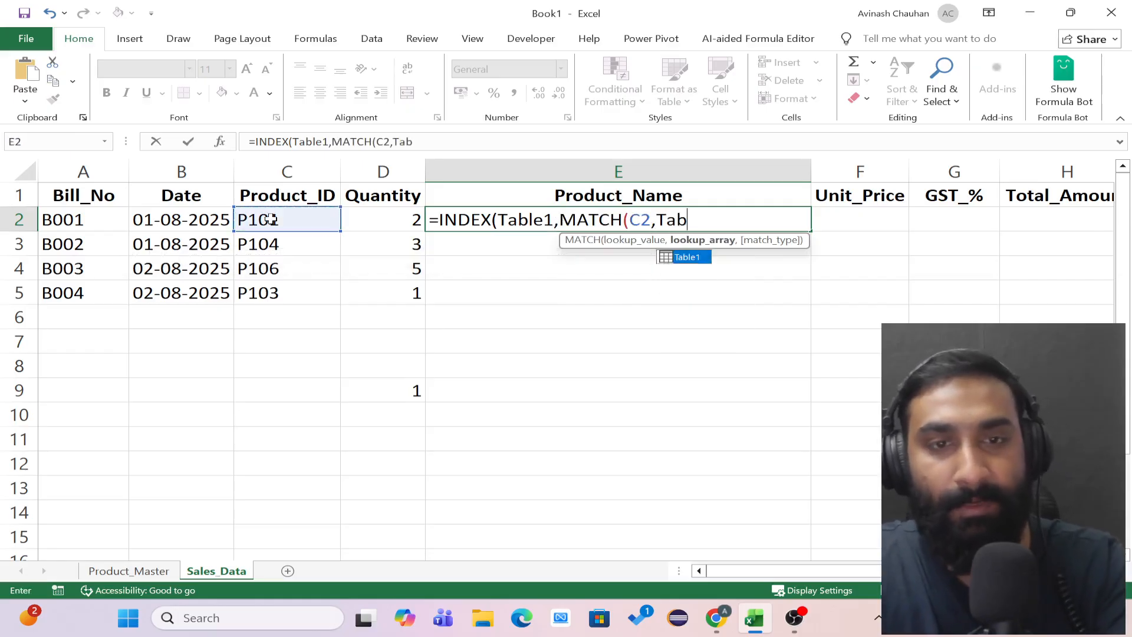
{"action": "type", "text": "le1[Pr"}
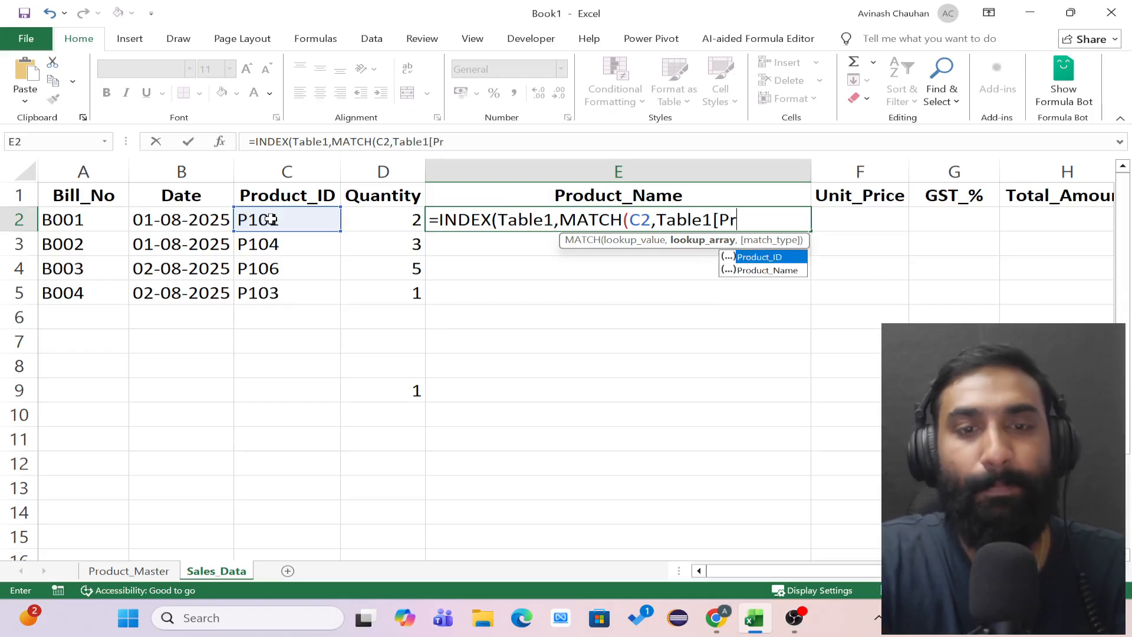
{"action": "key", "text": "Tab"}
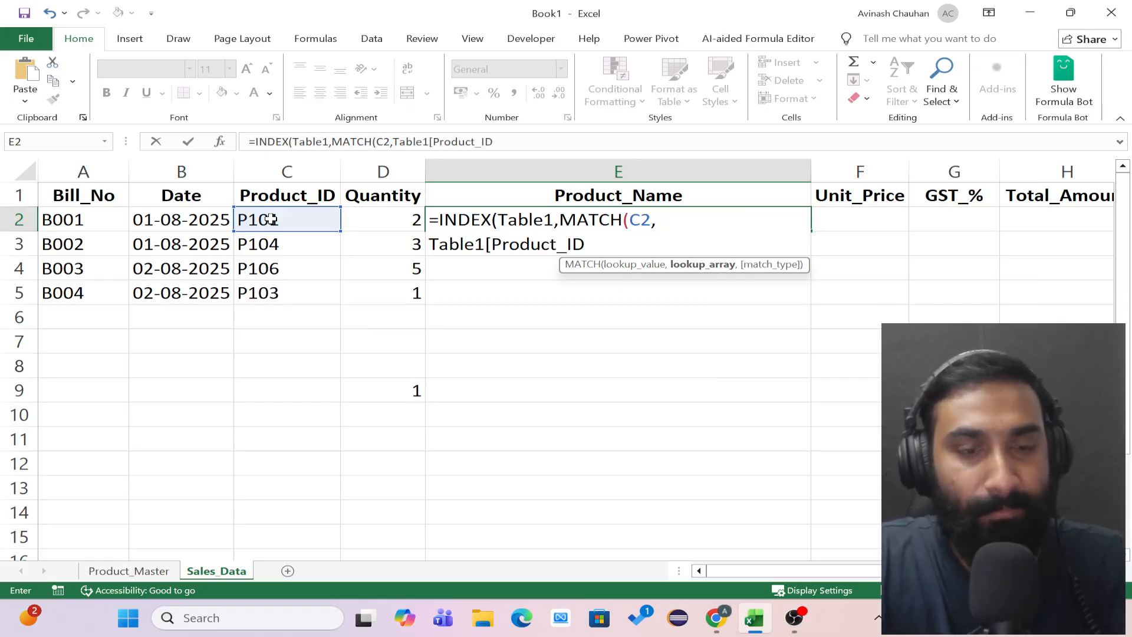
{"action": "type", "text": "0)"}
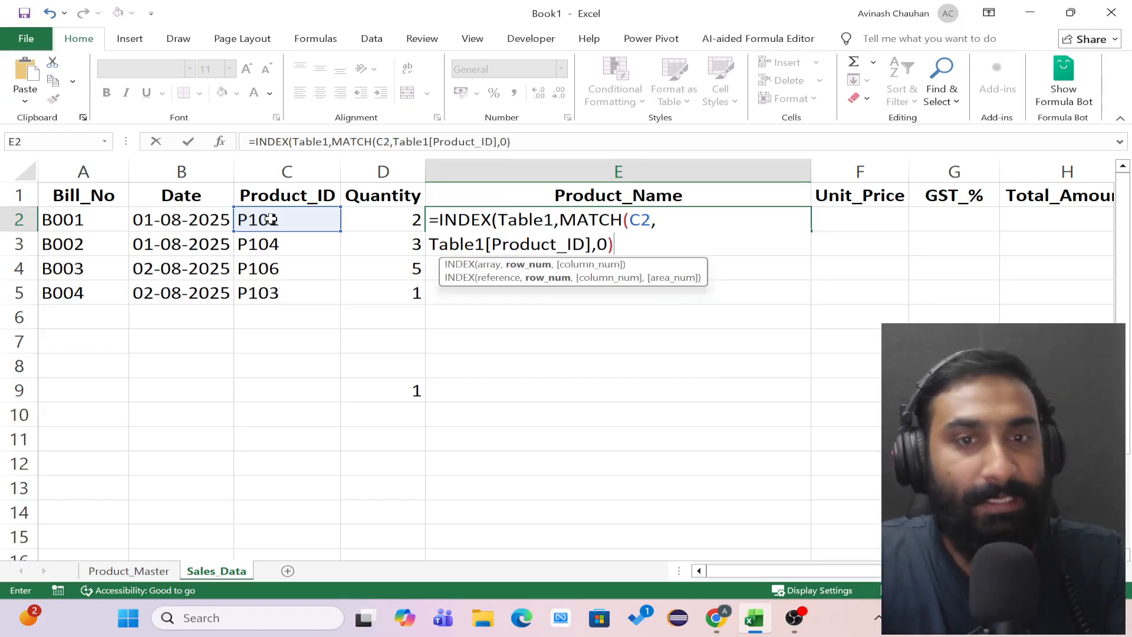
- Complete E2's INDEX formula with column number 2 and fill it down through E5
{"action": "type", "text": ","}
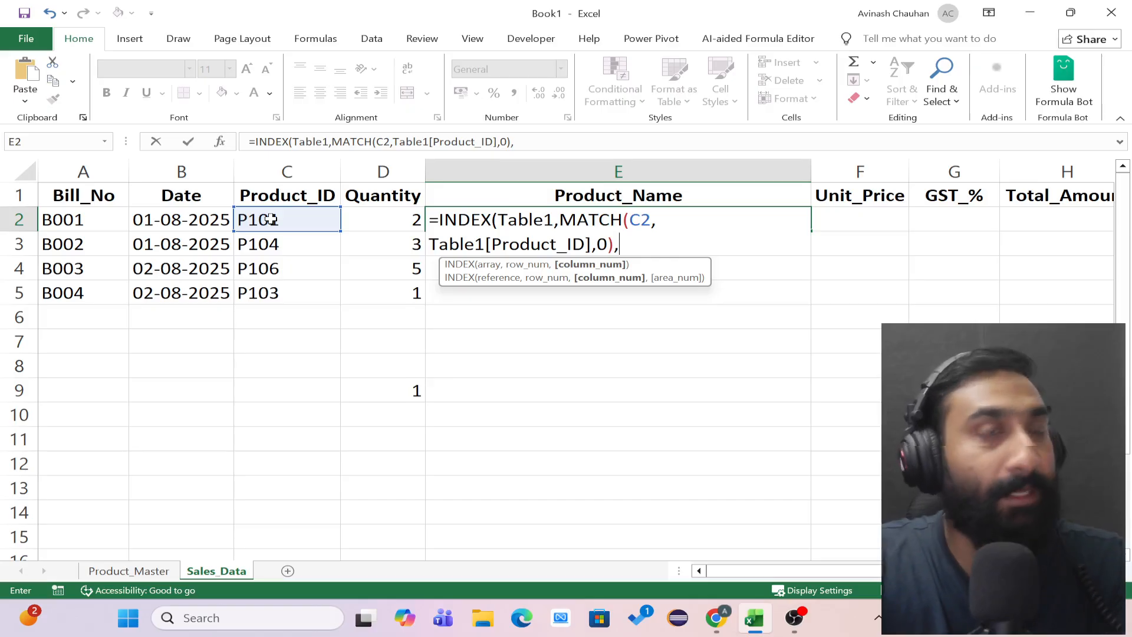
{"action": "type", "text": "2"}
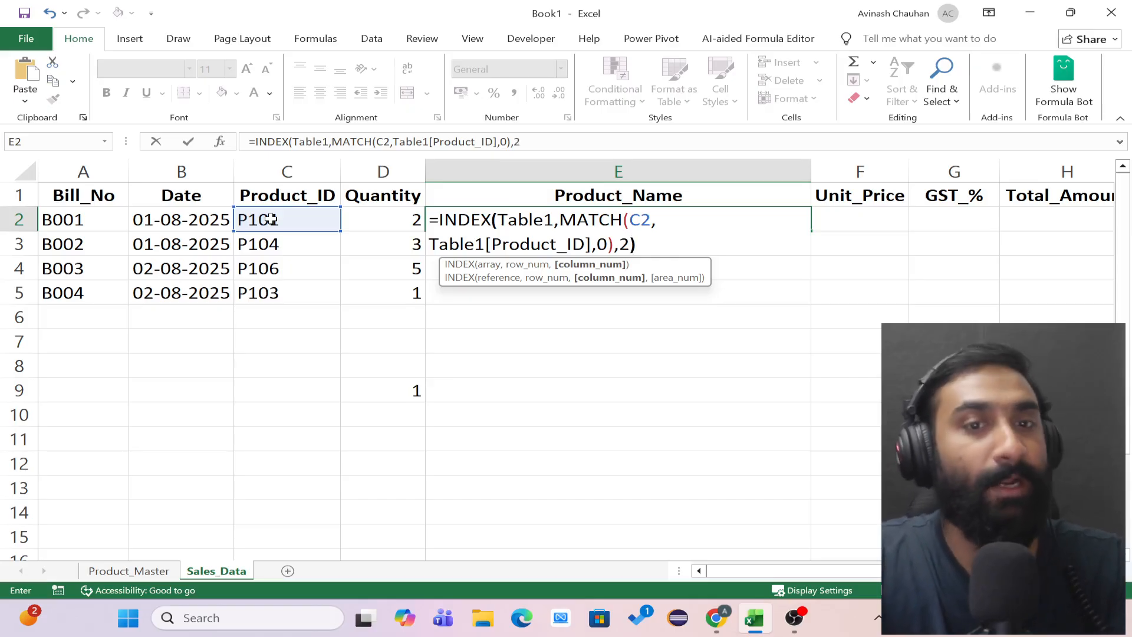
{"action": "type", "text": ")"}
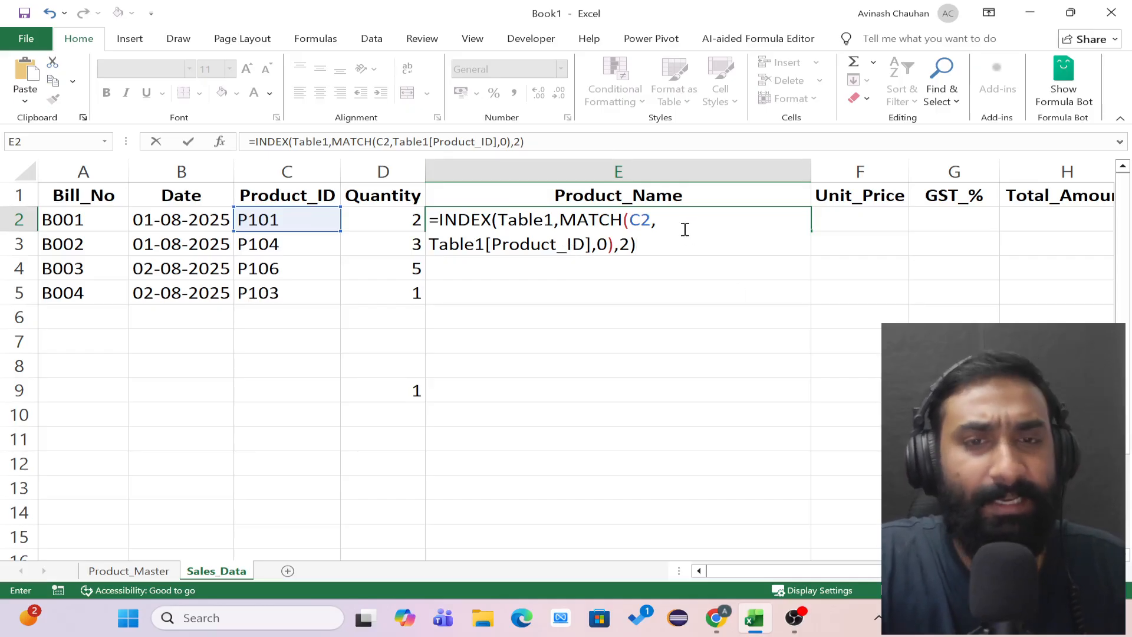
{"action": "key", "text": "Tab"}
{"action": "left_click", "coordinate": [566, 236]}
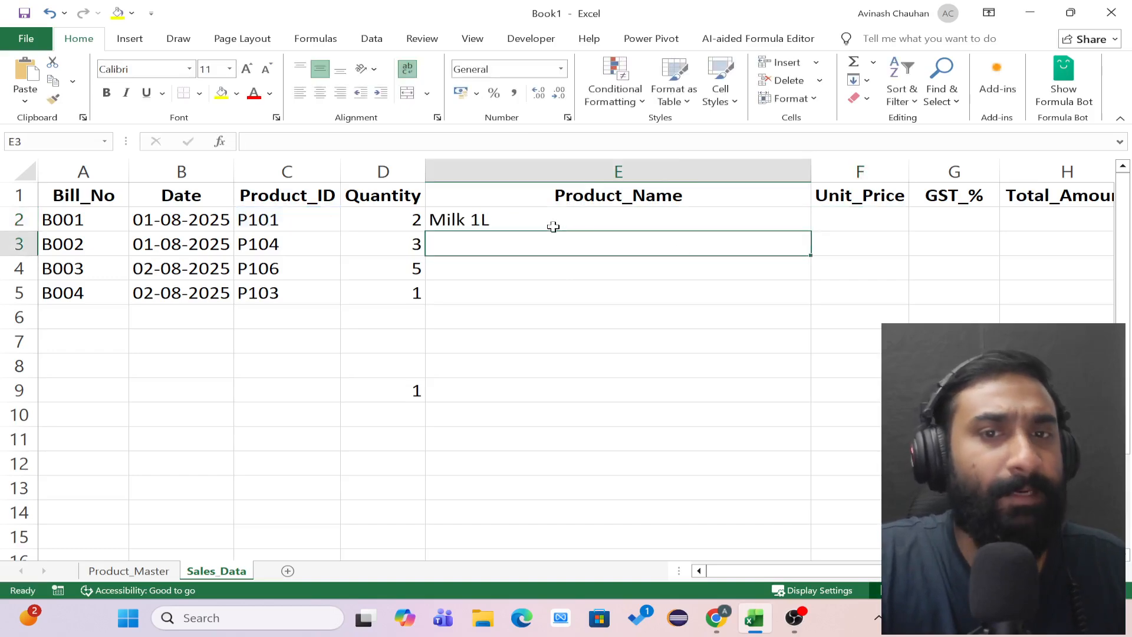
{"action": "left_click", "coordinate": [553, 226]}
{"action": "double_click", "coordinate": [812, 230]}
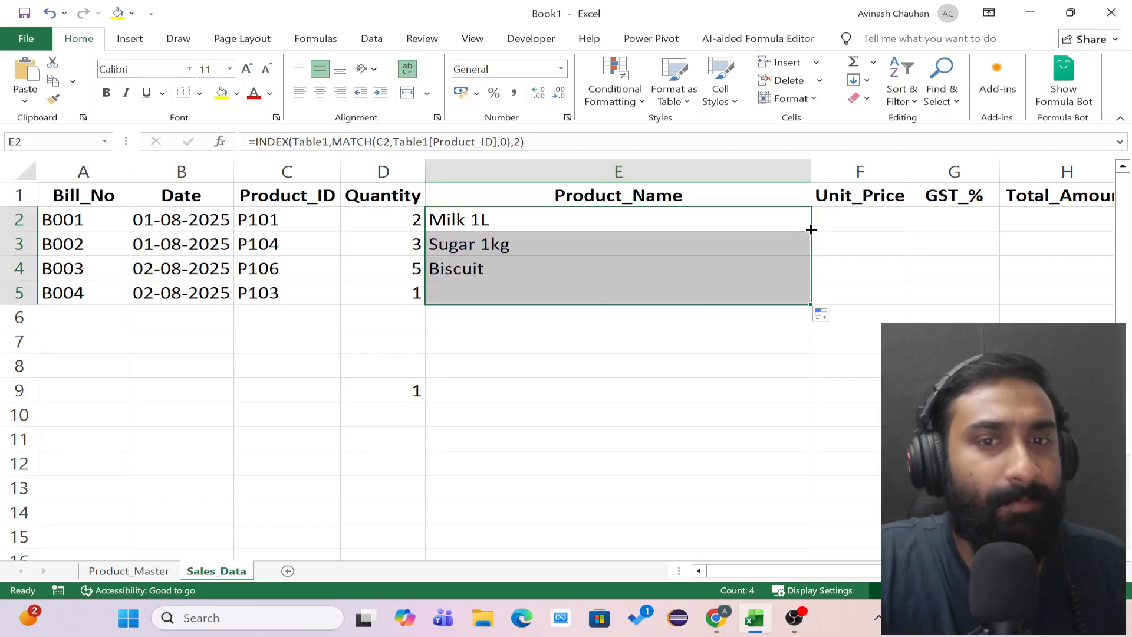
- Narrow the Product_Name column in Sales_Data so all columns through Total_Amount fit in view
{"action": "left_click", "coordinate": [867, 213]}
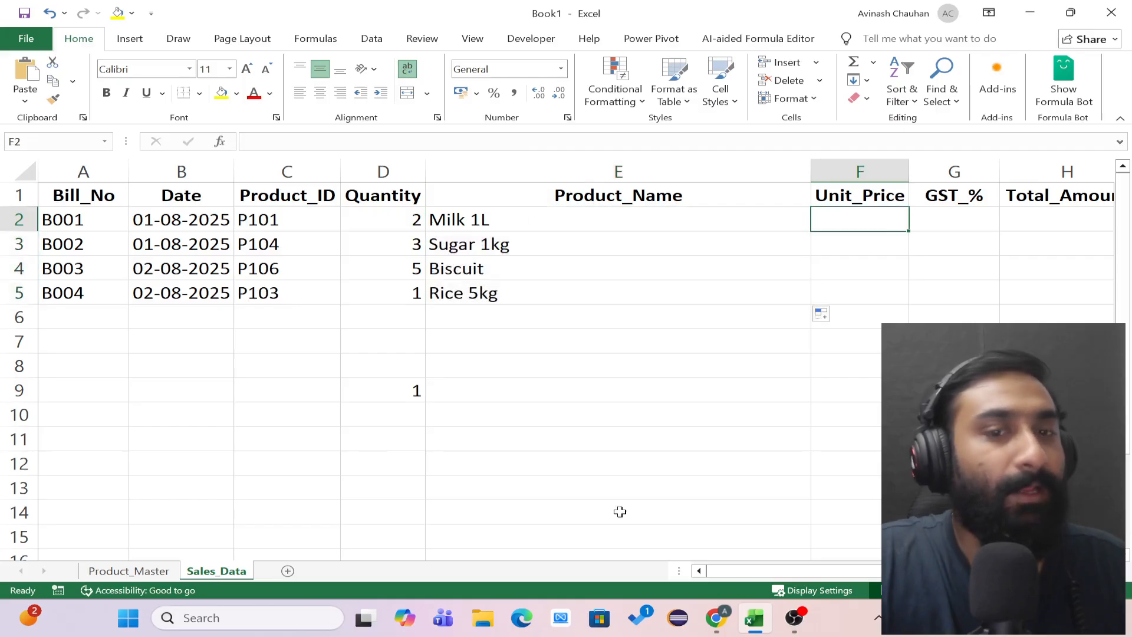
{"action": "left_click_drag", "start_coordinate": [805, 571], "coordinate": [701, 569]}
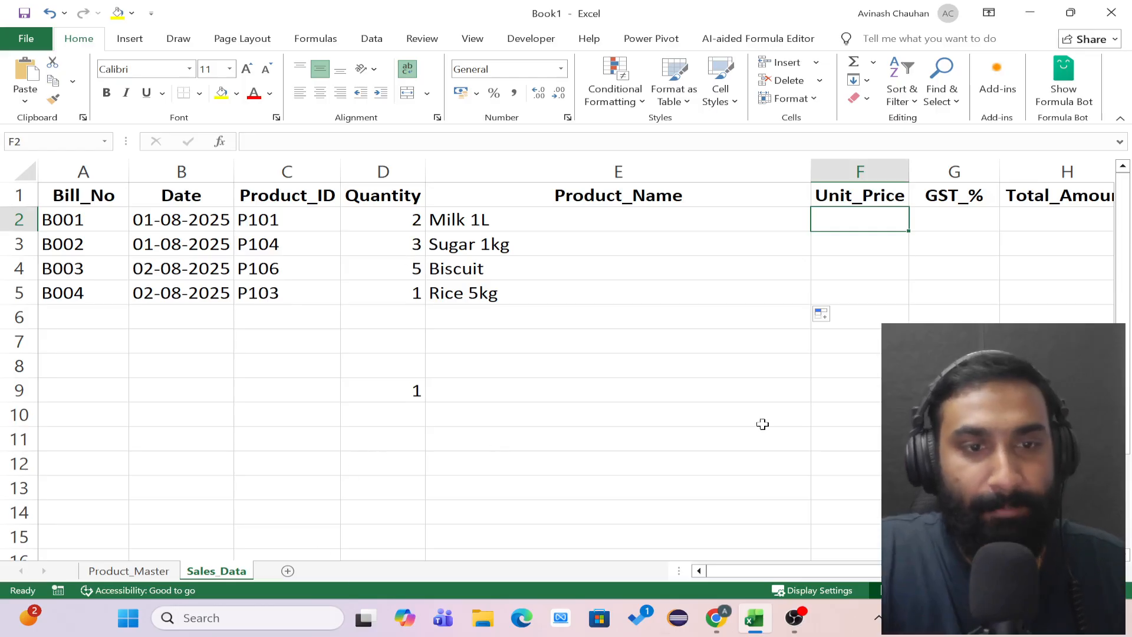
{"action": "scroll", "coordinate": [491, 270], "scroll_direction": "down", "scroll_amount": 1}
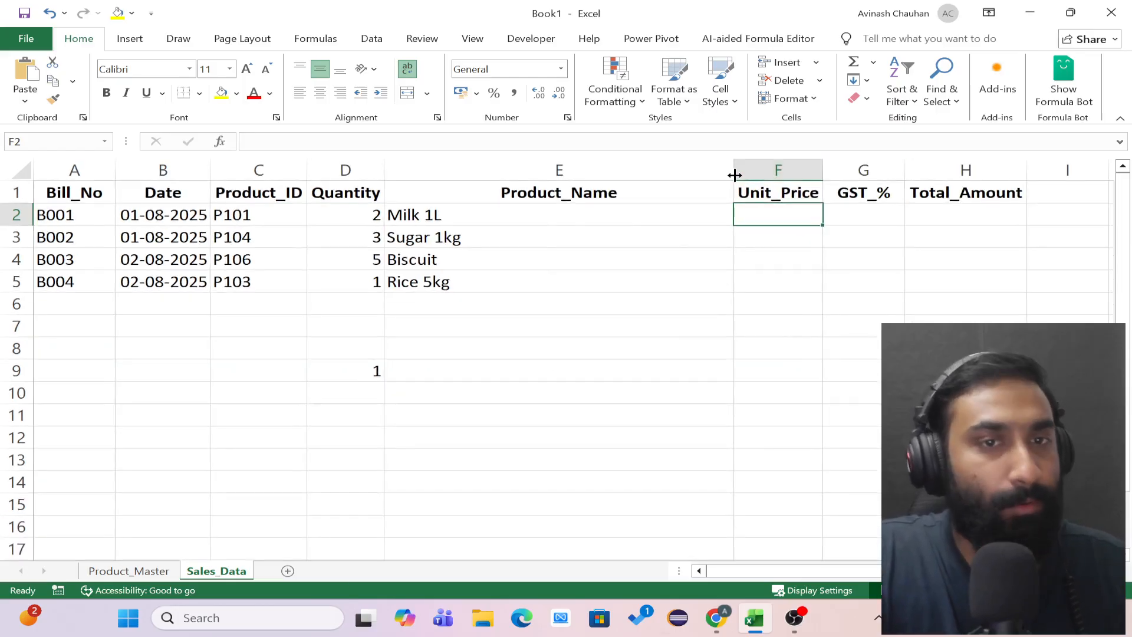
{"action": "left_click_drag", "start_coordinate": [733, 175], "coordinate": [704, 168]}
{"action": "left_click_drag", "start_coordinate": [557, 194], "coordinate": [557, 177]}
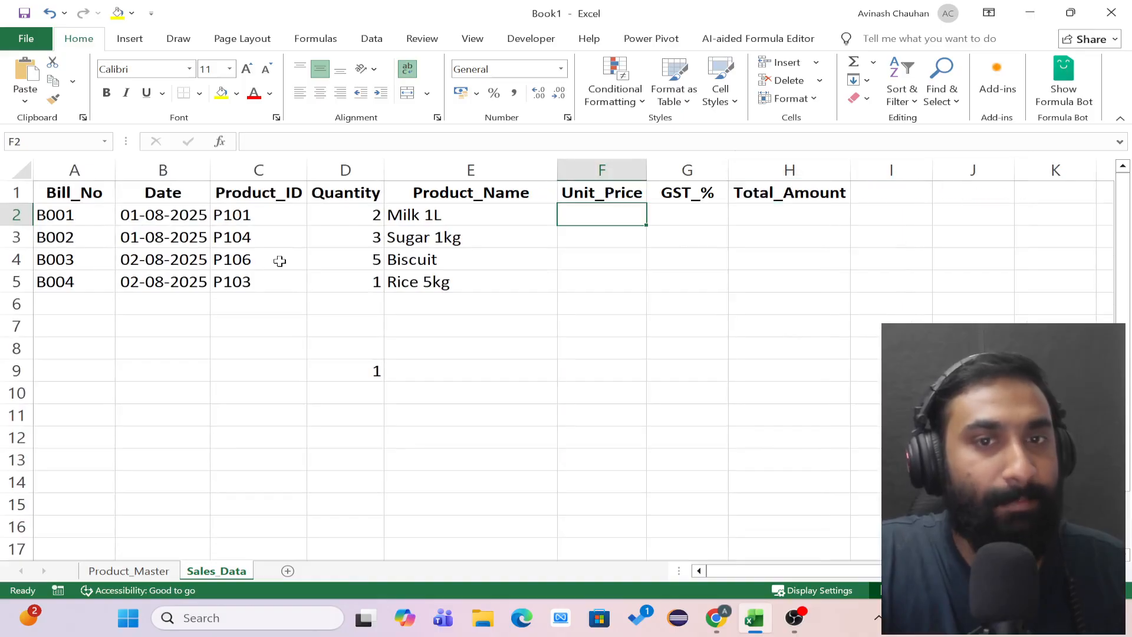
- Check the product table in Product_Master and add a new blank worksheet after Sales_Data
{"action": "left_click", "coordinate": [159, 572]}
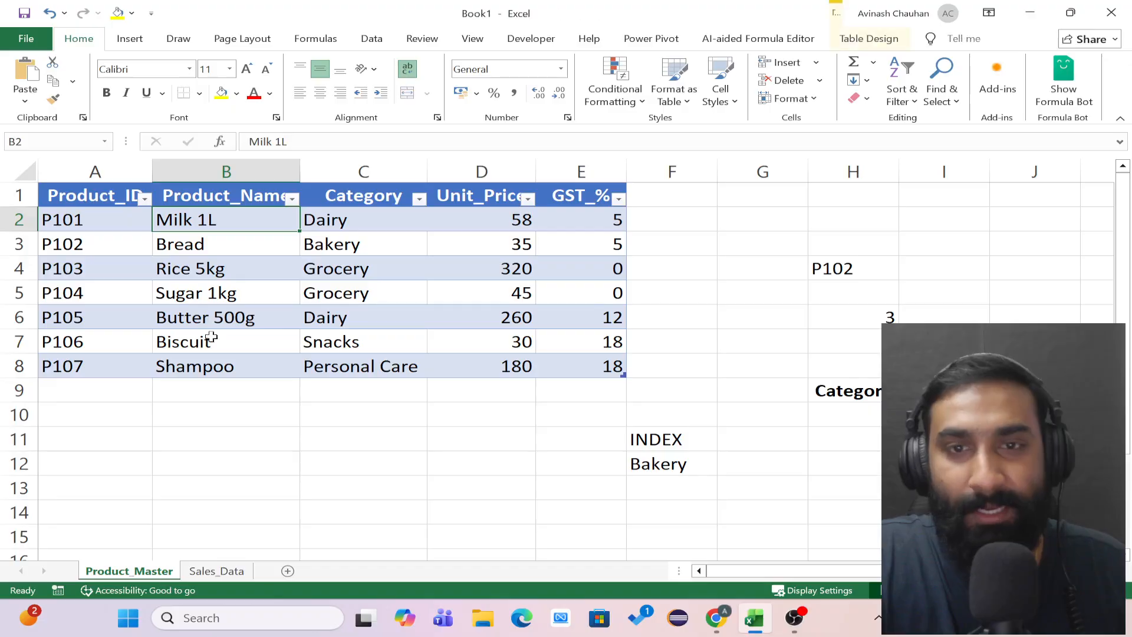
{"action": "left_click", "coordinate": [213, 571]}
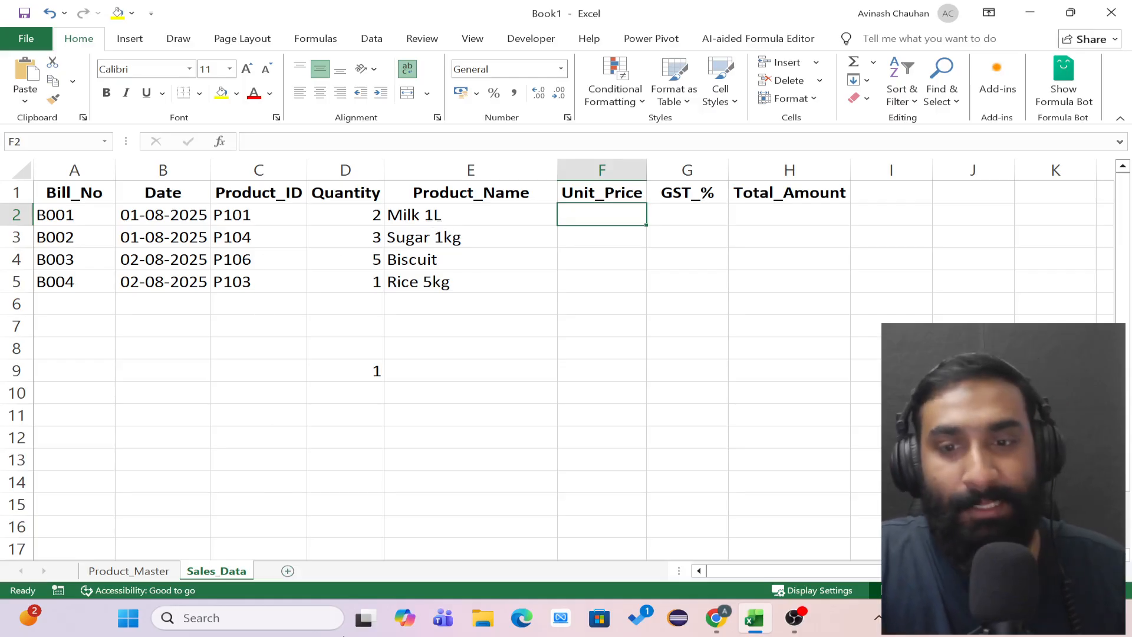
{"action": "left_click", "coordinate": [287, 571]}
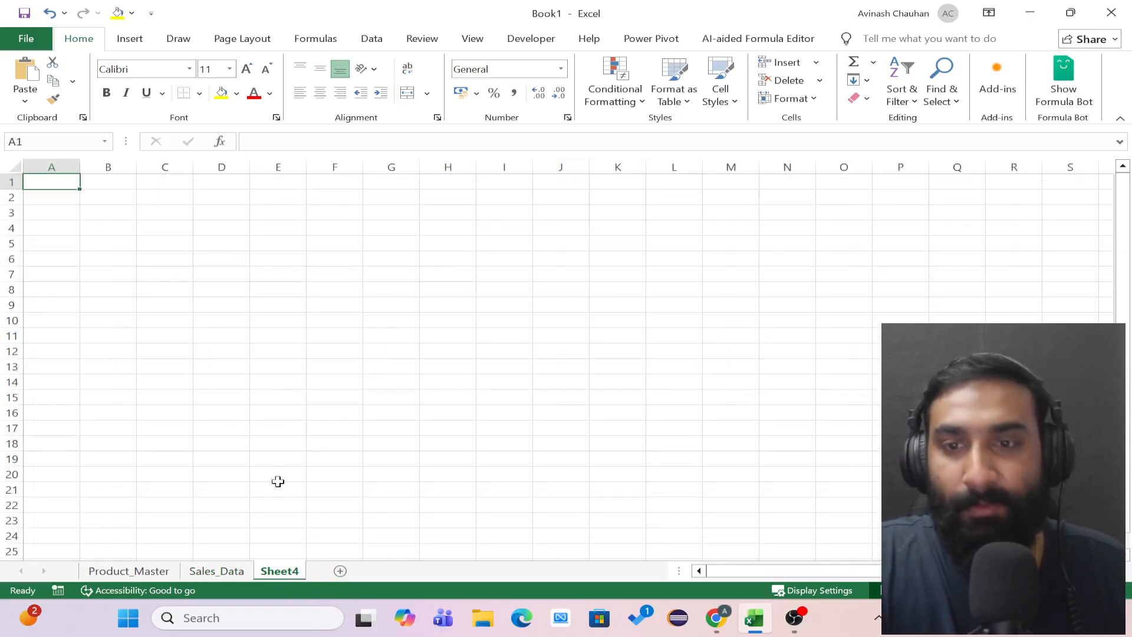
{"action": "left_click", "coordinate": [119, 553]}
- Copy the whole product table including its headers, A1:E8, from Product_Master
{"action": "left_click", "coordinate": [129, 570]}
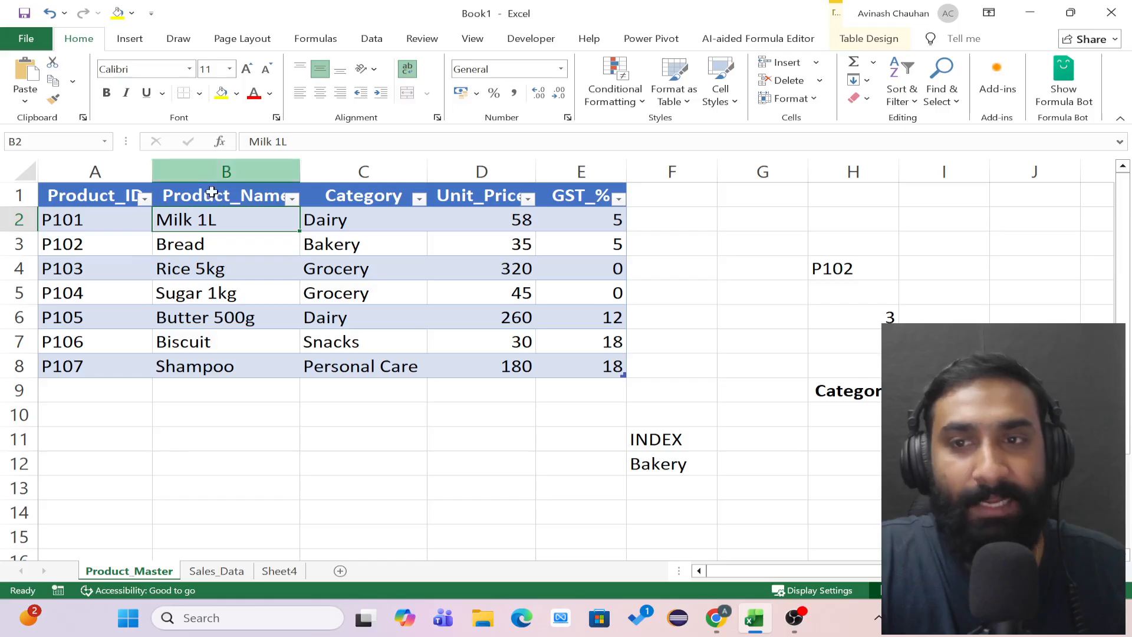
{"action": "left_click_drag", "start_coordinate": [46, 191], "coordinate": [545, 358]}
{"action": "key", "text": "ctrl+c"}
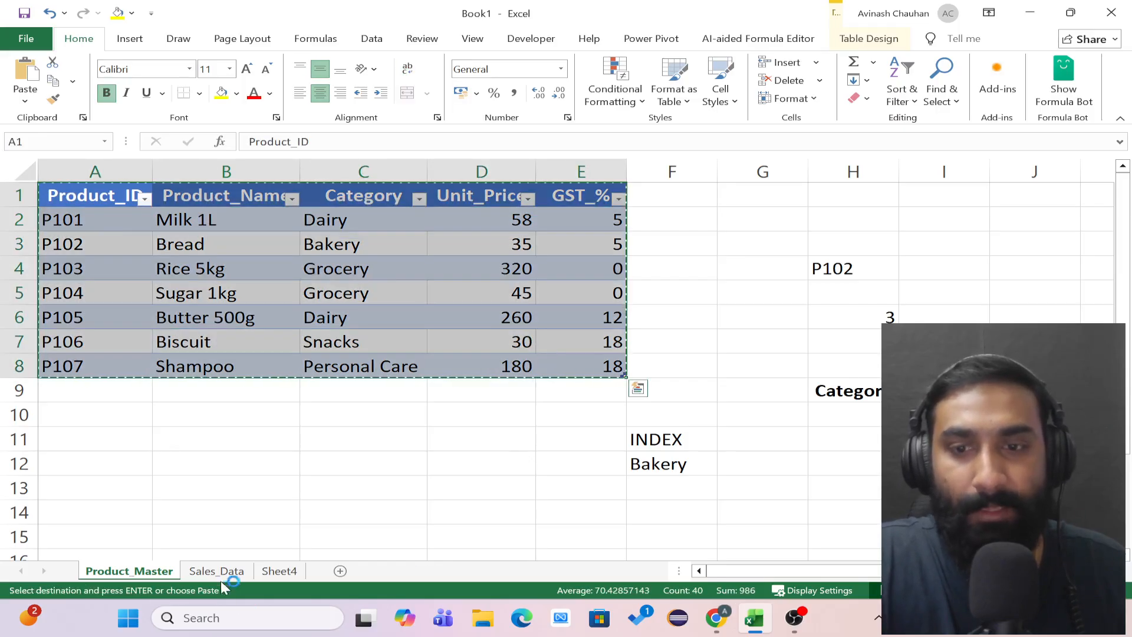
- Paste the copied product table into Sheet4 at D8 as transposed values using Paste Special
{"action": "left_click", "coordinate": [276, 572]}
{"action": "left_click", "coordinate": [221, 296]}
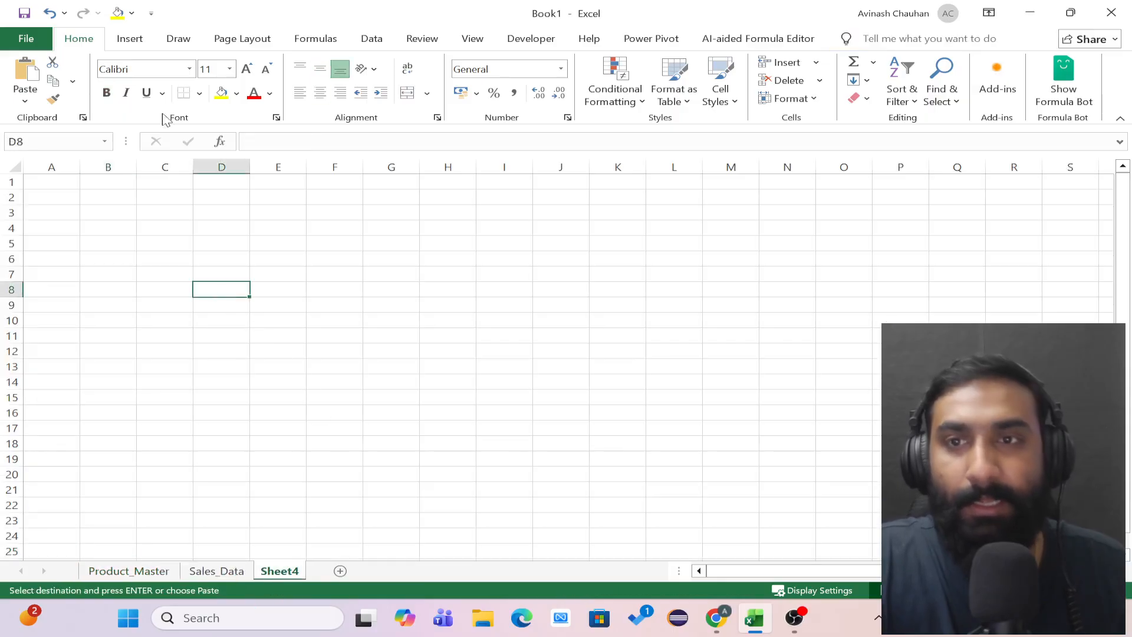
{"action": "left_click", "coordinate": [25, 99]}
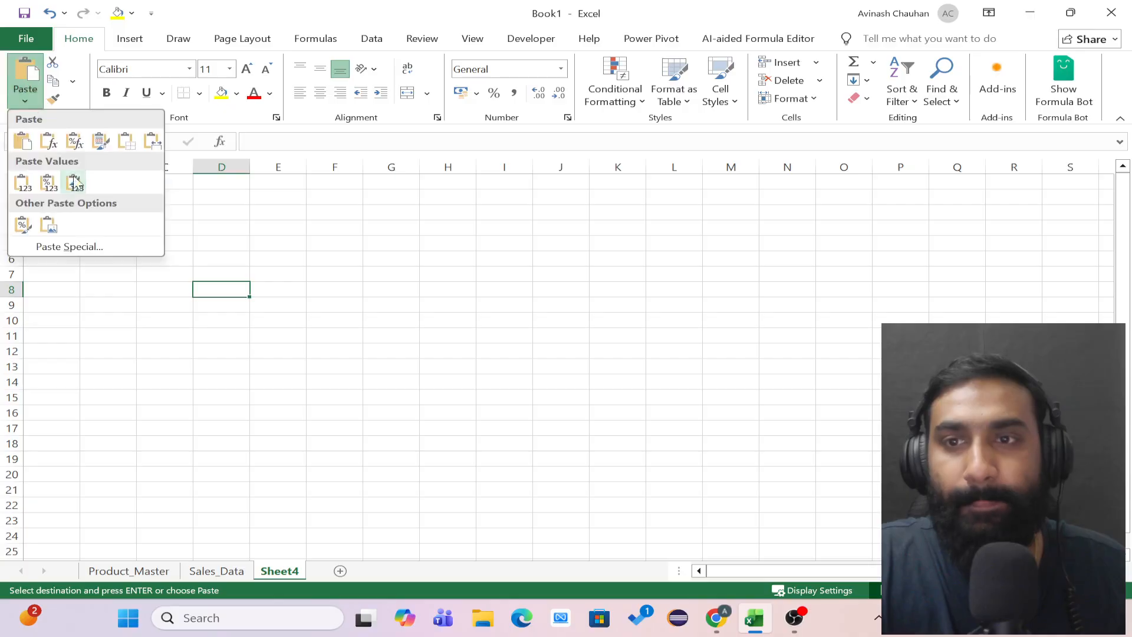
{"action": "left_click", "coordinate": [67, 248]}
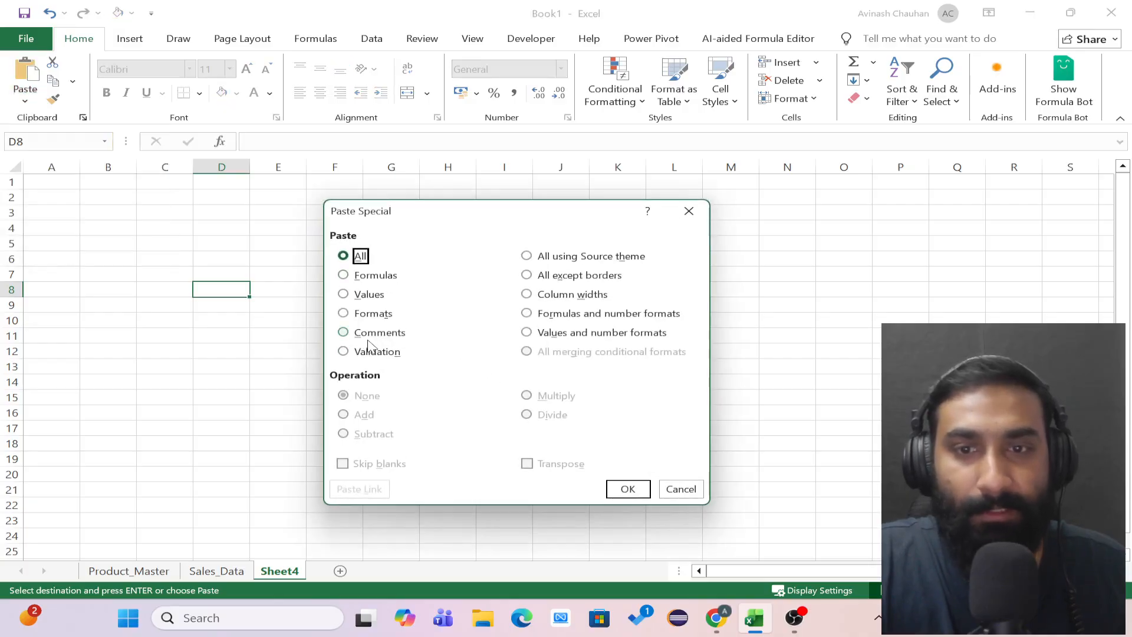
{"action": "left_click", "coordinate": [344, 294]}
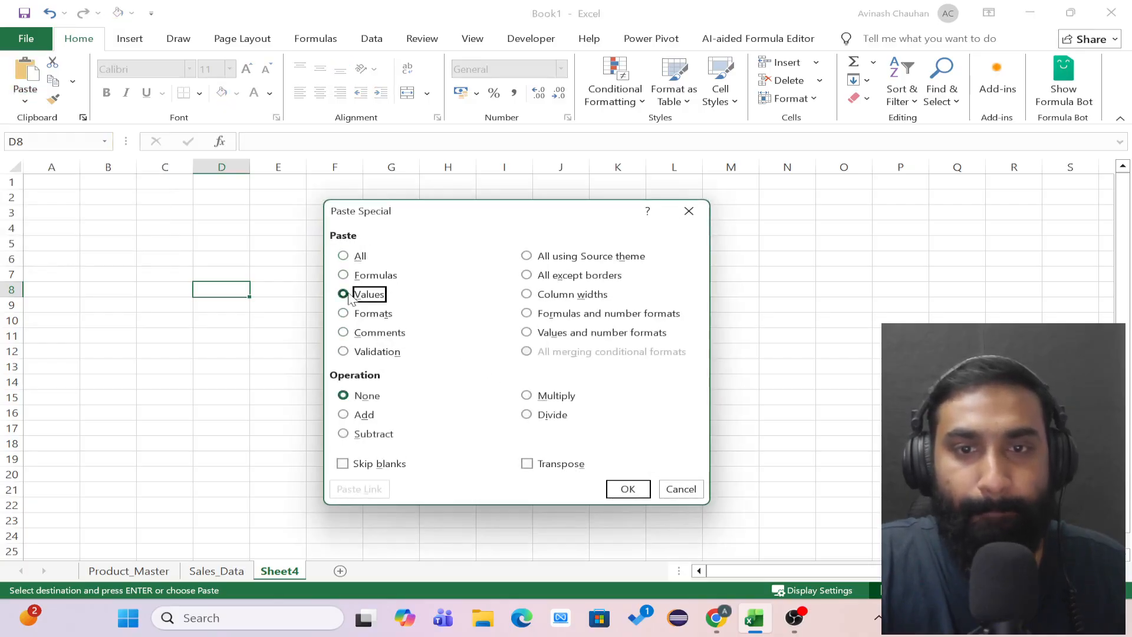
{"action": "left_click", "coordinate": [527, 465]}
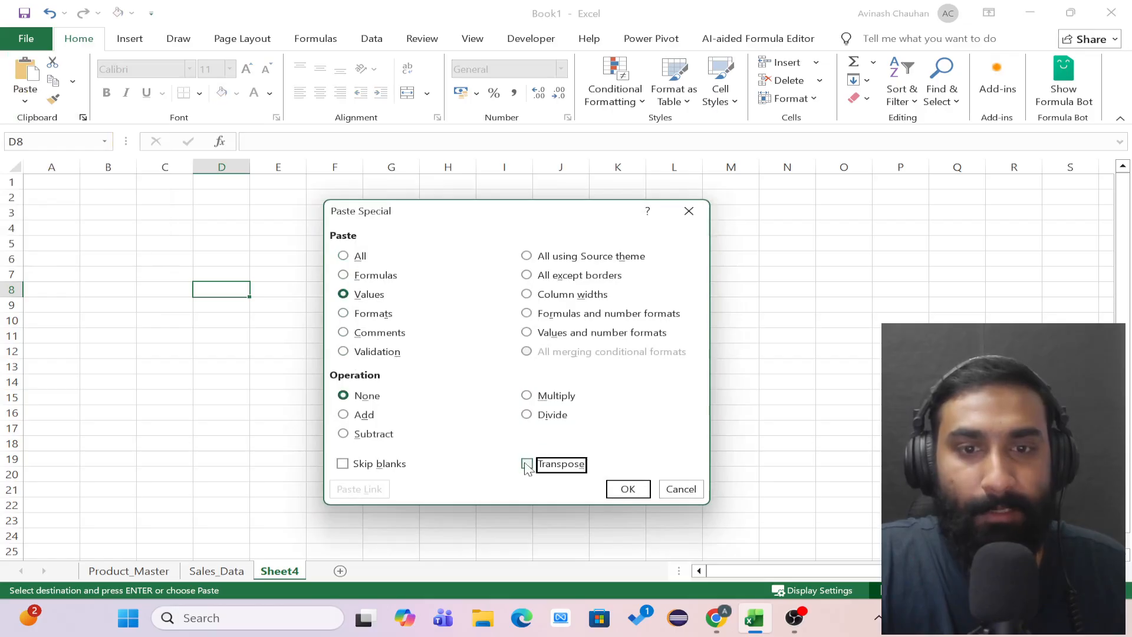
{"action": "left_click", "coordinate": [627, 489]}
{"action": "left_click", "coordinate": [507, 411]}
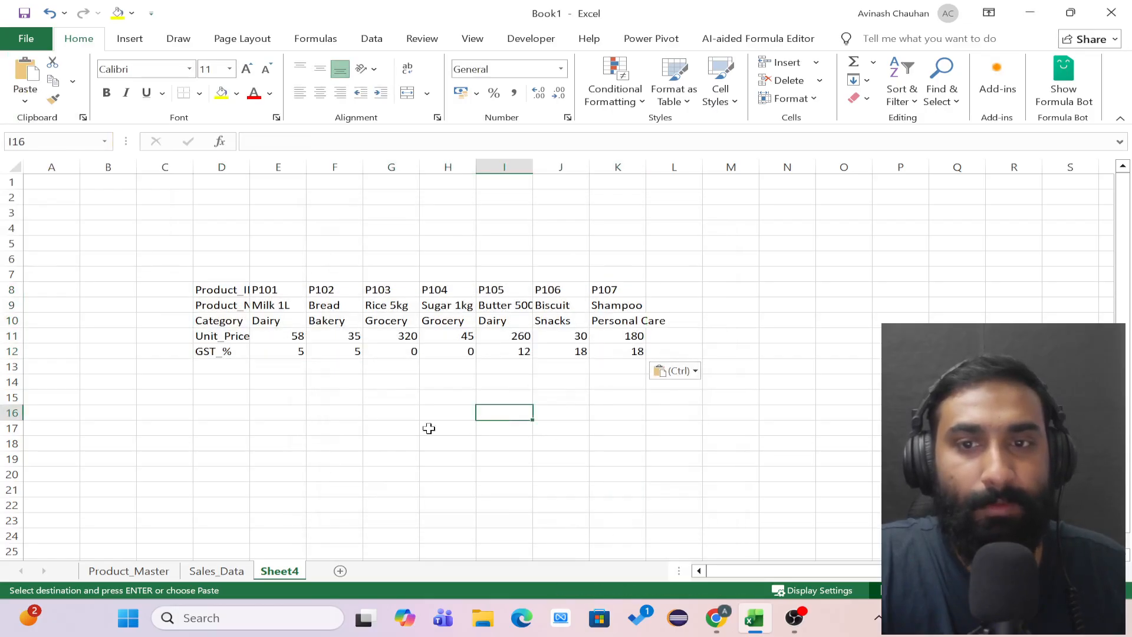
- Adjust the widths of columns D through I and column K in Sheet4 to fit the transposed product data
{"action": "double_click", "coordinate": [249, 168]}
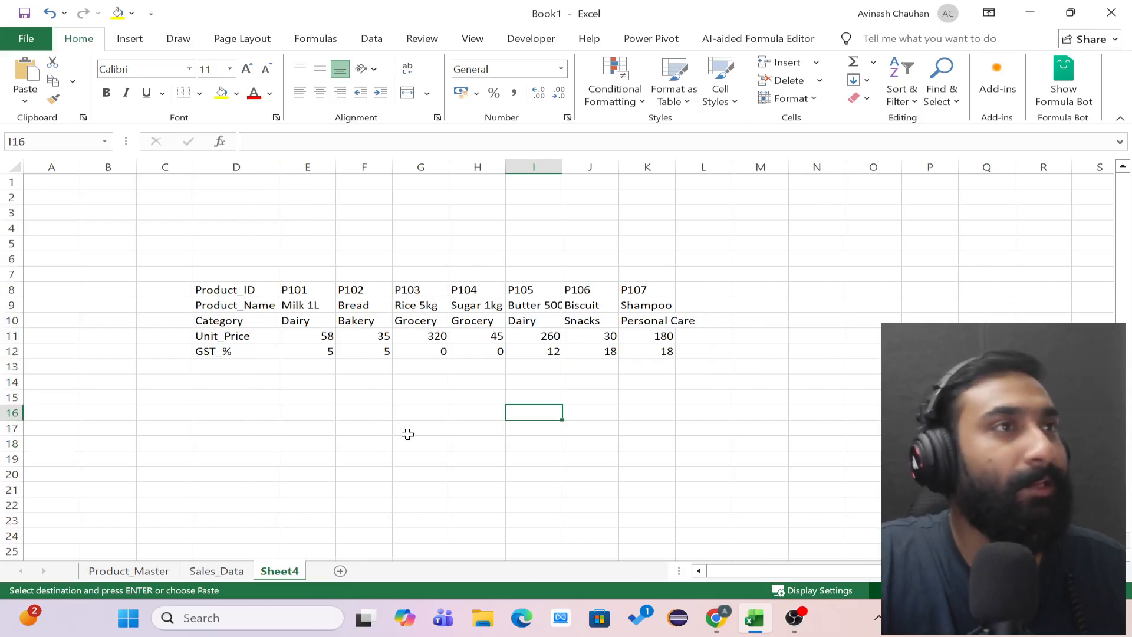
{"action": "scroll", "coordinate": [355, 372], "scroll_direction": "up", "scroll_amount": 2}
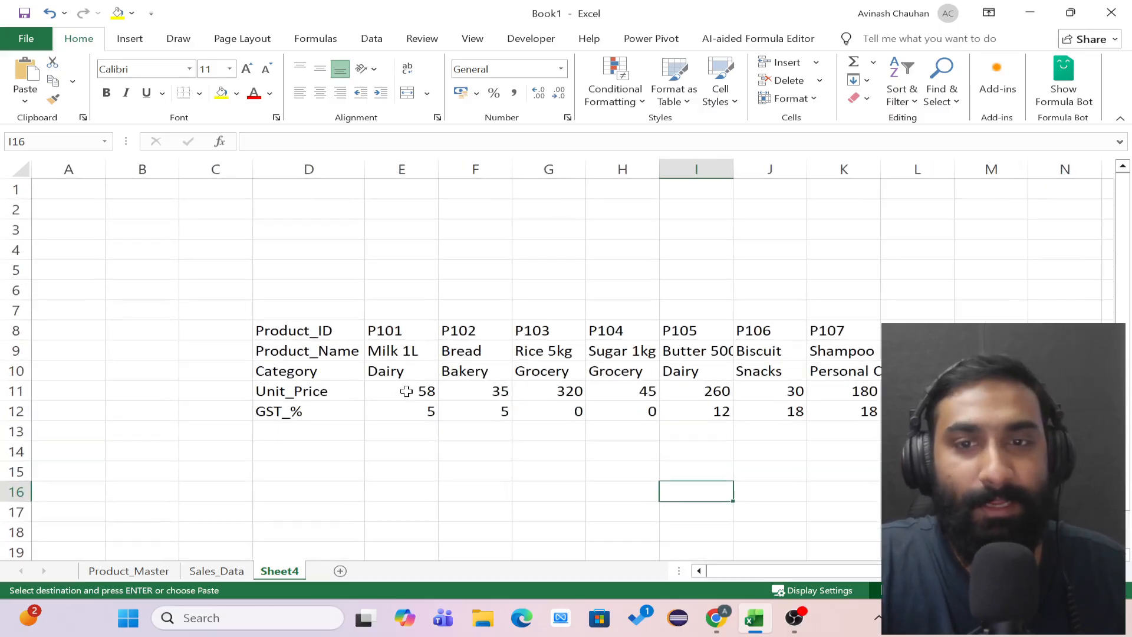
{"action": "left_click_drag", "start_coordinate": [776, 576], "coordinate": [840, 563]}
{"action": "scroll", "coordinate": [571, 394], "scroll_direction": "down", "scroll_amount": 2}
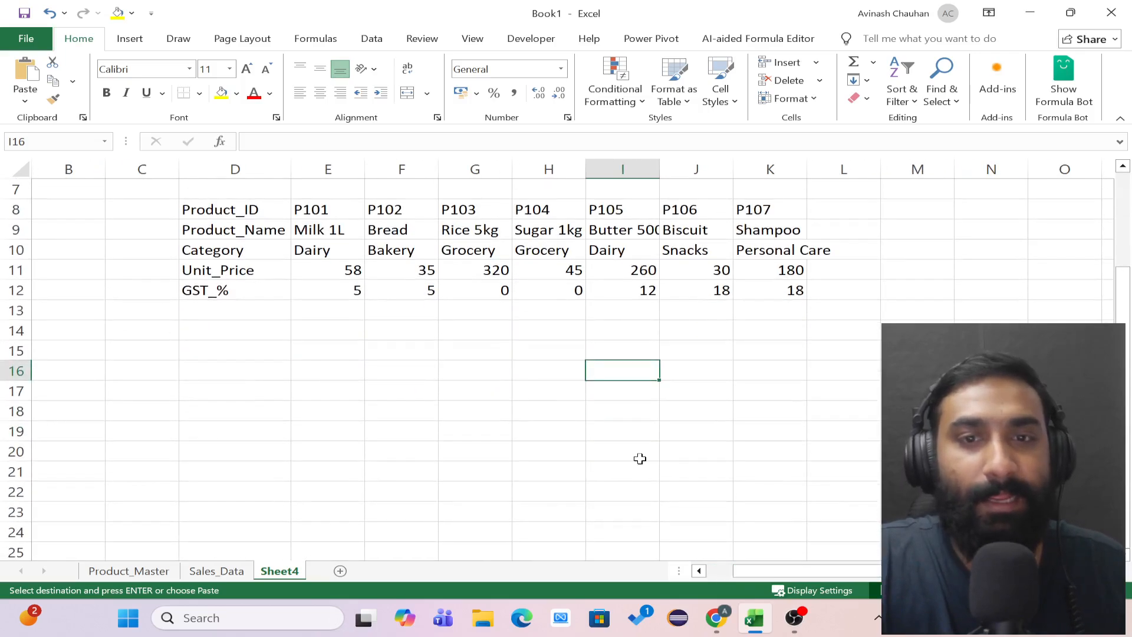
{"action": "scroll", "coordinate": [634, 451], "scroll_direction": "up", "scroll_amount": 1}
{"action": "left_click", "coordinate": [797, 573]}
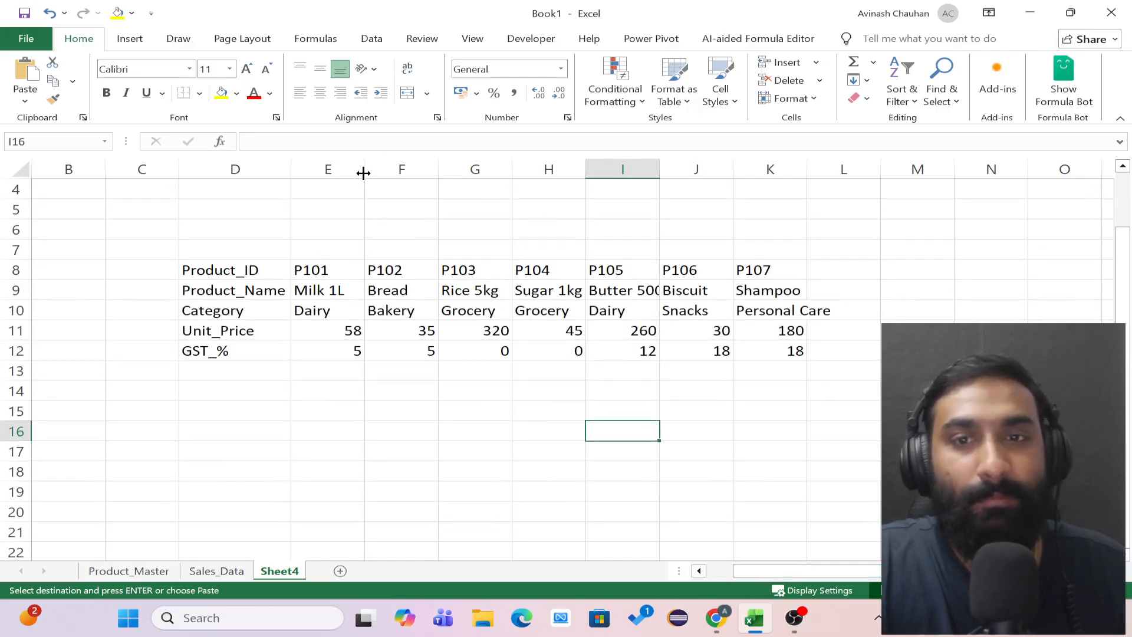
{"action": "left_click_drag", "start_coordinate": [363, 173], "coordinate": [347, 172]}
{"action": "left_click_drag", "start_coordinate": [423, 168], "coordinate": [403, 171]}
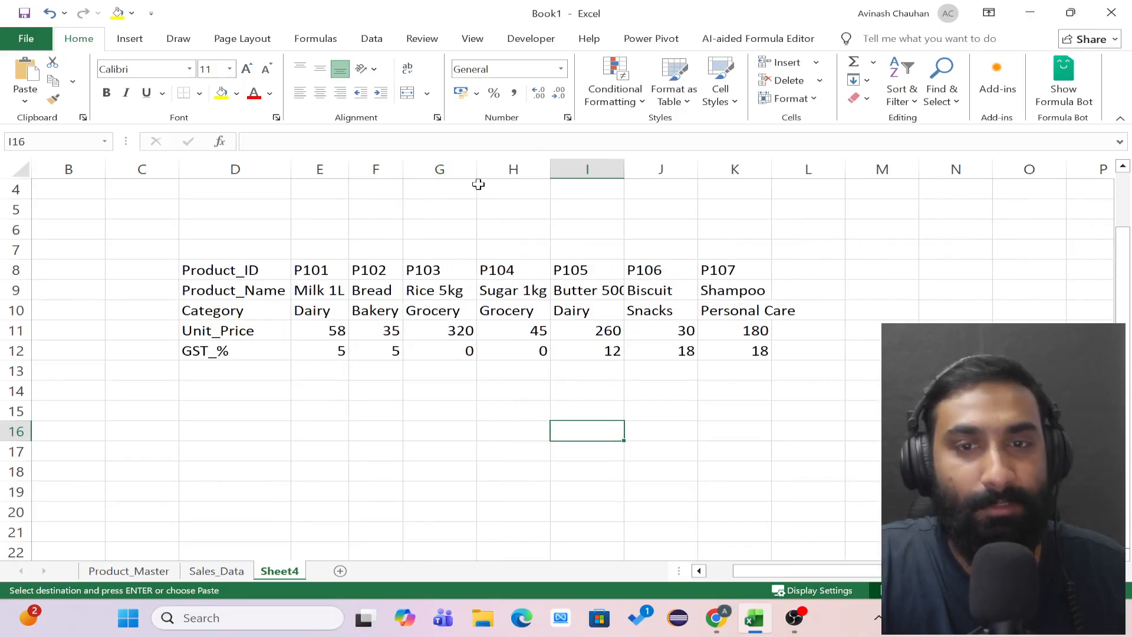
{"action": "left_click_drag", "start_coordinate": [479, 168], "coordinate": [470, 168]}
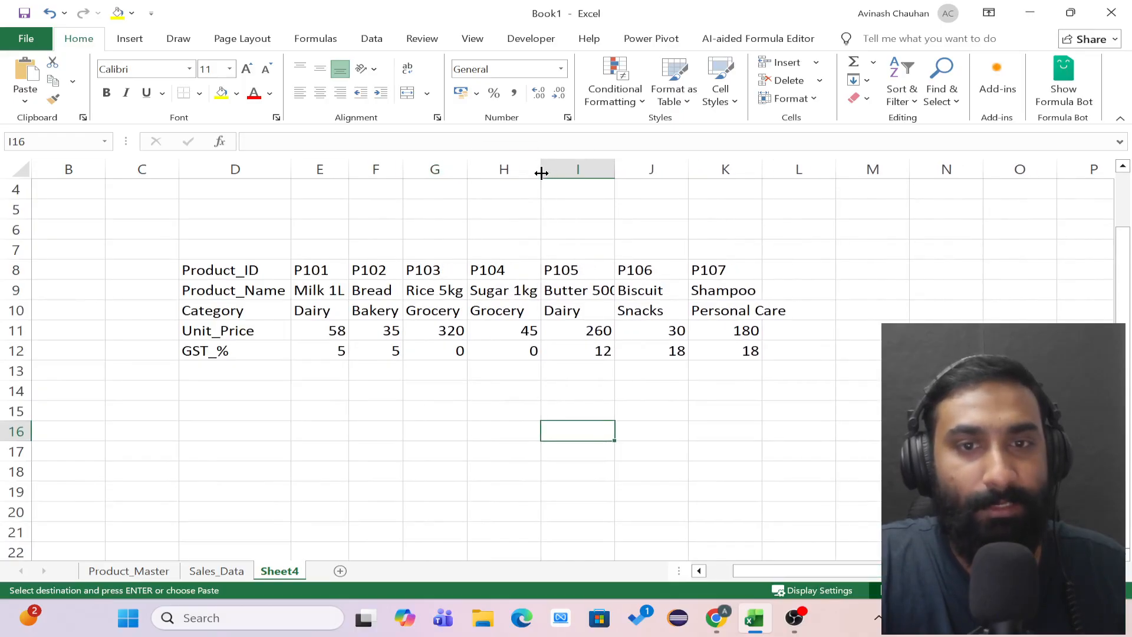
{"action": "double_click", "coordinate": [615, 170]}
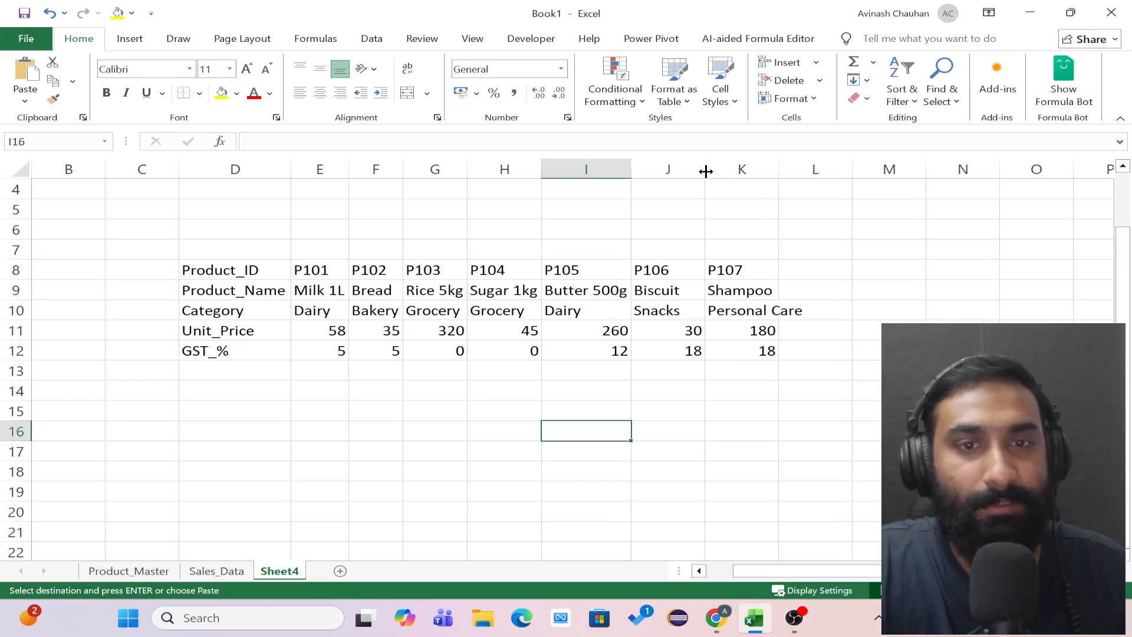
{"action": "double_click", "coordinate": [779, 170]}
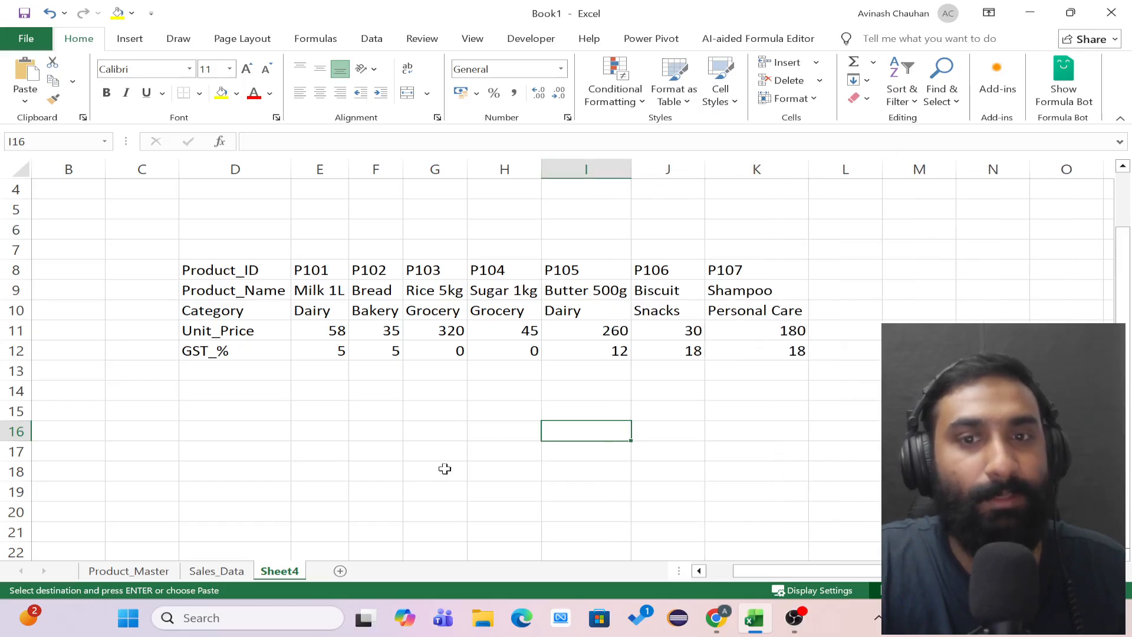
- Review the transposed row headers from Product_ID to GST_% in D8:D12 and the first product ID
{"action": "left_click", "coordinate": [362, 460]}
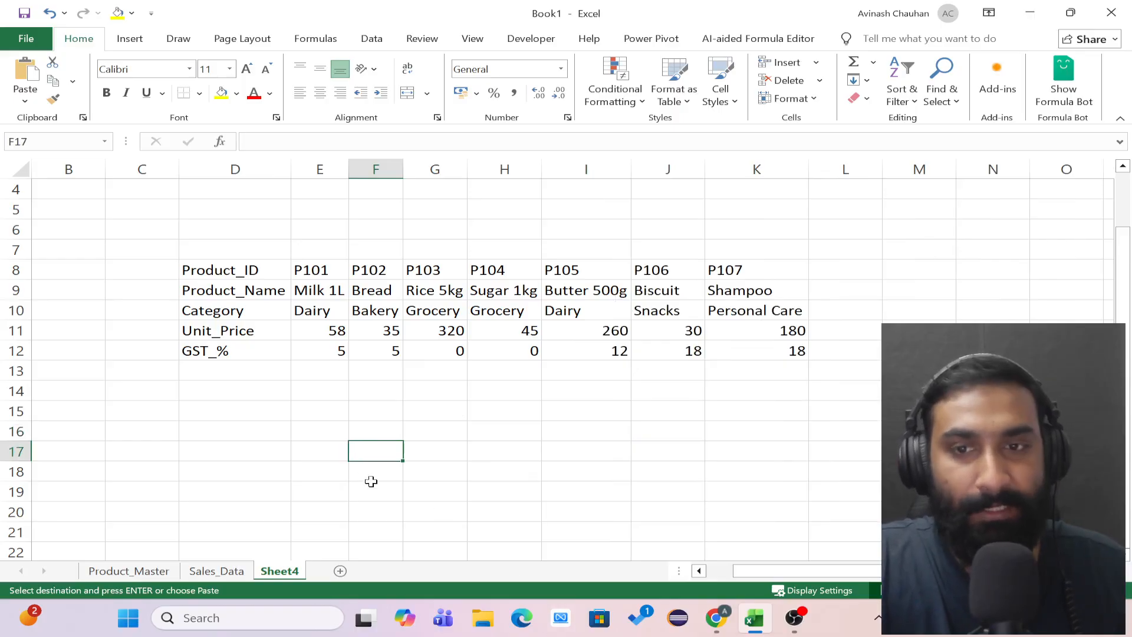
{"action": "left_click", "coordinate": [206, 273]}
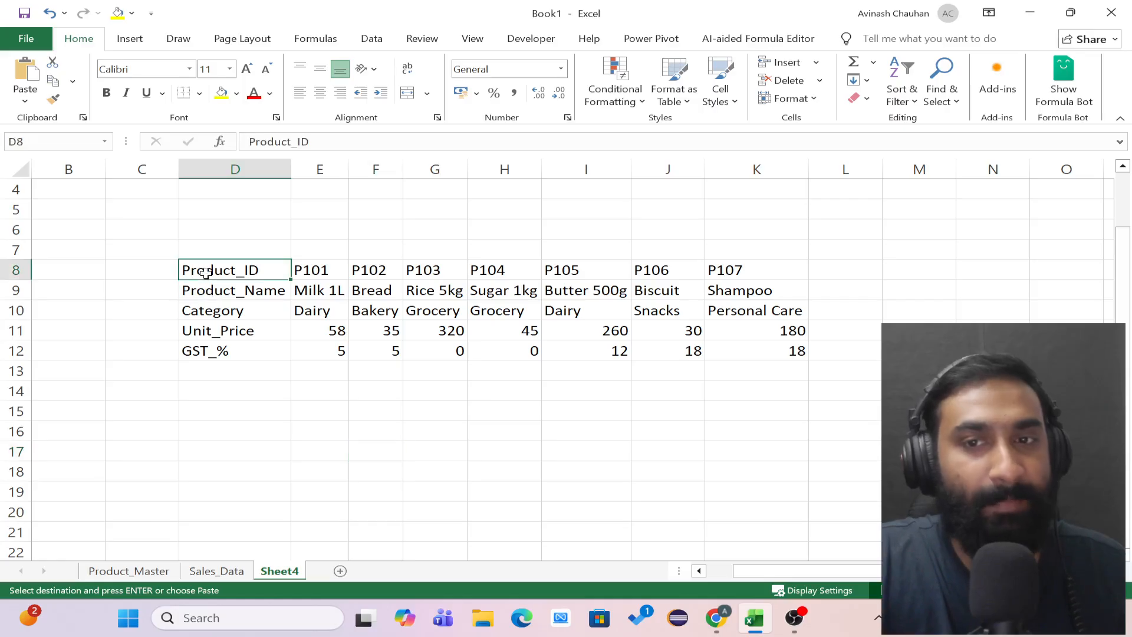
{"action": "left_click", "coordinate": [204, 295]}
{"action": "left_click", "coordinate": [212, 308]}
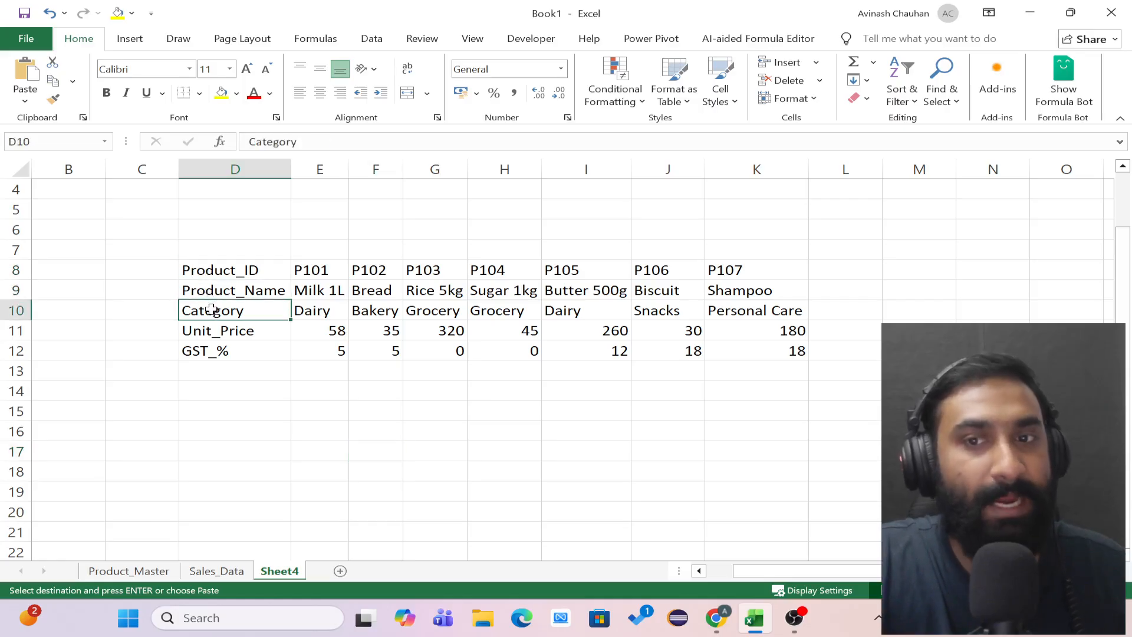
{"action": "left_click", "coordinate": [224, 327]}
{"action": "left_click", "coordinate": [224, 348]}
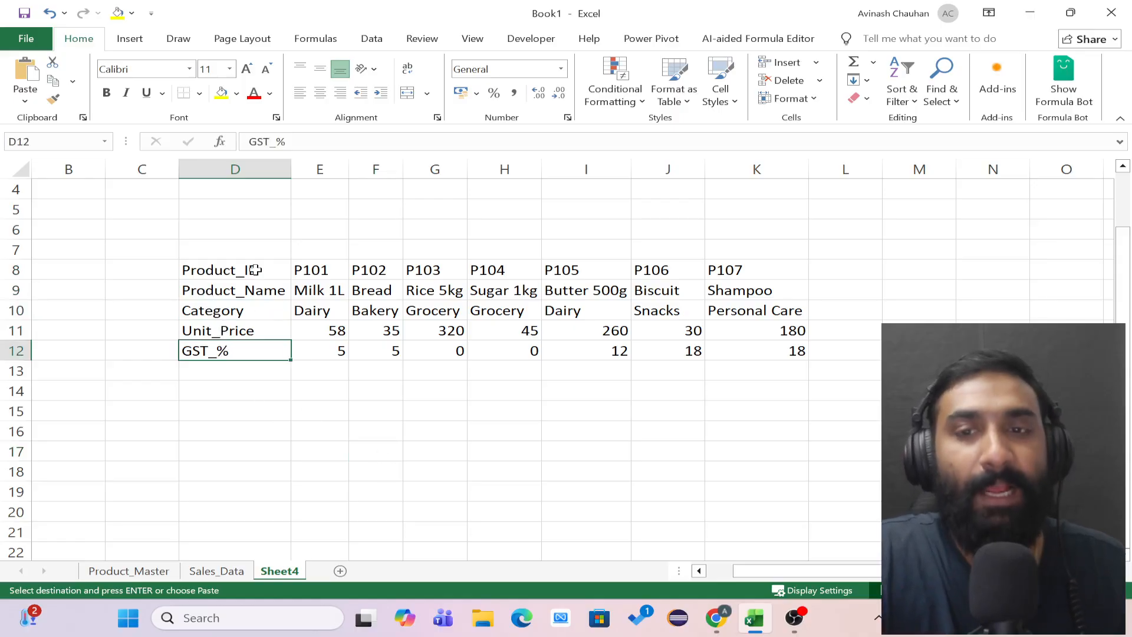
{"action": "left_click", "coordinate": [317, 270]}
- Enter the lookup labels pid in E17 and pname in E18, below the transposed table
{"action": "left_click", "coordinate": [317, 449]}
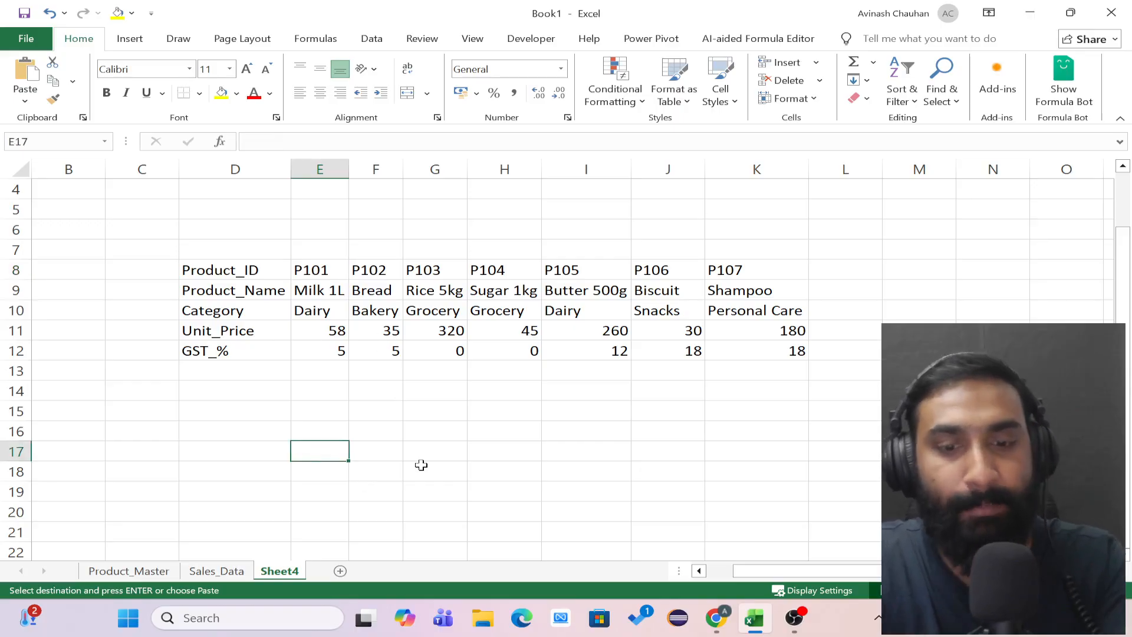
{"action": "type", "text": "pid"}
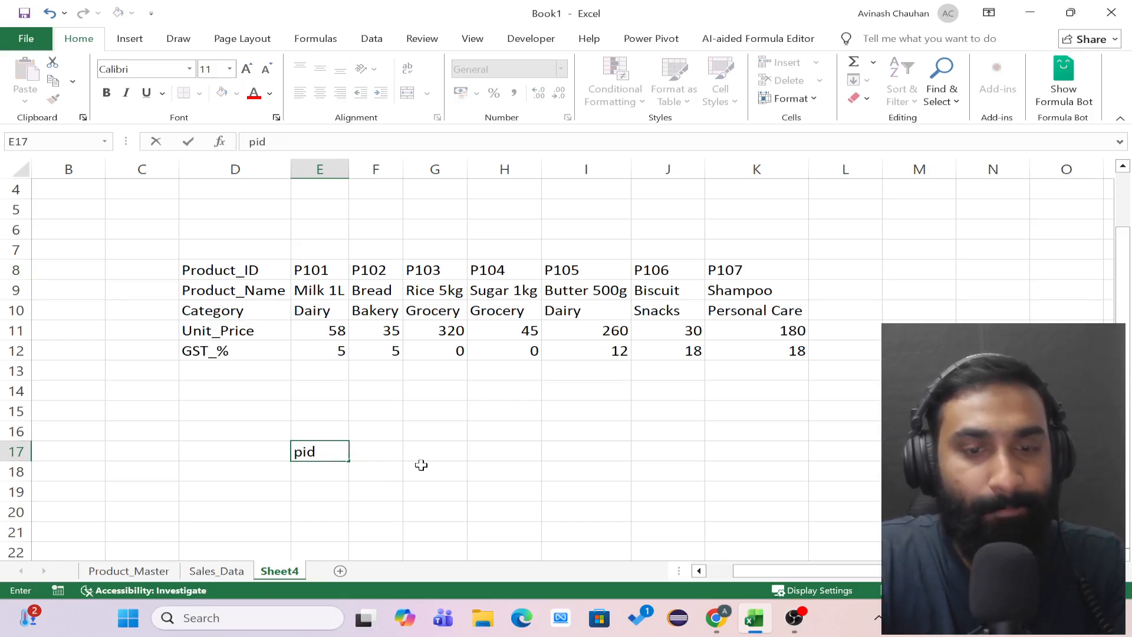
{"action": "key", "text": "Tab"}
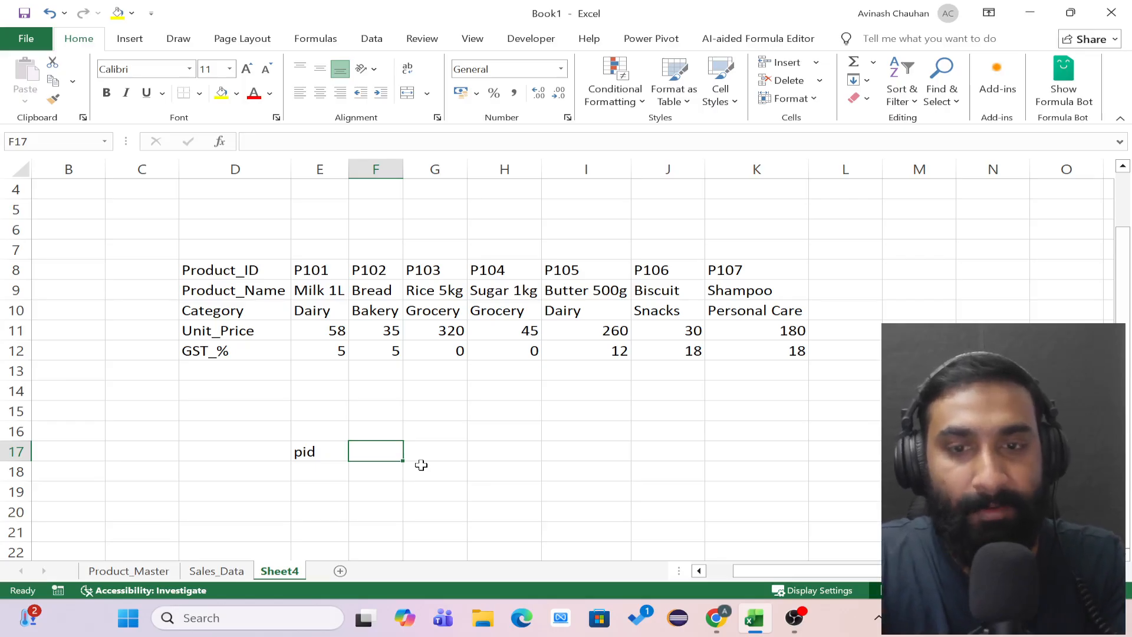
{"action": "key", "text": "Down"}
{"action": "key", "text": "Left"}
{"action": "type", "text": "pname"}
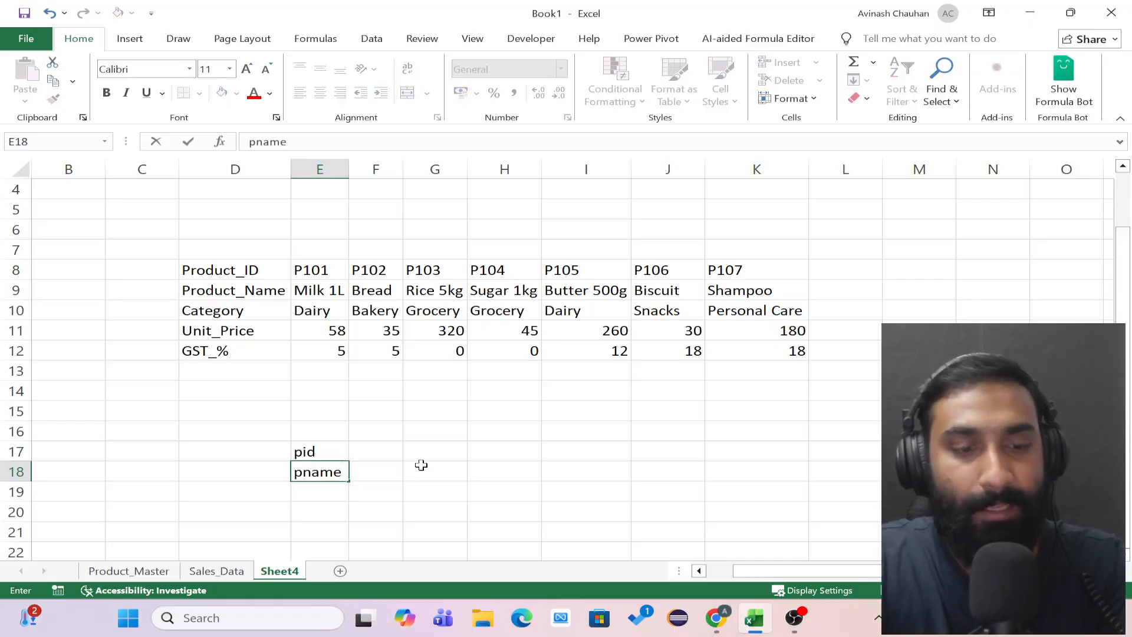
{"action": "key", "text": "Return"}
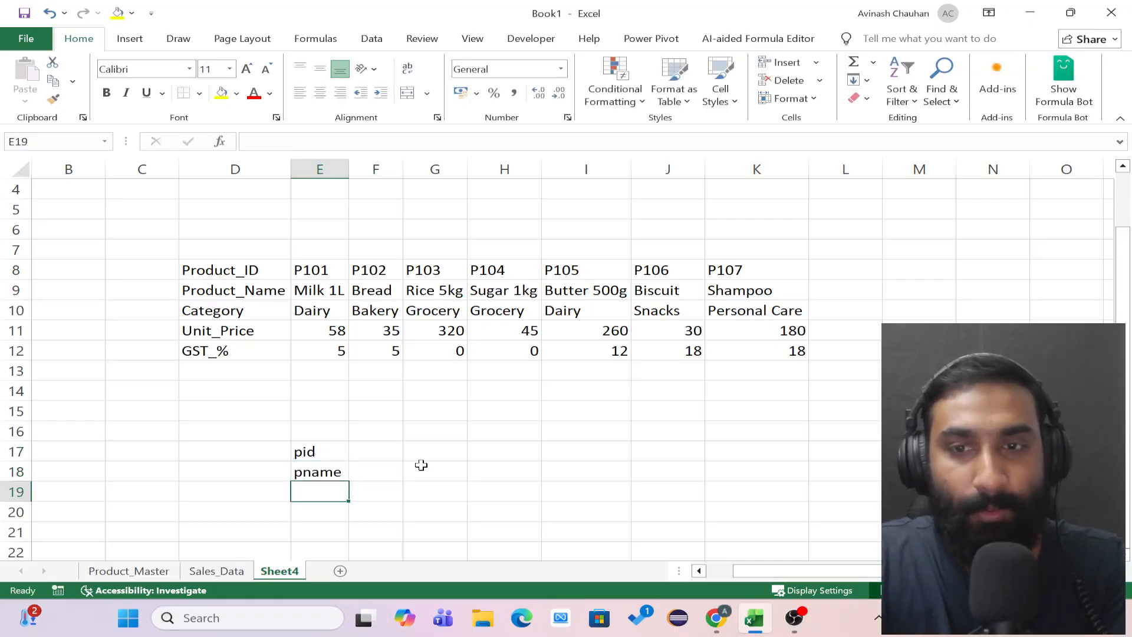
- Enter the labels unit_price in E19 and GST in E20, and fit column E to its contents
{"action": "type", "text": "un"}
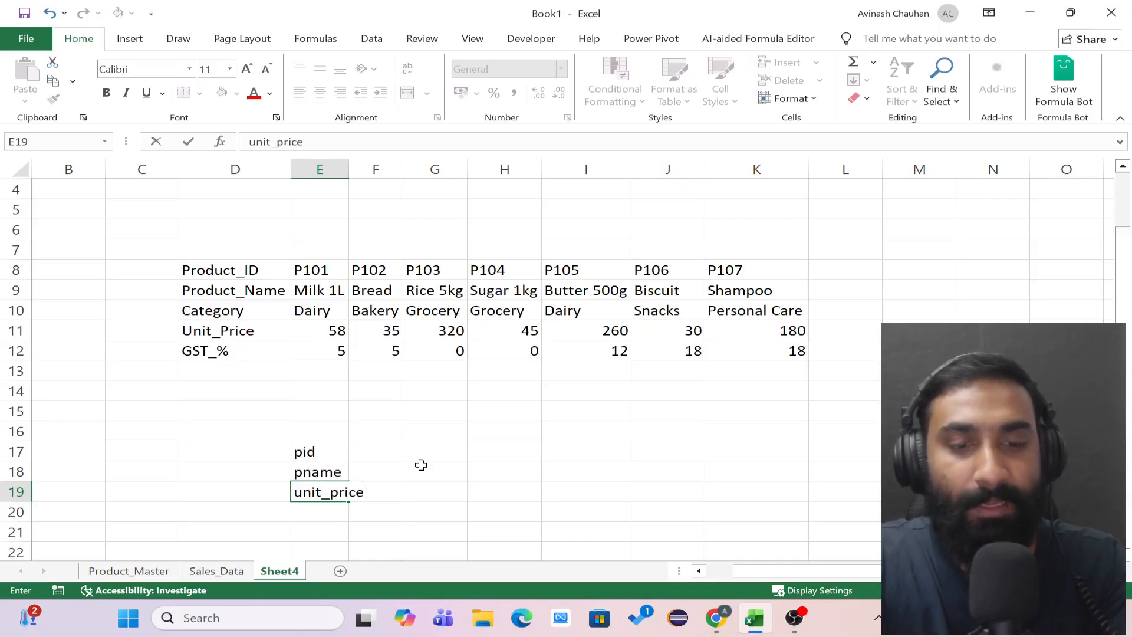
{"action": "type", "text": "it_price"}
{"action": "key", "text": "Return"}
{"action": "type", "text": "G"}
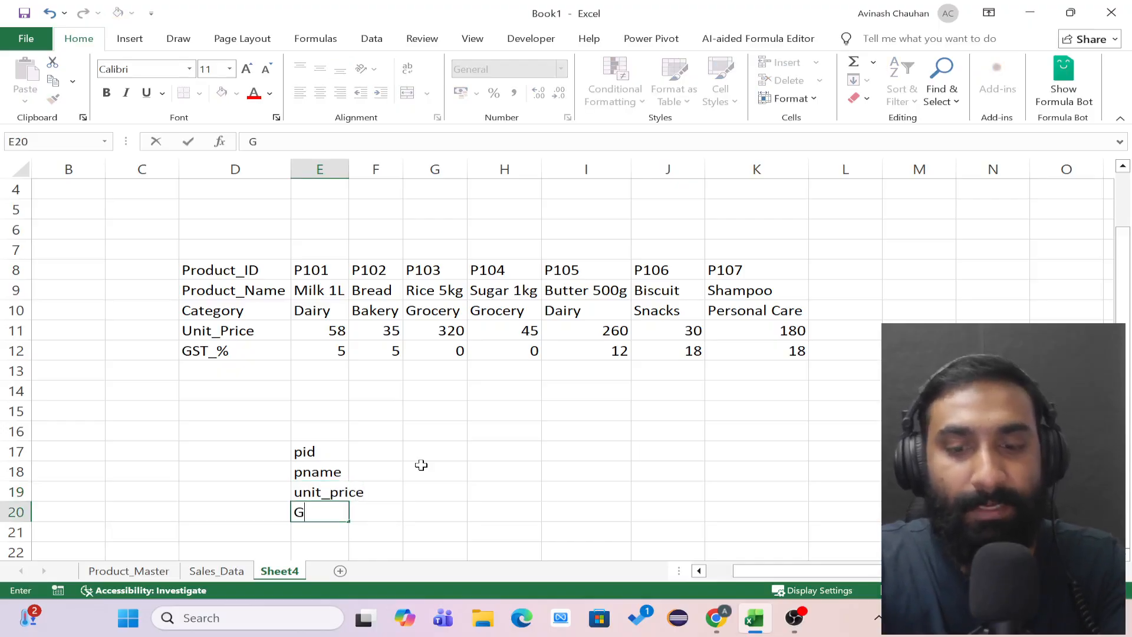
{"action": "type", "text": "ST"}
{"action": "key", "text": "Tab"}
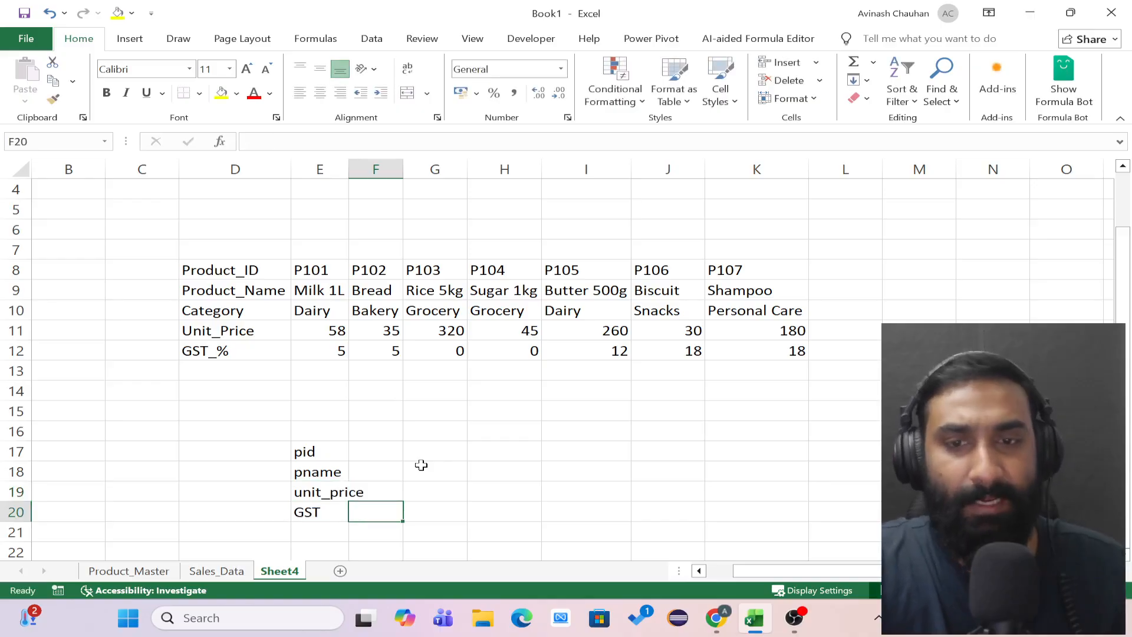
{"action": "scroll", "coordinate": [421, 465], "scroll_direction": "down", "scroll_amount": 1}
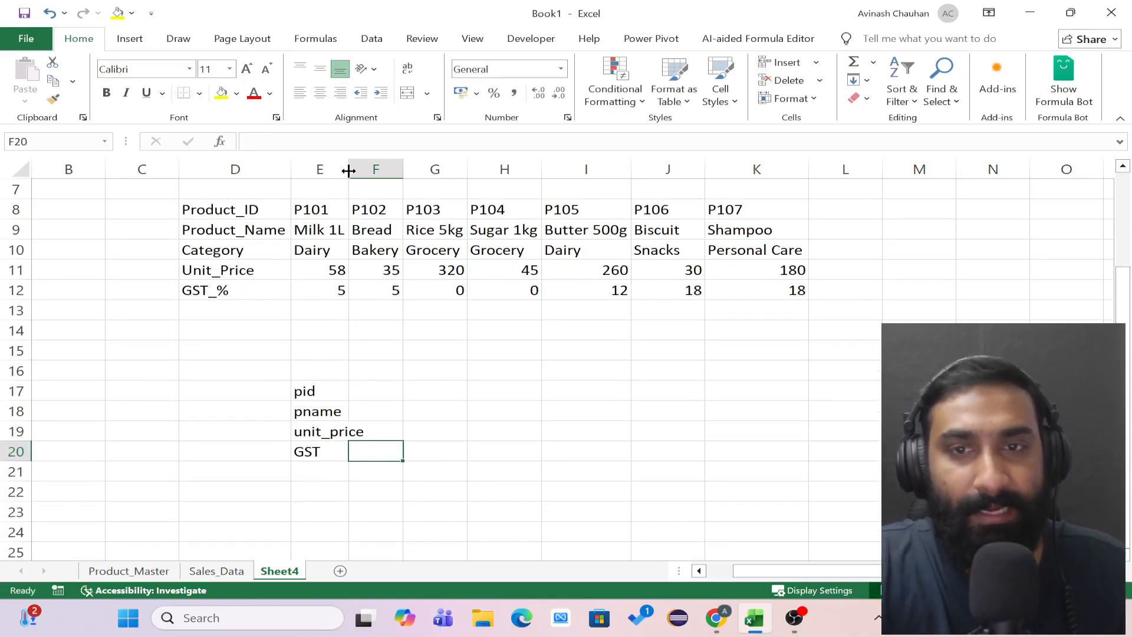
{"action": "double_click", "coordinate": [349, 170]}
- Enter P105 as the product ID in F17 and widen column F to make room for the formulas
{"action": "left_click", "coordinate": [410, 394]}
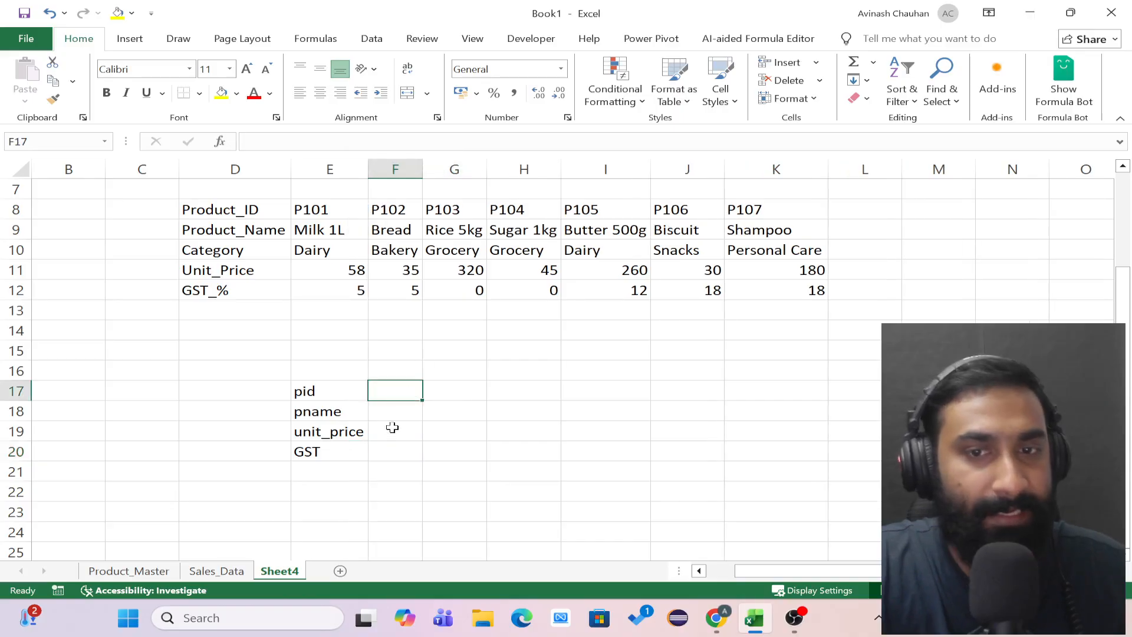
{"action": "left_click", "coordinate": [393, 414]}
{"action": "left_click", "coordinate": [392, 392]}
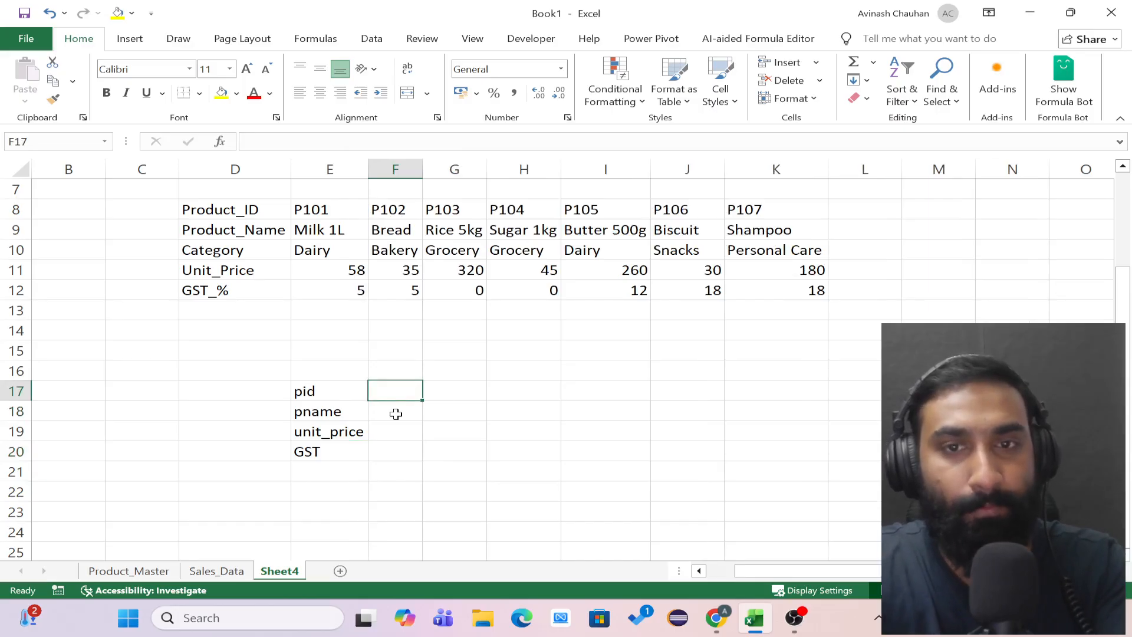
{"action": "type", "text": "P10"}
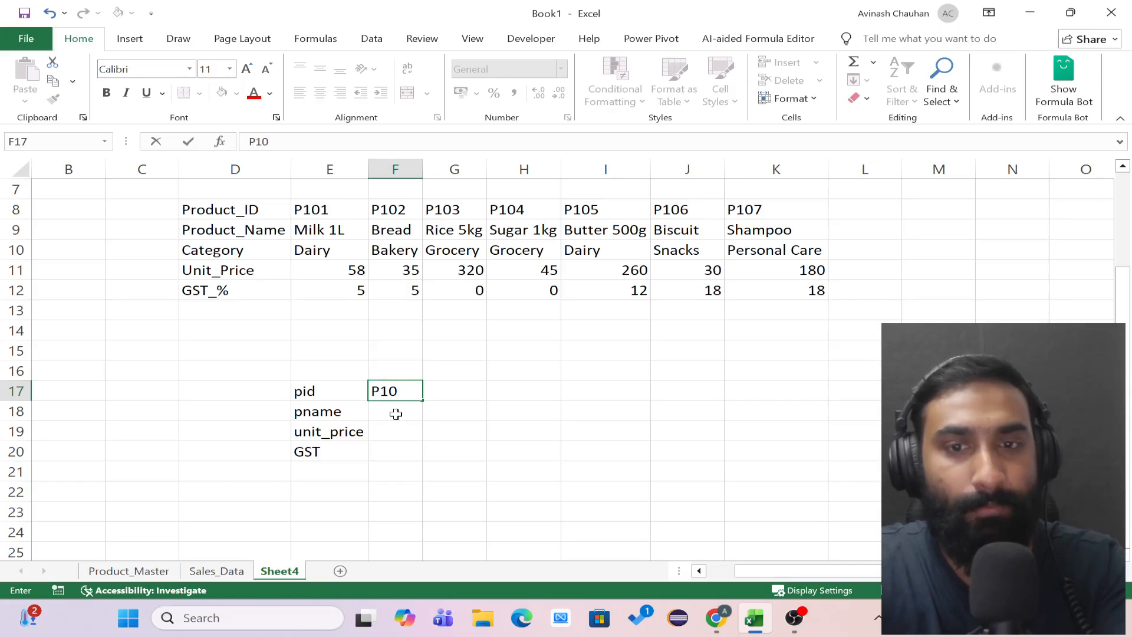
{"action": "type", "text": "5"}
{"action": "key", "text": "Return"}
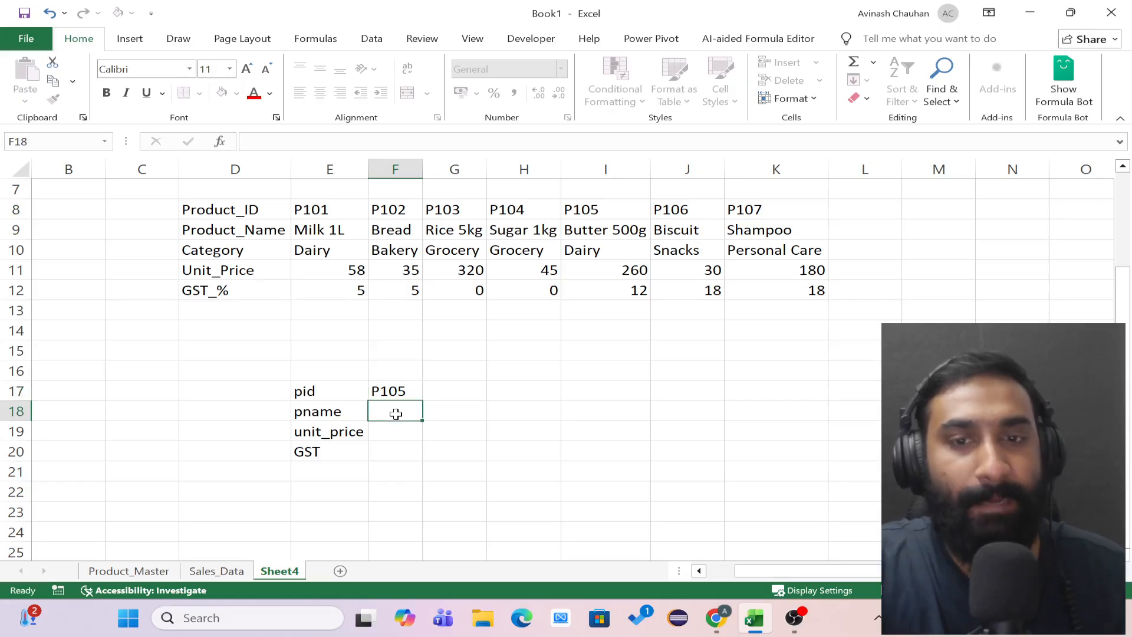
{"action": "left_click", "coordinate": [511, 226]}
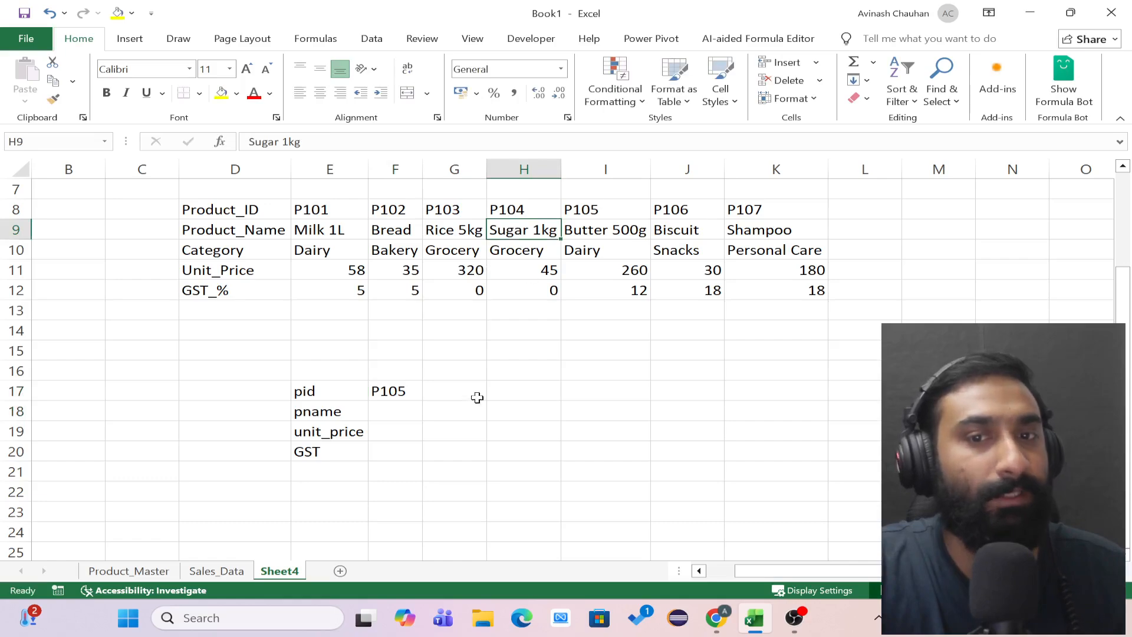
{"action": "left_click", "coordinate": [412, 412]}
{"action": "left_click_drag", "start_coordinate": [423, 170], "coordinate": [473, 177]}
- Start an HLOOKUP formula in F18 with F17 as the lookup value and D8:K12 as the table array
{"action": "type", "text": "="}
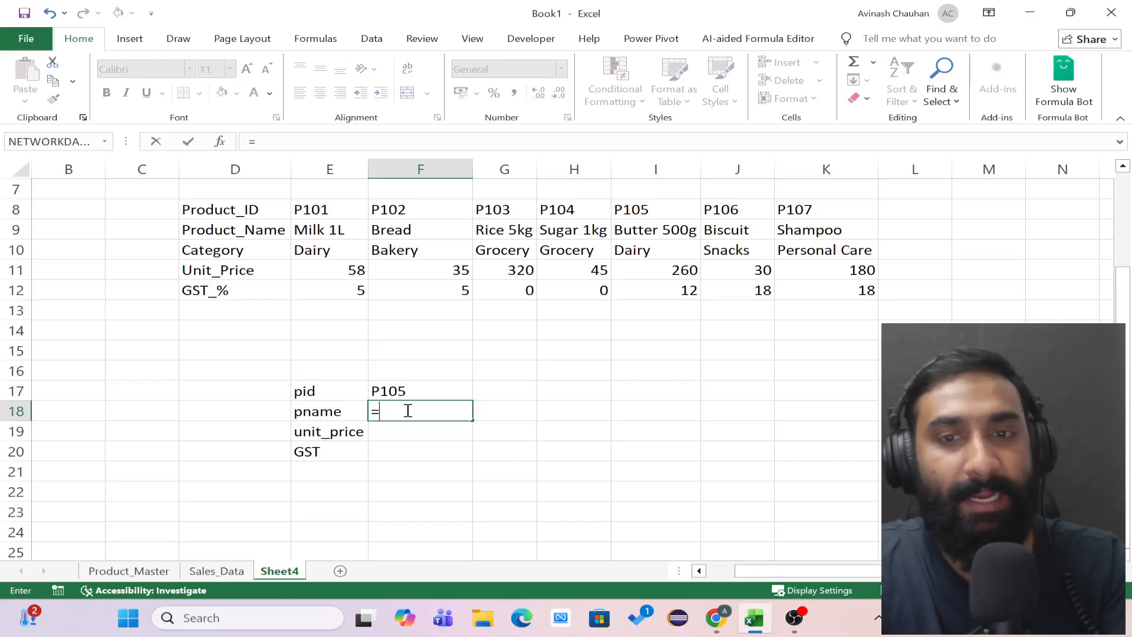
{"action": "type", "text": "HLOO"}
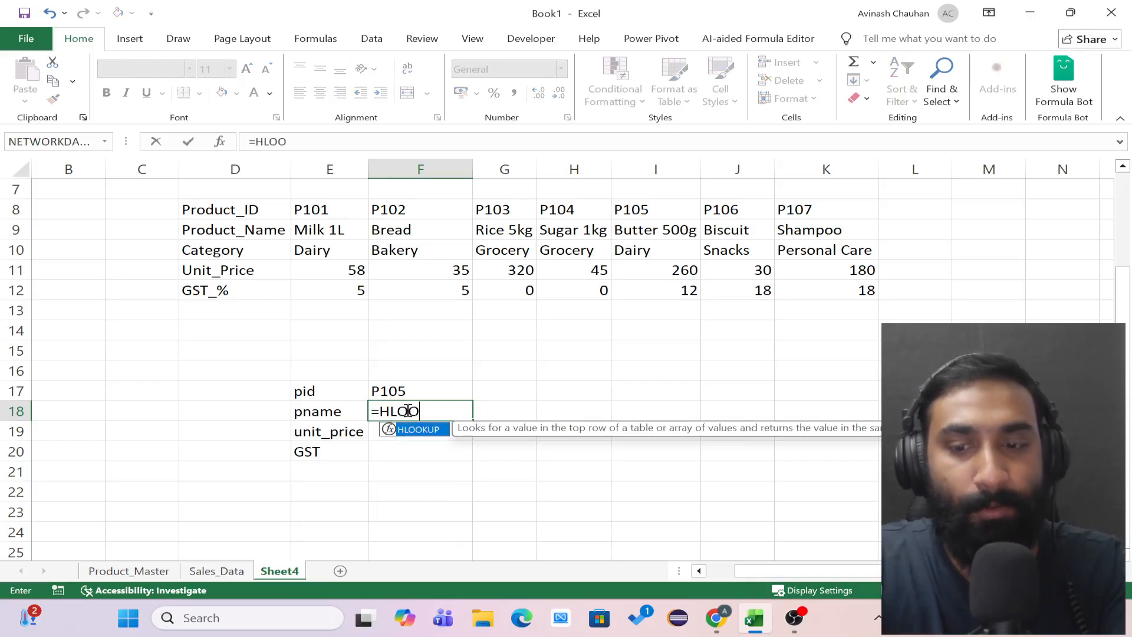
{"action": "key", "text": "Tab"}
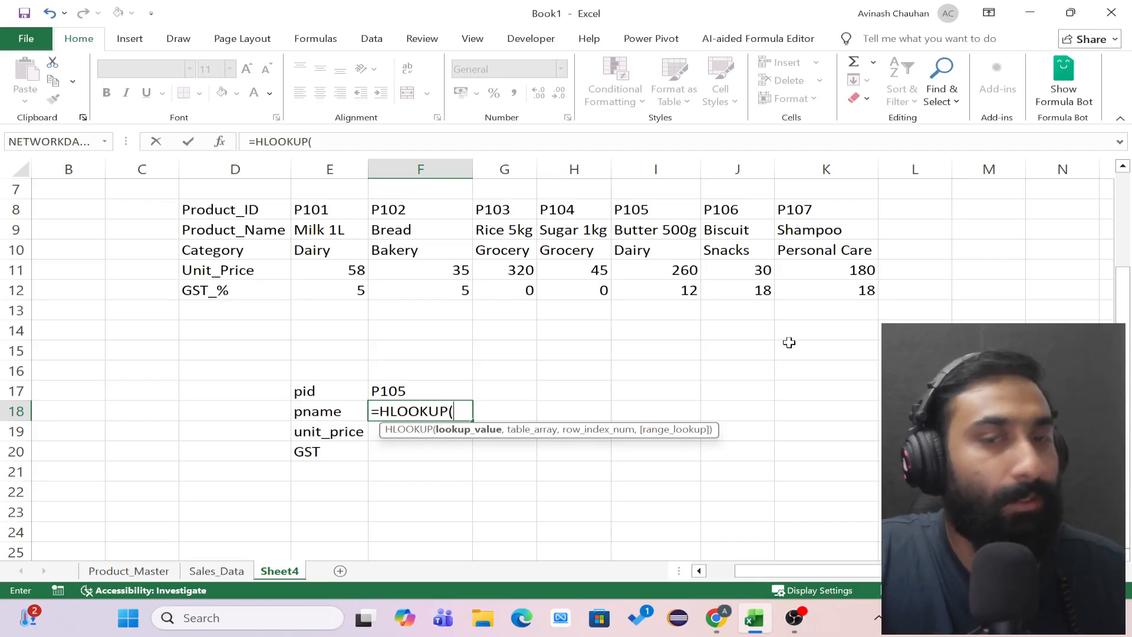
{"action": "left_click", "coordinate": [416, 391]}
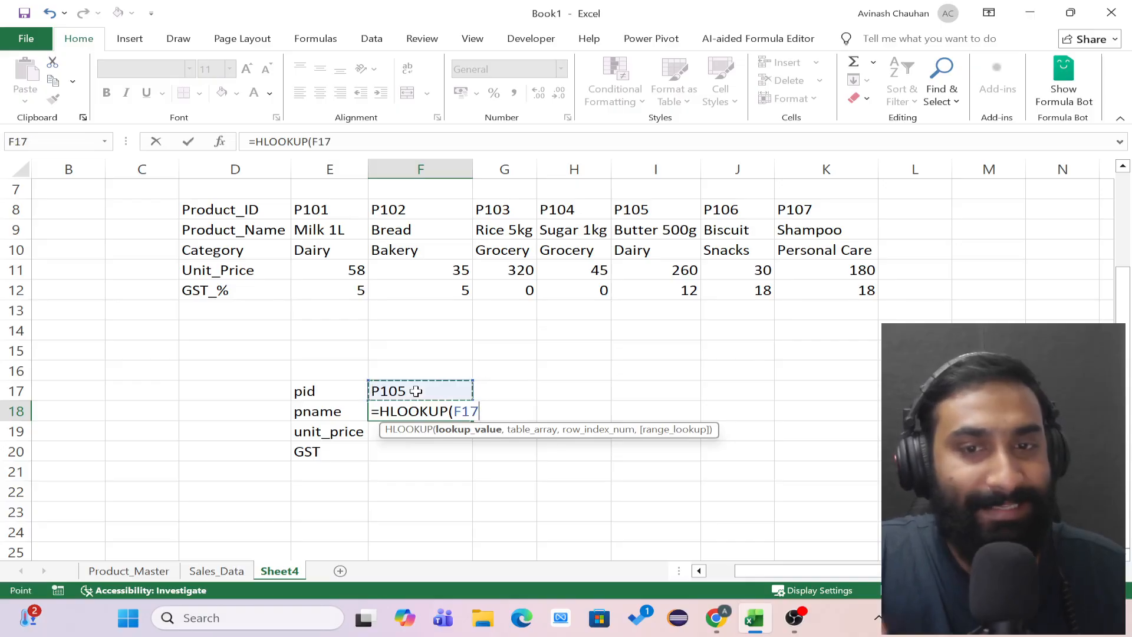
{"action": "type", "text": ","}
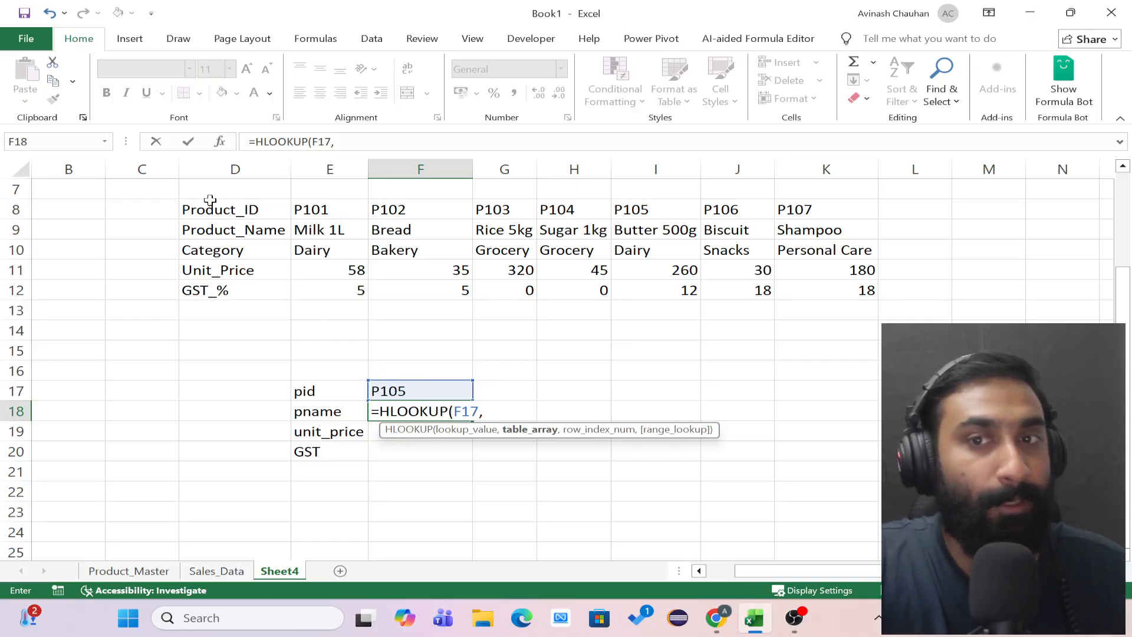
{"action": "left_click_drag", "start_coordinate": [206, 208], "coordinate": [838, 295]}
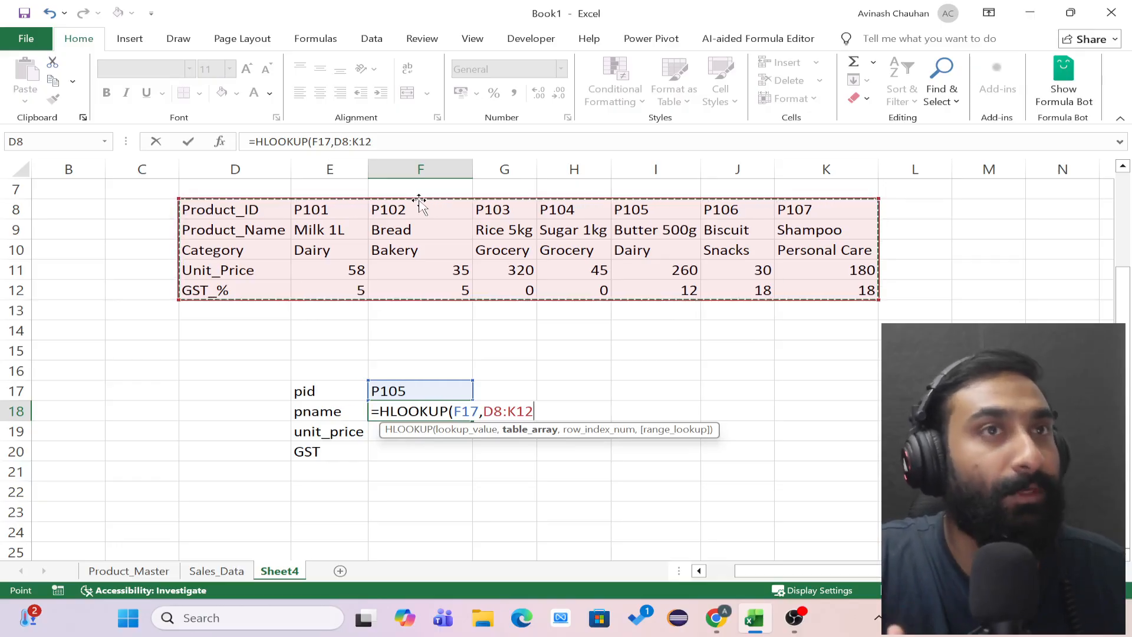
- Complete the F18 formula with row index 2 and FALSE for exact match, and compare the result with the P105 product name
{"action": "type", "text": ","}
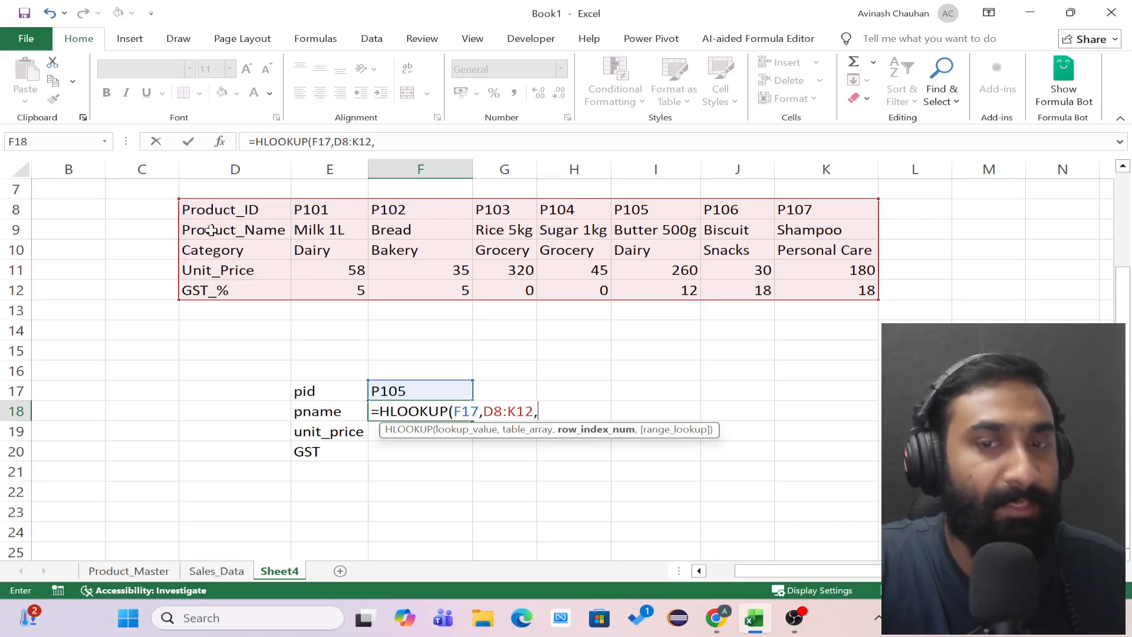
{"action": "type", "text": "2"}
{"action": "type", "text": ","}
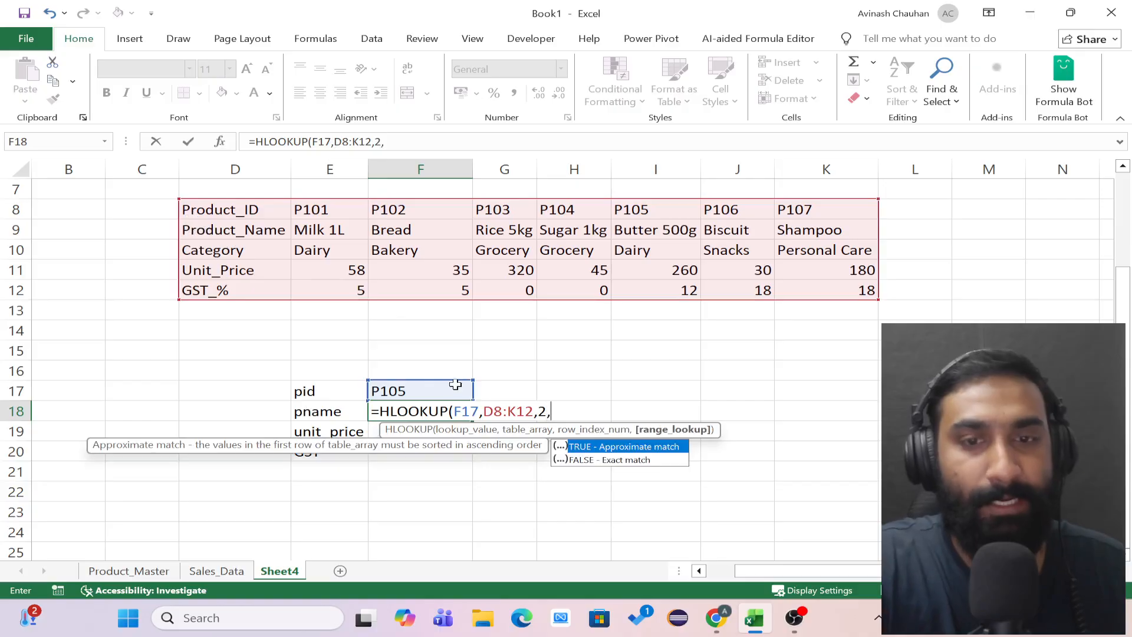
{"action": "key", "text": "Down"}
{"action": "key", "text": "Tab"}
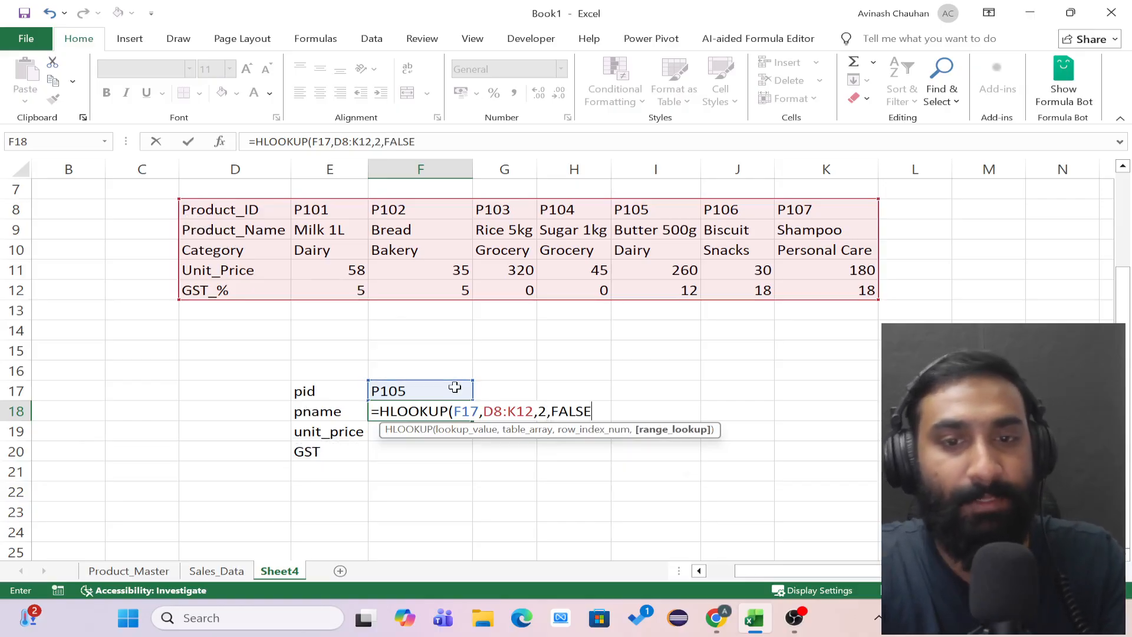
{"action": "type", "text": ")"}
{"action": "key", "text": "Tab"}
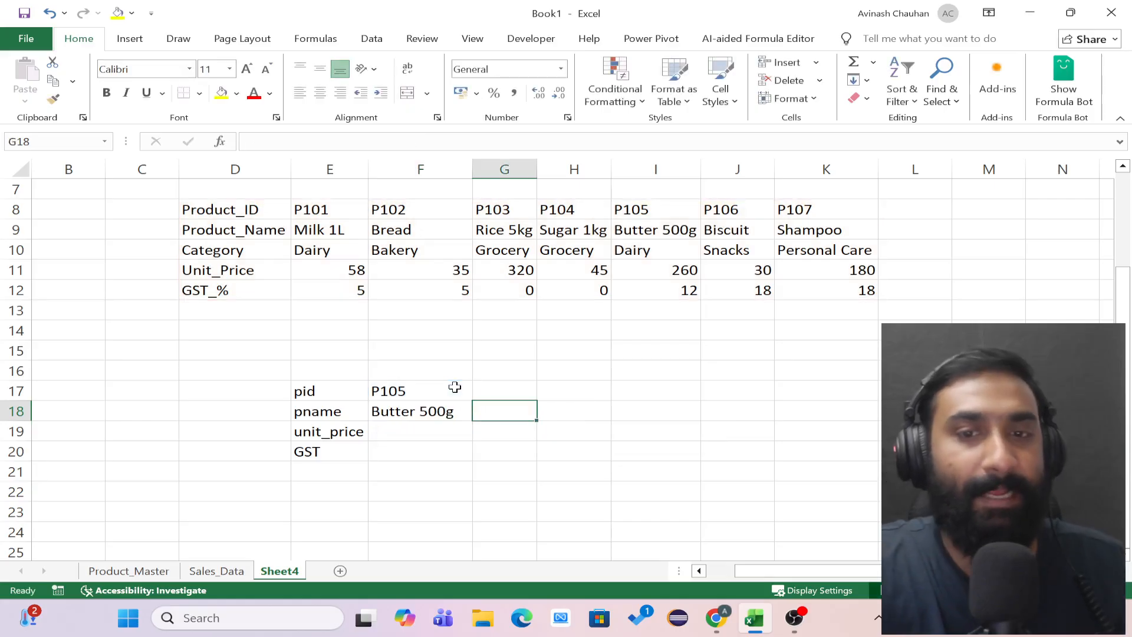
{"action": "left_click", "coordinate": [436, 407]}
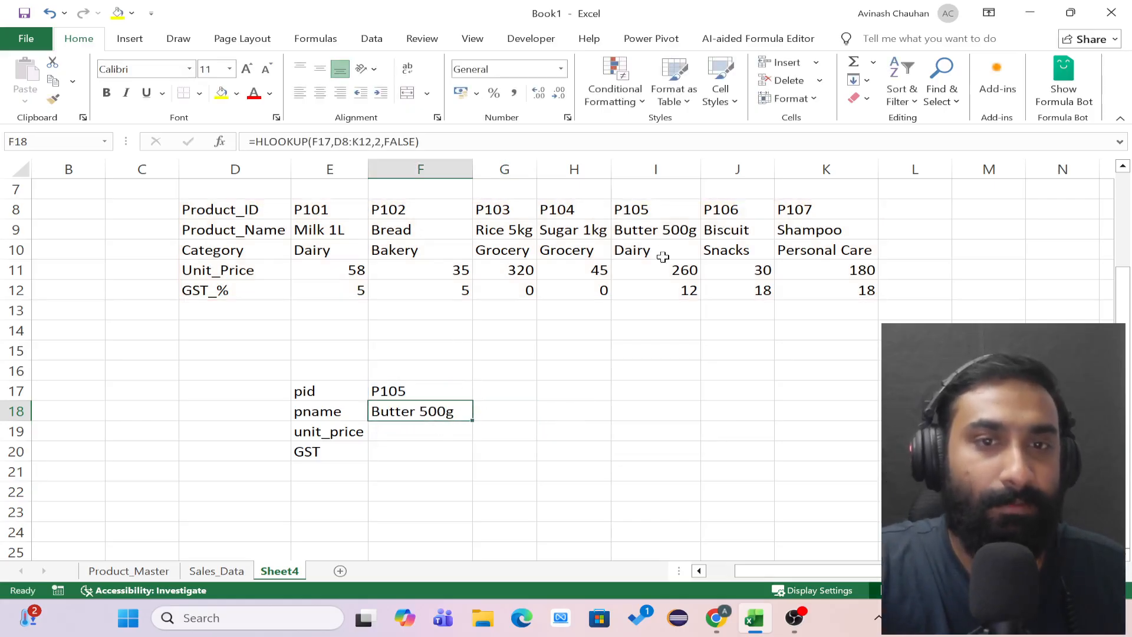
{"action": "left_click", "coordinate": [662, 230]}
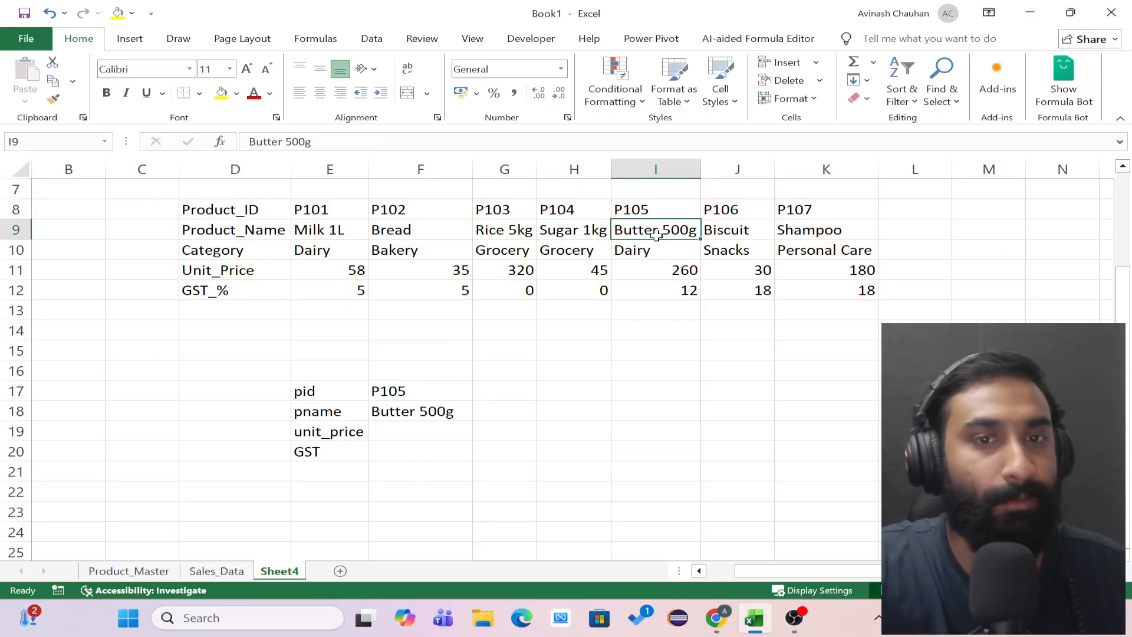
- Try filling the HLOOKUP formula from F18 down to F20, and undo the fill
{"action": "left_click", "coordinate": [424, 431]}
{"action": "left_click", "coordinate": [460, 412]}
{"action": "left_click_drag", "start_coordinate": [472, 419], "coordinate": [469, 460]}
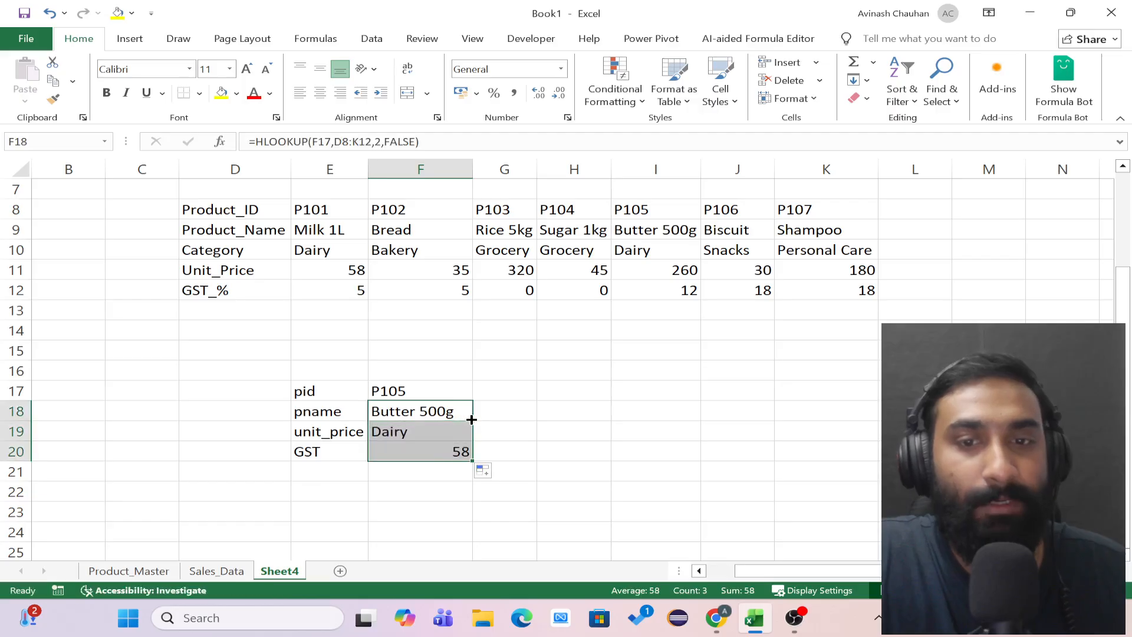
{"action": "left_click", "coordinate": [430, 490]}
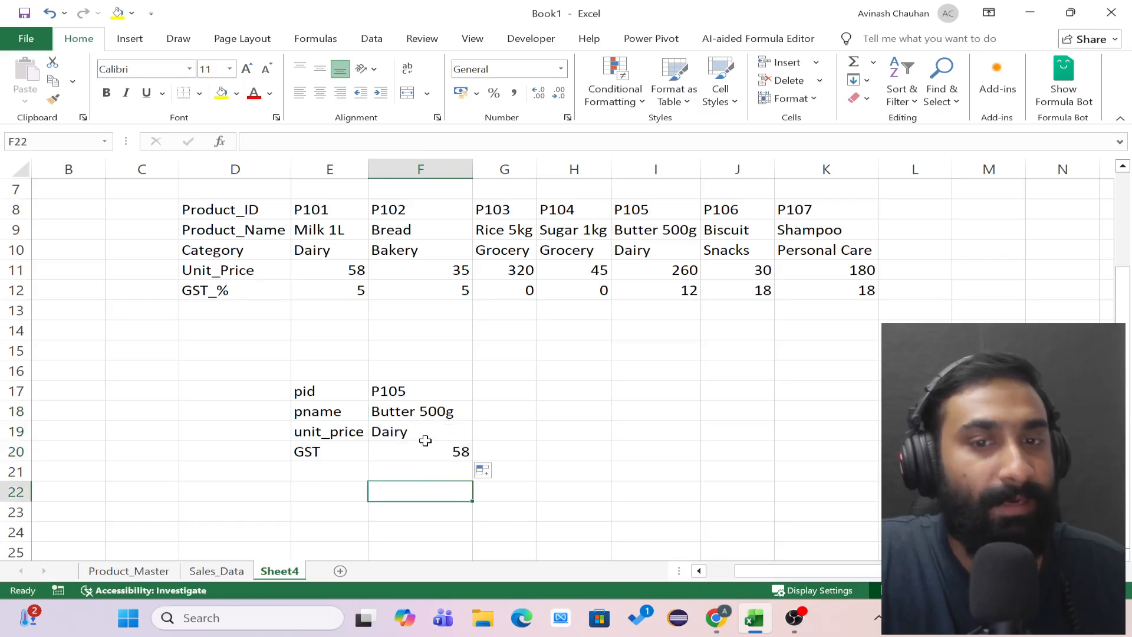
{"action": "key", "text": "ctrl+z"}
{"action": "left_click", "coordinate": [423, 411]}
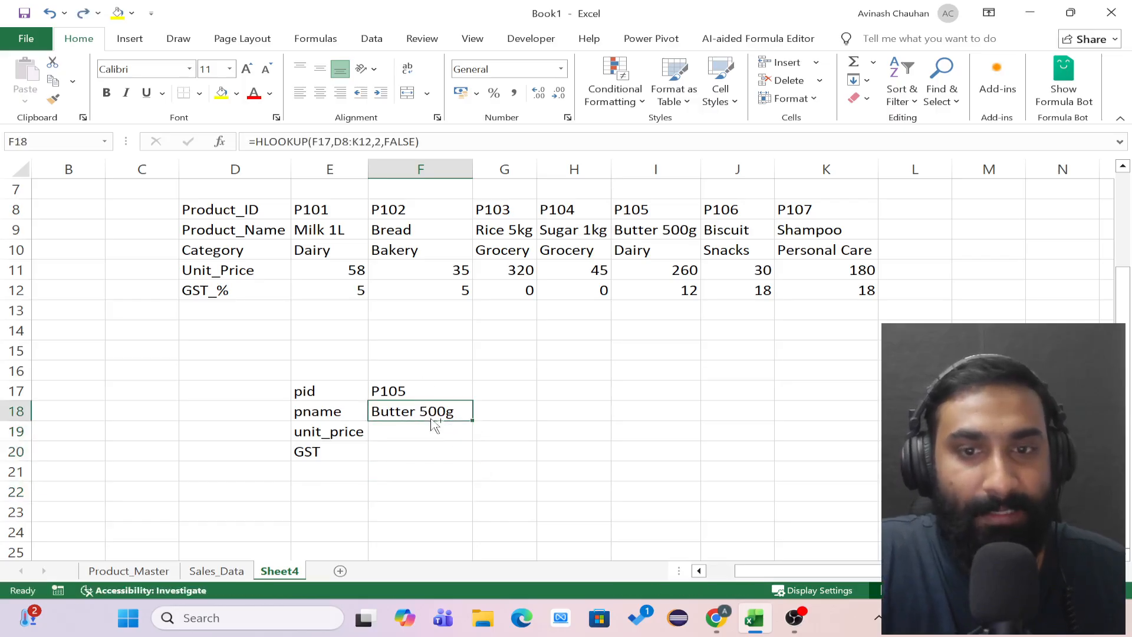
{"action": "left_click", "coordinate": [418, 435]}
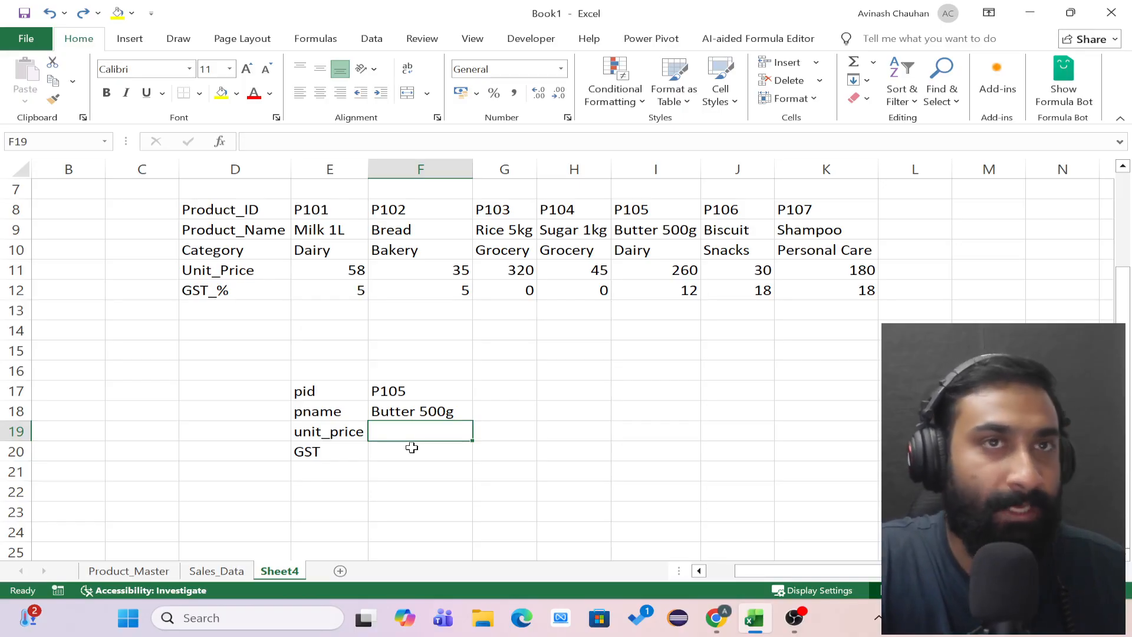
{"action": "left_click", "coordinate": [631, 385]}
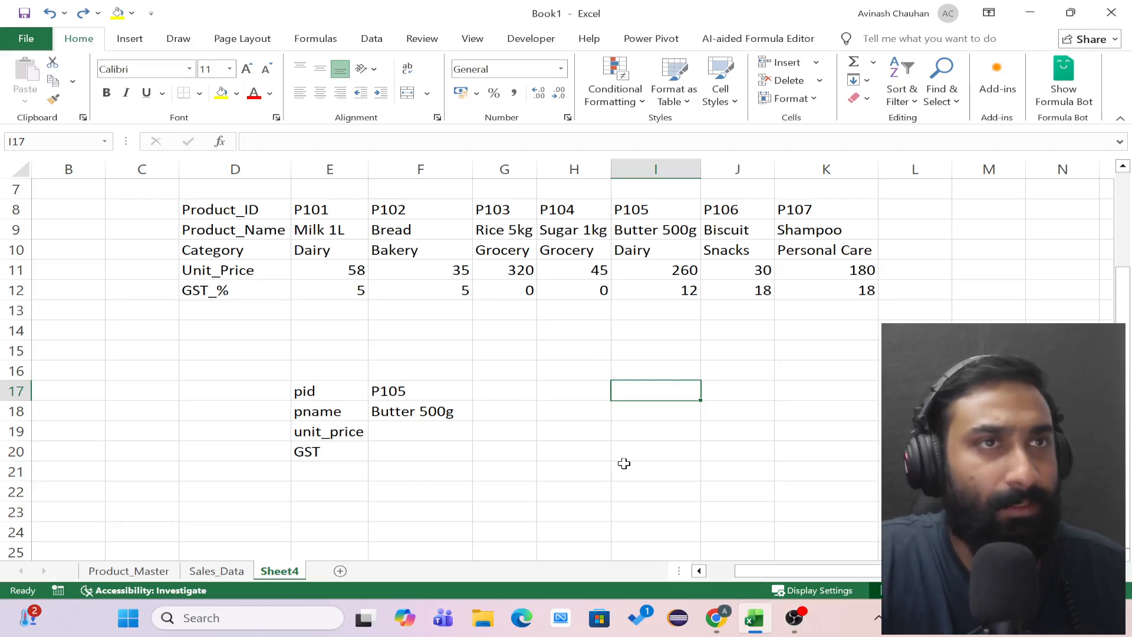
{"action": "left_click", "coordinate": [414, 439]}
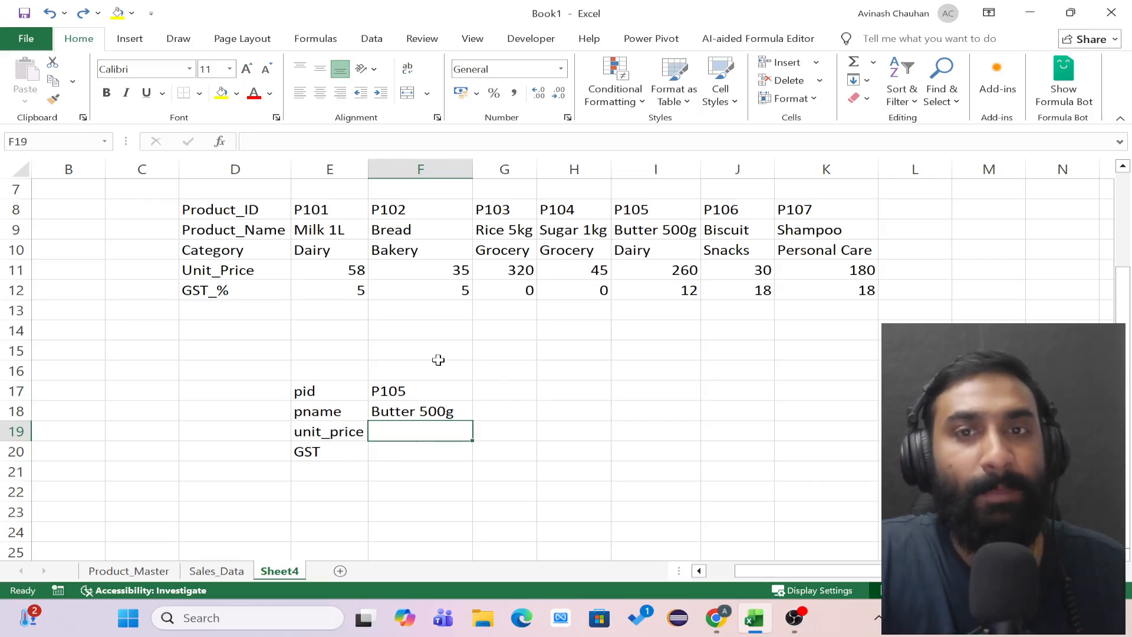
- Check whether XLOOKUP is offered by starting to enter it in F28, and erase the function name
{"action": "scroll", "coordinate": [436, 363], "scroll_direction": "down", "scroll_amount": 3}
{"action": "scroll", "coordinate": [437, 363], "scroll_direction": "down", "scroll_amount": 3}
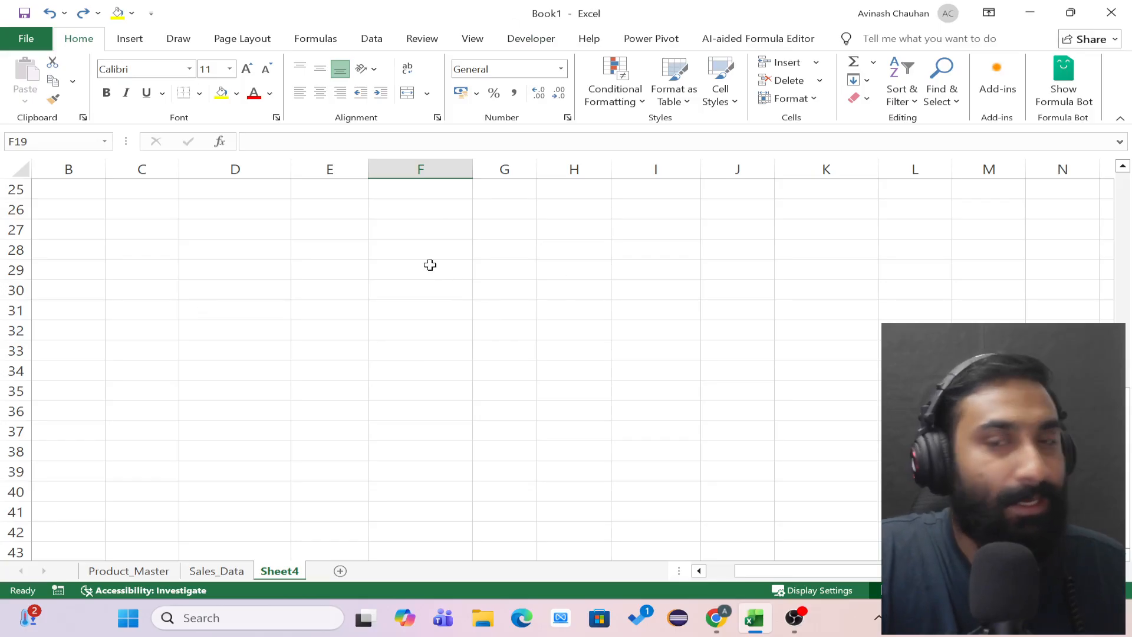
{"action": "left_click", "coordinate": [392, 247]}
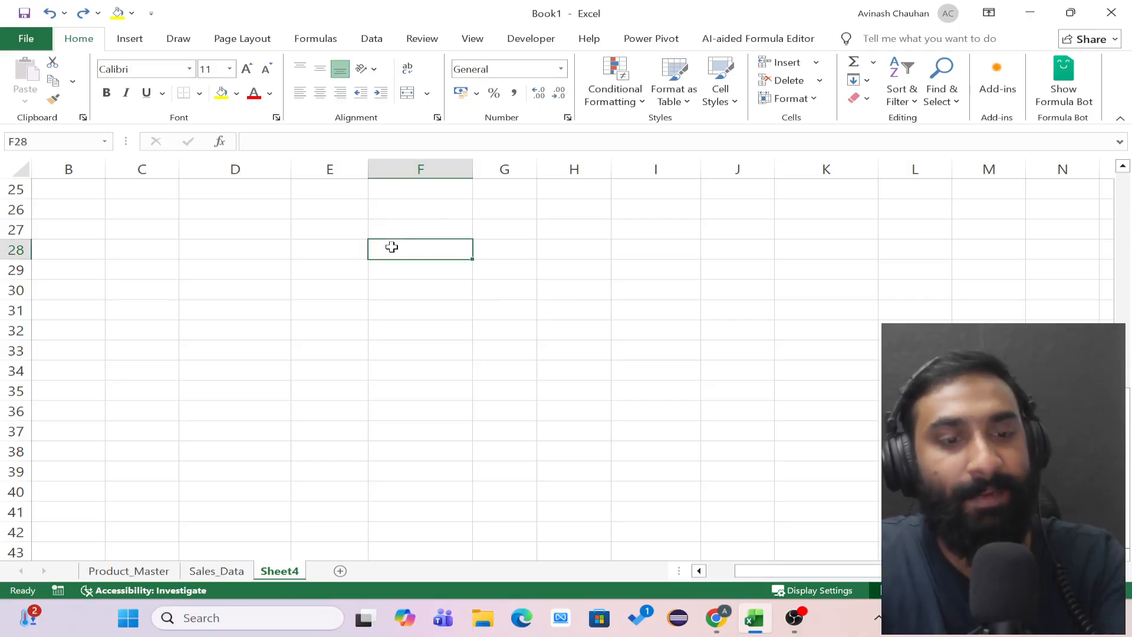
{"action": "type", "text": "=XLOO"}
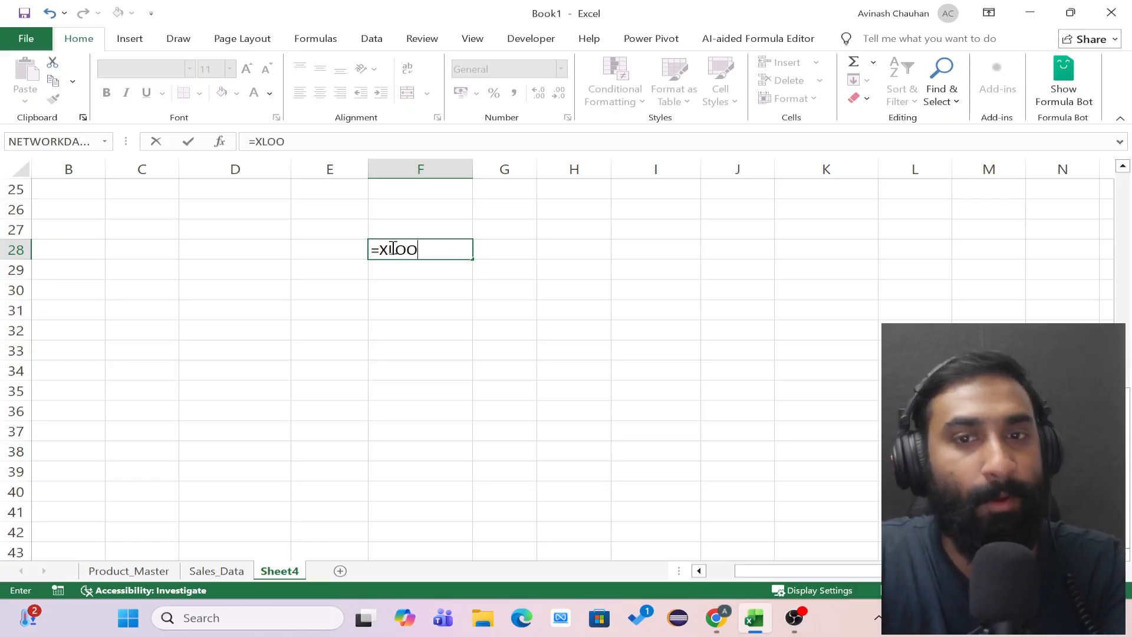
{"action": "key", "text": "BackSpace"}
{"action": "key", "text": "BackSpace"}
{"action": "key", "text": "BackSpace"}
{"action": "key", "text": "BackSpace"}
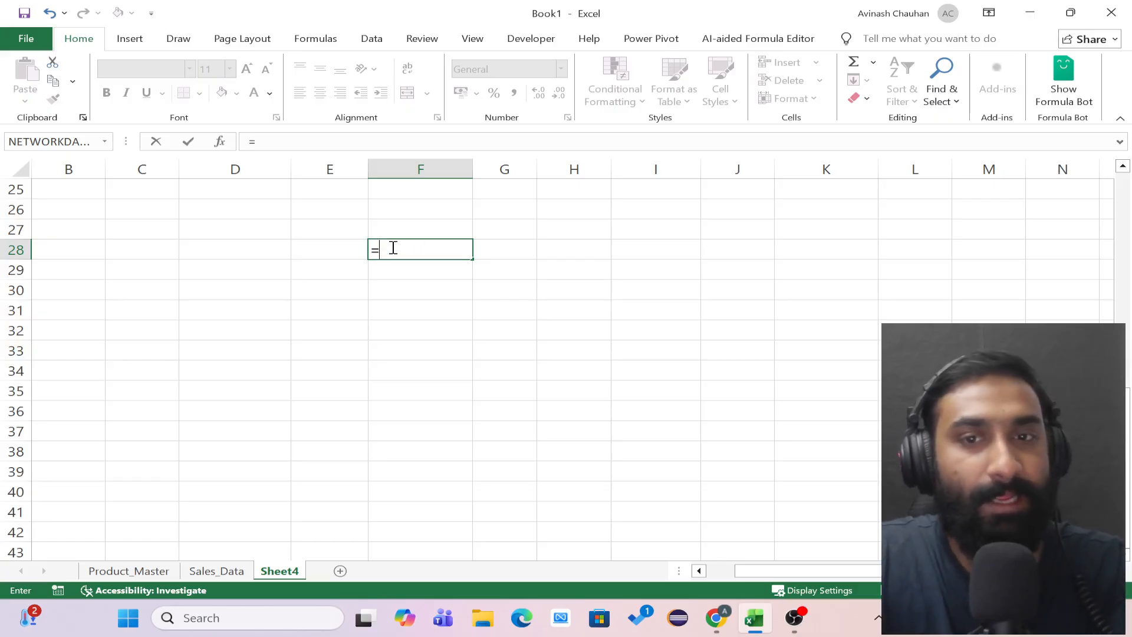
- Check whether the FILTER function is offered by entering =FILTER in F28, and clear the cell
{"action": "type", "text": "FILT"}
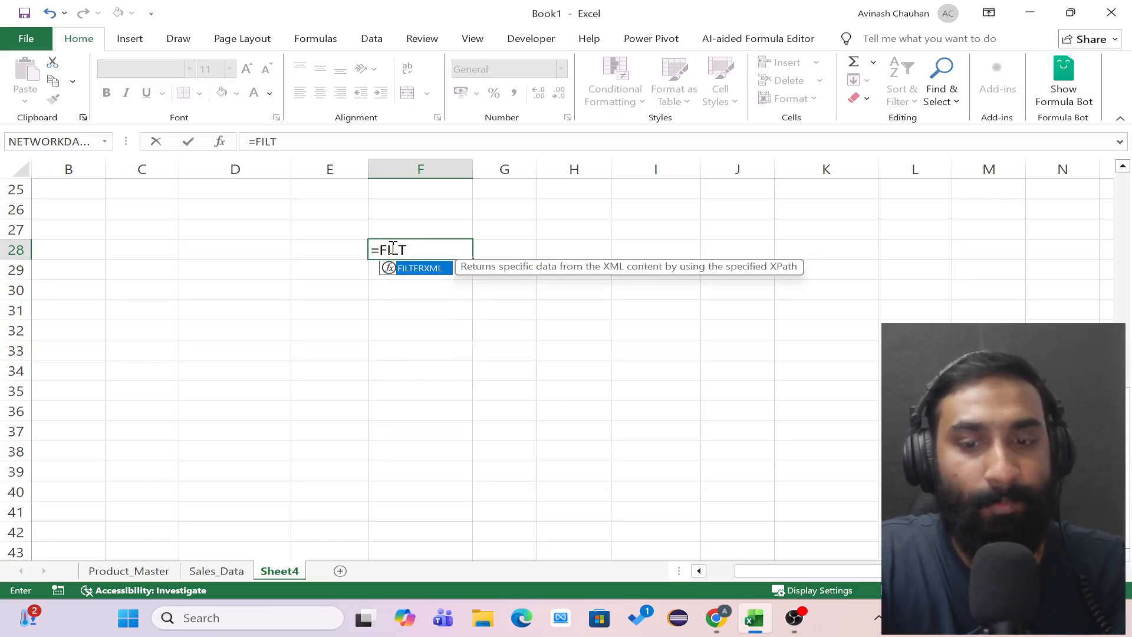
{"action": "type", "text": "ER"}
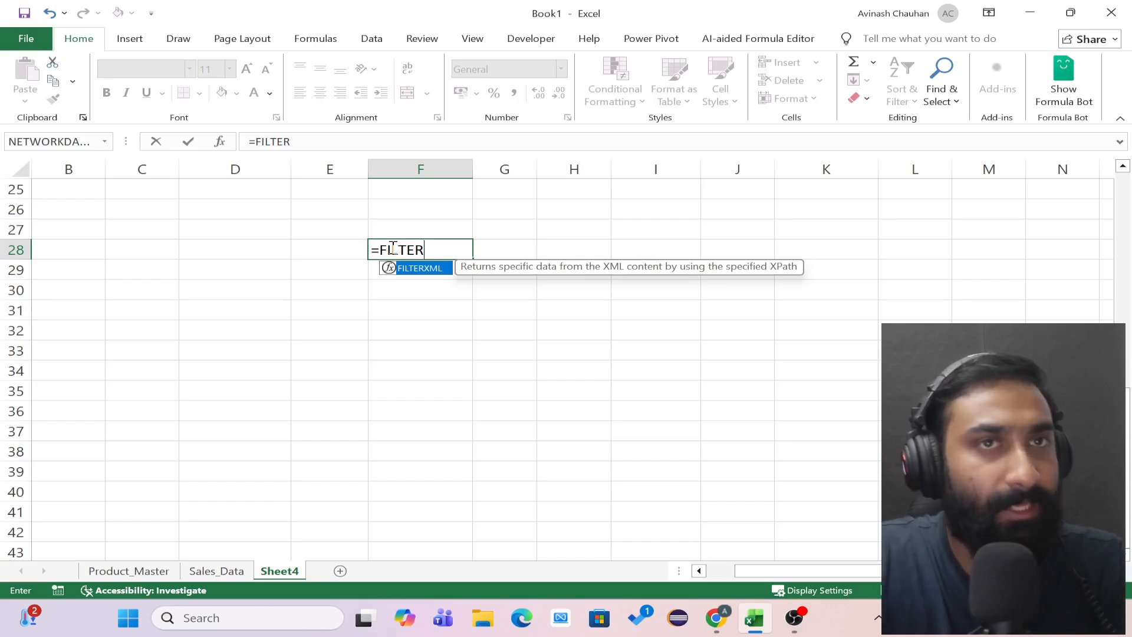
{"action": "key", "text": "BackSpace"}
{"action": "key", "text": "BackSpace"}
{"action": "key", "text": "BackSpace"}
{"action": "key", "text": "BackSpace"}
{"action": "key", "text": "BackSpace"}
{"action": "key", "text": "BackSpace"}
{"action": "key", "text": "BackSpace"}
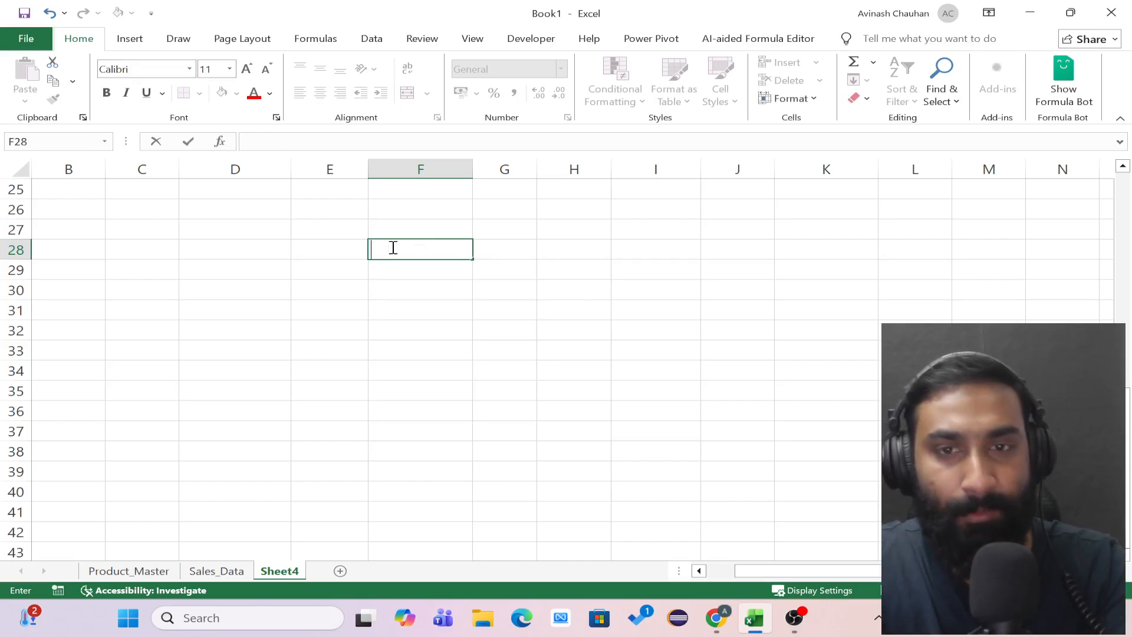
{"action": "scroll", "coordinate": [364, 273], "scroll_direction": "up", "scroll_amount": 1}
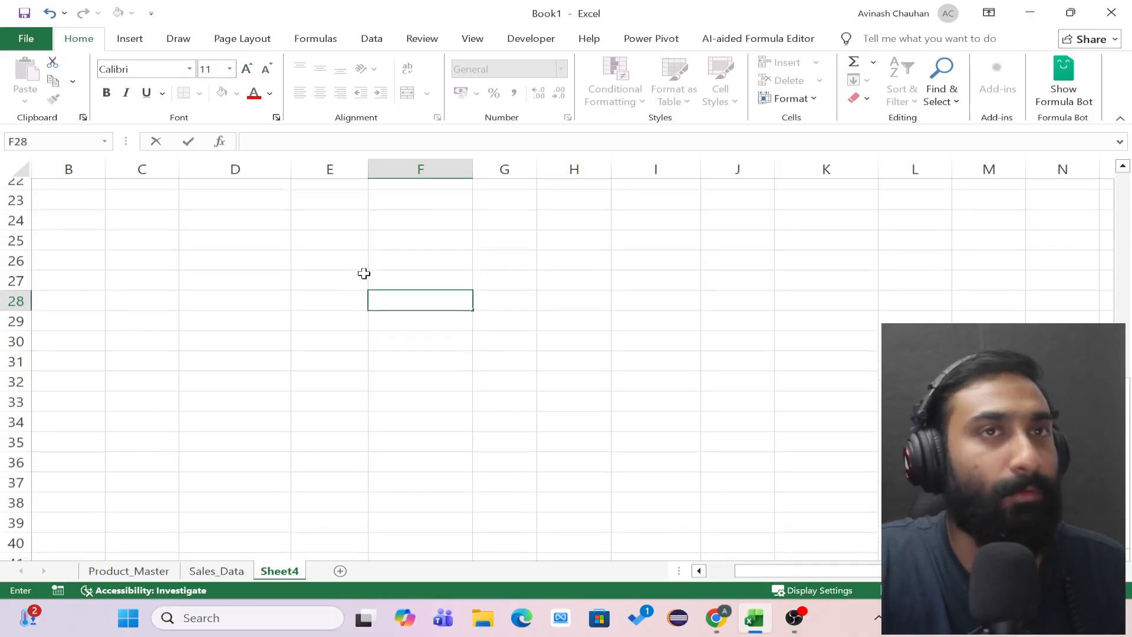
{"action": "scroll", "coordinate": [364, 273], "scroll_direction": "up", "scroll_amount": 5}
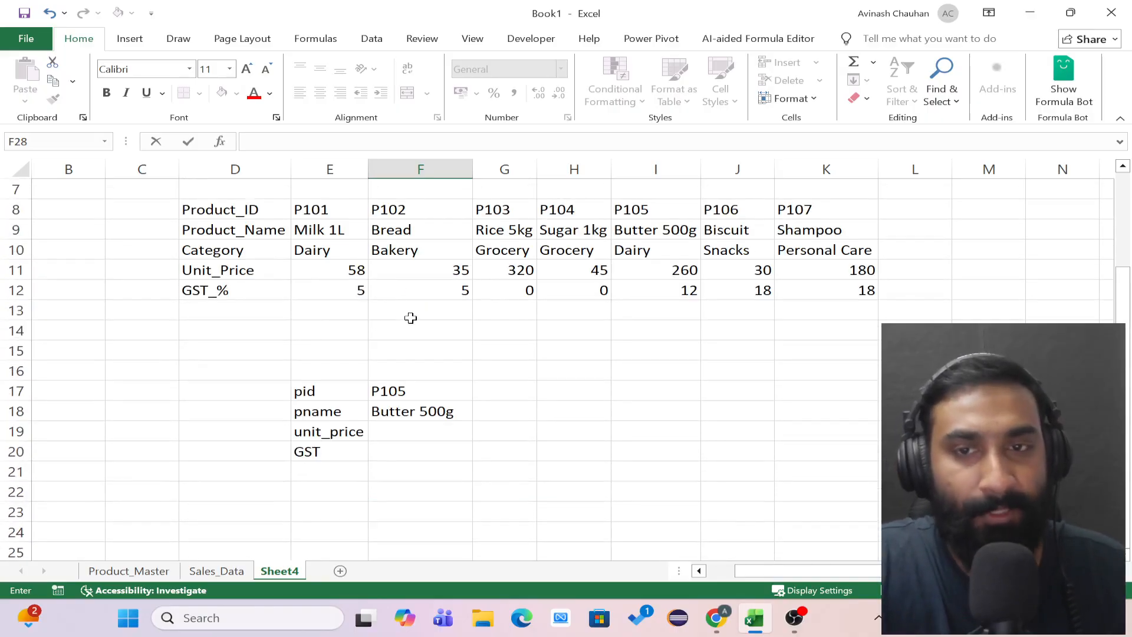
{"action": "scroll", "coordinate": [411, 318], "scroll_direction": "up", "scroll_amount": 2}
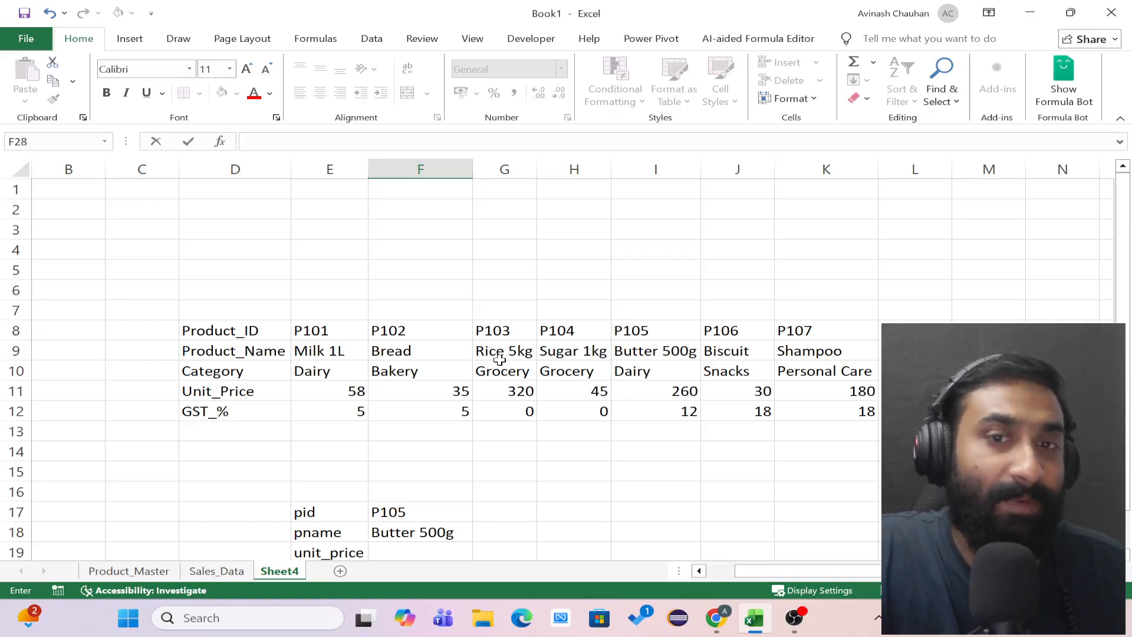
{"action": "scroll", "coordinate": [499, 360], "scroll_direction": "down", "scroll_amount": 1}
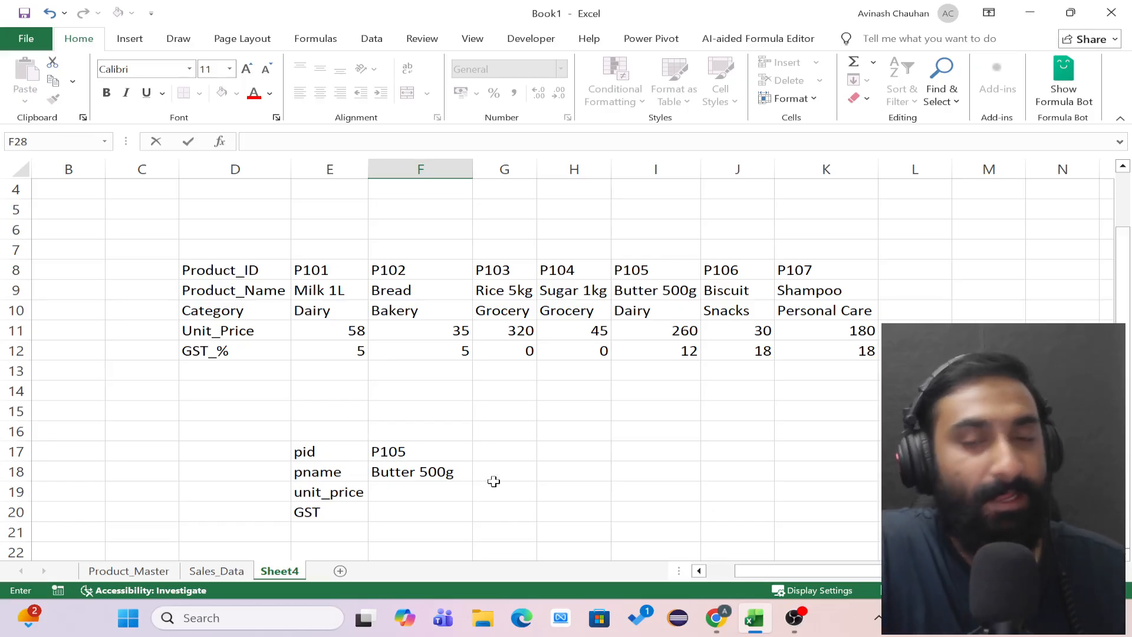
{"action": "scroll", "coordinate": [384, 460], "scroll_direction": "down", "scroll_amount": 1}
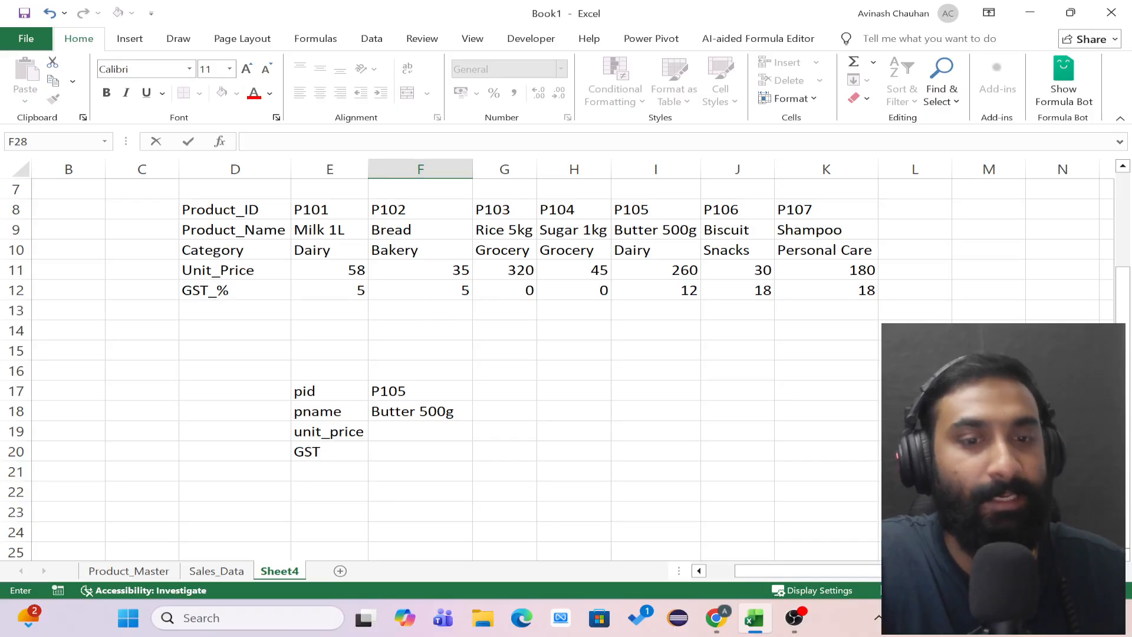
- Select the transposed product table D8:K12 for review, and switch to the Product_Master sheet
{"action": "left_click_drag", "start_coordinate": [205, 202], "coordinate": [779, 285]}
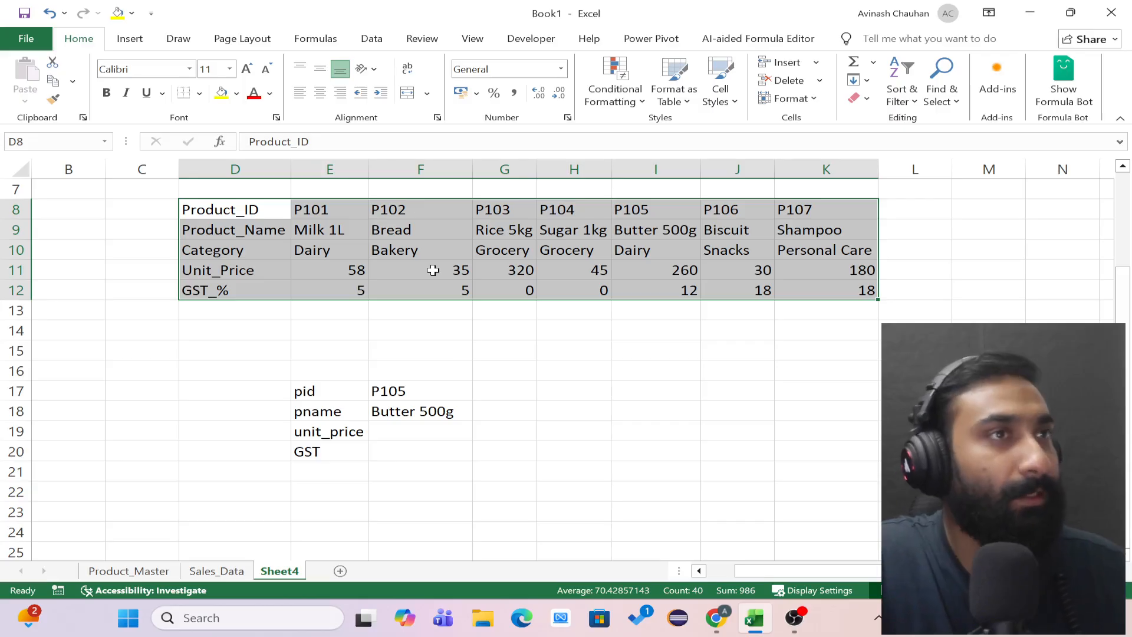
{"action": "scroll", "coordinate": [510, 307], "scroll_direction": "up", "scroll_amount": 1}
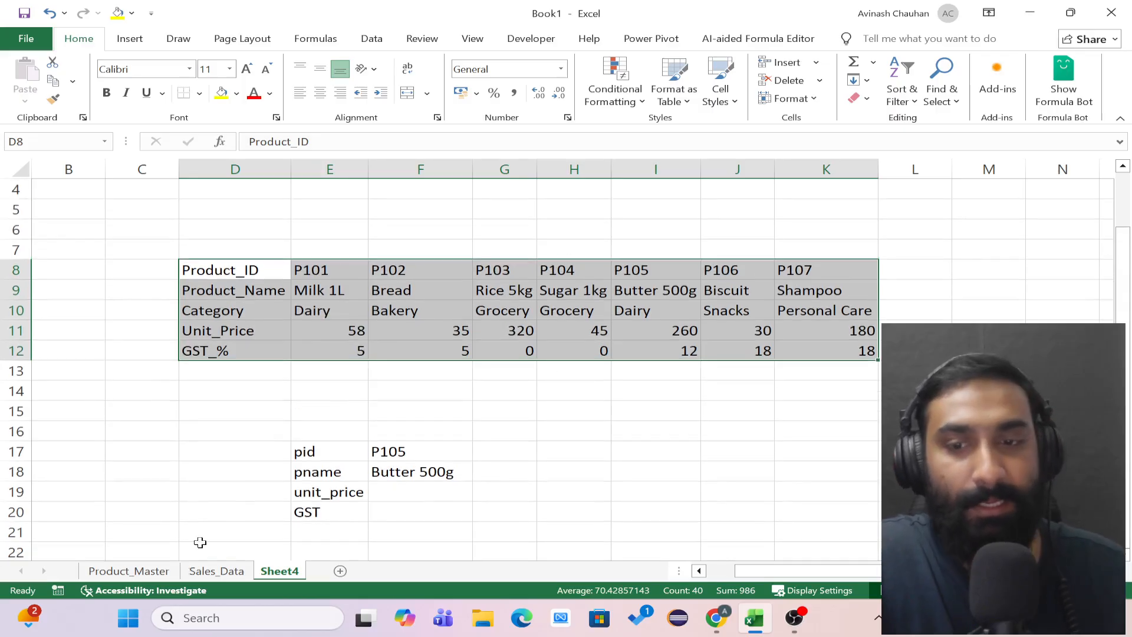
{"action": "left_click", "coordinate": [129, 570]}
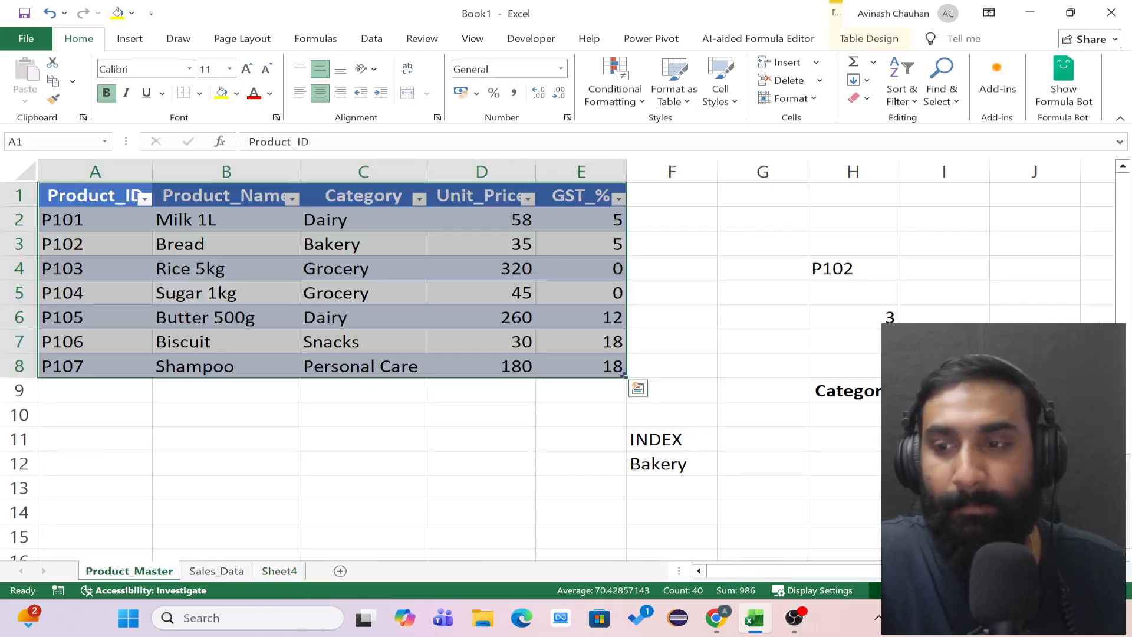